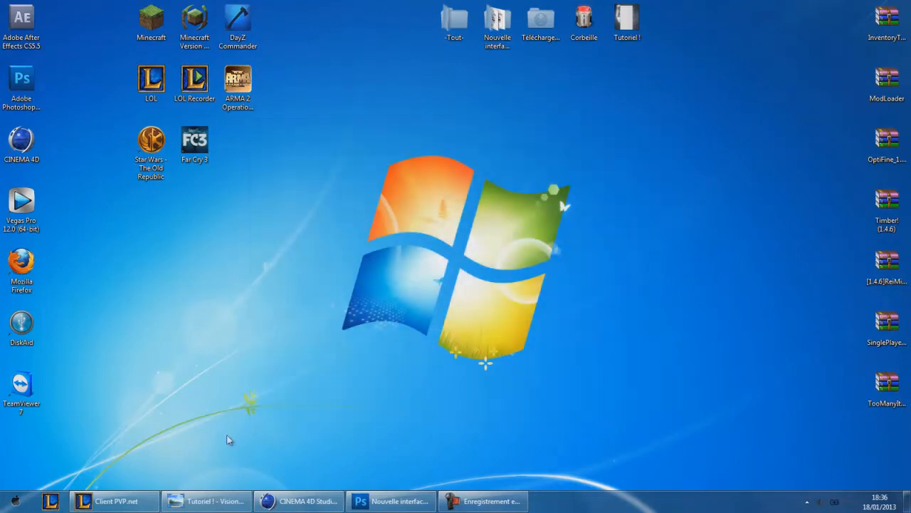
# - Open the Tutoriel ! image in the photo viewer, examine its layout, and close it
pyautogui.moveTo(687, 116); pyautogui.dragTo(611, 134)
pyautogui.moveTo(335, 351); pyautogui.dragTo(617, 111)
pyautogui.click(207, 502)
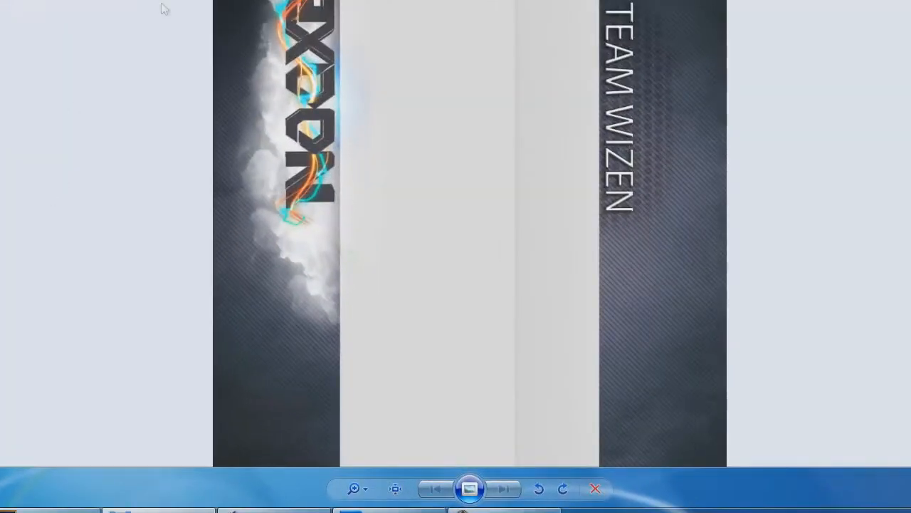
pyautogui.moveTo(442, 6); pyautogui.dragTo(420, 1)
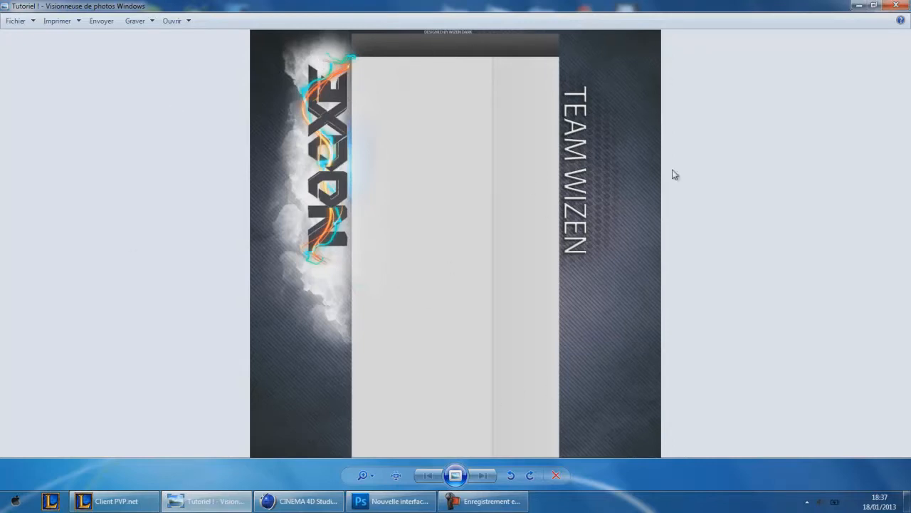
pyautogui.moveTo(446, 6); pyautogui.dragTo(4, 37)
pyautogui.moveTo(100, 32); pyautogui.dragTo(535, 48)
pyautogui.doubleClick(535, 47)
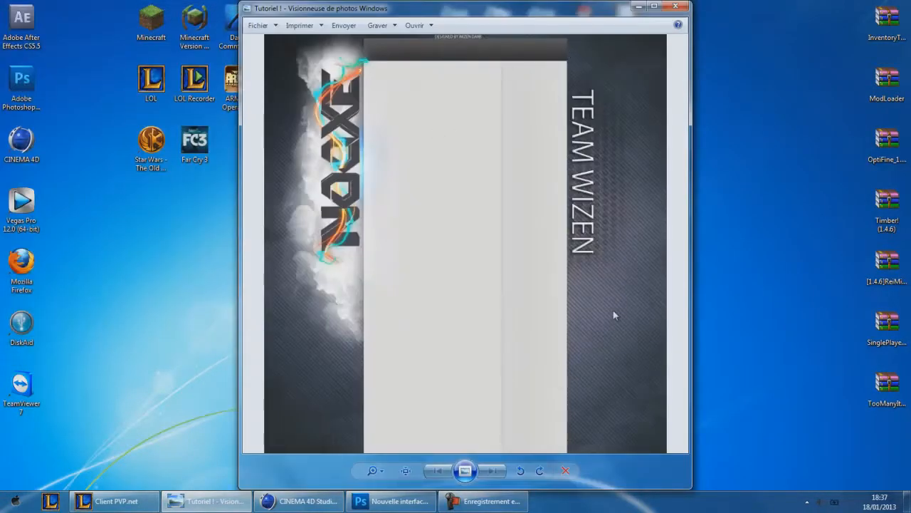
pyautogui.click(678, 7)
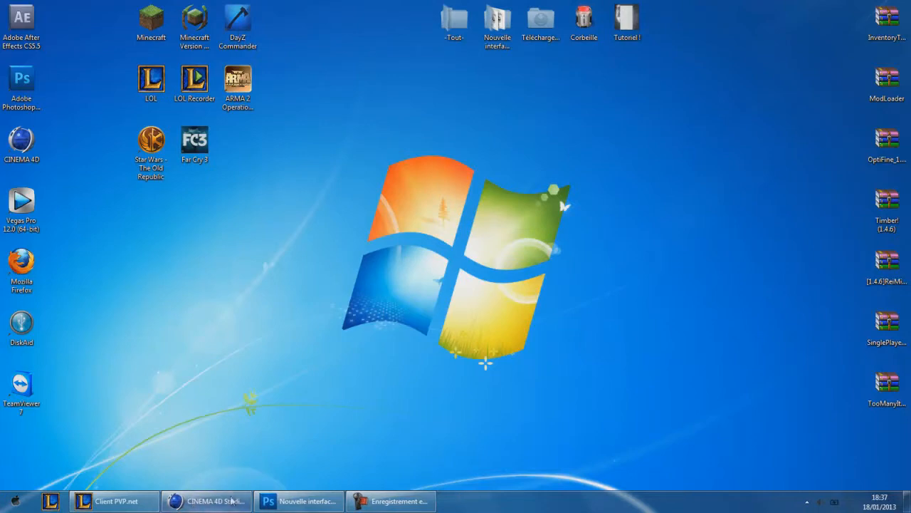
# - Switch to CINEMA 4D and set the render output size to the 1920 x 1200 screen preset
pyautogui.click(206, 501)
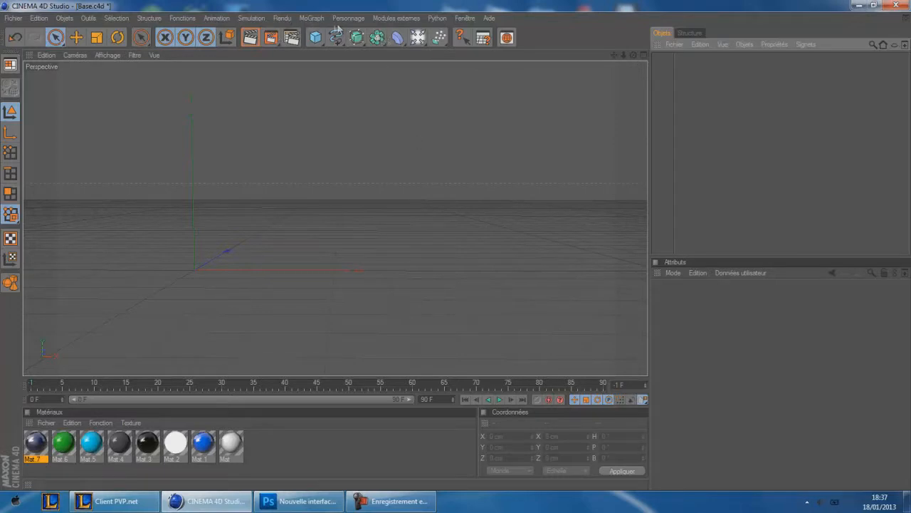
pyautogui.click(292, 37)
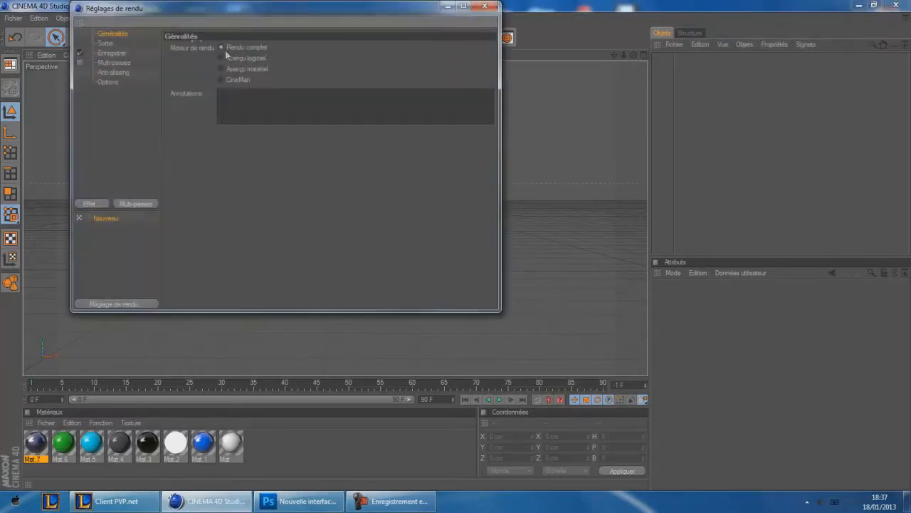
pyautogui.click(106, 43)
pyautogui.moveTo(285, 59); pyautogui.dragTo(247, 72)
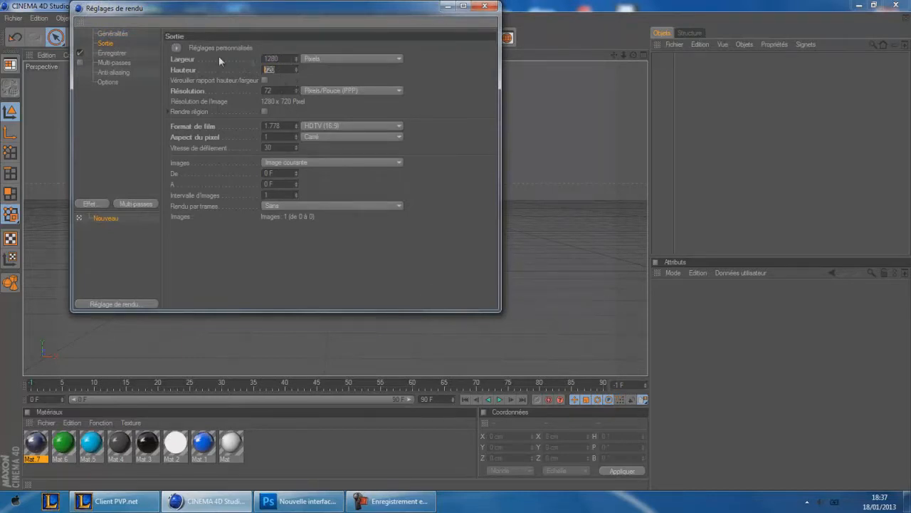
pyautogui.click(178, 47)
pyautogui.moveTo(209, 62)
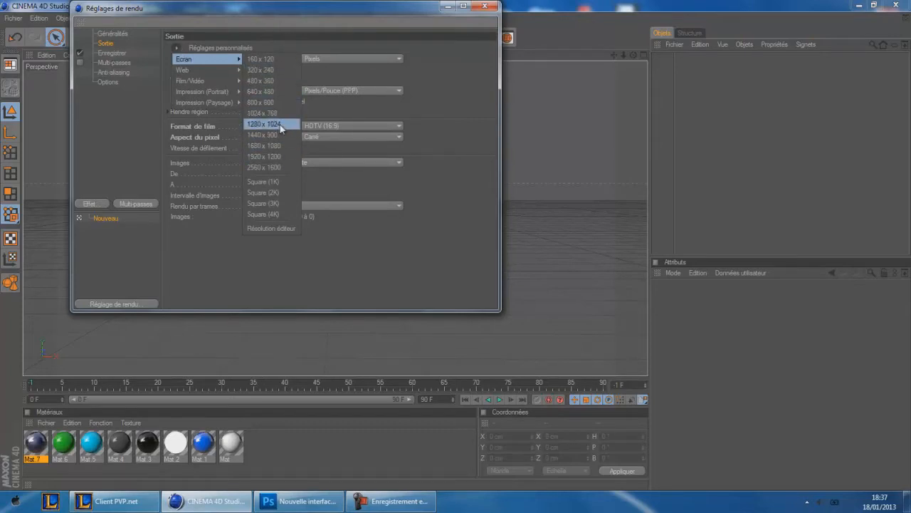
pyautogui.click(280, 156)
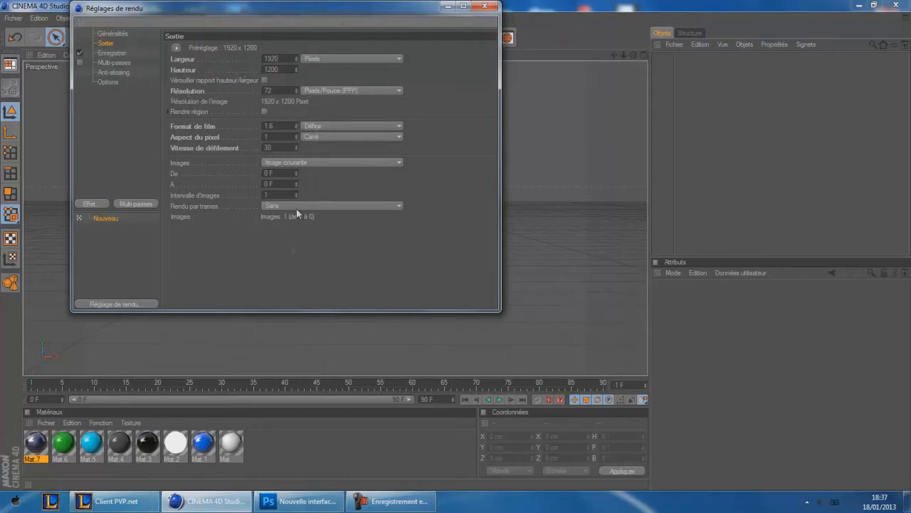
pyautogui.moveTo(292, 90); pyautogui.dragTo(79, 83)
# - Set the render's save path to a file named Tuto on the Desktop, with PNG format and the alpha channel enabled
pyautogui.click(112, 53)
pyautogui.moveTo(355, 67); pyautogui.dragTo(330, 68)
pyautogui.press('BackSpace')
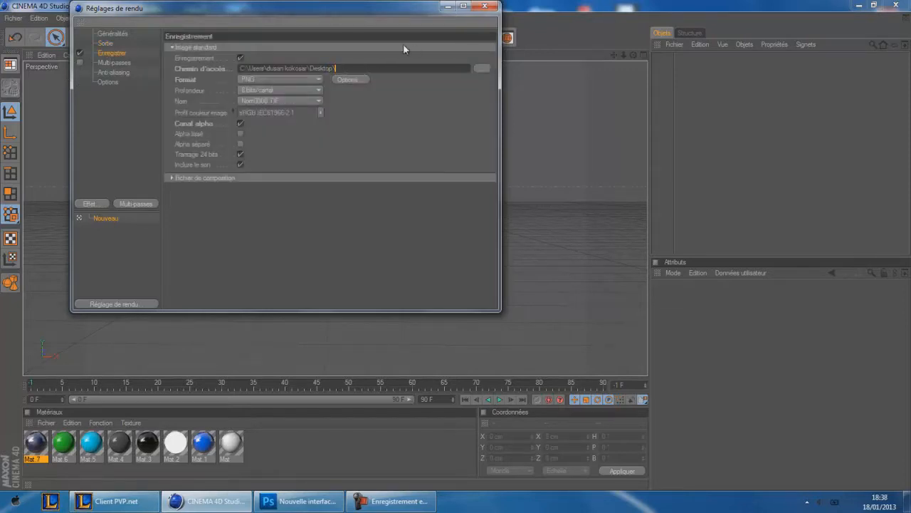
pyautogui.write('Tuto')
pyautogui.click(277, 78)
pyautogui.click(277, 77)
pyautogui.click(241, 124)
pyautogui.click(242, 123)
# - Set the render anti-aliasing to a minimum level of 2x2 and a maximum level of 4x4, and close the render settings
pyautogui.click(114, 63)
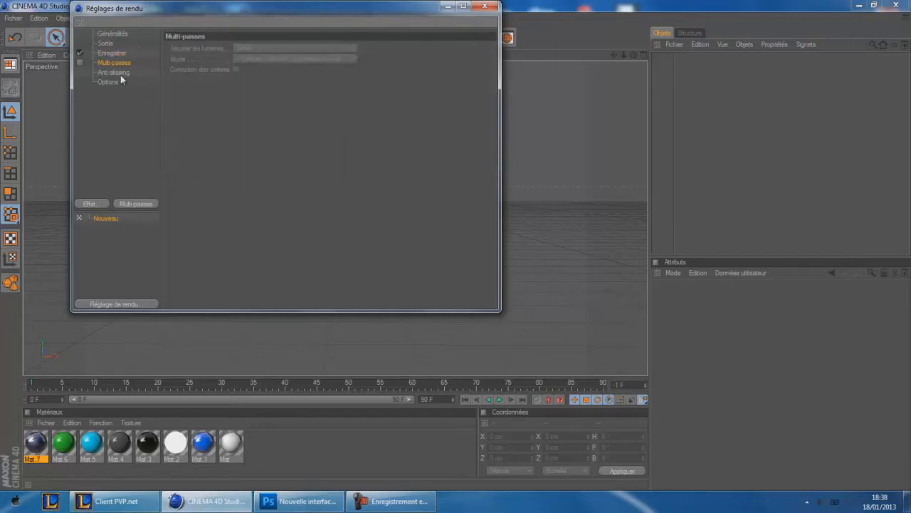
pyautogui.click(118, 72)
pyautogui.click(121, 63)
pyautogui.click(118, 73)
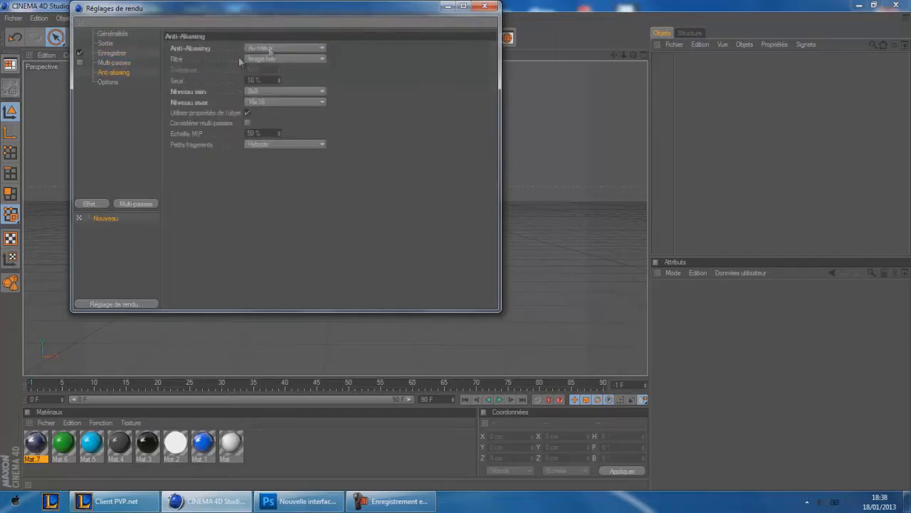
pyautogui.click(262, 91)
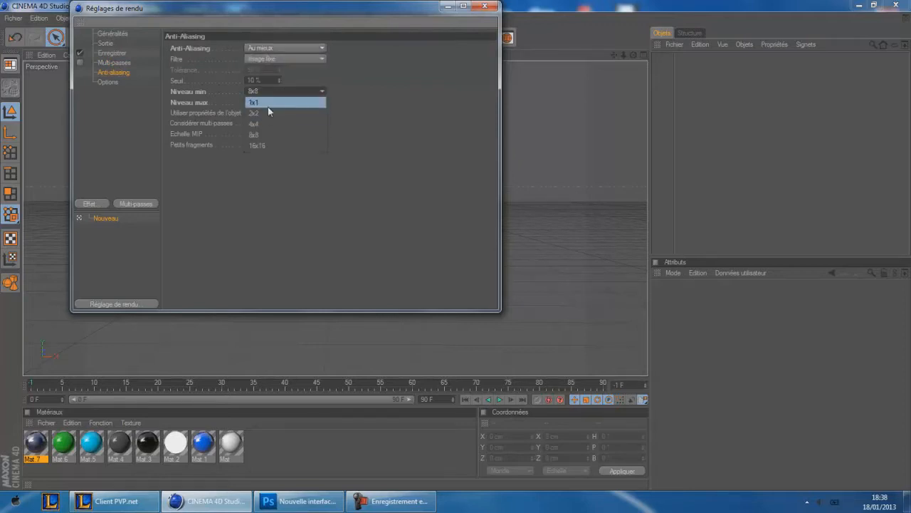
pyautogui.click(274, 110)
pyautogui.click(285, 102)
pyautogui.click(292, 133)
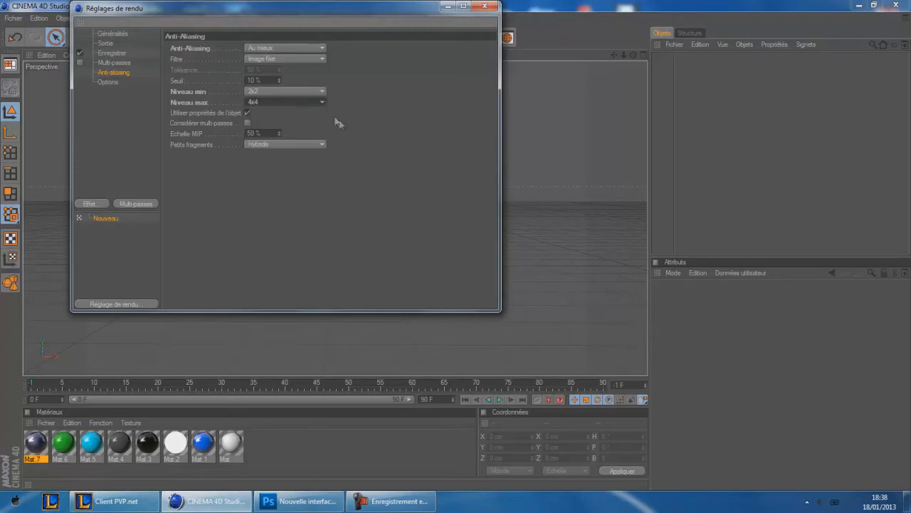
pyautogui.click(112, 83)
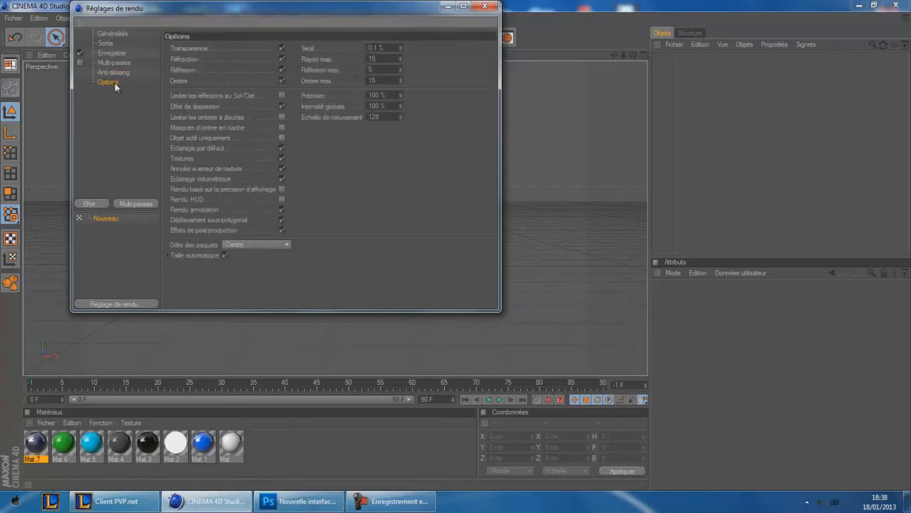
pyautogui.click(111, 72)
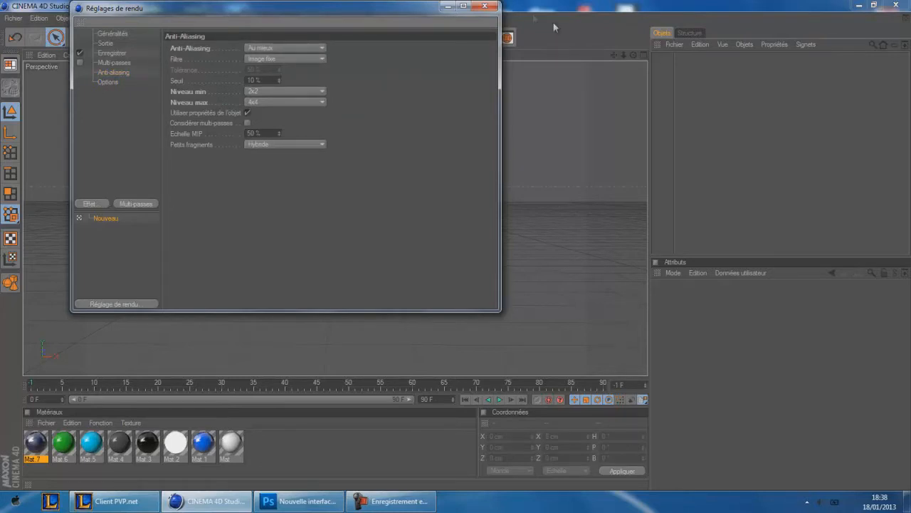
pyautogui.click(487, 7)
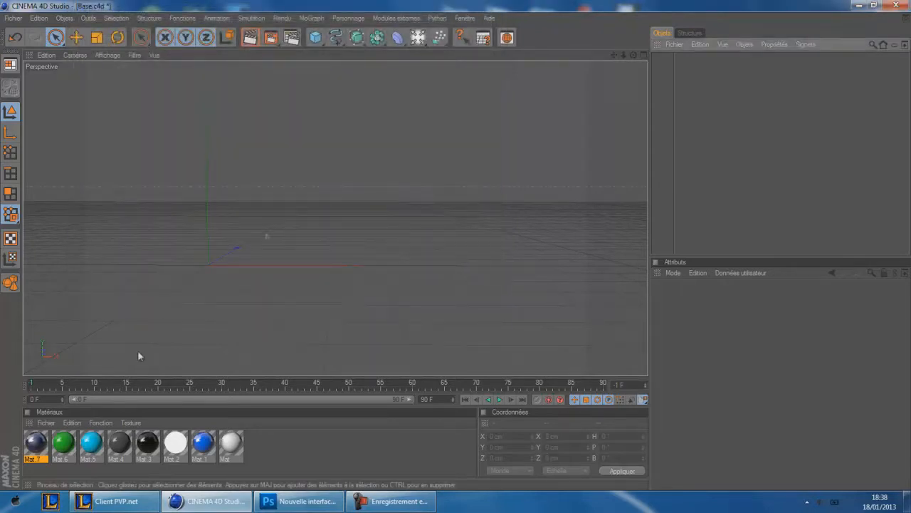
# - Add a MoGraph text object reading "Design" with a depth of 80
pyautogui.click(312, 18)
pyautogui.click(324, 142)
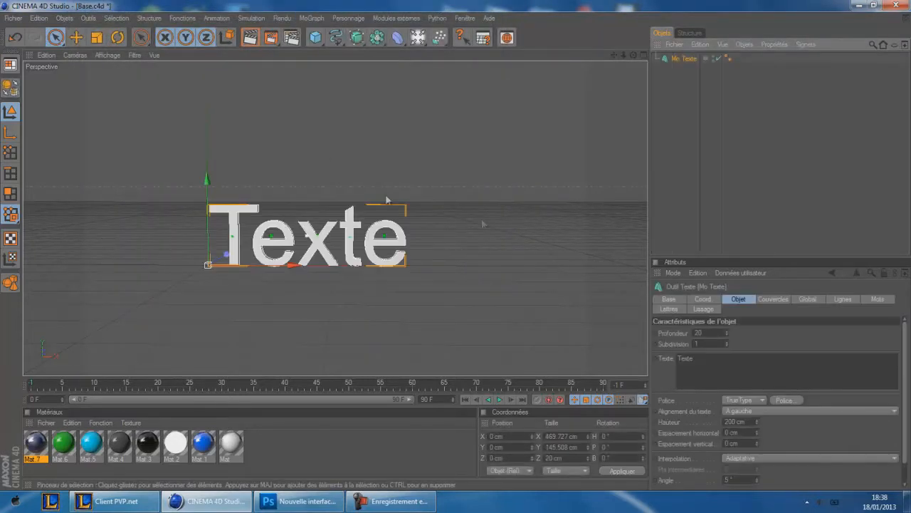
pyautogui.click(734, 382)
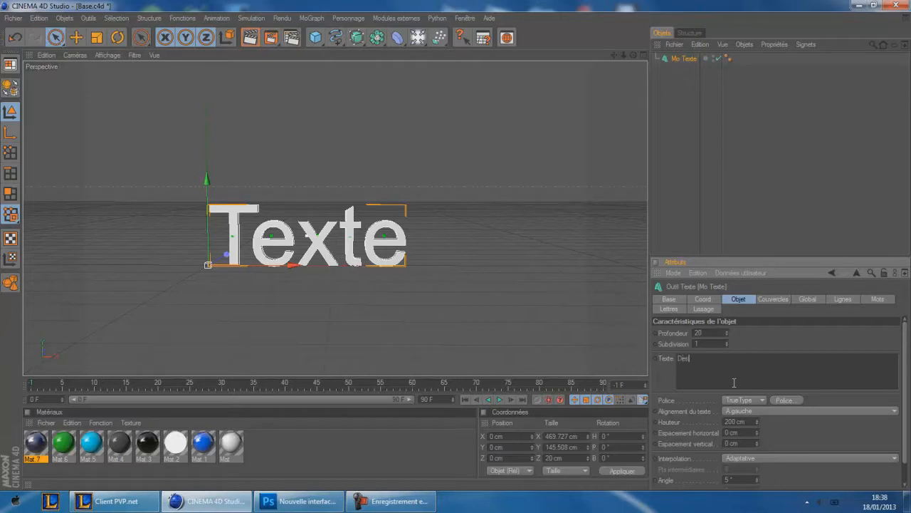
pyautogui.click(758, 343)
pyautogui.click(719, 332)
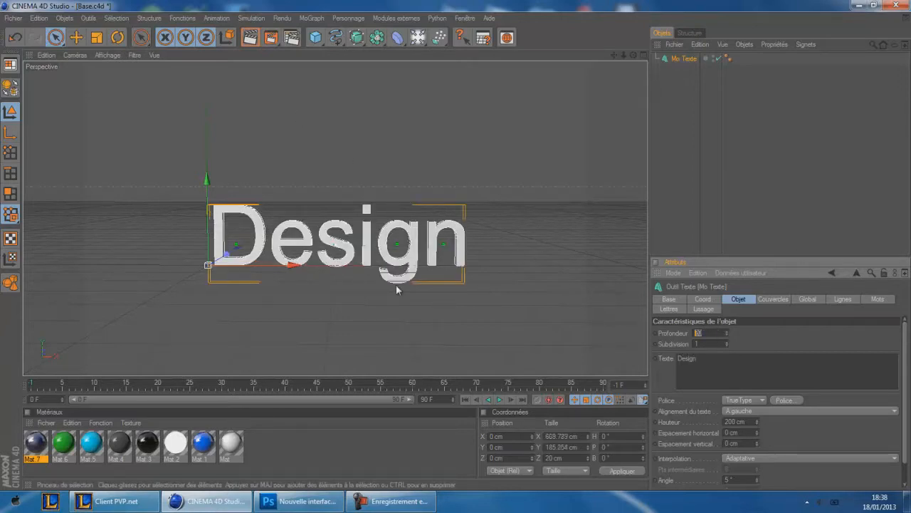
pyautogui.write('80')
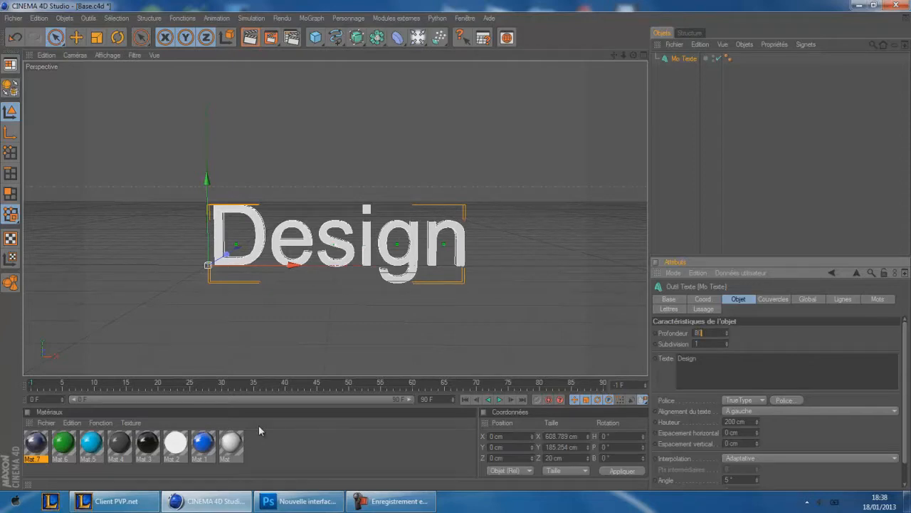
pyautogui.press('Return')
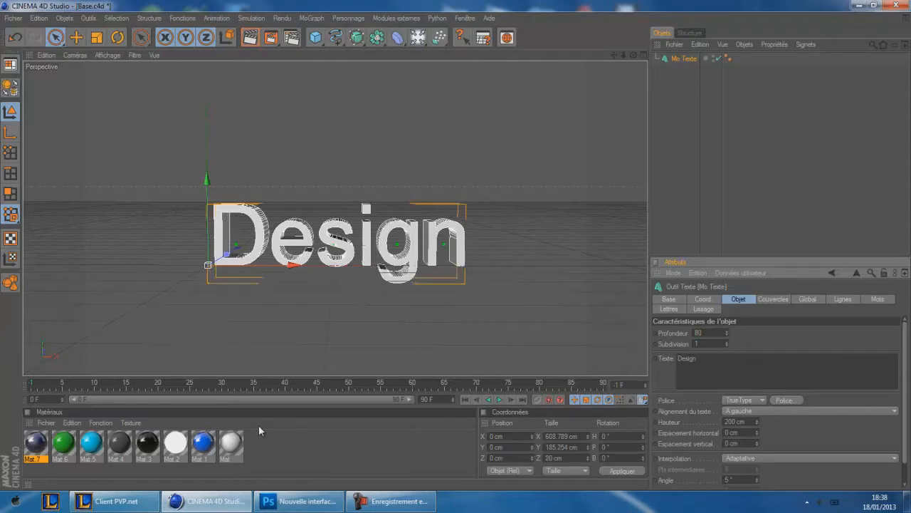
# - Change the Design text's font to Perfect Dark (BRK) in the Normal style
pyautogui.click(780, 402)
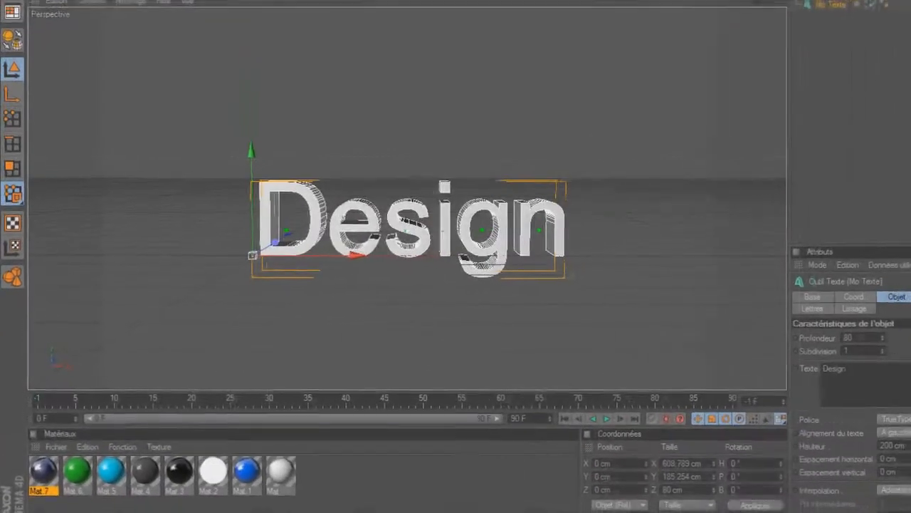
pyautogui.moveTo(143, 87)
pyautogui.mouseDown()
pyautogui.moveTo(140, 99)
pyautogui.moveTo(142, 57)
pyautogui.moveTo(143, 141)
pyautogui.moveTo(142, 104)
pyautogui.mouseUp()
pyautogui.click(61, 57)
pyautogui.doubleClick(65, 57)
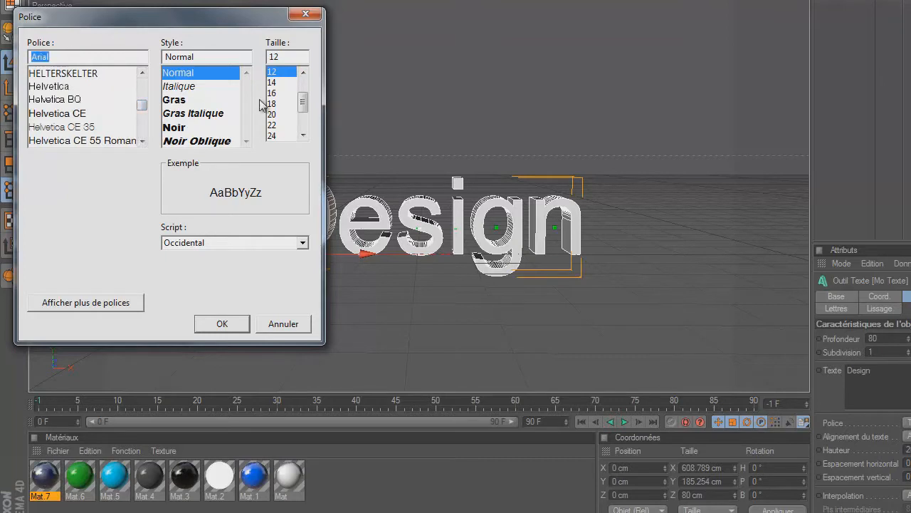
pyautogui.write('Perfe')
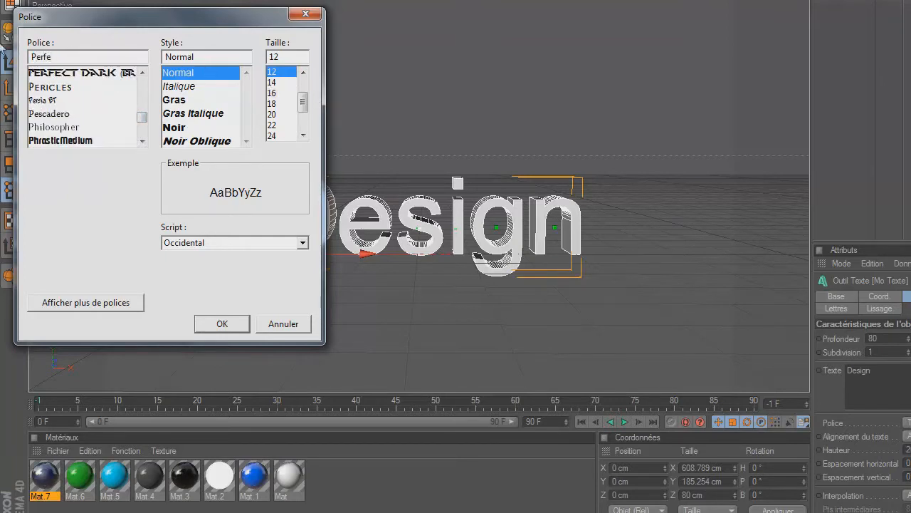
pyautogui.click(131, 86)
pyautogui.click(105, 73)
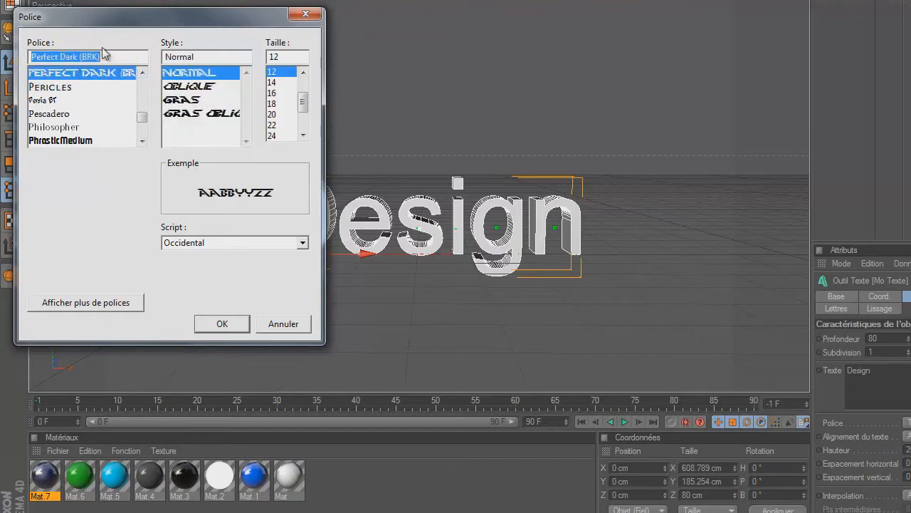
pyautogui.click(113, 57)
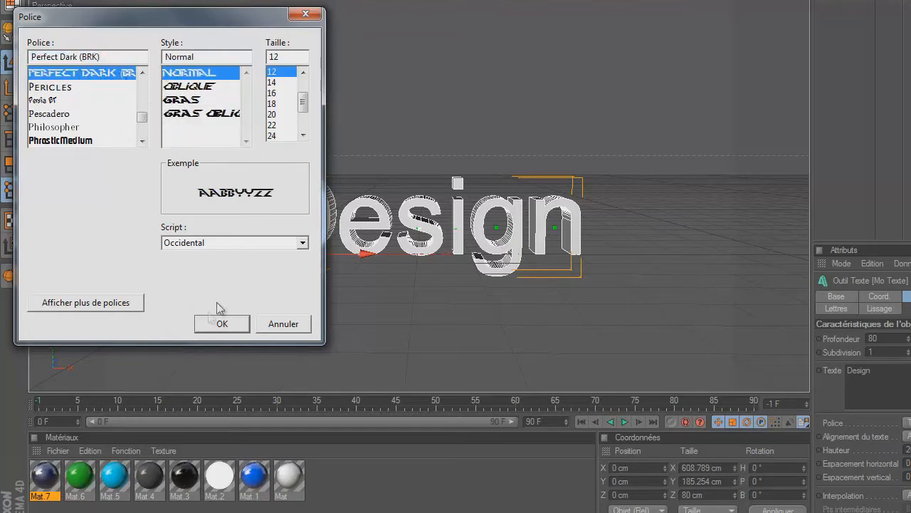
pyautogui.click(219, 326)
pyautogui.click(239, 324)
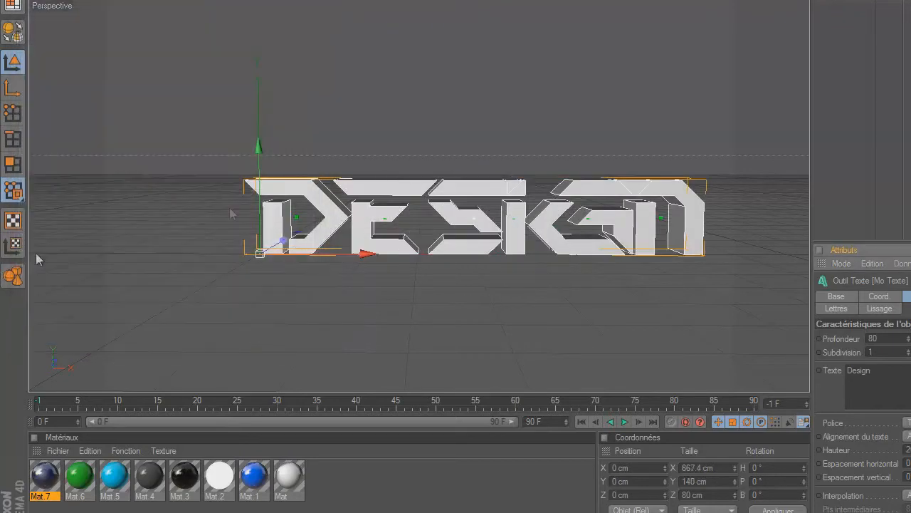
# - Move the Design text along the X axis to about -79 cm
pyautogui.moveTo(325, 252); pyautogui.dragTo(298, 252)
pyautogui.moveTo(568, 234); pyautogui.dragTo(558, 236)
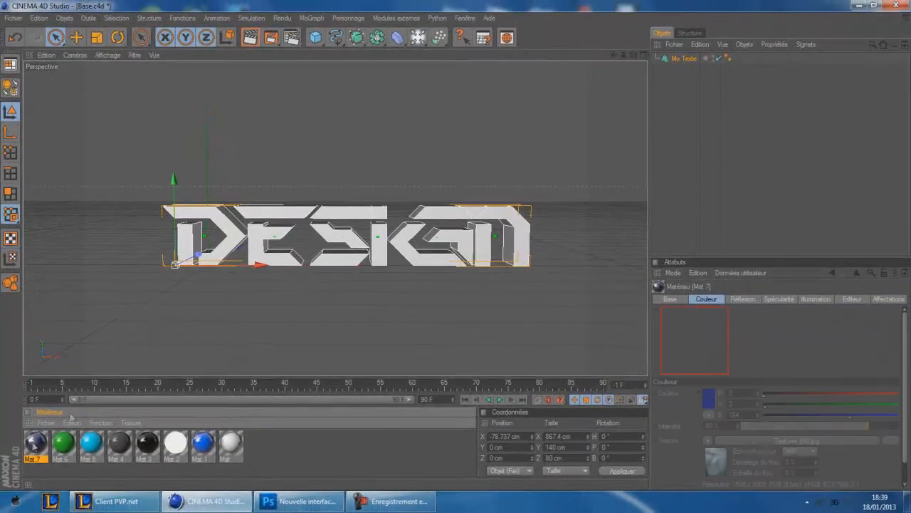
# - Open material Mat.7 for editing and examine its color channel, texture options and the GFX Pack folder holding its image
pyautogui.doubleClick(42, 474)
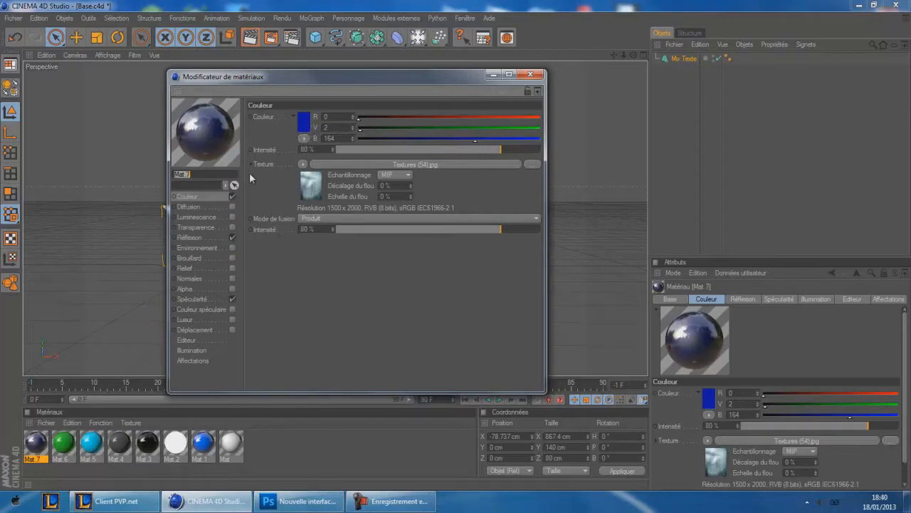
pyautogui.click(232, 237)
pyautogui.click(183, 197)
pyautogui.click(305, 167)
pyautogui.click(304, 165)
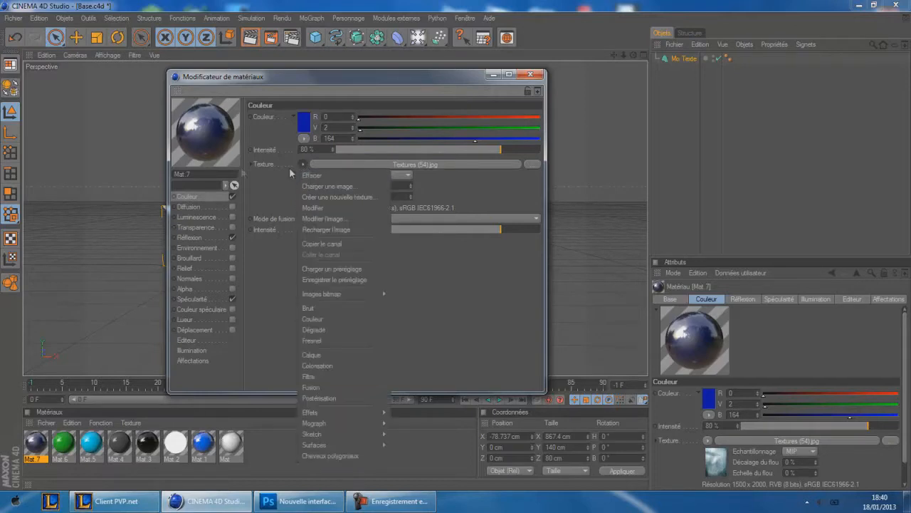
pyautogui.click(285, 202)
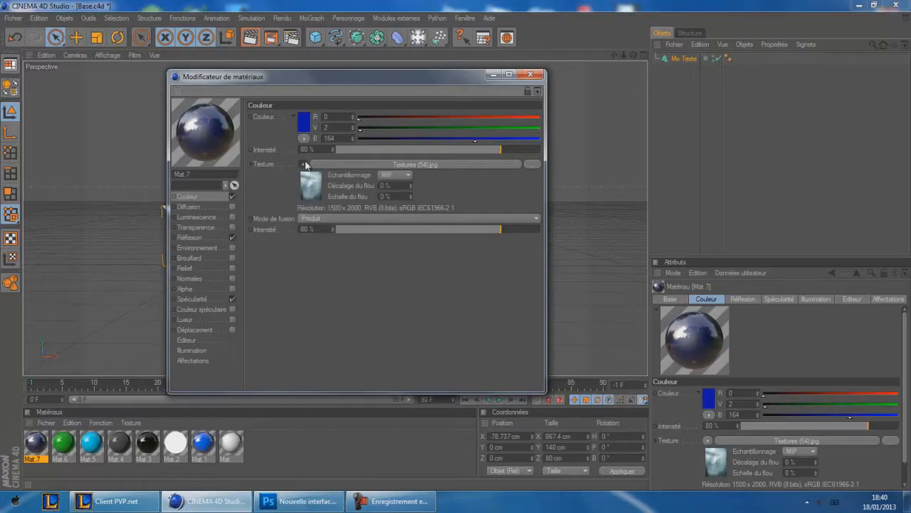
pyautogui.click(532, 164)
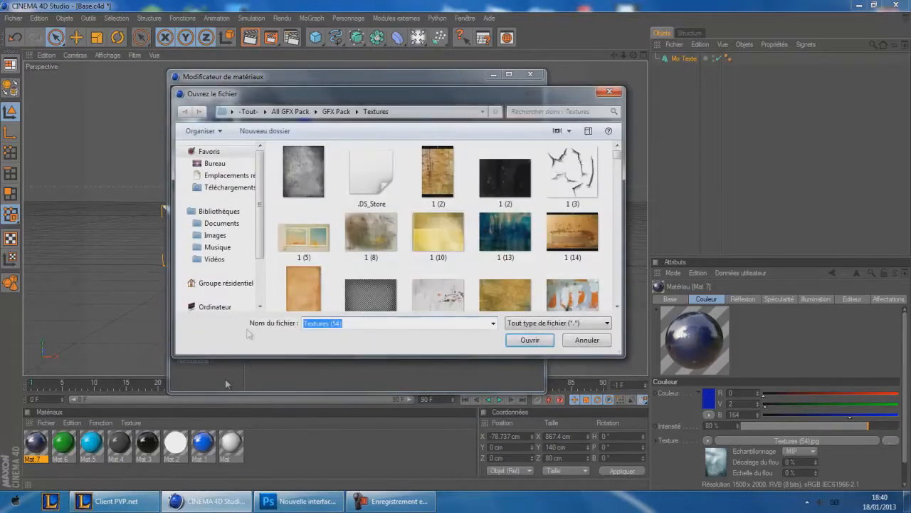
pyautogui.click(342, 112)
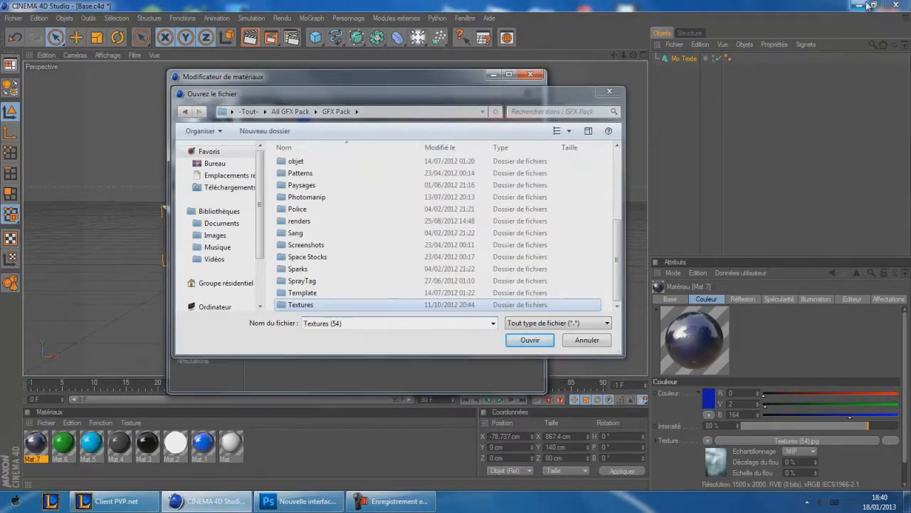
pyautogui.click(610, 91)
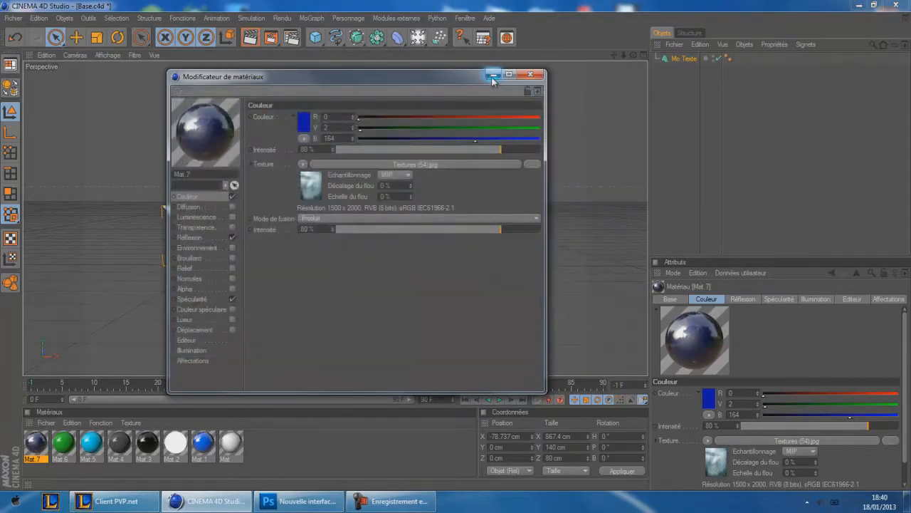
# - Minimize the material editor and CINEMA 4D to reach the desktop, and open the -Tout- folder
pyautogui.click(493, 75)
pyautogui.click(859, 6)
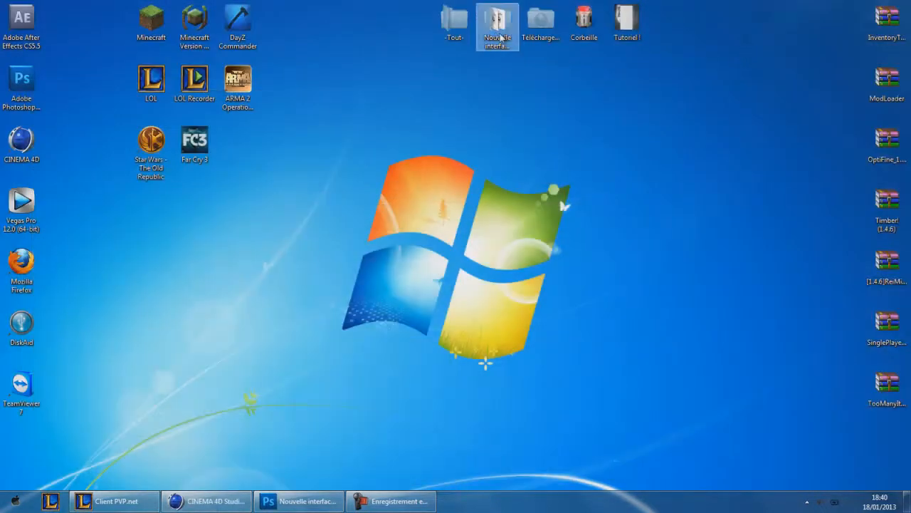
pyautogui.doubleClick(454, 21)
pyautogui.moveTo(272, 103); pyautogui.dragTo(373, 53)
pyautogui.click(116, 501)
pyautogui.click(695, 461)
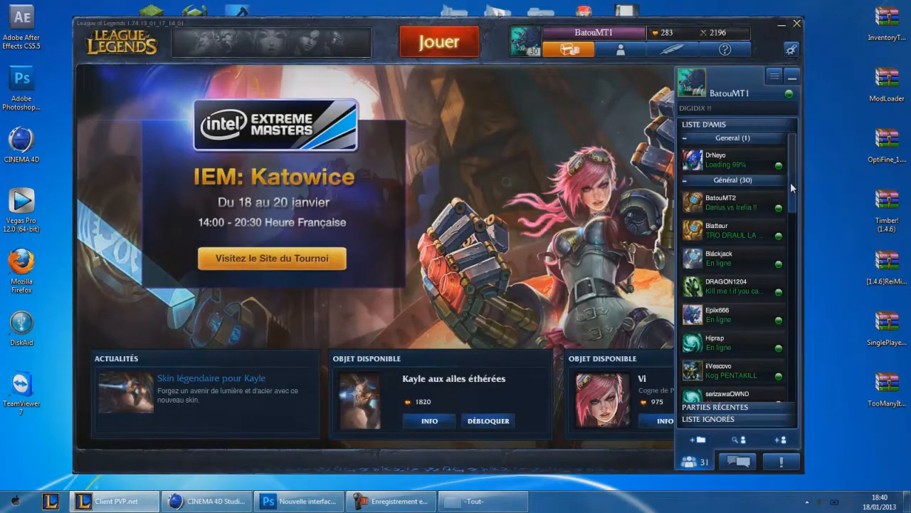
pyautogui.click(792, 77)
pyautogui.click(781, 23)
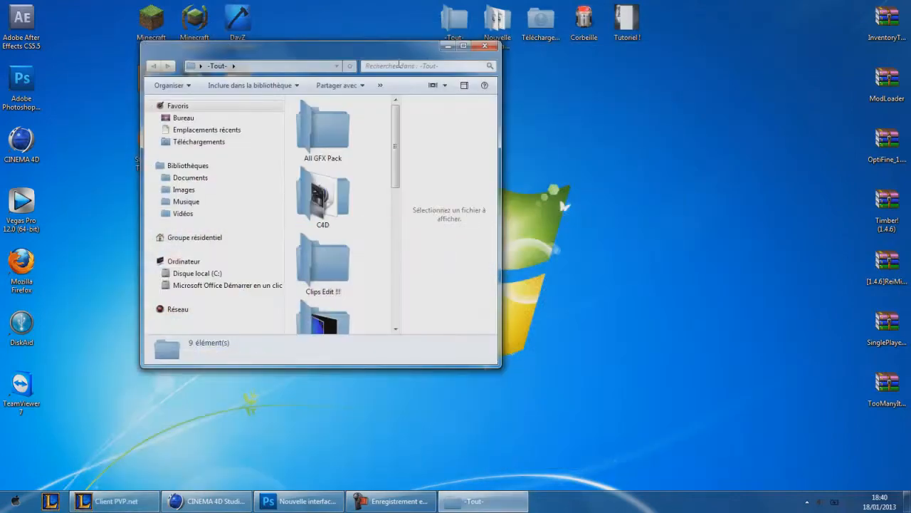
# - Open the Textures folder inside All GFX Pack, GFX Pack and look through its texture images
pyautogui.moveTo(427, 50); pyautogui.dragTo(463, 40)
pyautogui.doubleClick(367, 147)
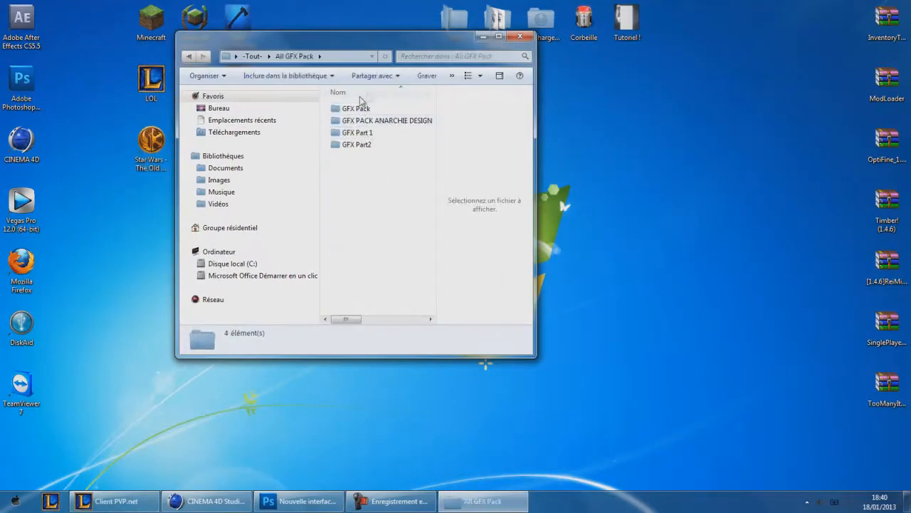
pyautogui.doubleClick(380, 110)
pyautogui.moveTo(434, 148); pyautogui.dragTo(432, 207)
pyautogui.doubleClick(356, 306)
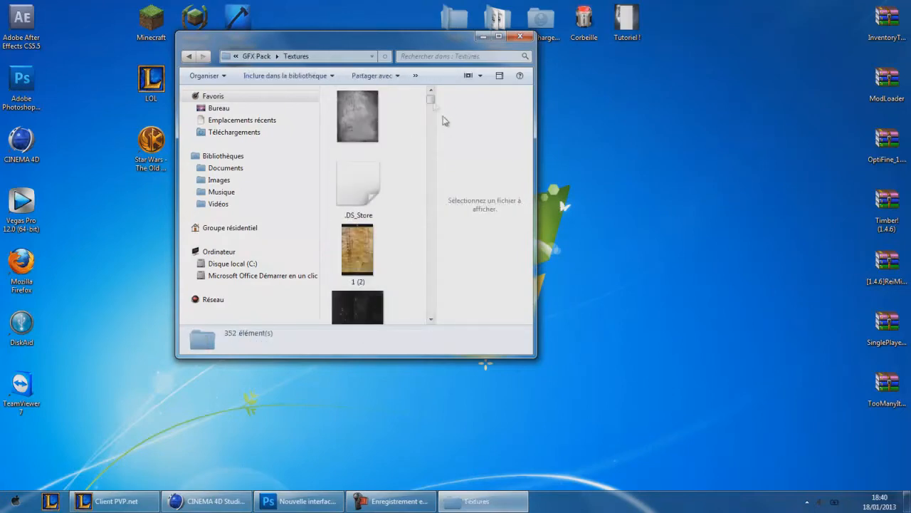
pyautogui.moveTo(432, 99); pyautogui.dragTo(429, 157)
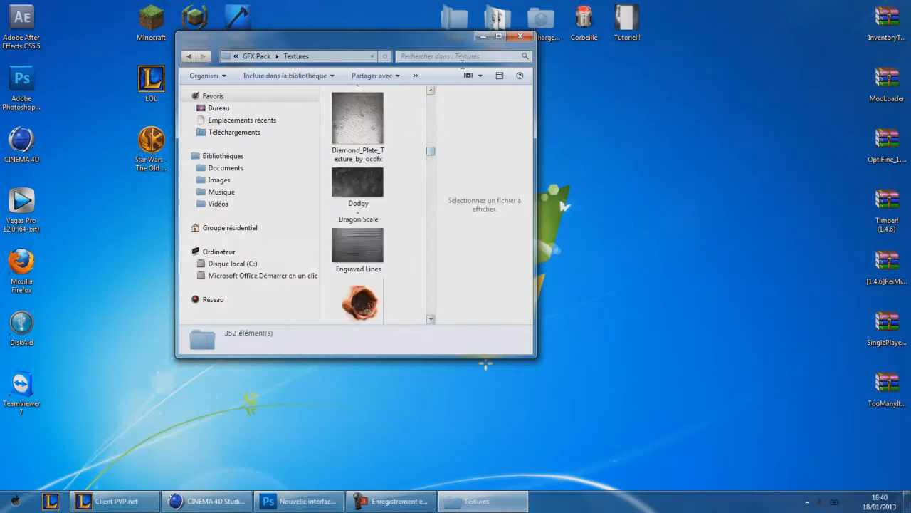
pyautogui.moveTo(439, 50); pyautogui.dragTo(1, 54)
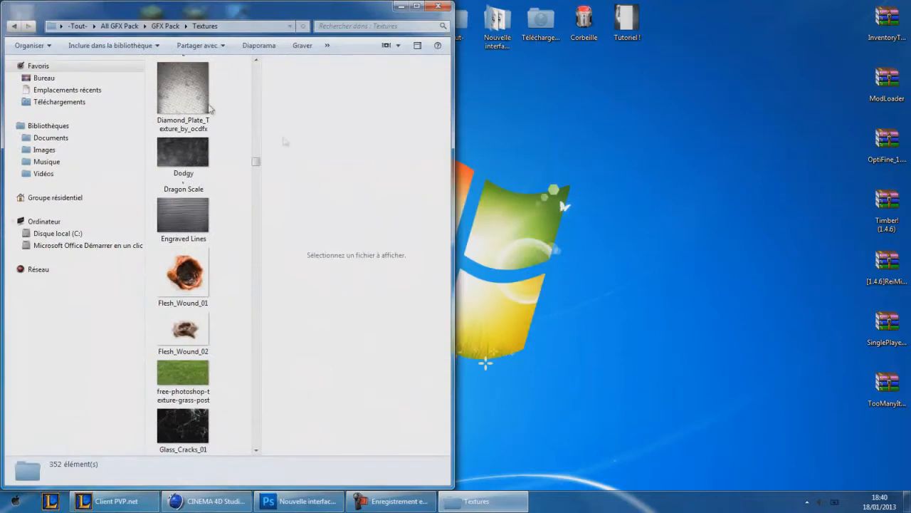
pyautogui.moveTo(262, 178); pyautogui.dragTo(692, 220)
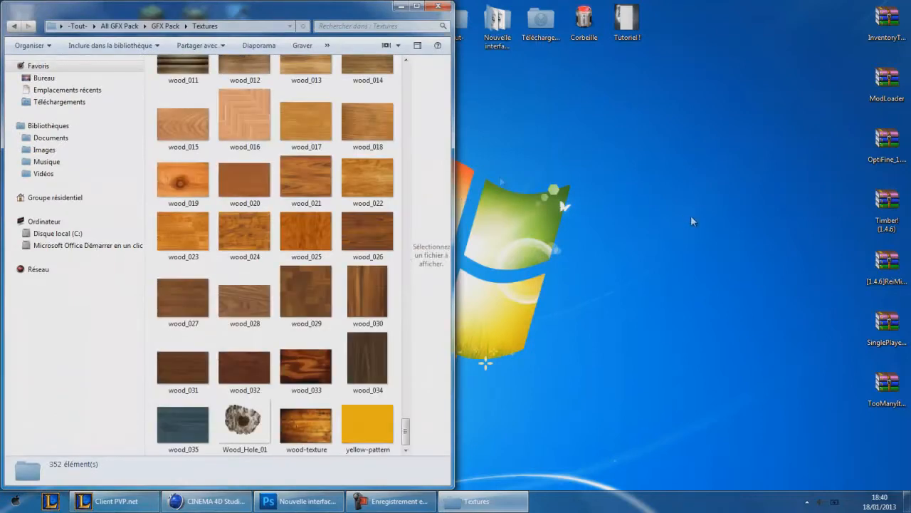
pyautogui.moveTo(406, 430); pyautogui.dragTo(407, 371)
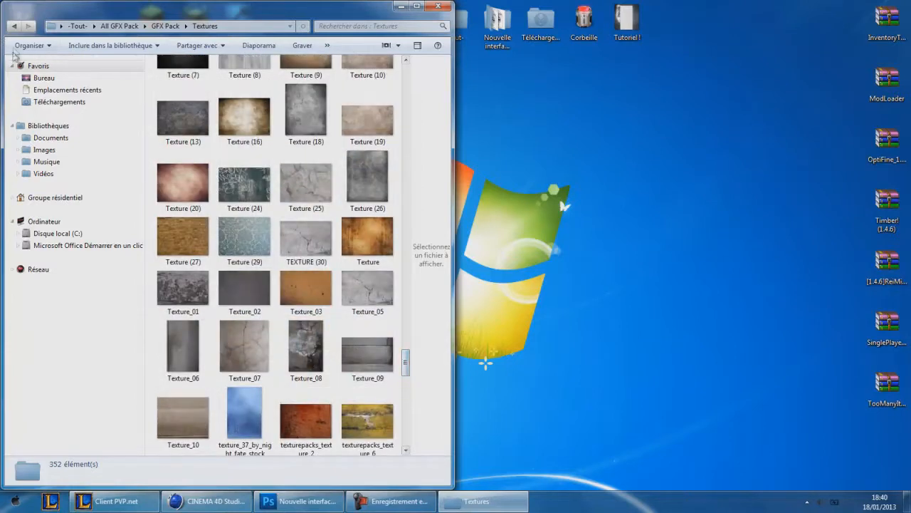
# - Return to the GFX Pack folder and look through its contents, including the Lightrooms and Feu subfolders
pyautogui.click(15, 26)
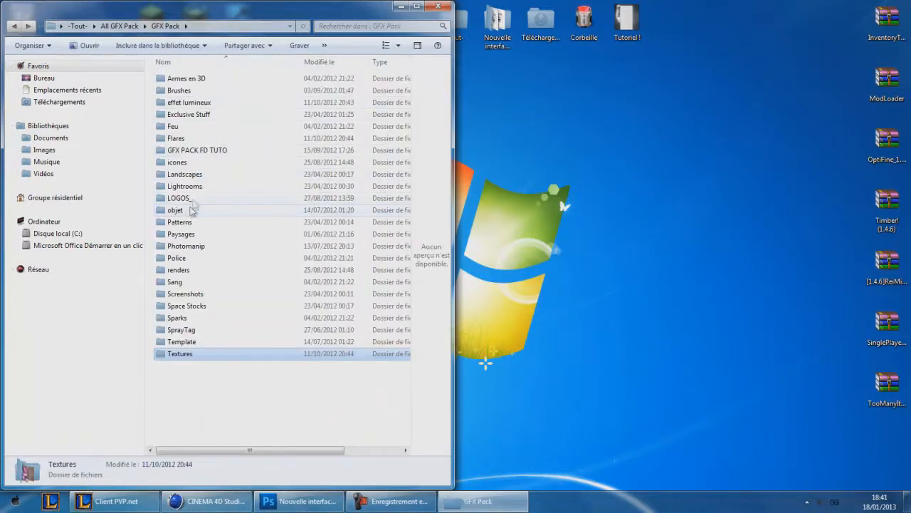
pyautogui.doubleClick(185, 187)
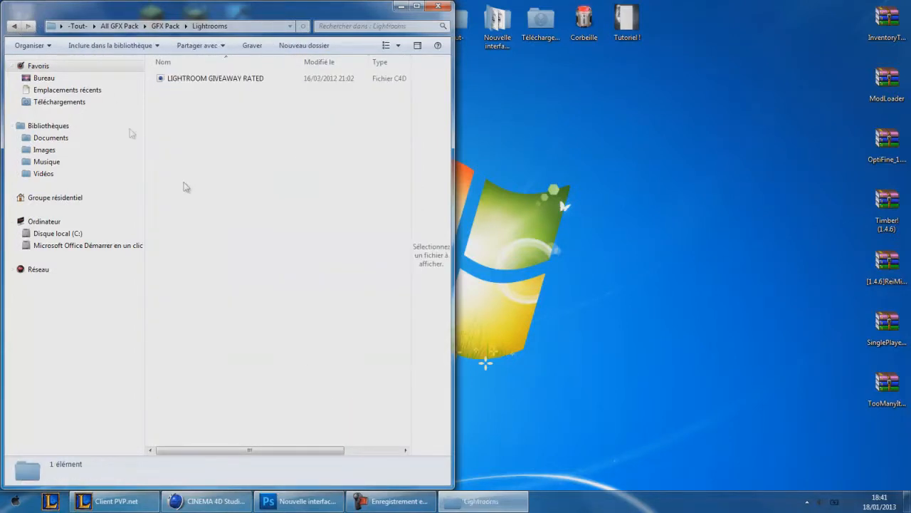
pyautogui.click(13, 26)
pyautogui.doubleClick(182, 124)
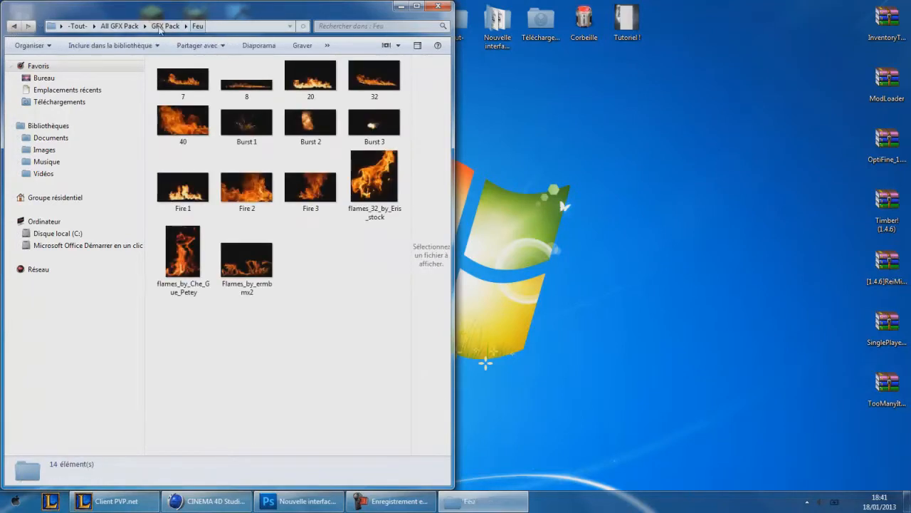
pyautogui.click(10, 27)
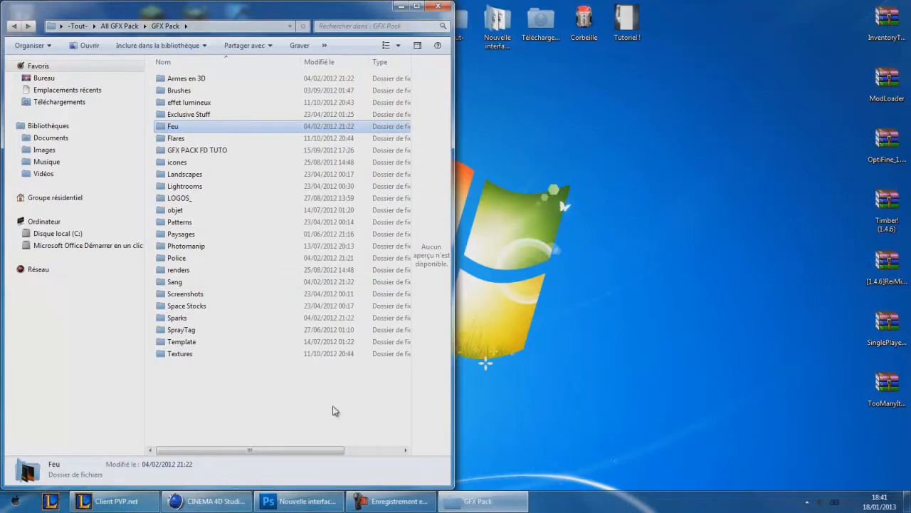
pyautogui.moveTo(300, 499)
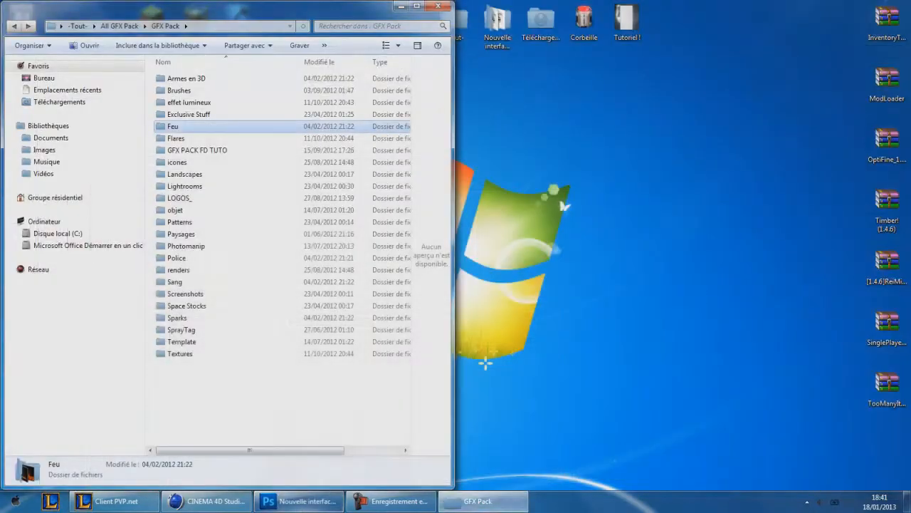
pyautogui.moveTo(260, 375); pyautogui.dragTo(286, 73)
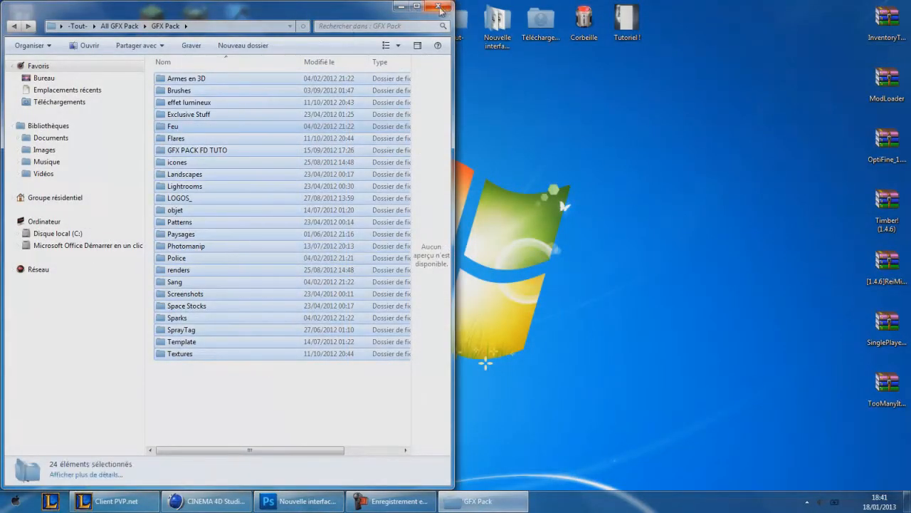
# - Check the size of the GFX Pack folder in its properties, and close the folder window
pyautogui.click(120, 26)
pyautogui.rightClick(191, 80)
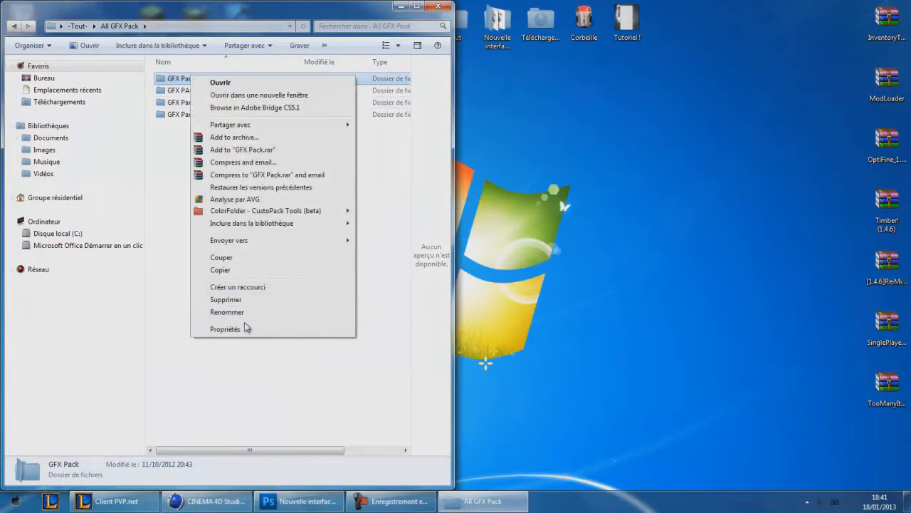
pyautogui.click(226, 328)
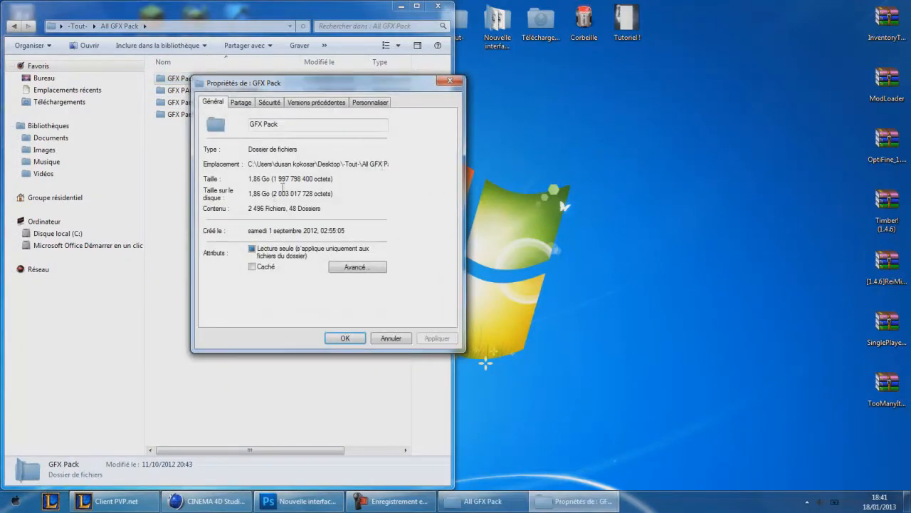
pyautogui.click(449, 81)
pyautogui.click(220, 165)
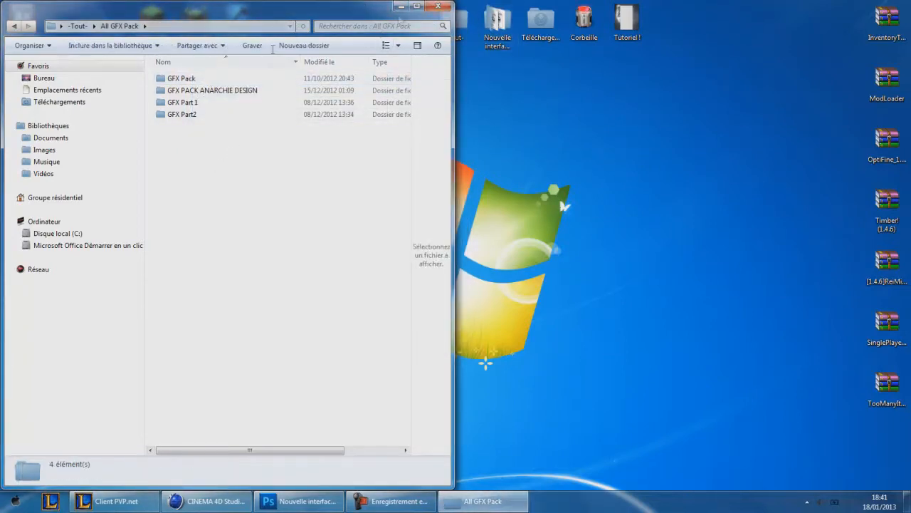
pyautogui.click(440, 5)
# - Switch to CINEMA 4D and browse the image files for Mat.7's color texture, such as Blue Scratches, without loading one
pyautogui.click(174, 501)
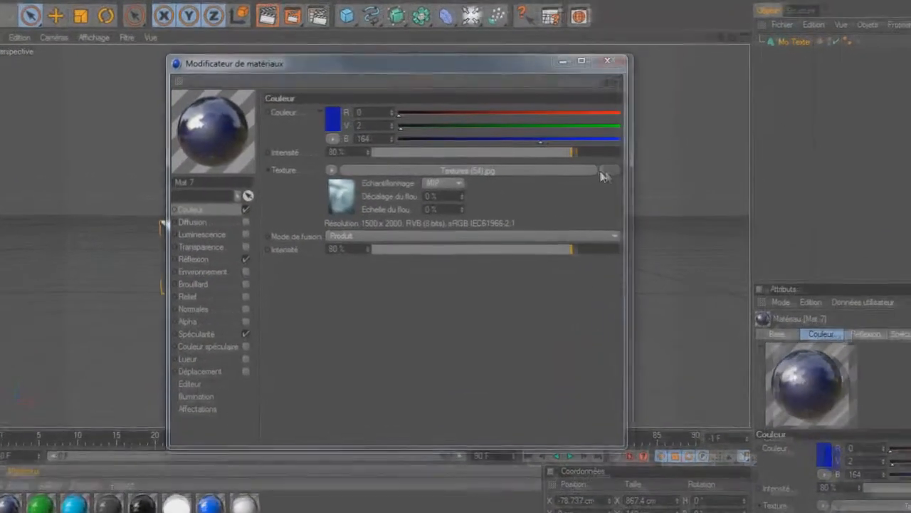
pyautogui.click(531, 164)
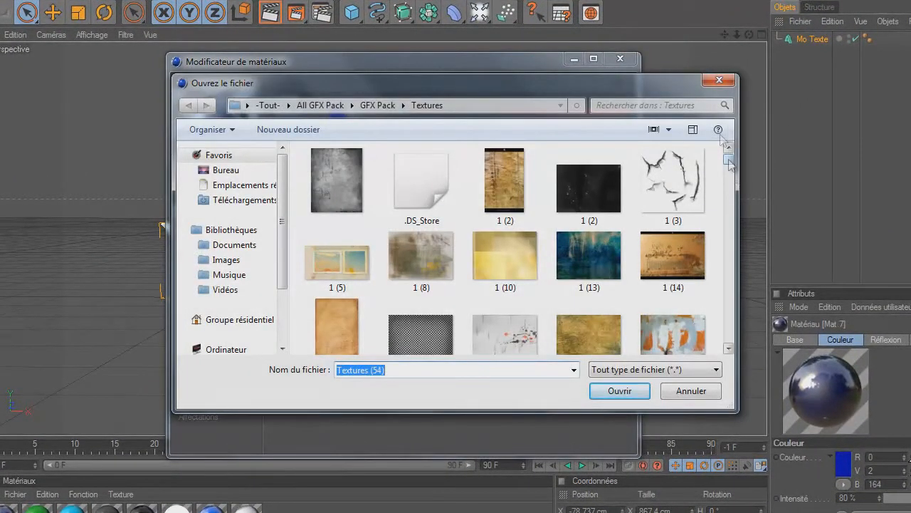
pyautogui.click(571, 327)
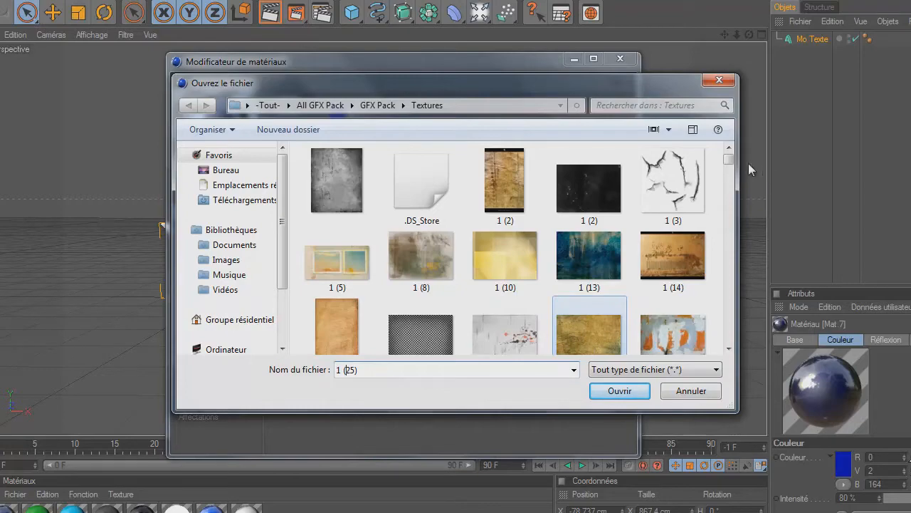
pyautogui.moveTo(731, 167); pyautogui.dragTo(735, 194)
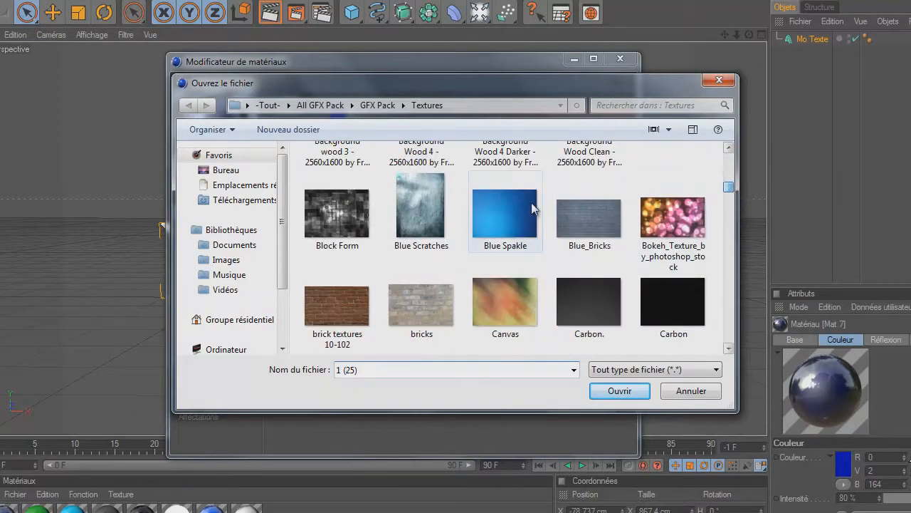
pyautogui.click(422, 228)
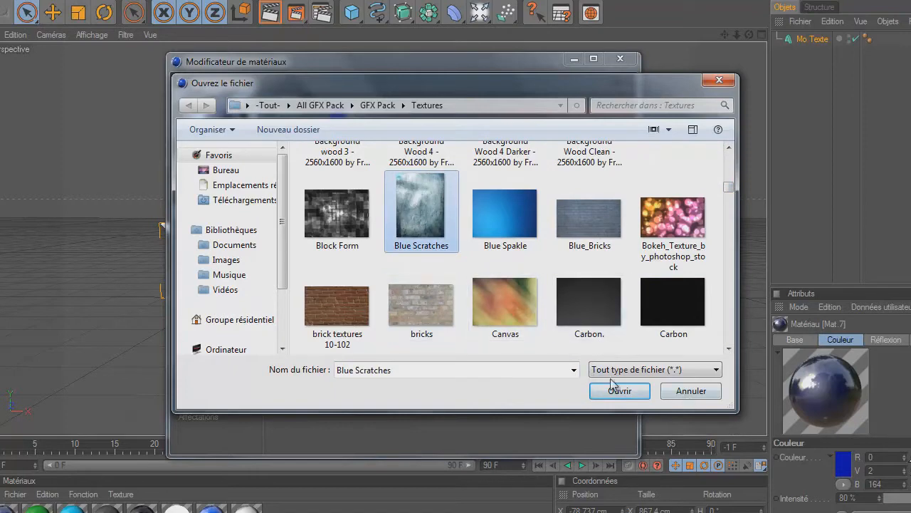
pyautogui.click(719, 80)
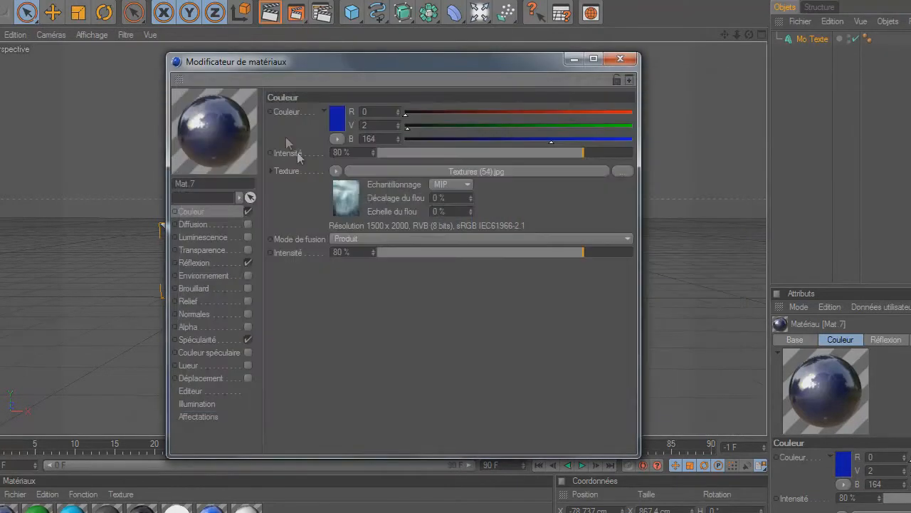
# - Examine the color options and the available texture sources of material Mat.7
pyautogui.click(339, 140)
pyautogui.click(338, 138)
pyautogui.click(336, 171)
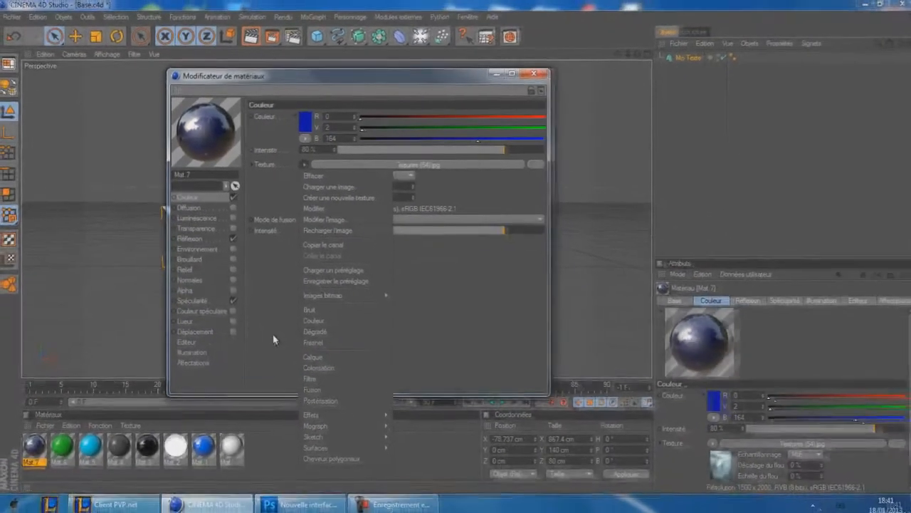
pyautogui.click(276, 336)
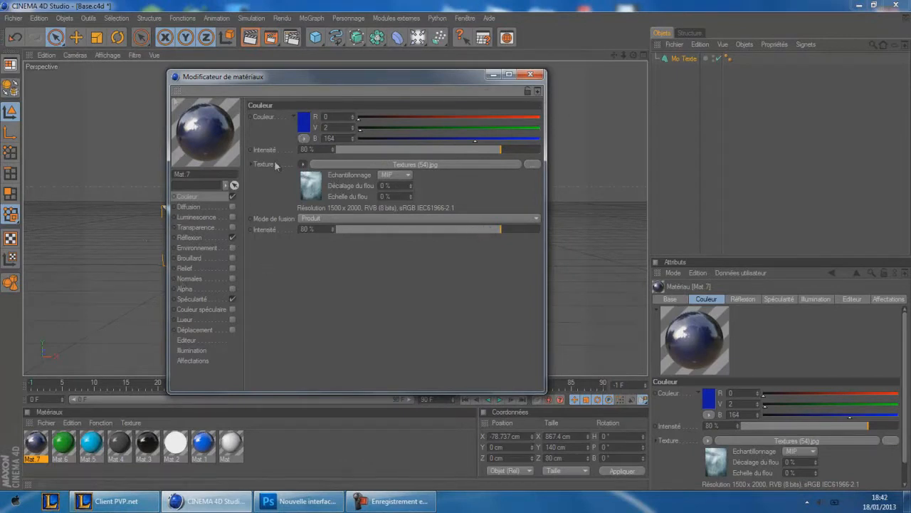
# - Close the material editor, apply material Mat.7 to the Design text, and deselect it
pyautogui.click(530, 74)
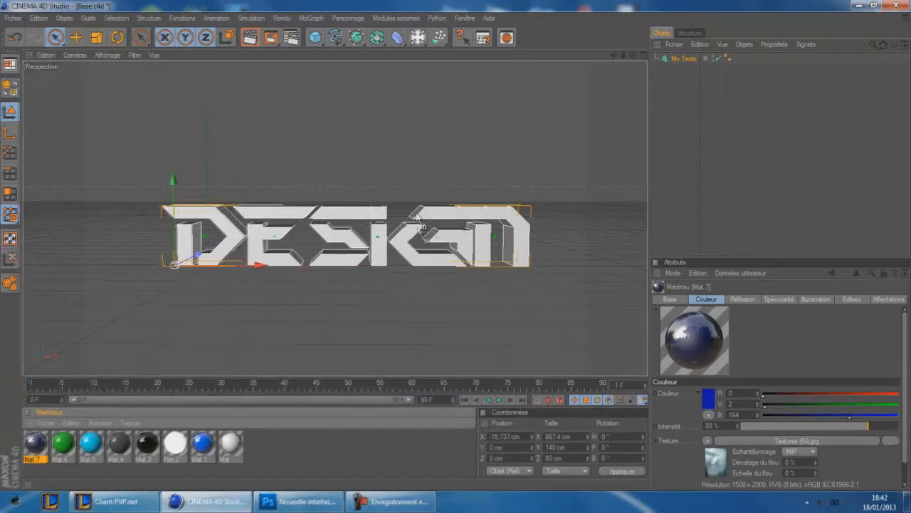
pyautogui.moveTo(418, 217); pyautogui.dragTo(420, 220)
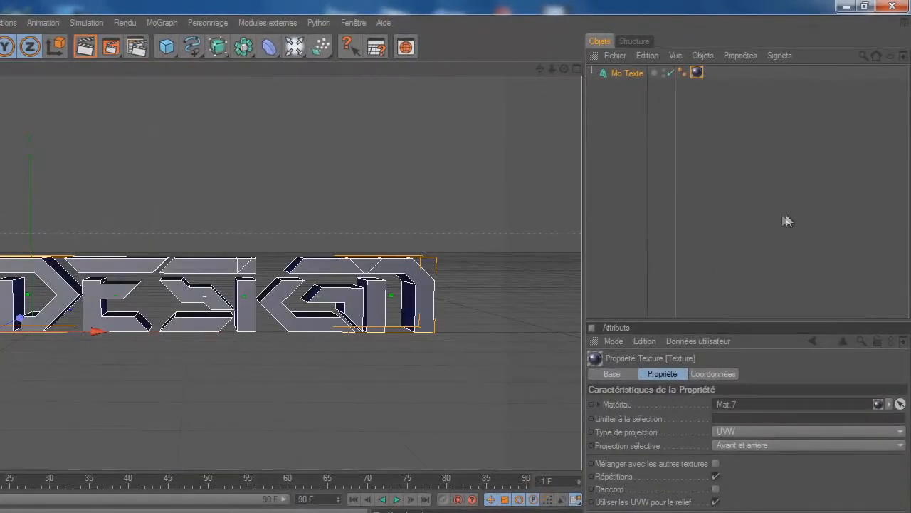
pyautogui.click(786, 221)
# - Render a preview of the textured Design text in the perspective view, and clear it again
pyautogui.click(83, 24)
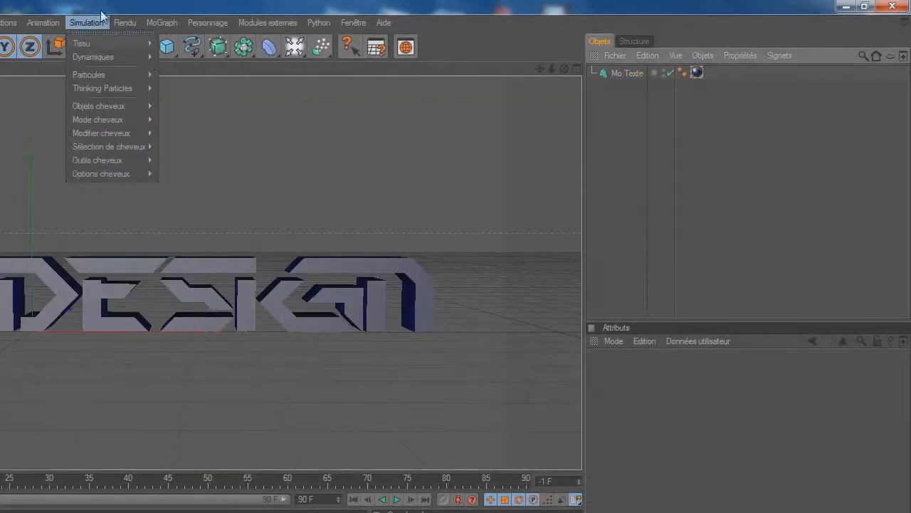
pyautogui.click(100, 20)
pyautogui.hotkey('ctrl', 'r')
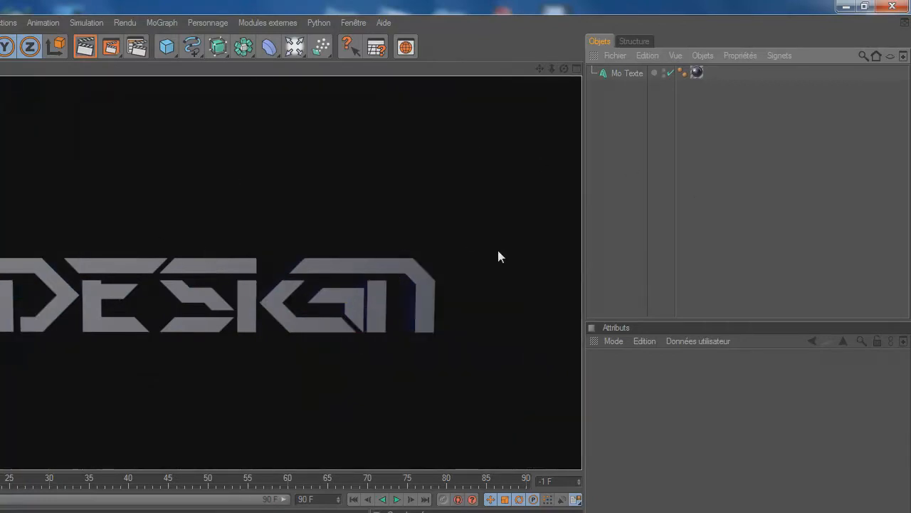
pyautogui.click(279, 338)
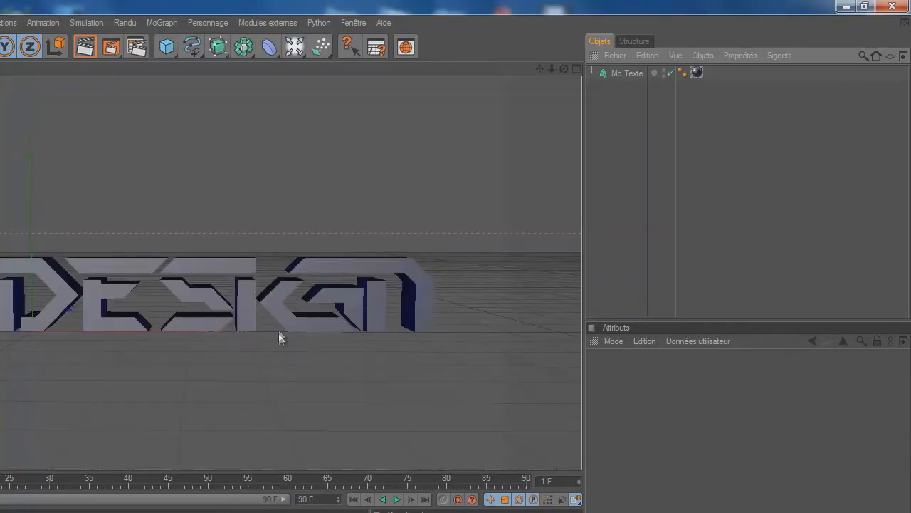
pyautogui.click(346, 305)
pyautogui.click(634, 216)
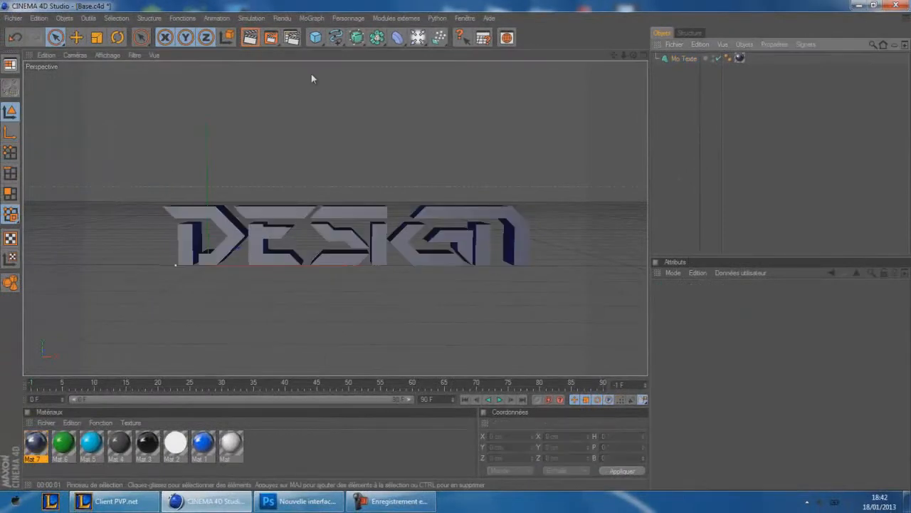
# - Add a plane primitive to the scene and show all four views
pyautogui.click(316, 37)
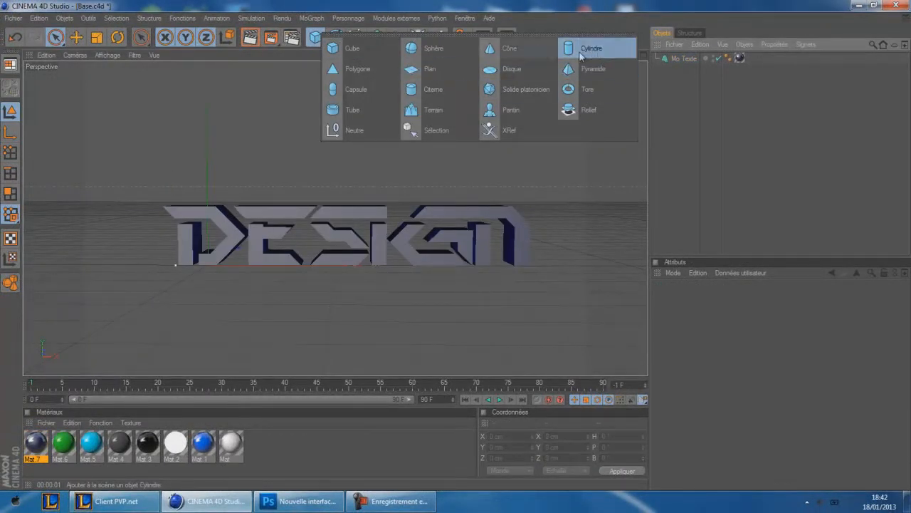
pyautogui.click(451, 74)
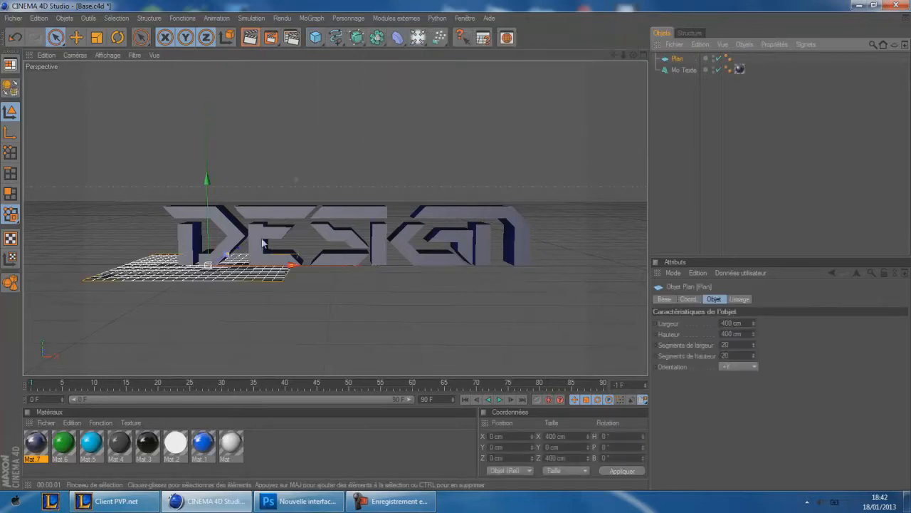
pyautogui.click(644, 55)
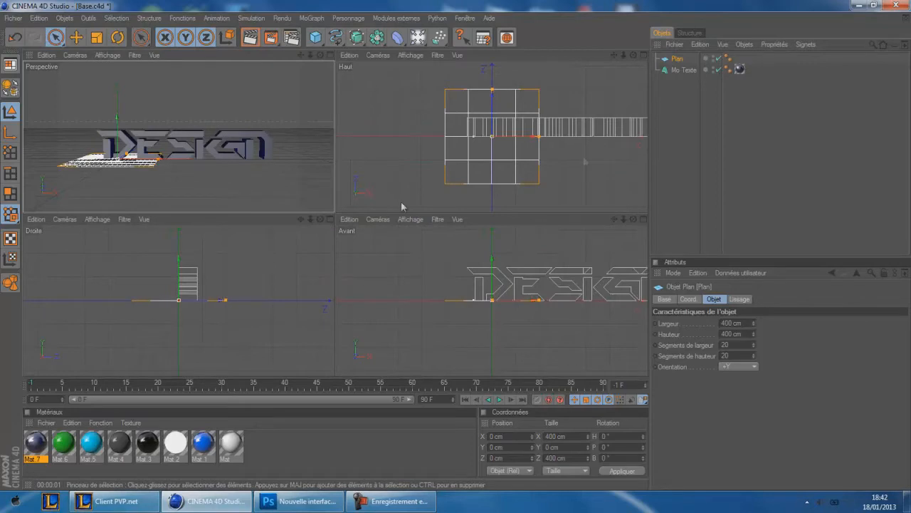
# - Enlarge the plane to about 1394 by 552 cm around the Design text and lower it to about Y -155 cm
pyautogui.scroll(-4, 553, 149)
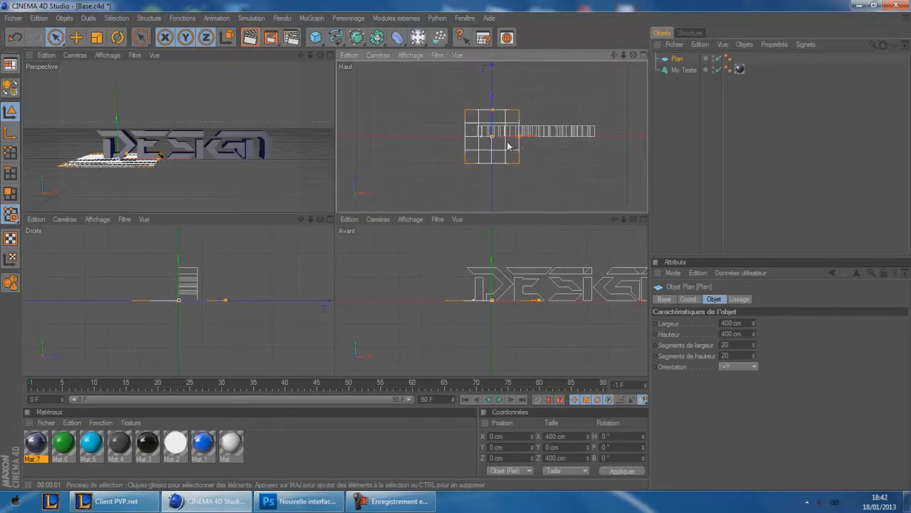
pyautogui.moveTo(519, 137); pyautogui.dragTo(525, 99)
pyautogui.moveTo(542, 140); pyautogui.dragTo(541, 140)
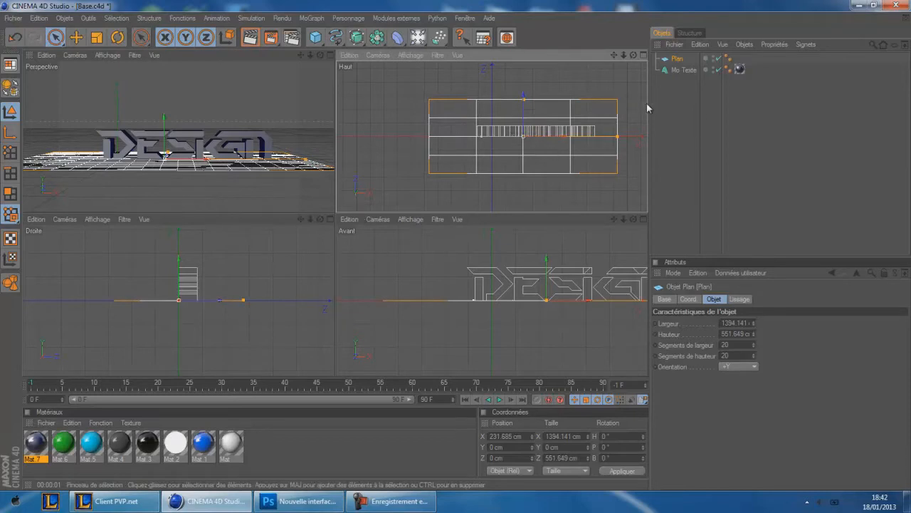
pyautogui.moveTo(528, 114); pyautogui.dragTo(456, 216)
pyautogui.moveTo(546, 267); pyautogui.dragTo(455, 244)
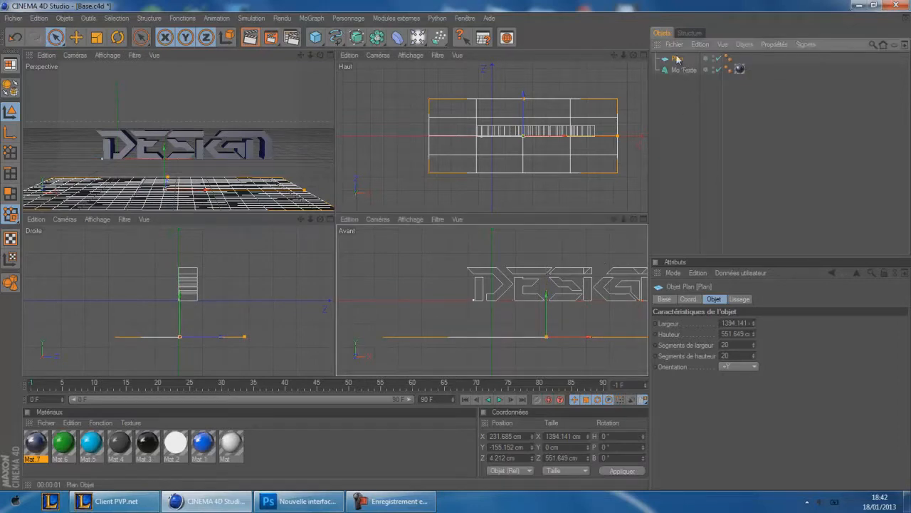
# - Duplicate the plane, raise the copy above the text to about Y 436 cm, and show only the perspective view with nothing selected
pyautogui.hotkey('ctrl', 'c')
pyautogui.hotkey('ctrl', 'v')
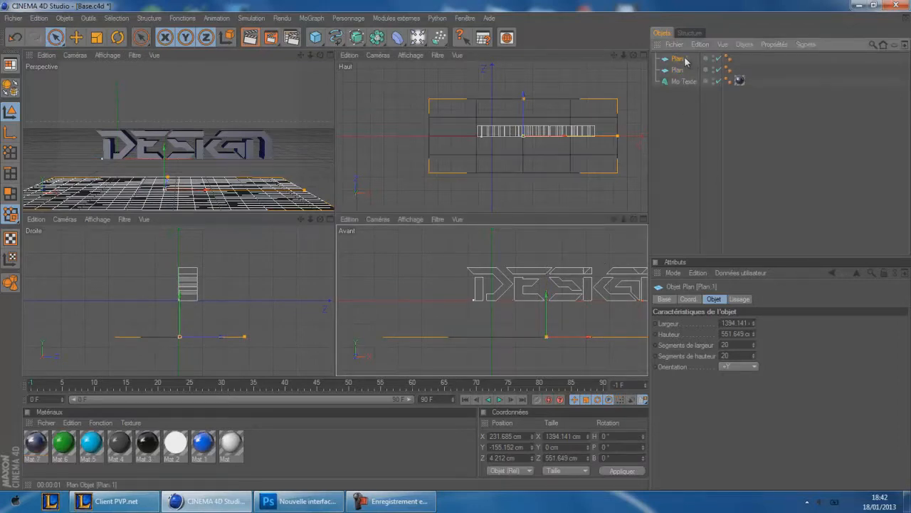
pyautogui.moveTo(553, 320); pyautogui.dragTo(456, 246)
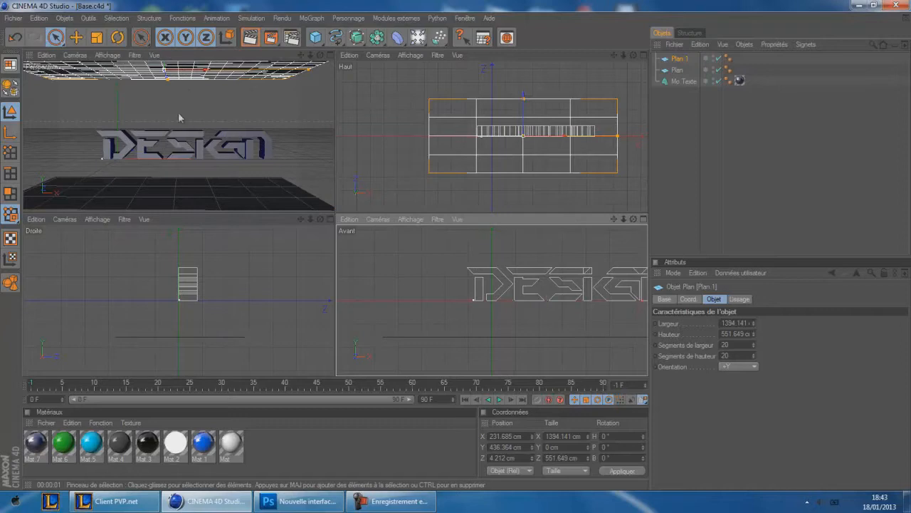
pyautogui.click(330, 56)
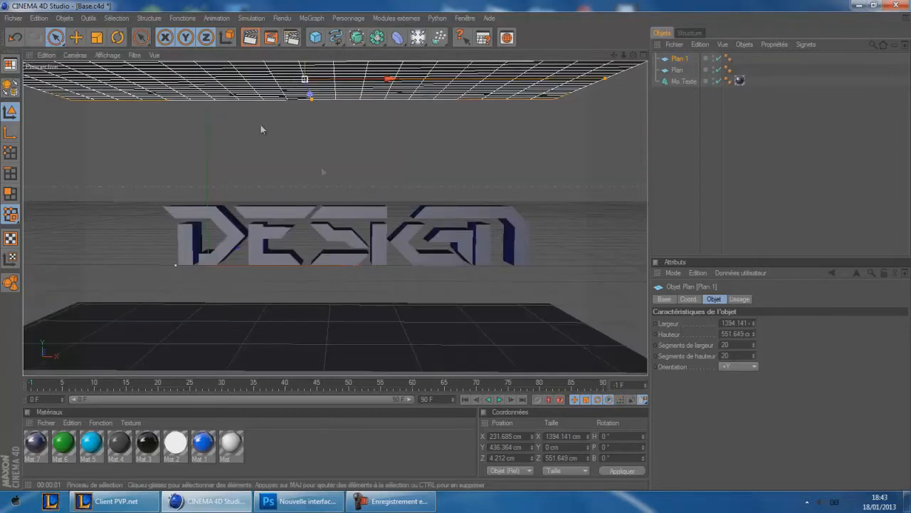
pyautogui.click(726, 148)
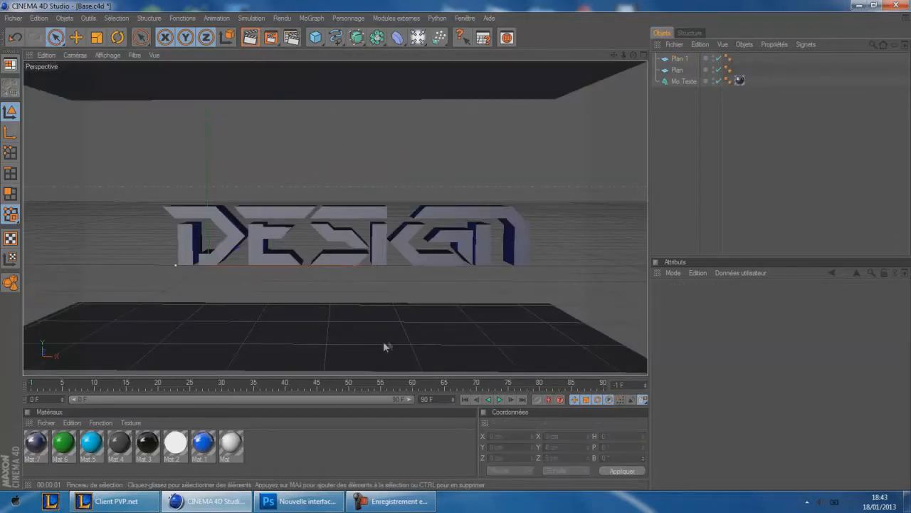
# - Turn off colour and specularity for material Mat.2, set its luminescence intensity to 200 %, and close the material editor
pyautogui.doubleClick(175, 443)
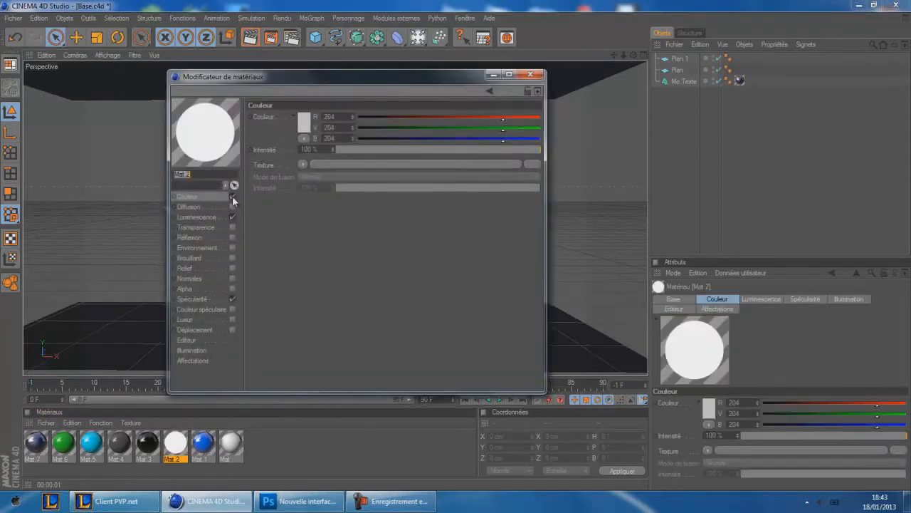
pyautogui.click(232, 299)
pyautogui.click(232, 196)
pyautogui.click(203, 218)
pyautogui.click(310, 149)
pyautogui.write('200')
pyautogui.press('Return')
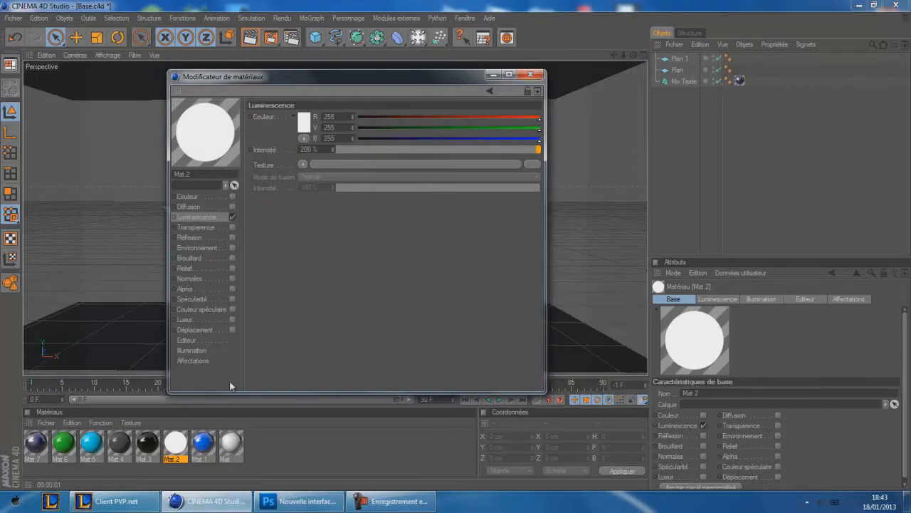
pyautogui.click(546, 71)
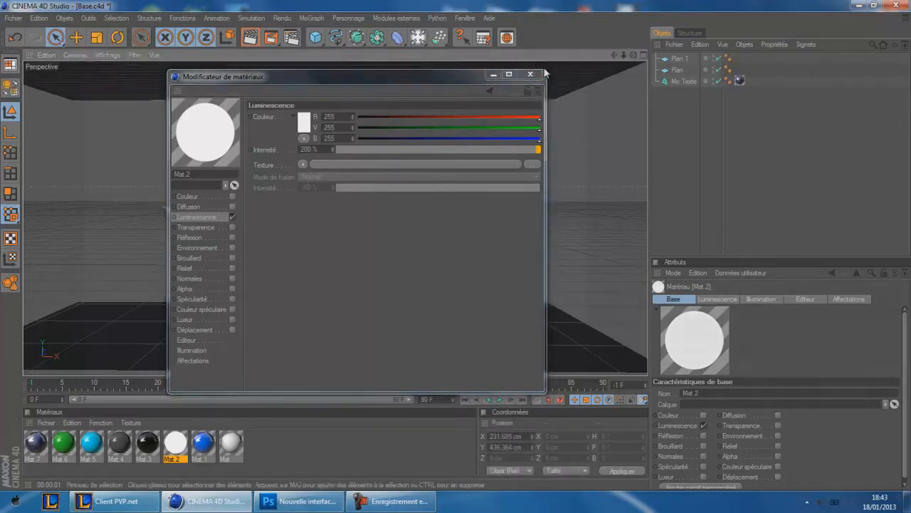
pyautogui.click(531, 74)
# - Apply material Mat.2 to both the upper and the lower plane
pyautogui.moveTo(175, 443); pyautogui.dragTo(307, 96)
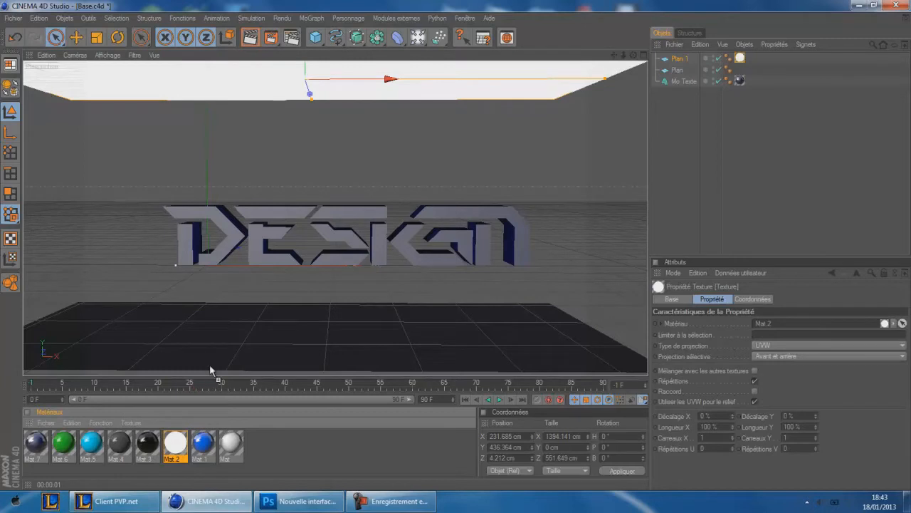
pyautogui.moveTo(210, 371); pyautogui.dragTo(222, 361)
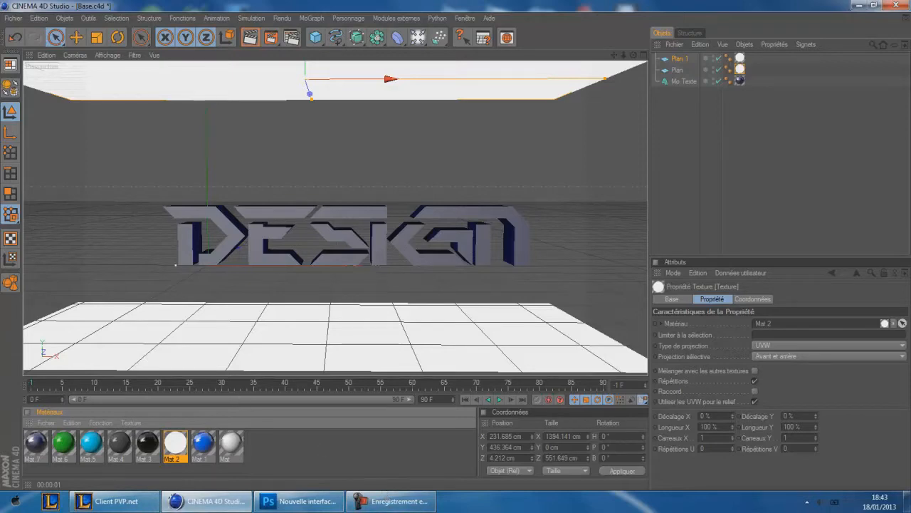
# - Add the global illumination effect (Illumination globale) to the render settings and close them
pyautogui.click(296, 39)
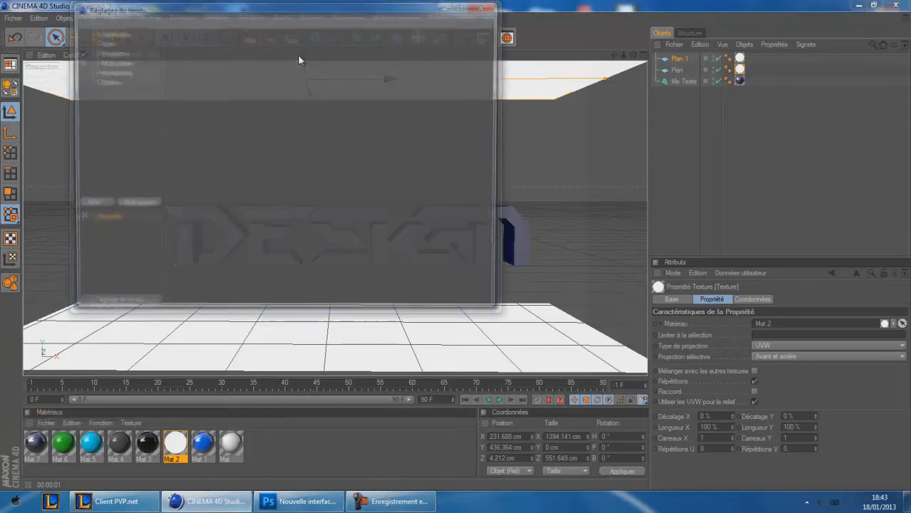
pyautogui.click(91, 204)
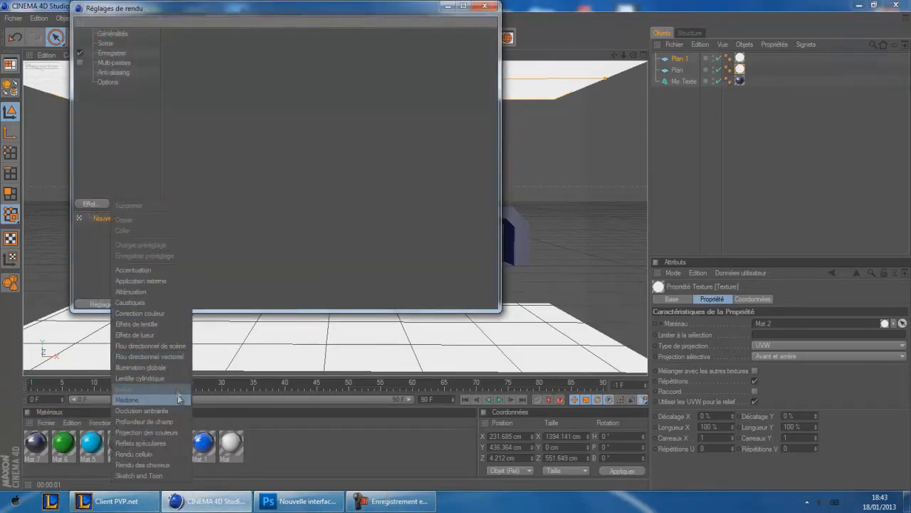
pyautogui.click(173, 368)
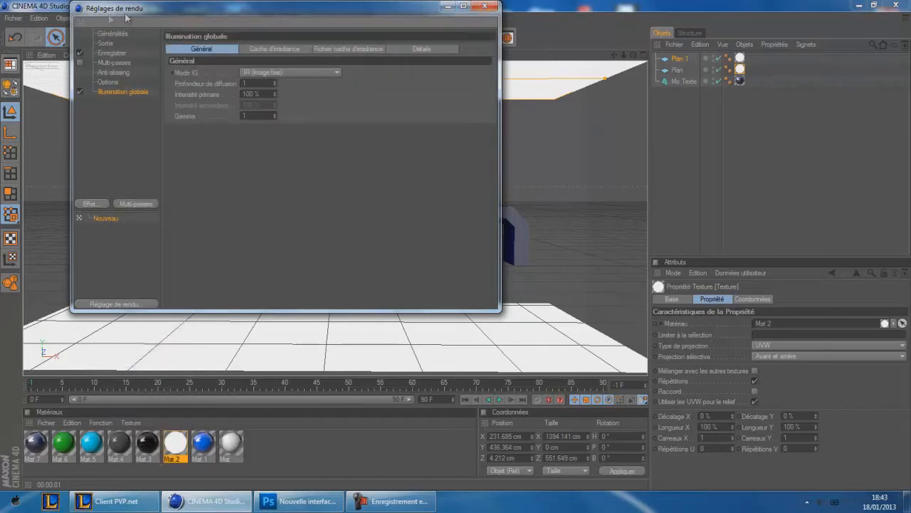
pyautogui.moveTo(124, 17); pyautogui.dragTo(133, 17)
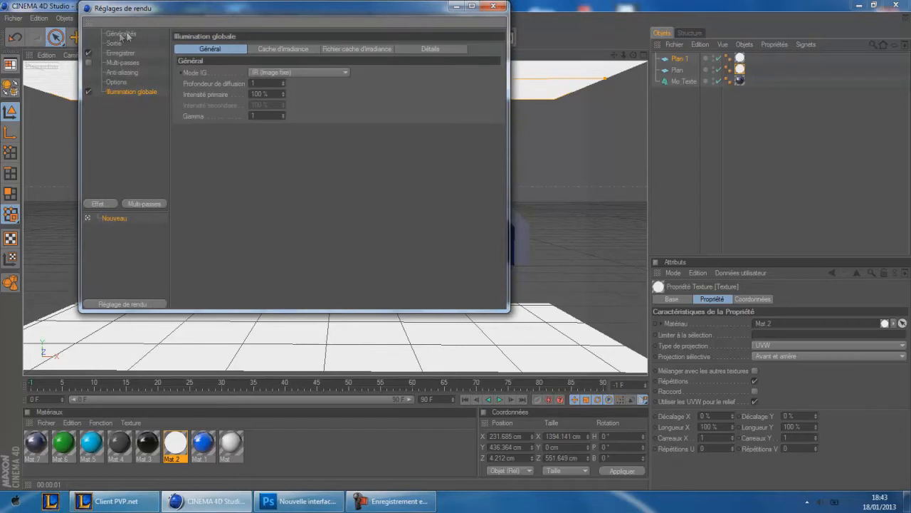
pyautogui.click(98, 205)
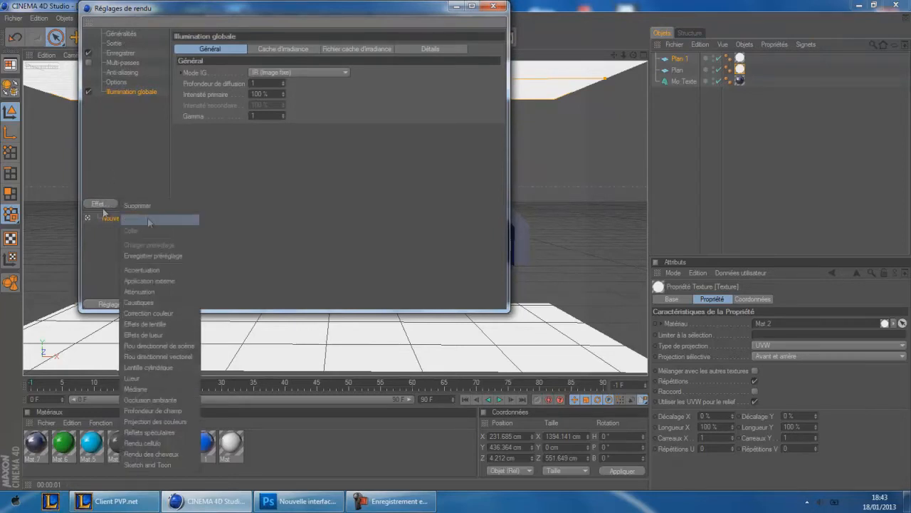
pyautogui.click(258, 253)
pyautogui.click(494, 7)
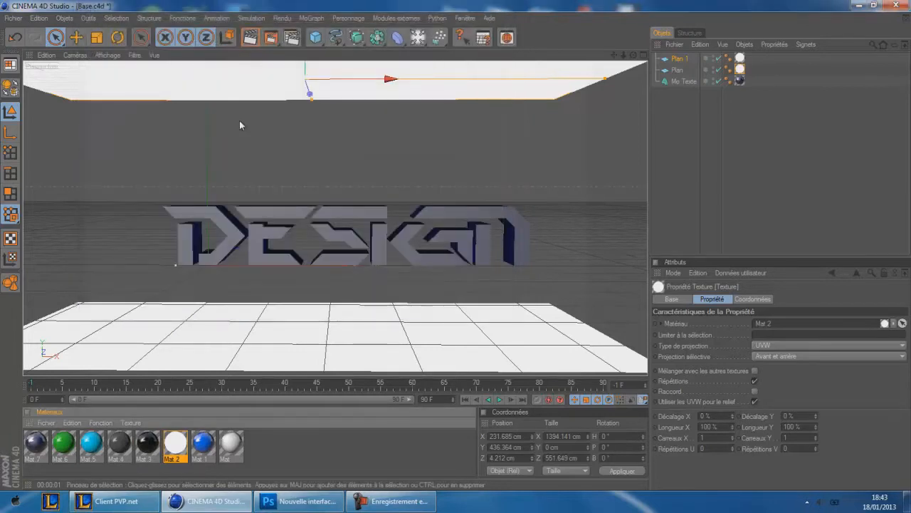
# - Render a preview of the Design text lit by the two planes in the perspective view, and deselect everything
pyautogui.scroll(1, 287, 166)
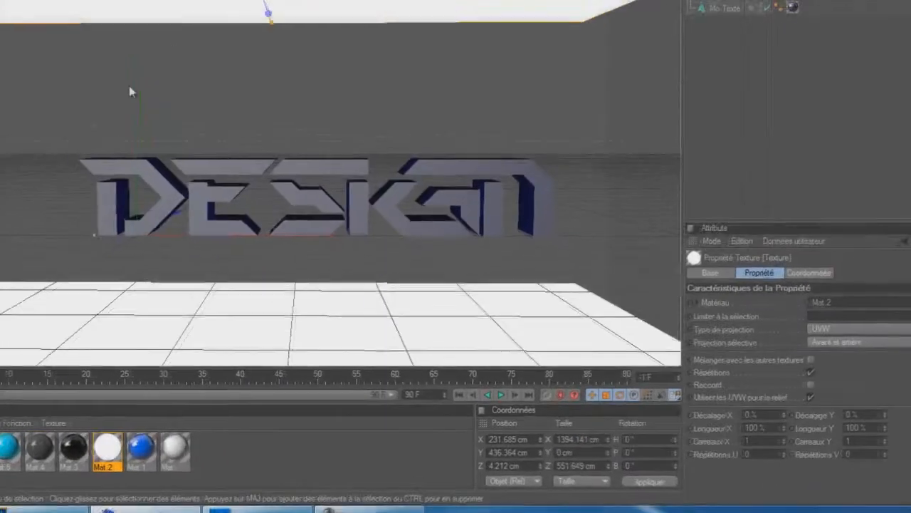
pyautogui.middleClick(138, 196)
pyautogui.middleClick(128, 112)
pyautogui.middleClick(138, 127)
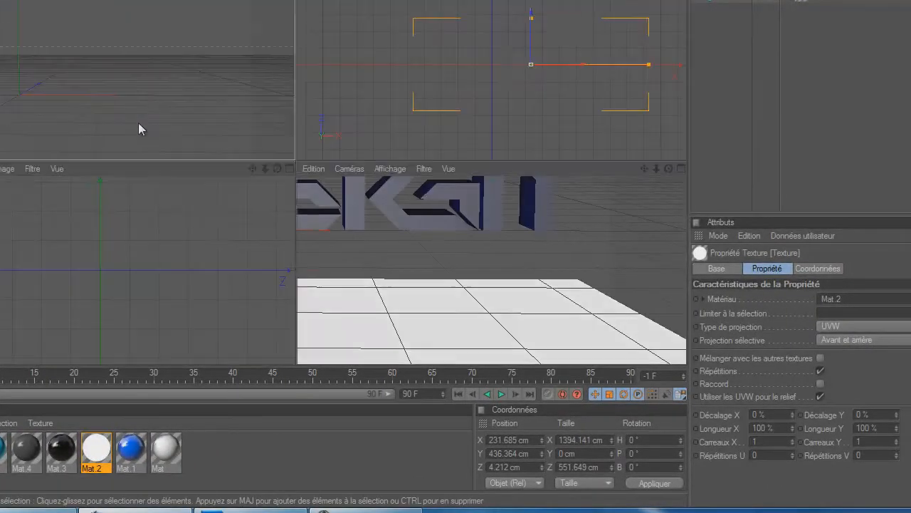
pyautogui.middleClick(415, 79)
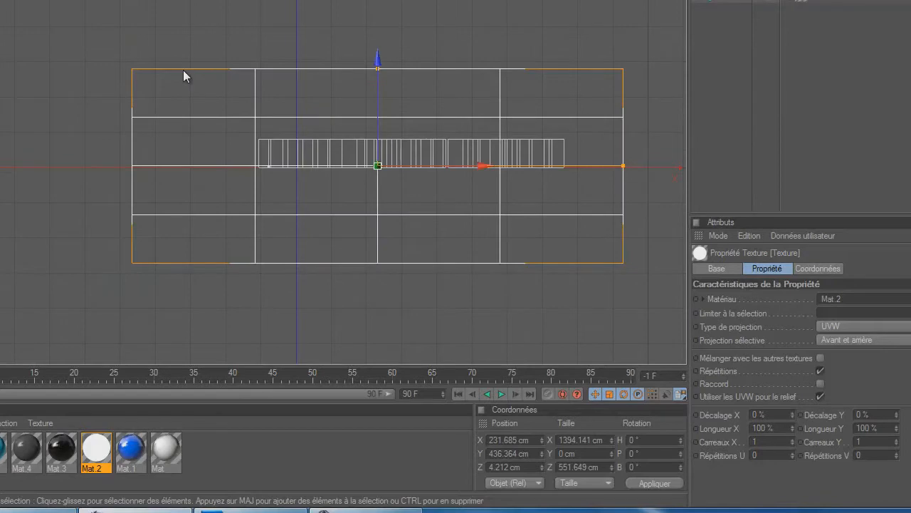
pyautogui.middleClick(183, 72)
pyautogui.middleClick(129, 56)
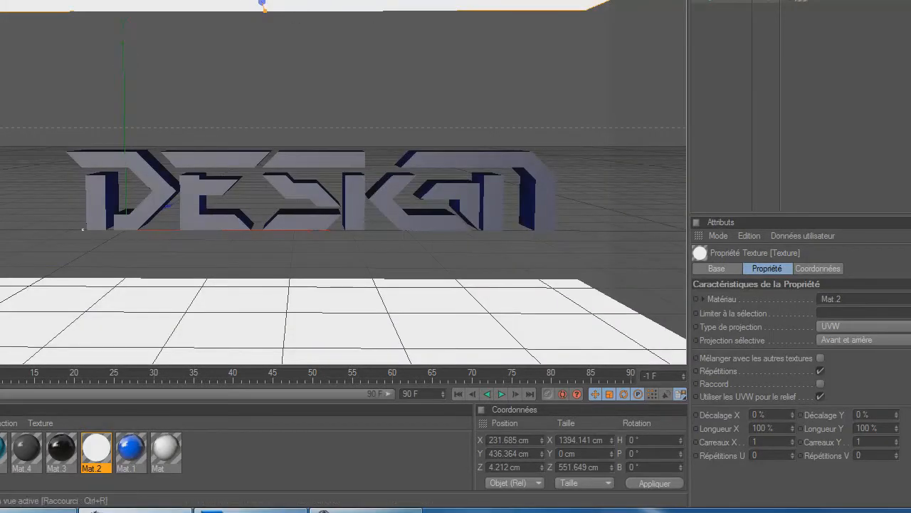
pyautogui.hotkey('ctrl', 'r')
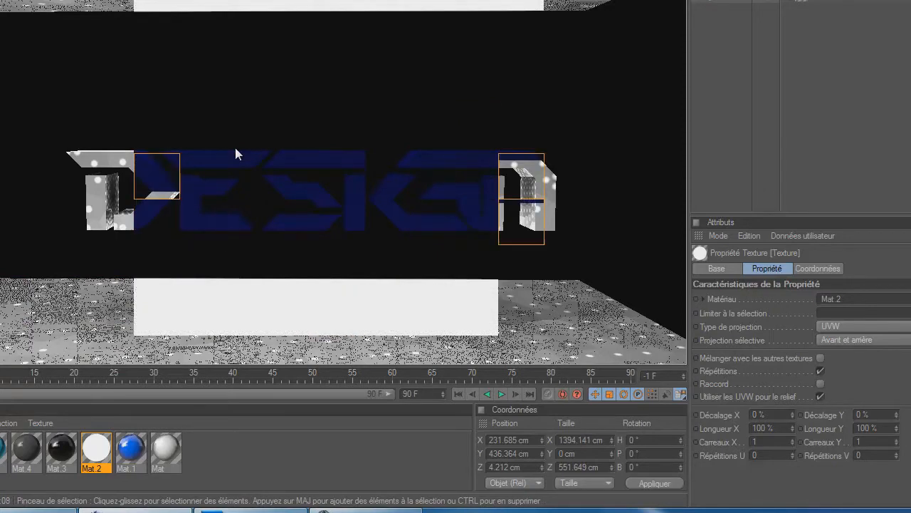
pyautogui.click(846, 101)
# - Move the lower plane further down and raise the upper plane to about Y 651 cm, out of the framing
pyautogui.keyDown('alt'); pyautogui.moveTo(306, 203); pyautogui.dragTo(367, 164, button='right'); pyautogui.keyUp('alt')
pyautogui.scroll(-5, 172, 153)
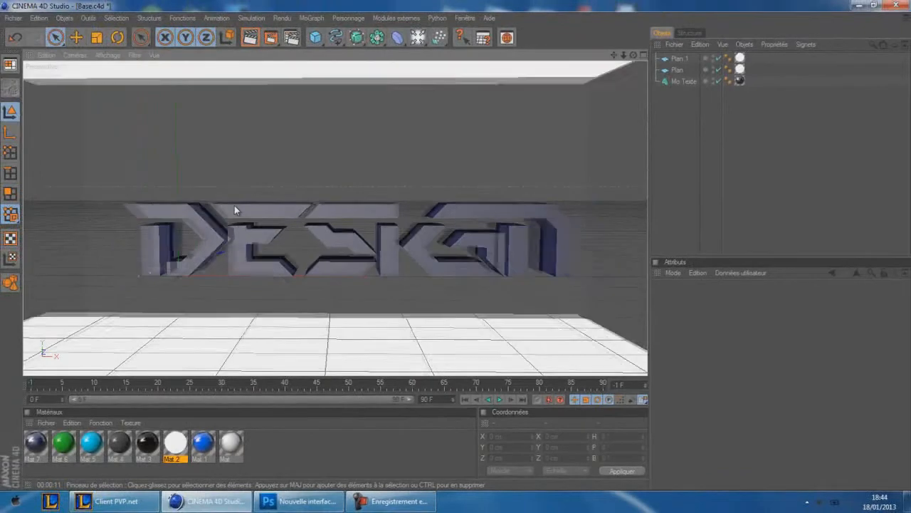
pyautogui.click(289, 293)
pyautogui.moveTo(312, 240); pyautogui.dragTo(313, 296)
pyautogui.click(320, 121)
pyautogui.moveTo(458, 249); pyautogui.dragTo(458, 240)
# - Frame the Design text closely in the perspective view without the planes, and render it to the picture viewer
pyautogui.scroll(4, 364, 273)
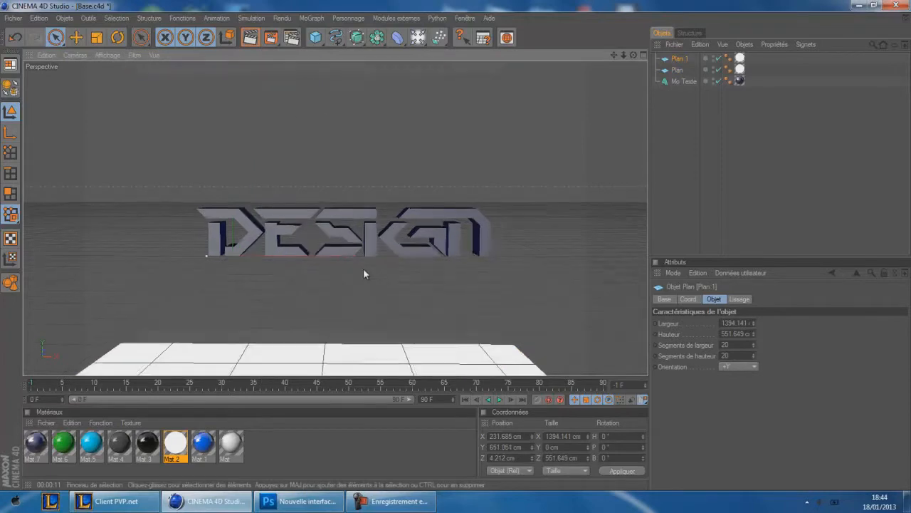
pyautogui.moveTo(632, 55); pyautogui.dragTo(456, 249)
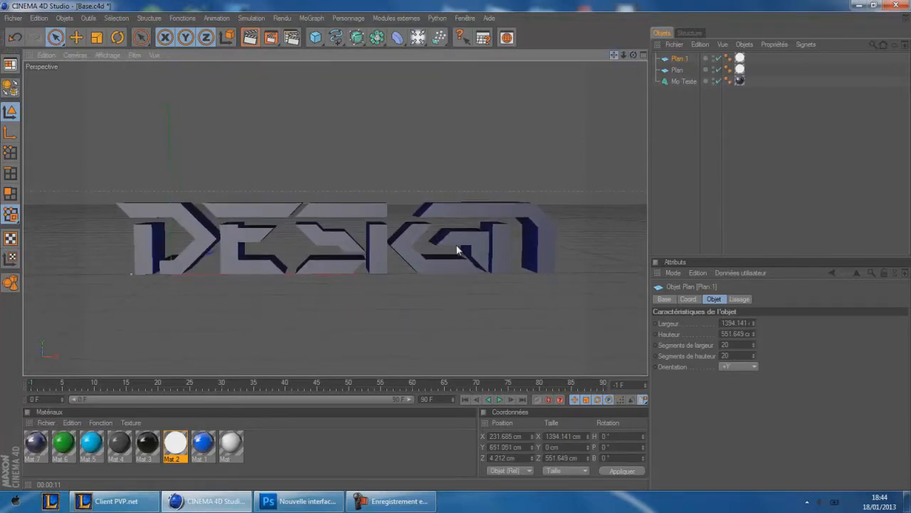
pyautogui.scroll(1, 413, 150)
pyautogui.scroll(2, 435, 139)
pyautogui.scroll(-1, 435, 141)
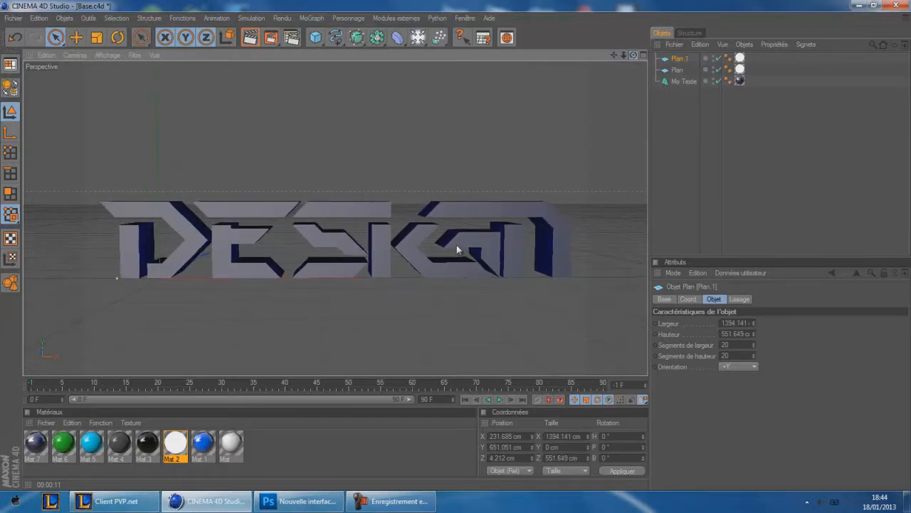
pyautogui.click(271, 38)
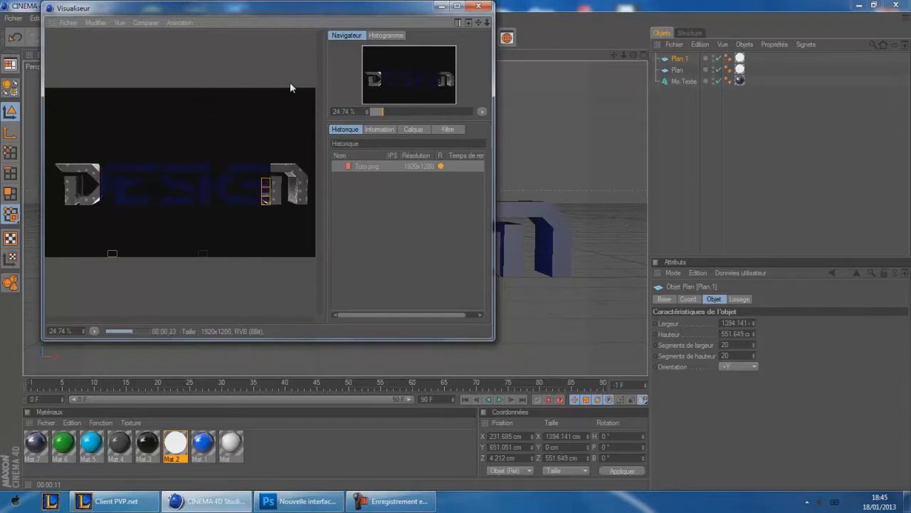
# - Examine the information, filter, layer and history details of the rendered image, and close the picture viewer
pyautogui.click(378, 129)
pyautogui.click(447, 130)
pyautogui.click(413, 129)
pyautogui.click(344, 129)
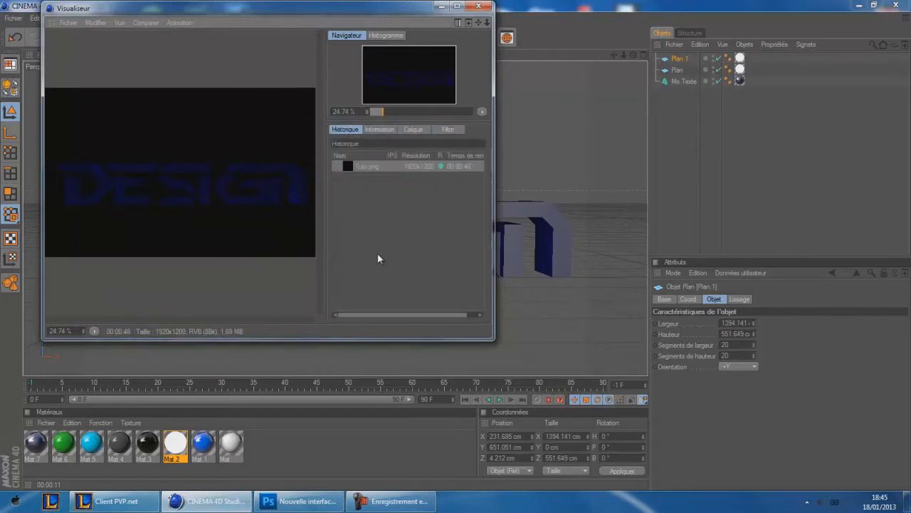
pyautogui.click(483, 6)
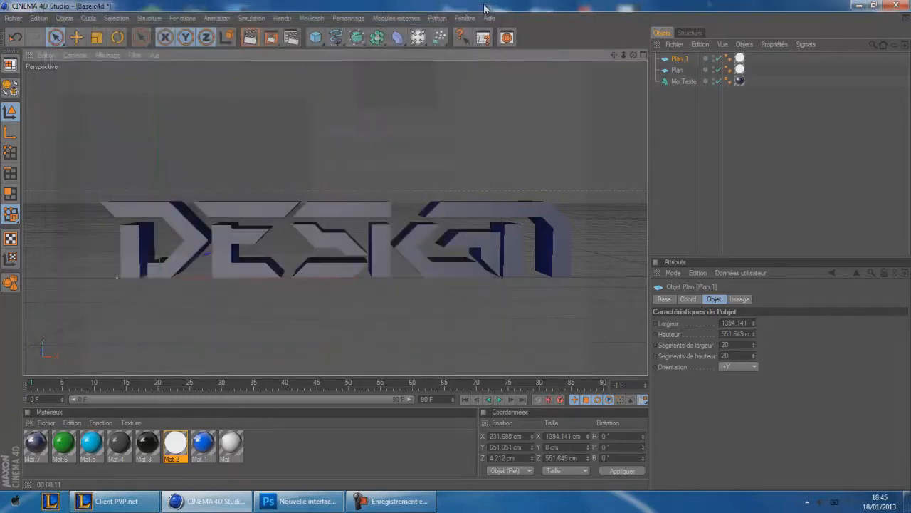
# - Close CINEMA 4D and switch to the YouTube interface document in Photoshop
pyautogui.click(893, 5)
pyautogui.click(492, 289)
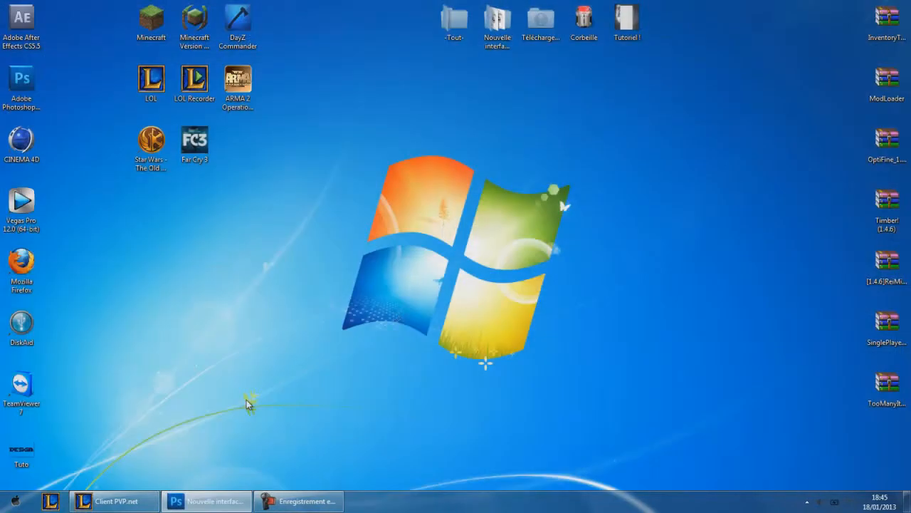
pyautogui.click(207, 501)
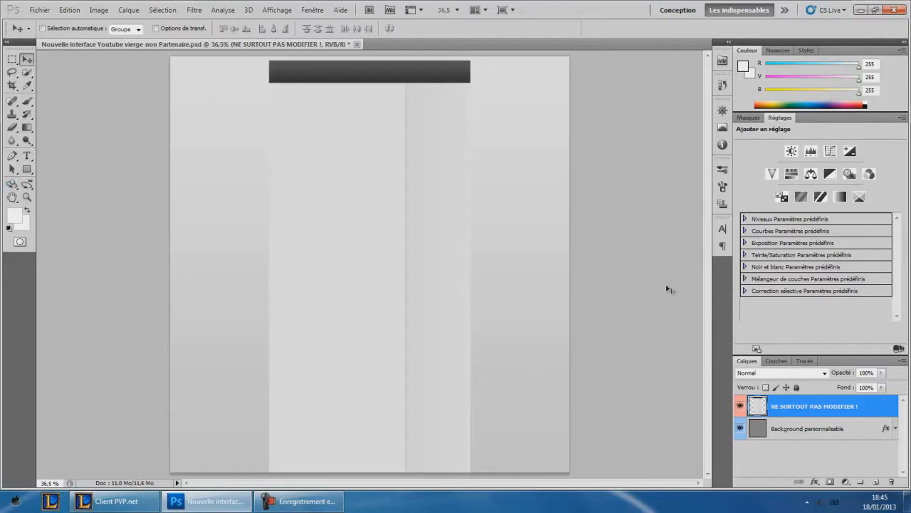
# - Add a new layer and place it between the "NE SURTOUT PAS MODIFIER !" and "Background personnalisable" layers
pyautogui.click(876, 483)
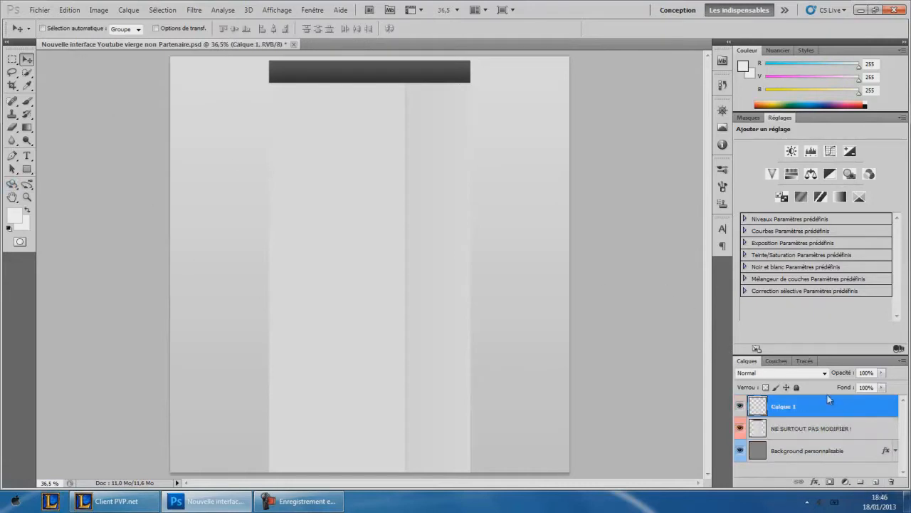
pyautogui.click(808, 431)
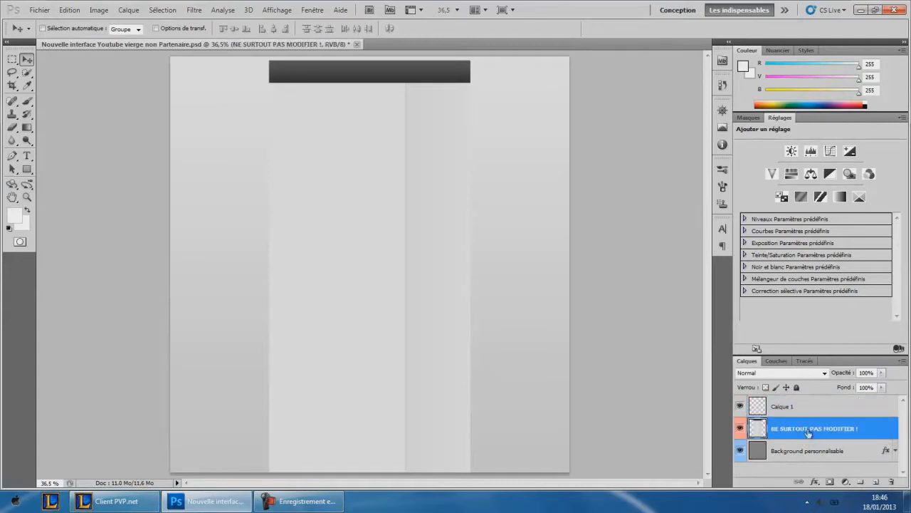
pyautogui.click(741, 429)
pyautogui.click(740, 429)
pyautogui.click(740, 430)
pyautogui.moveTo(797, 408); pyautogui.dragTo(793, 464)
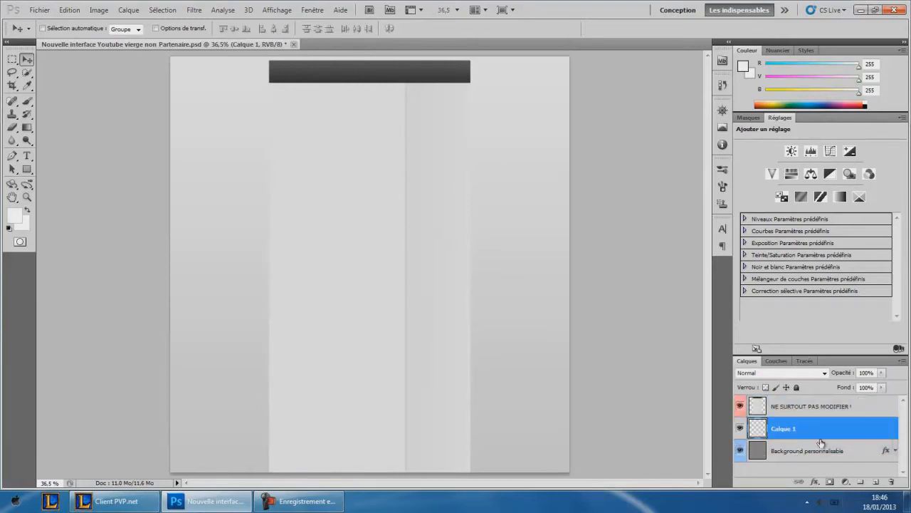
# - Delete the "Background personnalisable" layer
pyautogui.click(783, 451)
pyautogui.press('Delete')
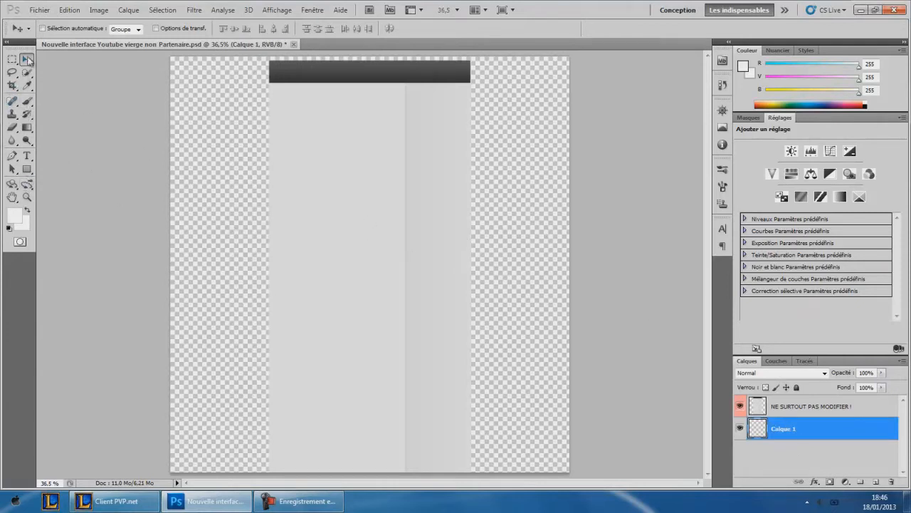
# - Examine the "Tutoriel !" example image from the desktop, close it and return to the interface document in Photoshop
pyautogui.click(859, 11)
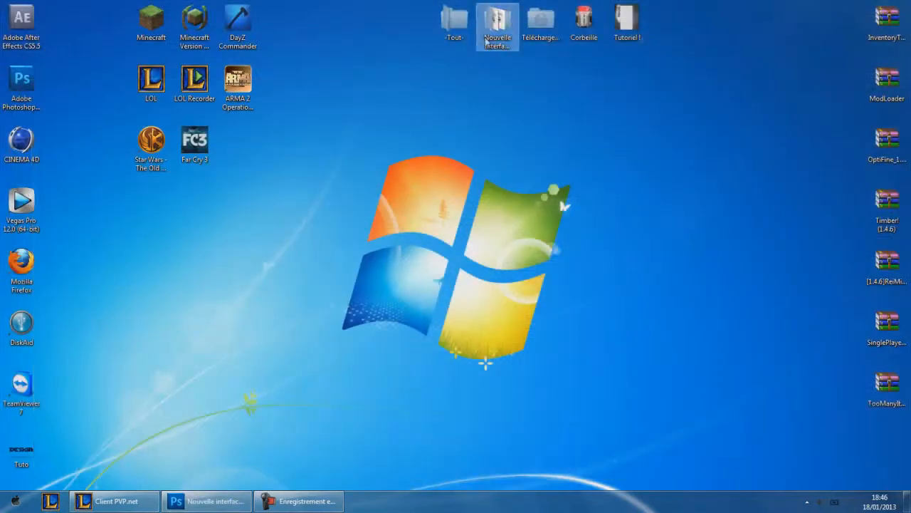
pyautogui.doubleClick(623, 15)
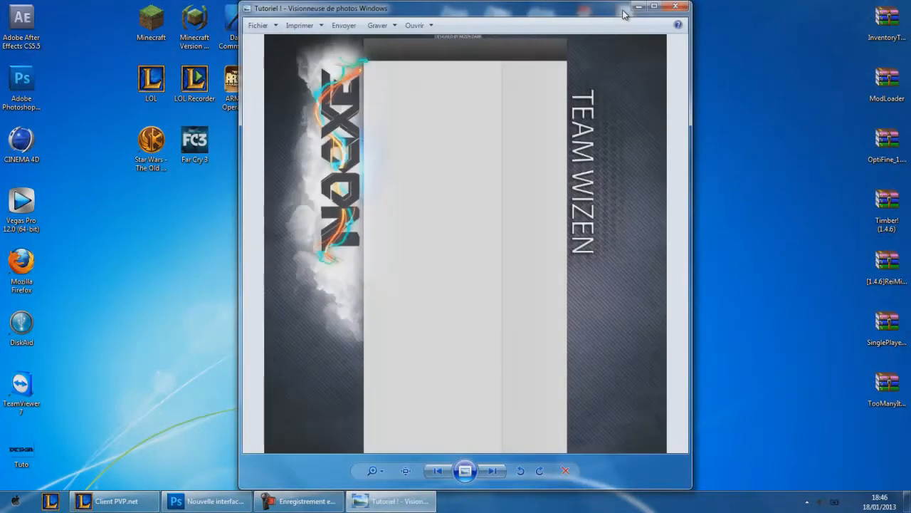
pyautogui.click(686, 6)
pyautogui.click(207, 500)
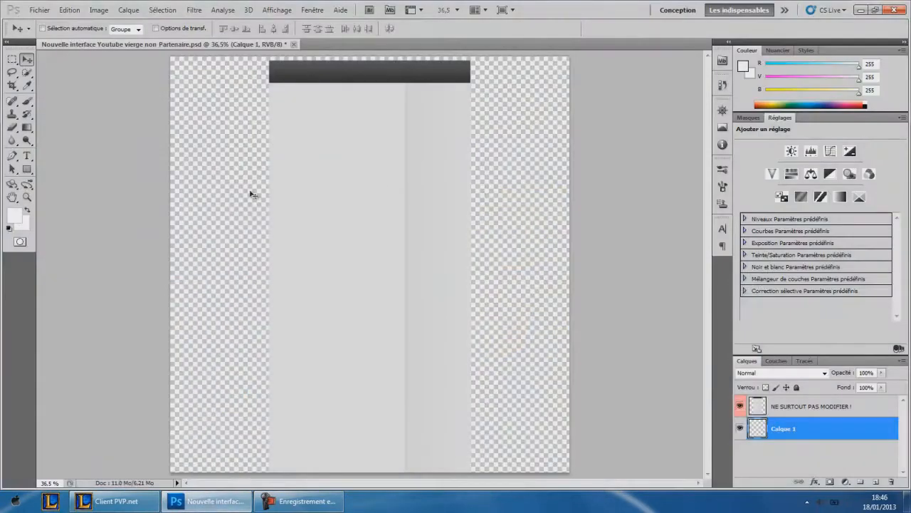
# - Open the Textures folder found on the desktop under -Tout-, All GFX Pack, GFX Pack
pyautogui.click(15, 500)
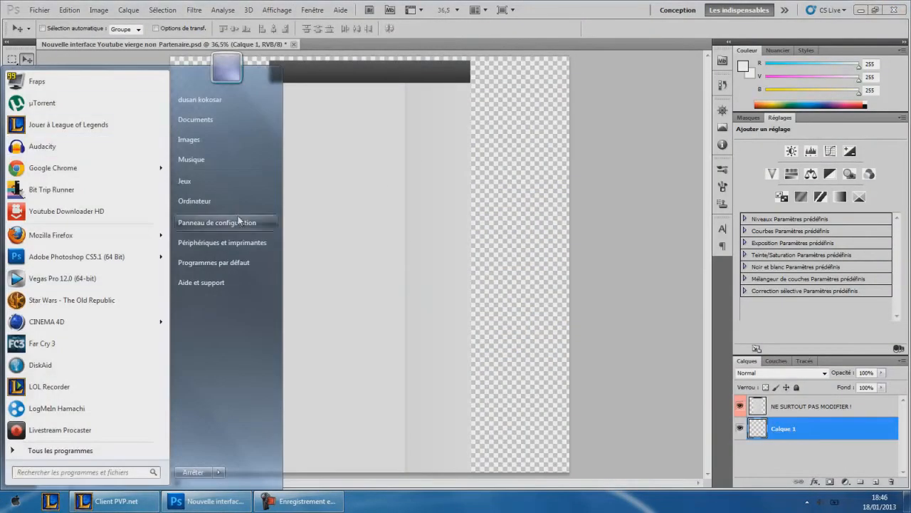
pyautogui.click(240, 99)
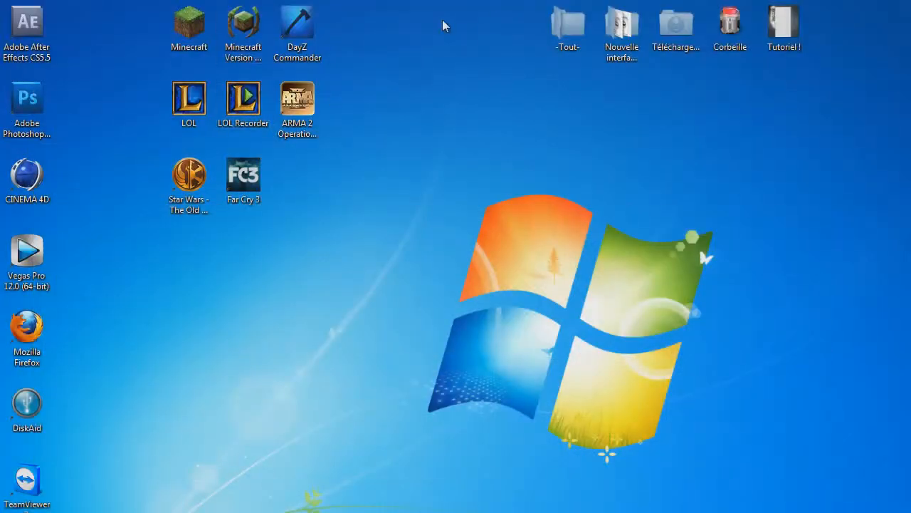
pyautogui.doubleClick(568, 25)
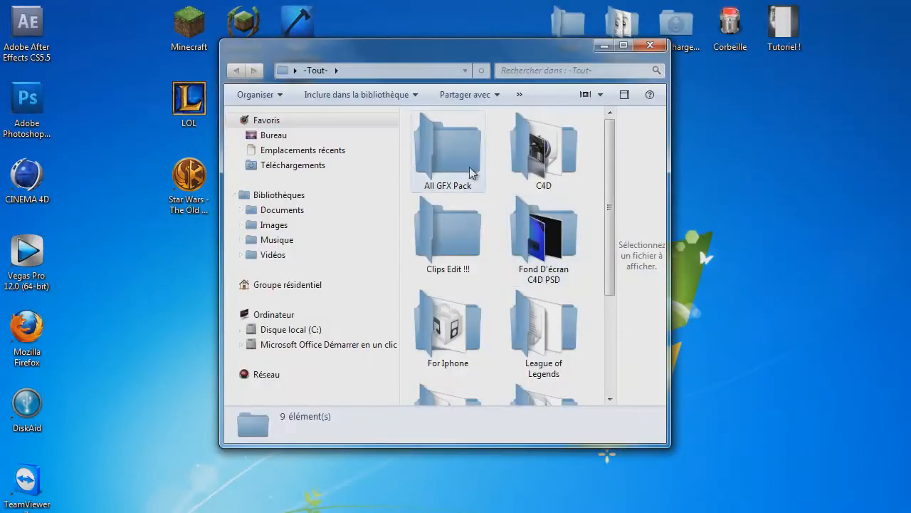
pyautogui.doubleClick(468, 185)
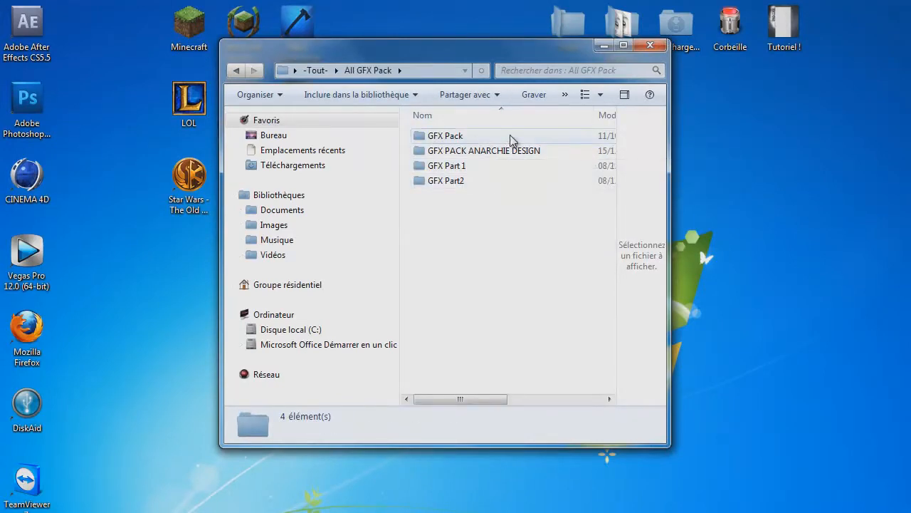
pyautogui.doubleClick(496, 136)
pyautogui.scroll(-2, 616, 189)
pyautogui.doubleClick(459, 384)
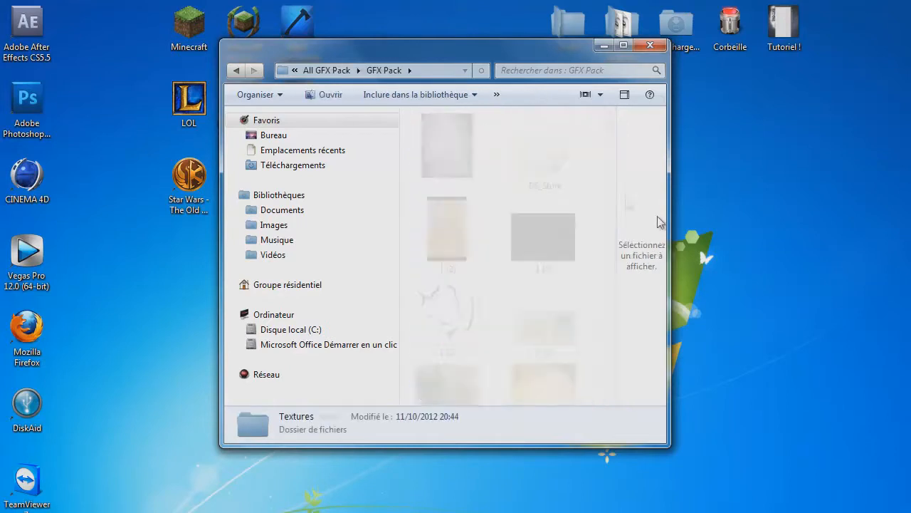
# - Search the Textures folder for "Marbre" and clear the search
pyautogui.click(554, 70)
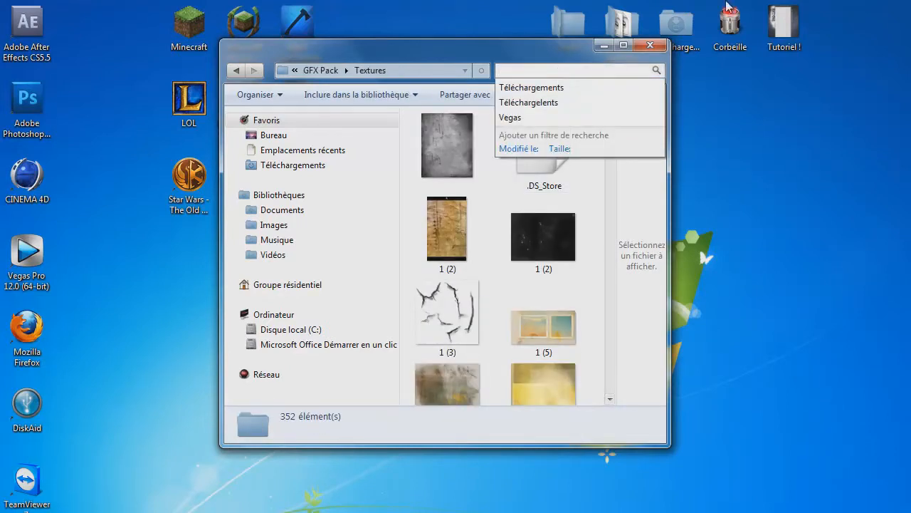
pyautogui.write('Marbre')
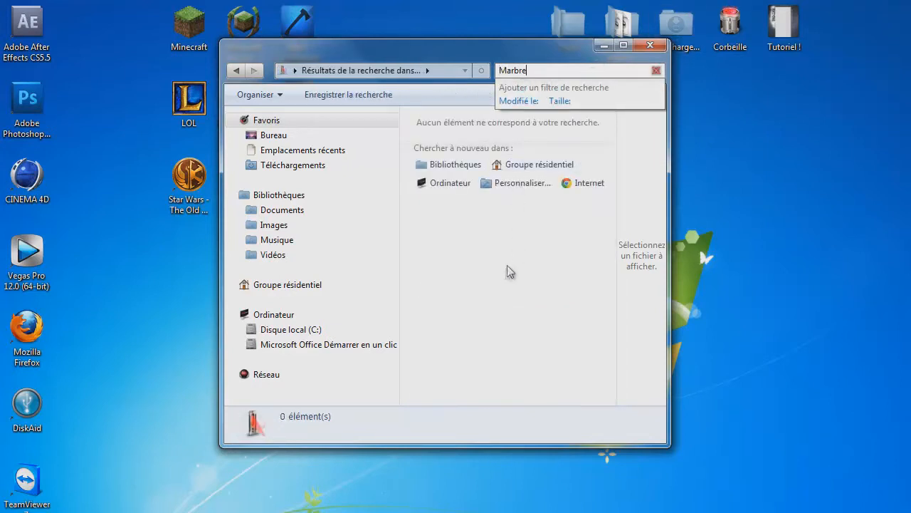
pyautogui.press('BackSpace')
pyautogui.press('BackSpace')
pyautogui.press('BackSpace')
pyautogui.press('BackSpace')
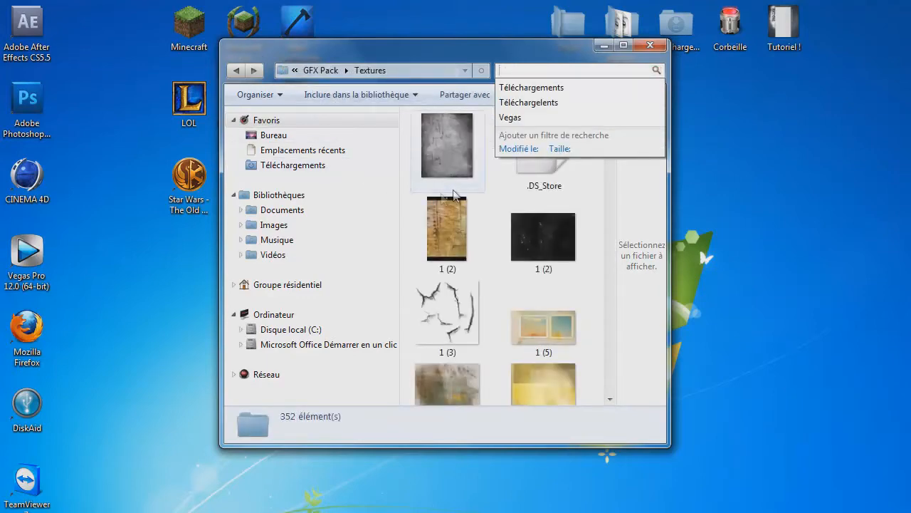
# - Browse the Textures folder for a marble texture and select the Pink Marble image
pyautogui.click(452, 206)
pyautogui.moveTo(610, 125); pyautogui.dragTo(610, 165)
pyautogui.click(544, 324)
pyautogui.scroll(-1, 536, 396)
pyautogui.scroll(-12, 536, 397)
pyautogui.scroll(-10, 536, 397)
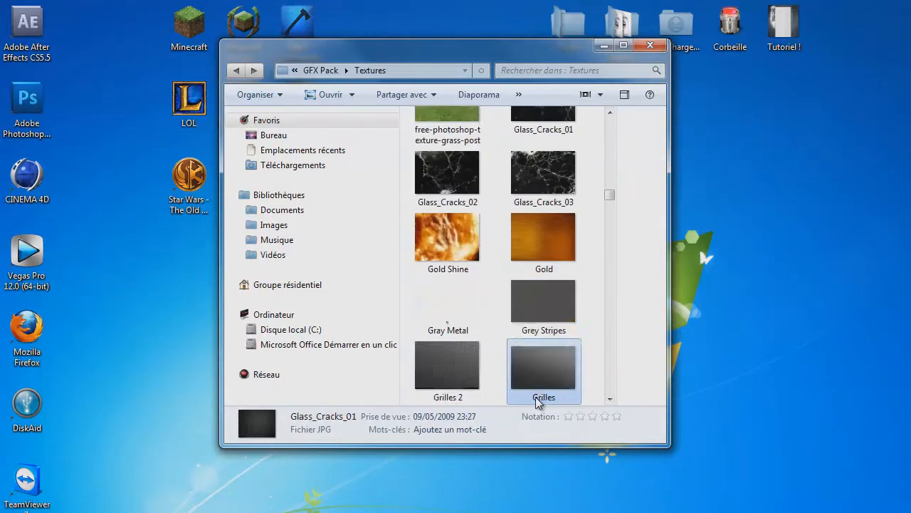
pyautogui.scroll(-10, 535, 401)
pyautogui.scroll(-10, 537, 402)
pyautogui.scroll(-10, 536, 396)
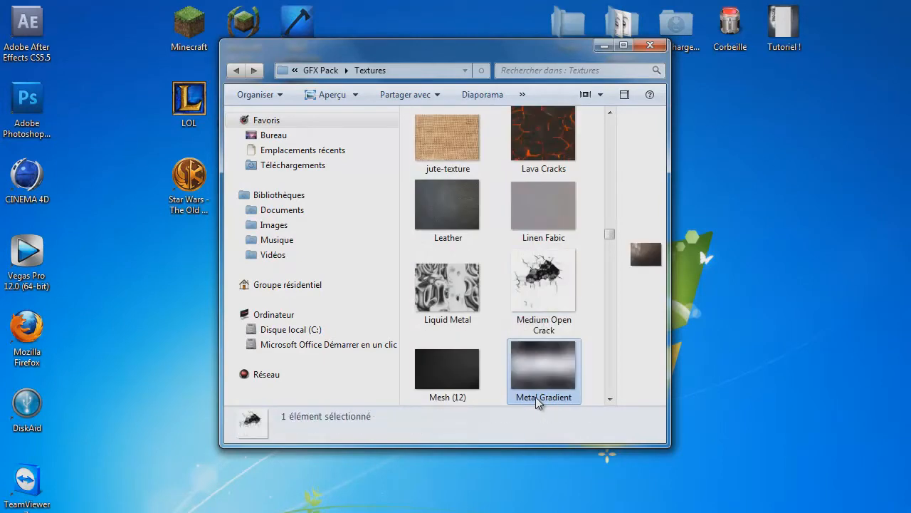
pyautogui.scroll(3, 535, 398)
pyautogui.scroll(-7, 535, 399)
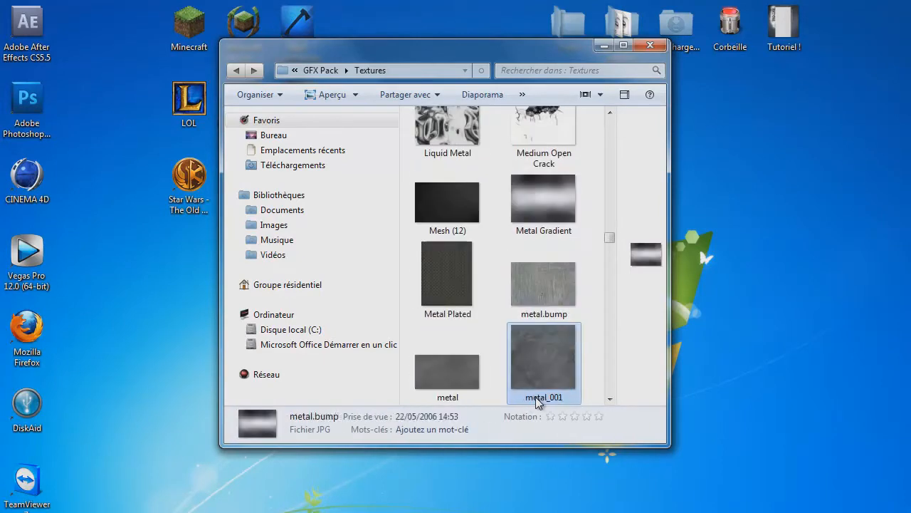
pyautogui.scroll(-10, 536, 402)
pyautogui.scroll(-5, 536, 402)
pyautogui.press('Down')
pyautogui.press('Down')
pyautogui.press('Down')
pyautogui.press('Down')
pyautogui.press('Down')
pyautogui.press('Down')
pyautogui.press('Down')
pyautogui.press('Down')
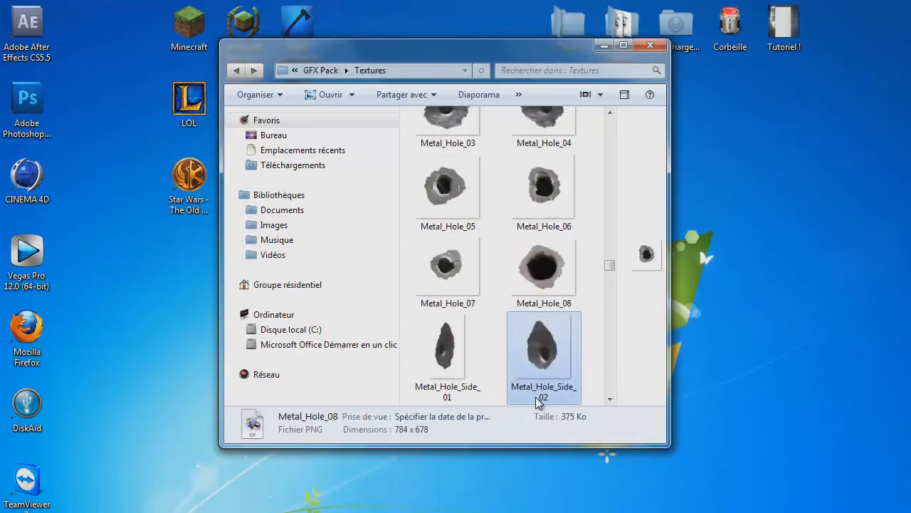
pyautogui.press('Down')
pyautogui.press('Down')
pyautogui.press('Down')
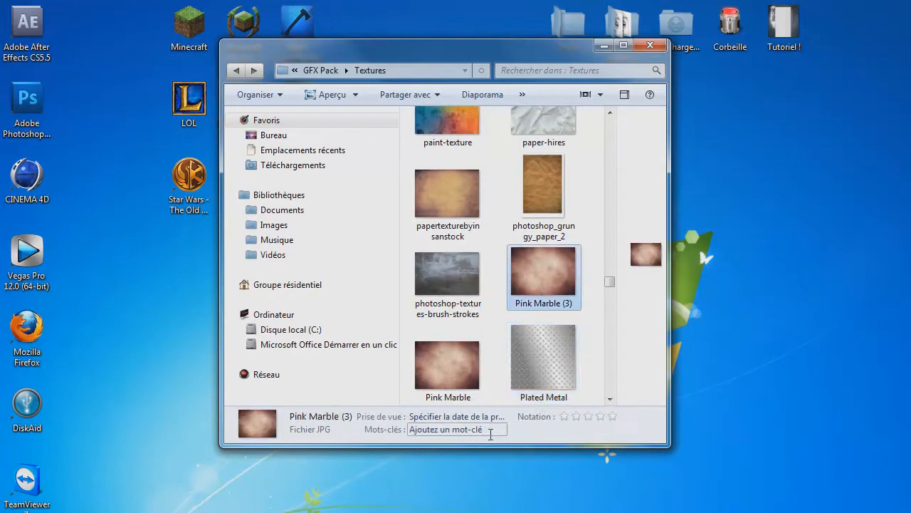
pyautogui.click(434, 368)
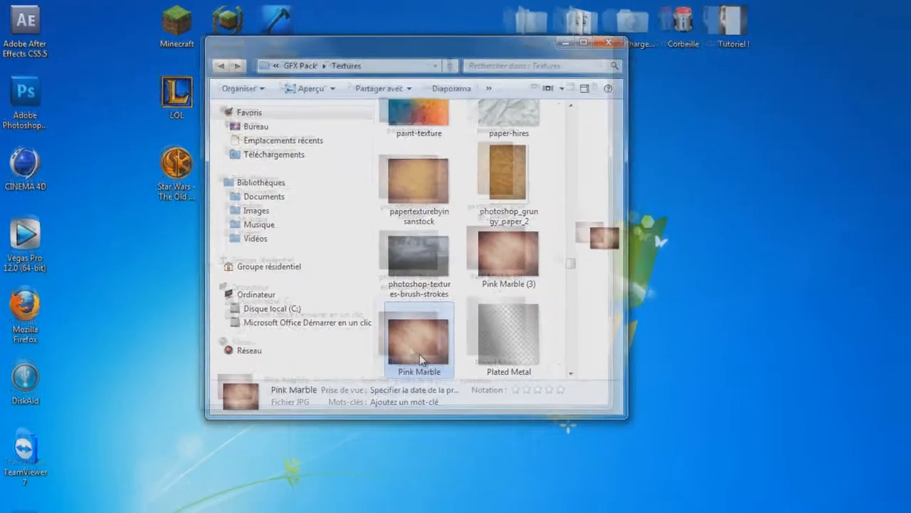
# - Place the Pink Marble image into the Photoshop interface document and stretch it to cover the whole canvas
pyautogui.moveTo(419, 354); pyautogui.dragTo(283, 78)
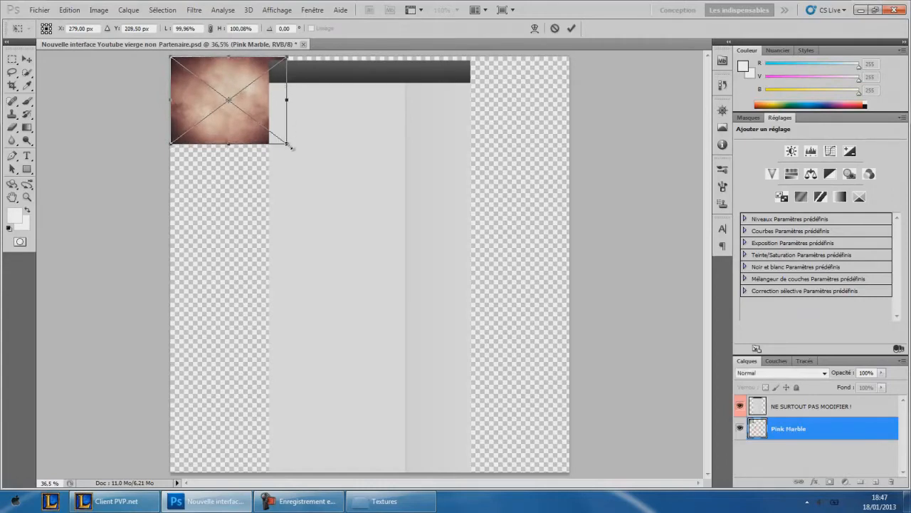
pyautogui.moveTo(287, 143); pyautogui.dragTo(516, 430)
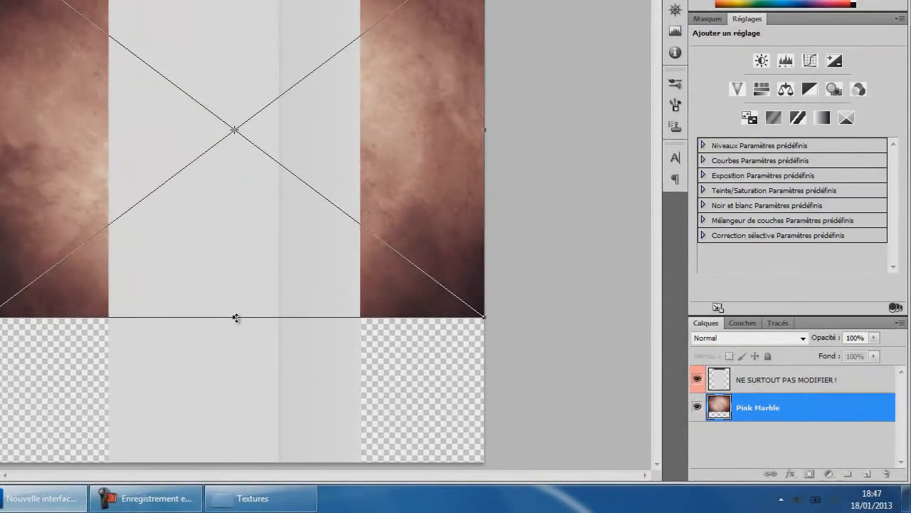
pyautogui.moveTo(235, 315); pyautogui.dragTo(228, 458)
pyautogui.press('Return')
# - Set the Pink Marble layer's opacity to 71% and deselect the layer
pyautogui.doubleClick(857, 340)
pyautogui.write('0')
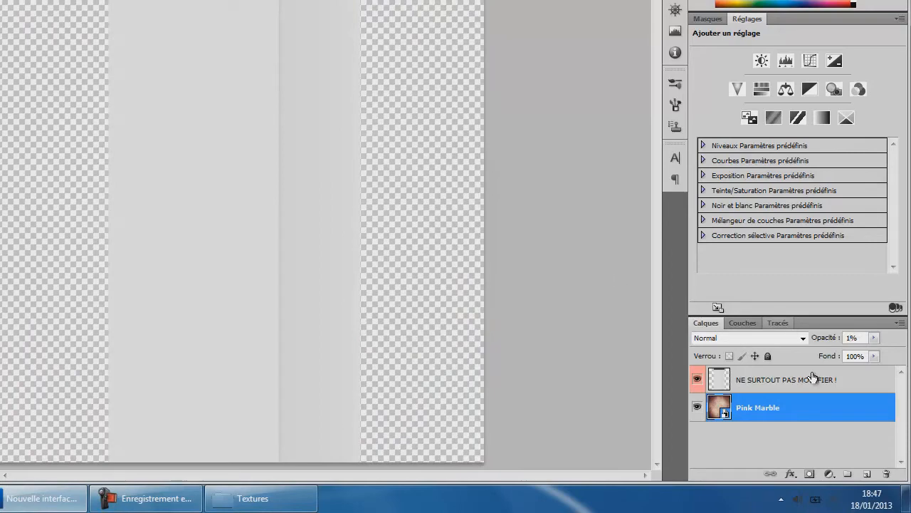
pyautogui.write('71')
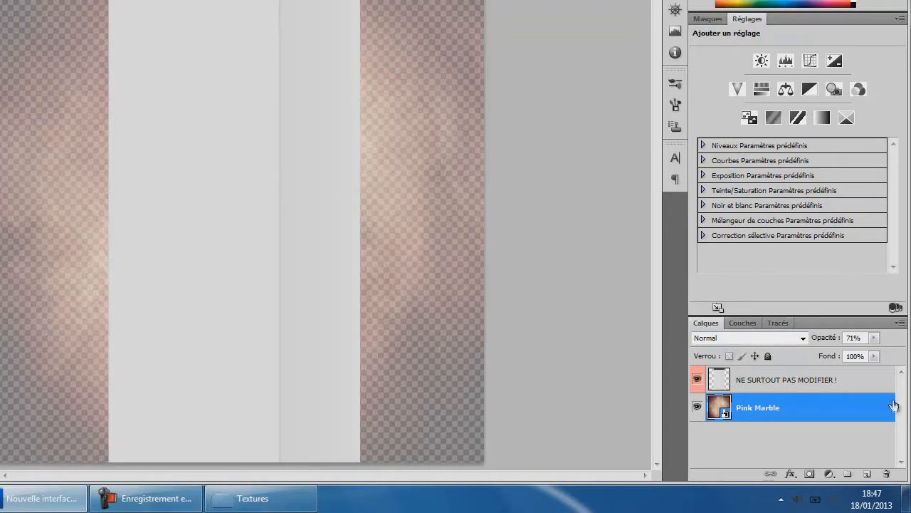
pyautogui.click(874, 337)
pyautogui.moveTo(875, 352); pyautogui.dragTo(697, 335)
pyautogui.write('71')
pyautogui.press('Return')
pyautogui.click(812, 440)
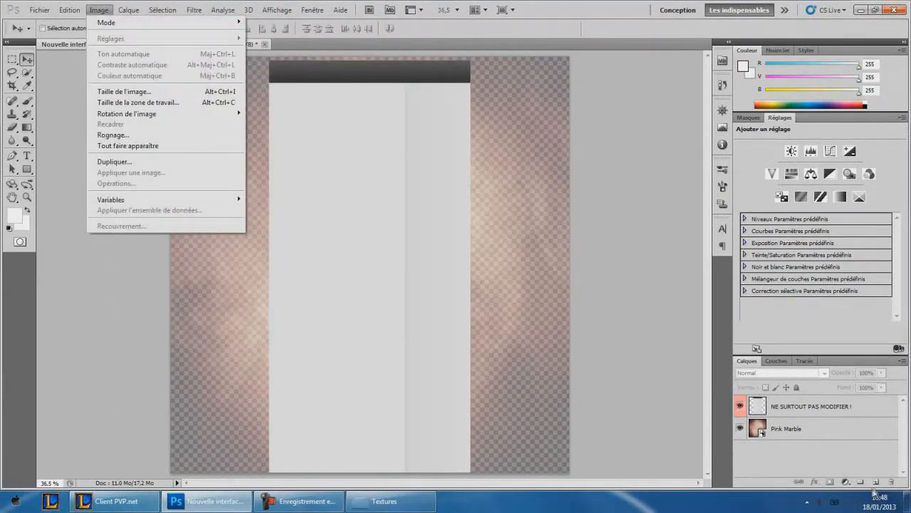
# - Add a new layer and place it beneath the Pink Marble layer
pyautogui.click(877, 482)
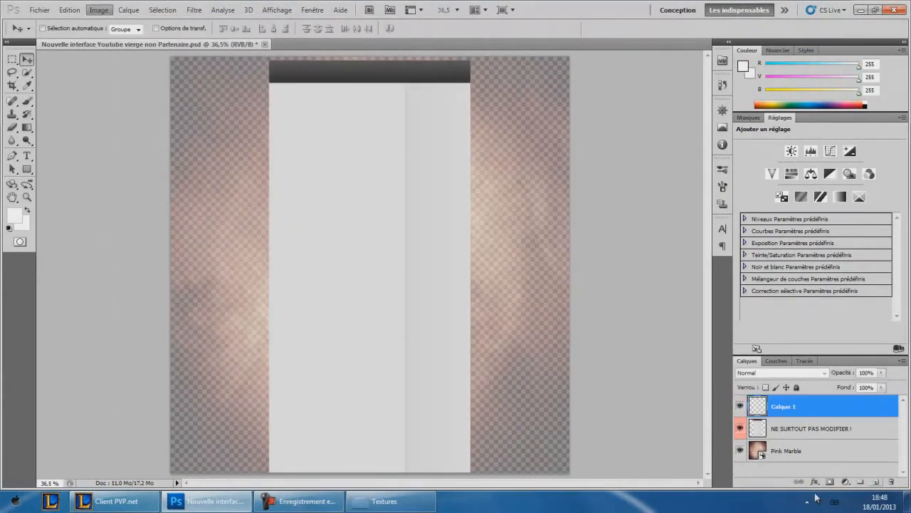
pyautogui.moveTo(801, 411); pyautogui.dragTo(792, 461)
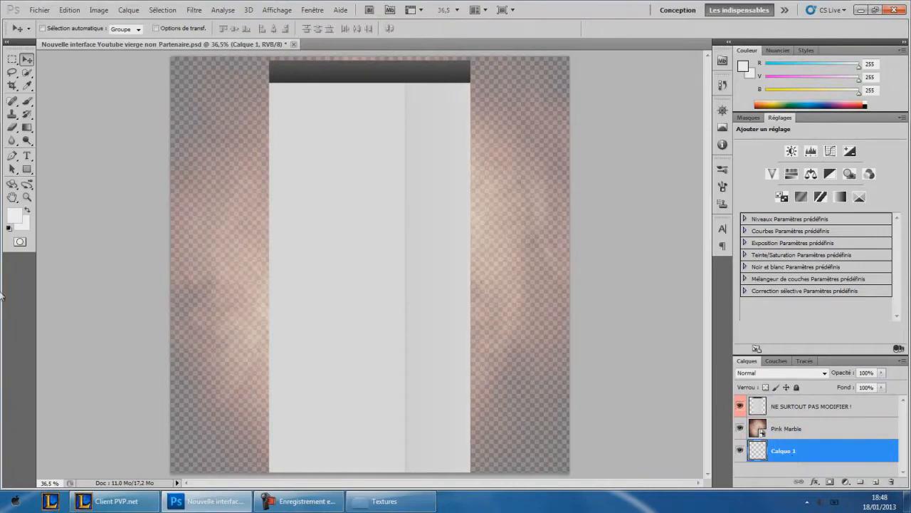
# - Set the foreground colour to a medium grey, RGB 137, 137, 137
pyautogui.click(19, 217)
pyautogui.moveTo(299, 146); pyautogui.dragTo(290, 192)
pyautogui.click(553, 116)
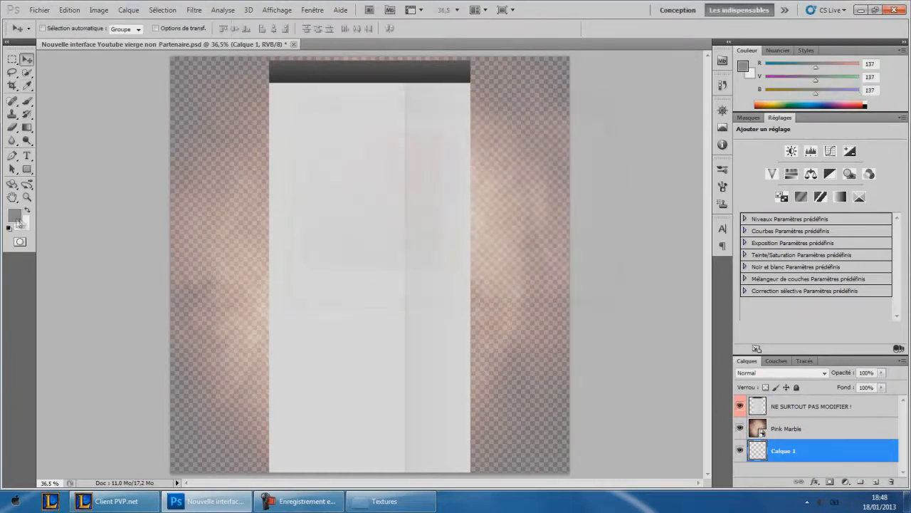
# - Fill the new bottom layer with the grey foreground colour using the Paint Bucket tool, and select the Pink Marble layer
pyautogui.rightClick(32, 129)
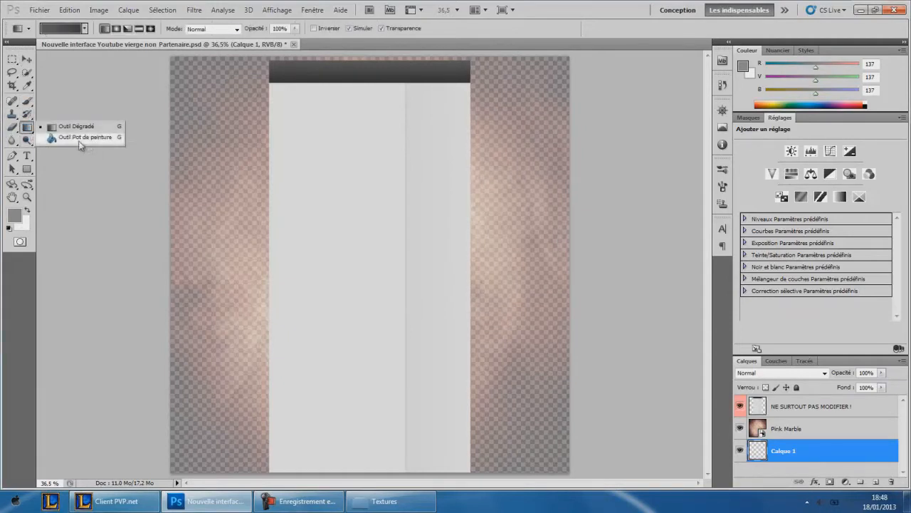
pyautogui.click(72, 141)
pyautogui.click(230, 176)
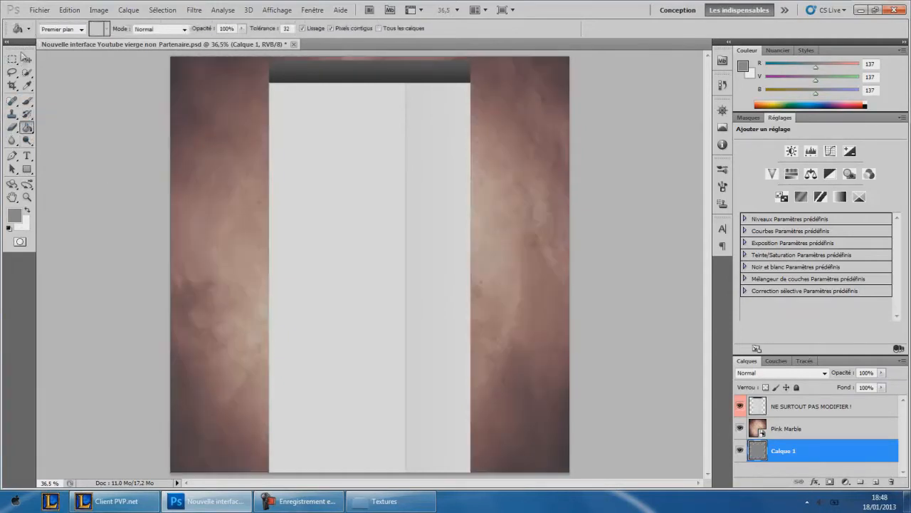
pyautogui.click(26, 59)
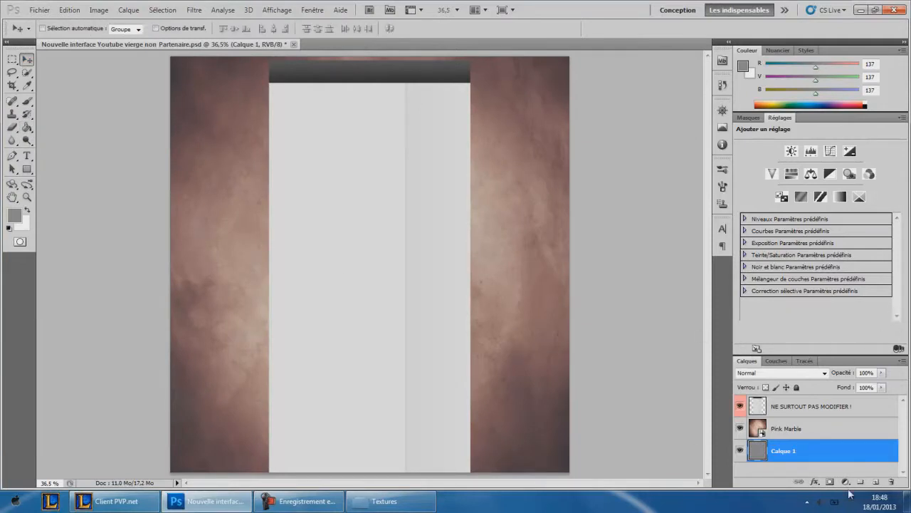
pyautogui.click(821, 430)
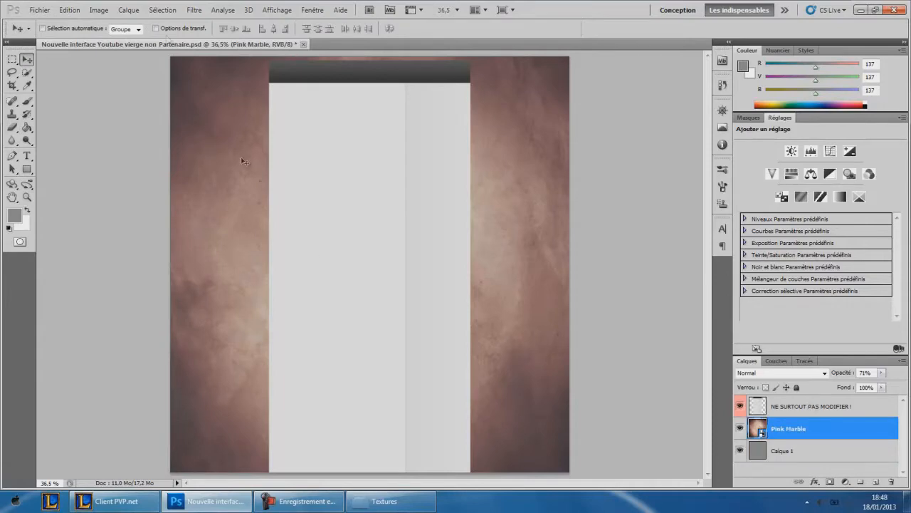
# - Switch to the League of Legends client, decline the game invitation and return to Photoshop
pyautogui.click(113, 501)
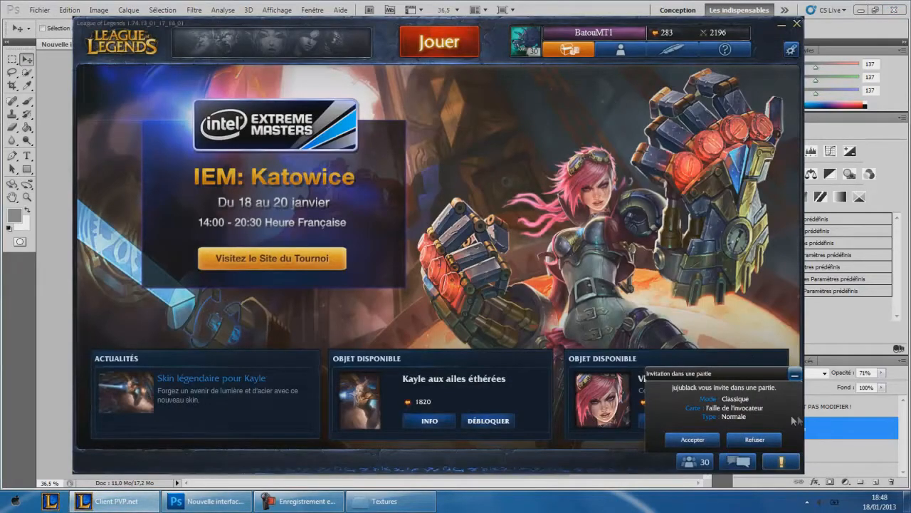
pyautogui.click(757, 440)
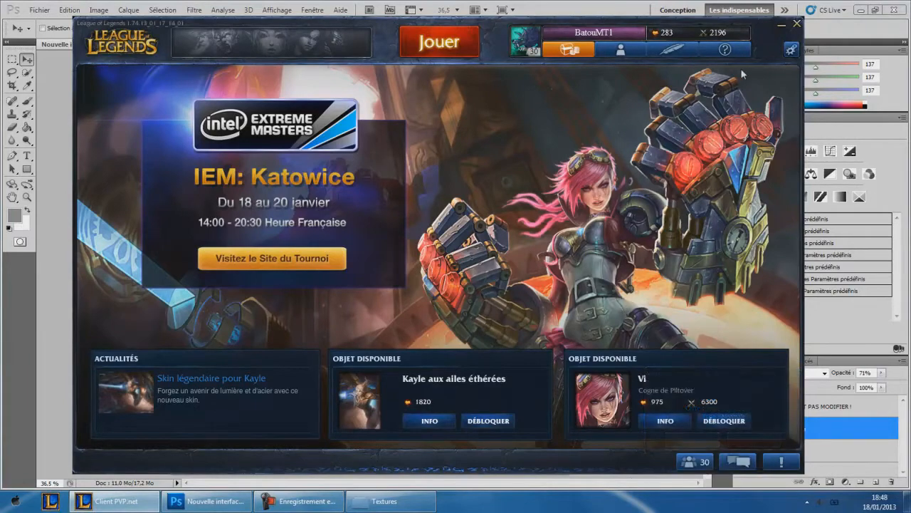
pyautogui.click(781, 24)
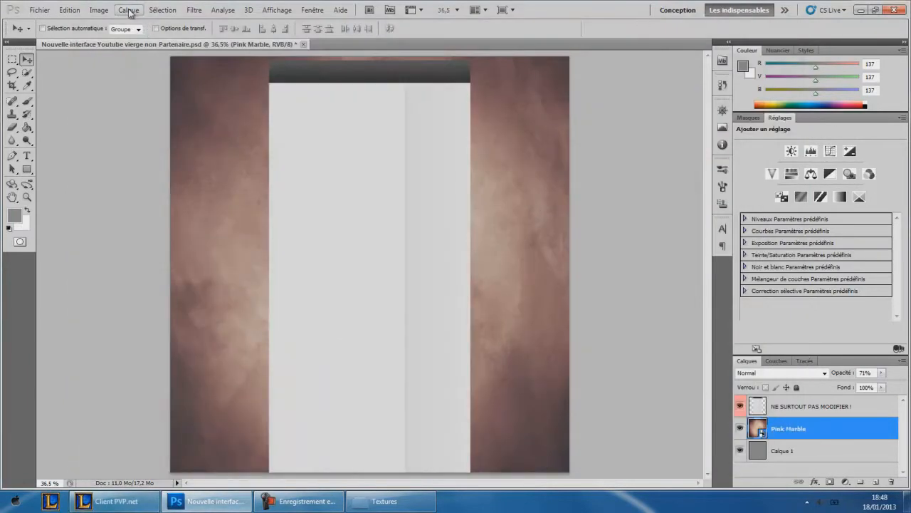
# - Rasterize the Pink Marble layer so that image adjustments can be applied to it
pyautogui.click(69, 12)
pyautogui.moveTo(94, 12)
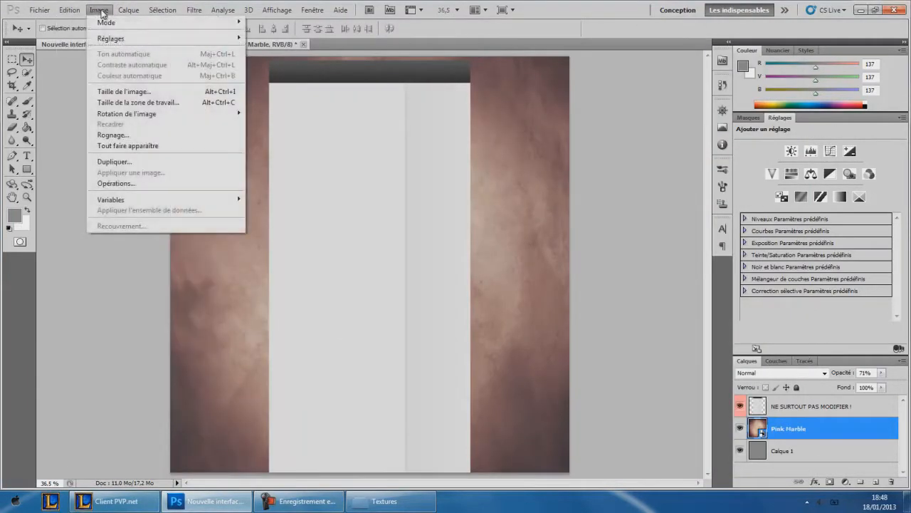
pyautogui.moveTo(187, 26)
pyautogui.moveTo(208, 39)
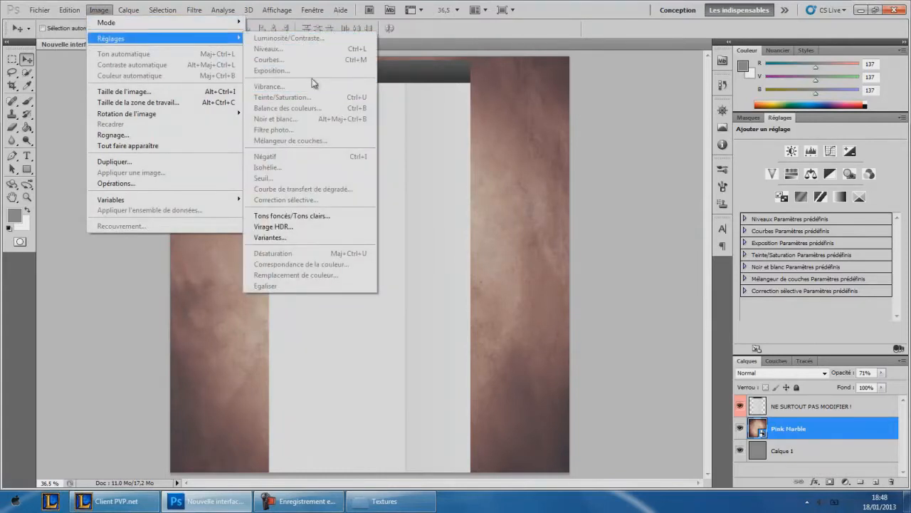
pyautogui.click(838, 451)
pyautogui.rightClick(819, 428)
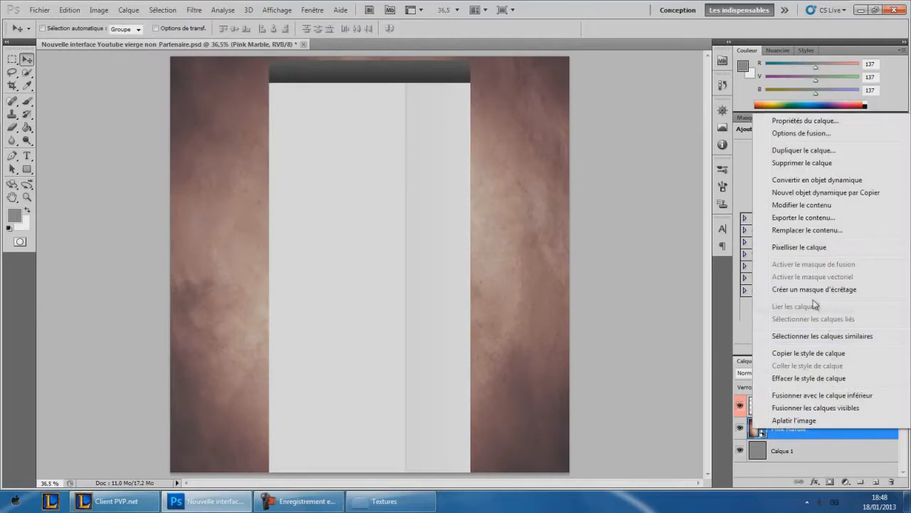
pyautogui.click(795, 248)
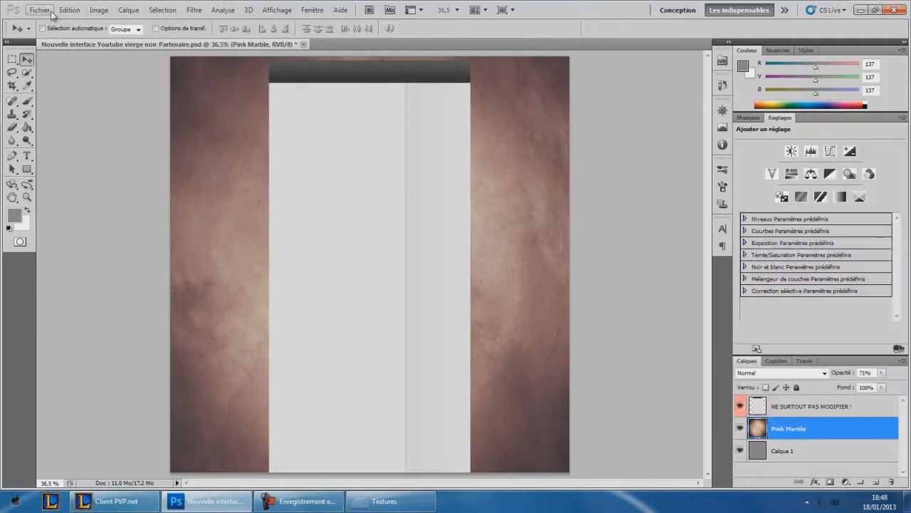
# - Start a Hue/Saturation adjustment on the Pink Marble layer, trying several settings and reaching a hue of +180 and a saturation of -2
pyautogui.click(99, 10)
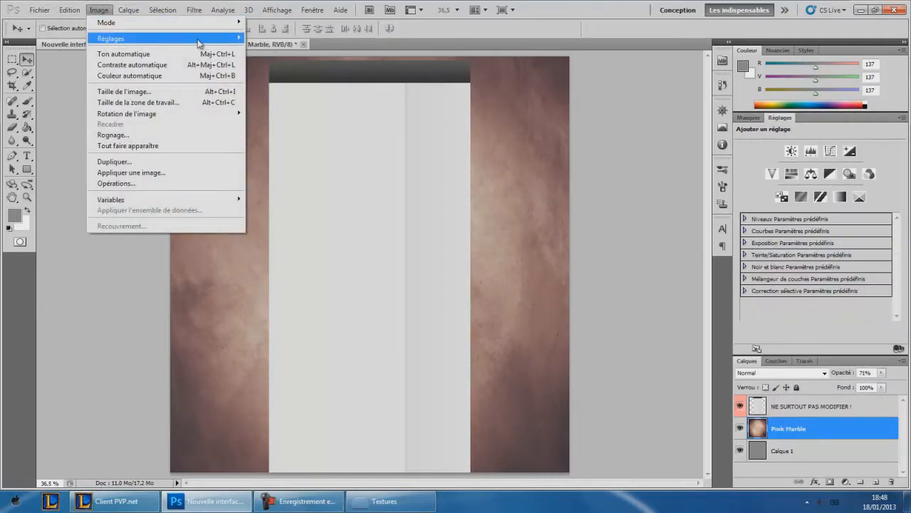
pyautogui.moveTo(203, 38)
pyautogui.click(314, 97)
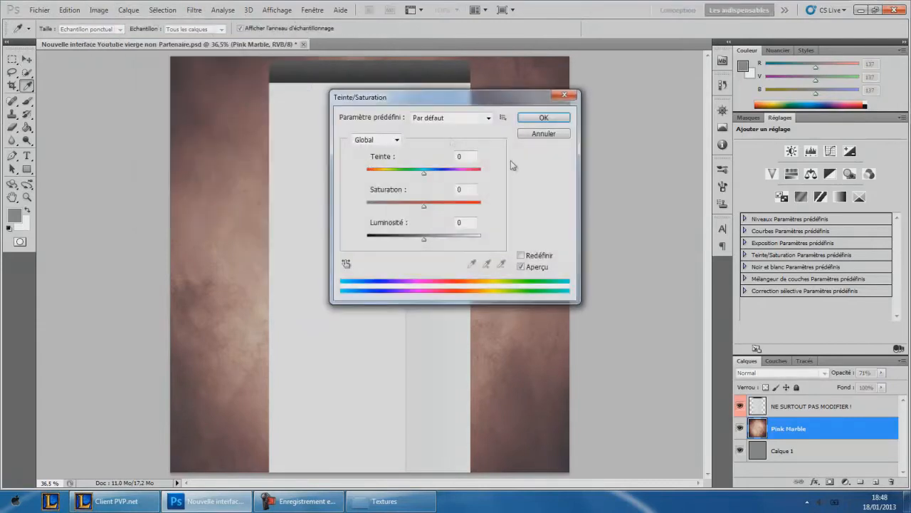
pyautogui.moveTo(442, 174)
pyautogui.mouseDown()
pyautogui.moveTo(429, 176)
pyautogui.moveTo(454, 173)
pyautogui.mouseUp()
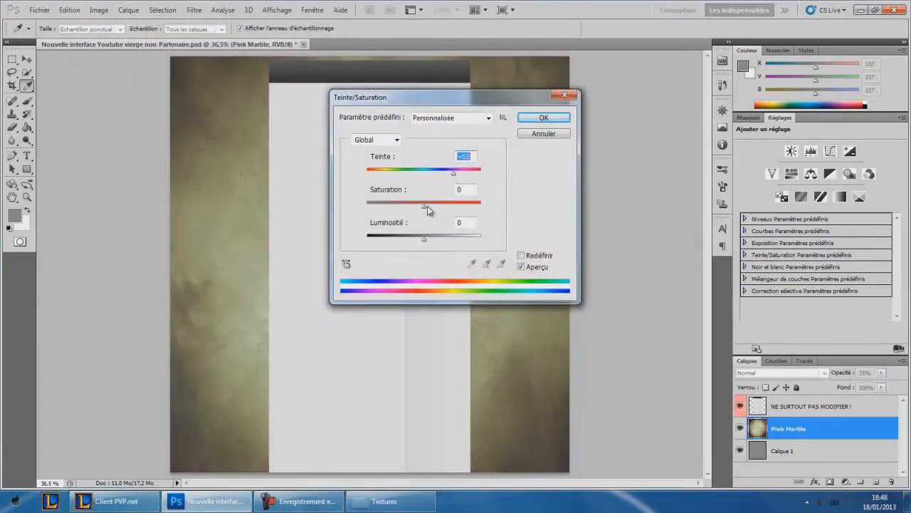
pyautogui.moveTo(425, 207); pyautogui.dragTo(316, 197)
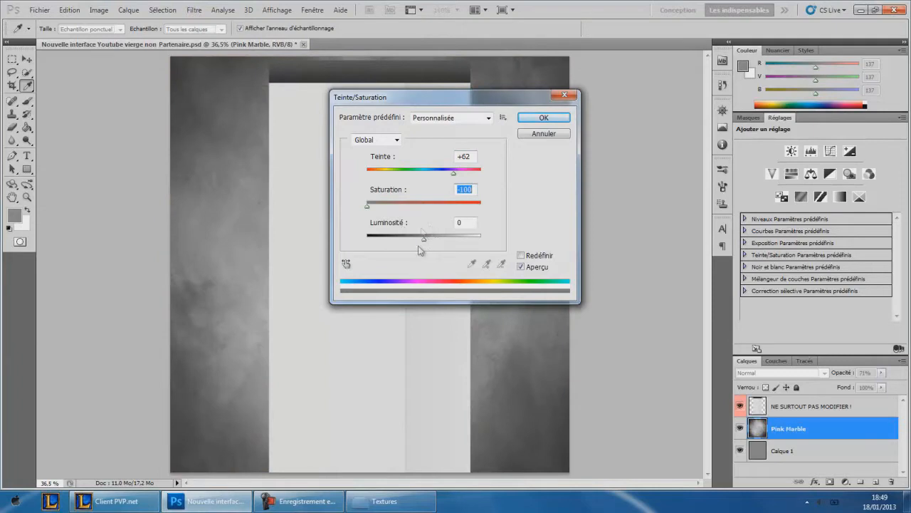
pyautogui.moveTo(455, 178); pyautogui.dragTo(430, 171)
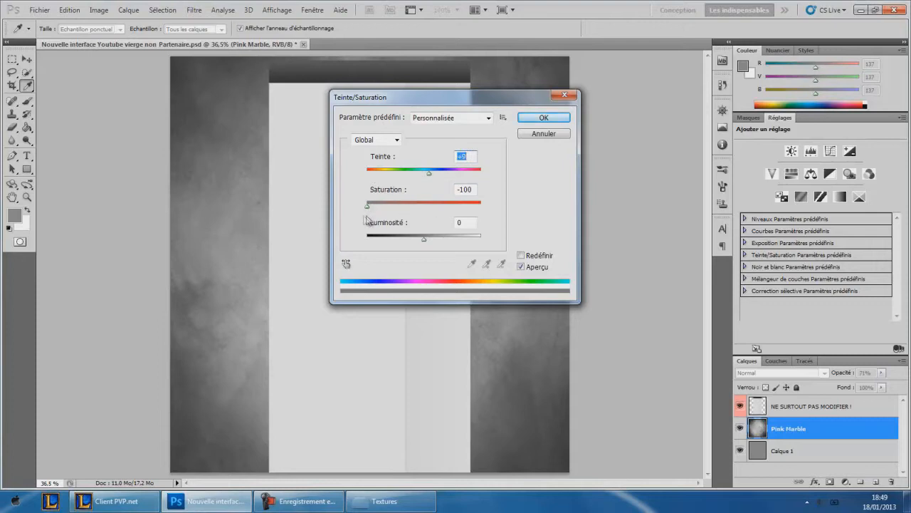
pyautogui.moveTo(368, 206); pyautogui.dragTo(480, 174)
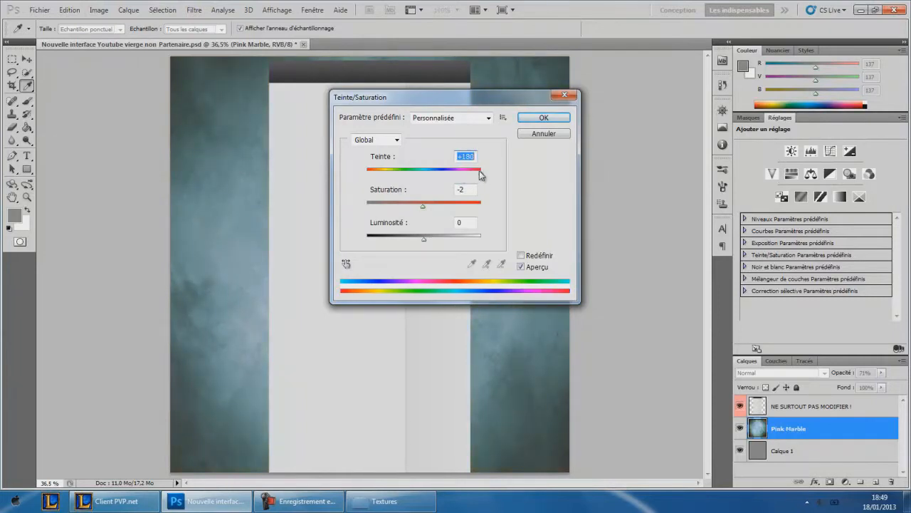
# - Set the adjustment's lightness to -39, hue to +180 and saturation to +7, and apply it to the Pink Marble layer
pyautogui.moveTo(425, 211); pyautogui.dragTo(398, 211)
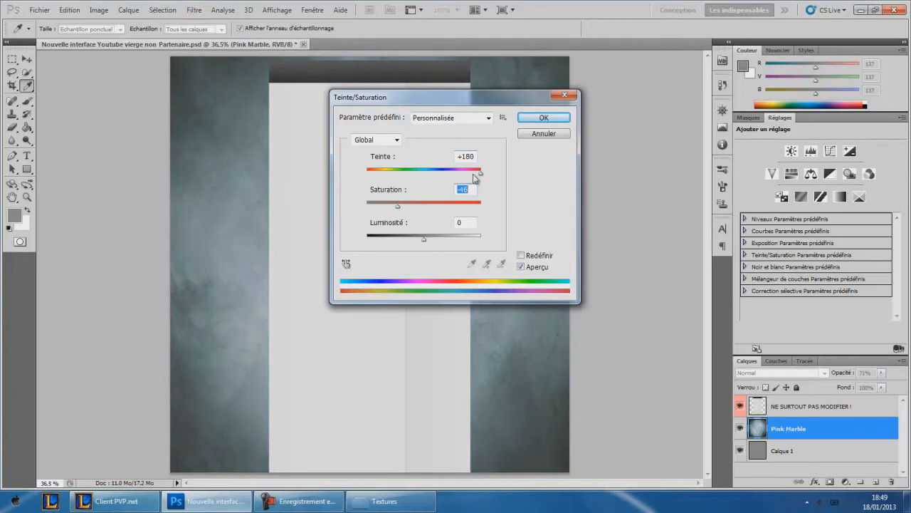
pyautogui.moveTo(482, 174); pyautogui.dragTo(451, 175)
pyautogui.moveTo(424, 242); pyautogui.dragTo(402, 238)
pyautogui.moveTo(450, 173); pyautogui.dragTo(508, 174)
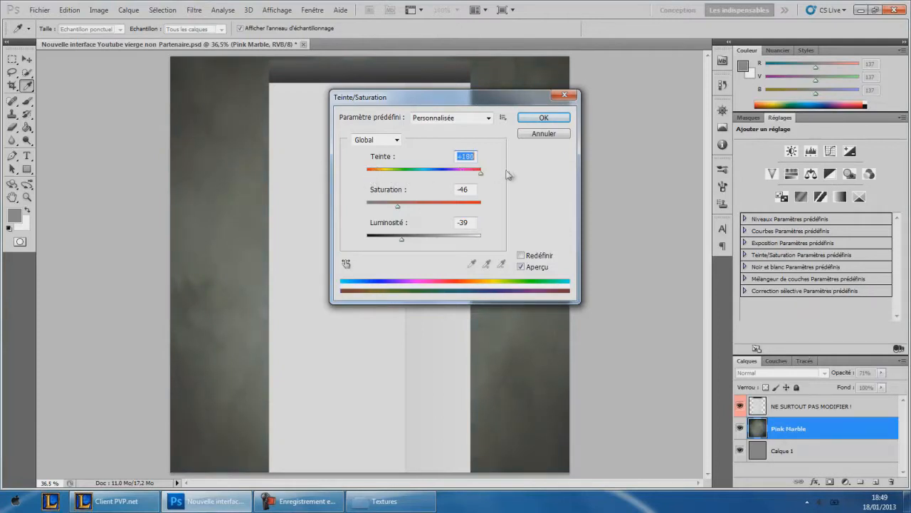
pyautogui.moveTo(400, 206); pyautogui.dragTo(422, 216)
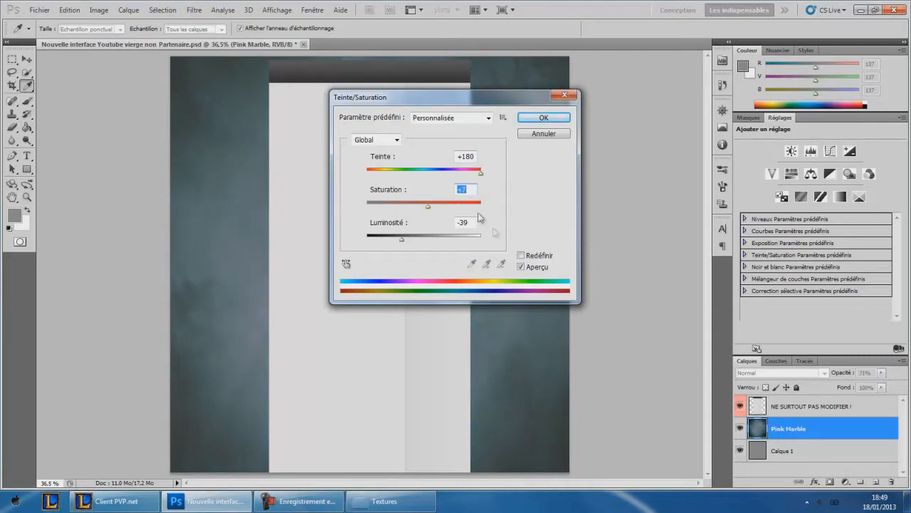
pyautogui.click(539, 118)
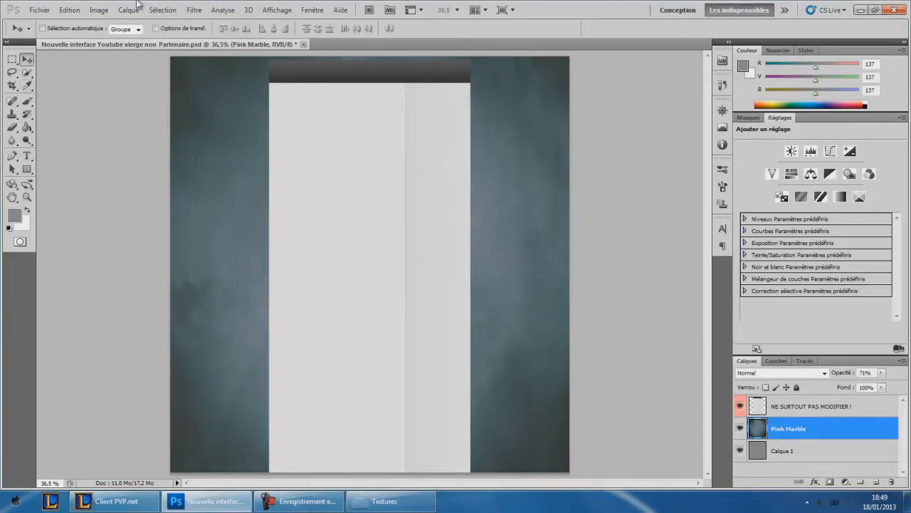
# - Close the Textures folder window and place the Tuto image from the desktop into the Photoshop document
pyautogui.doubleClick(585, 12)
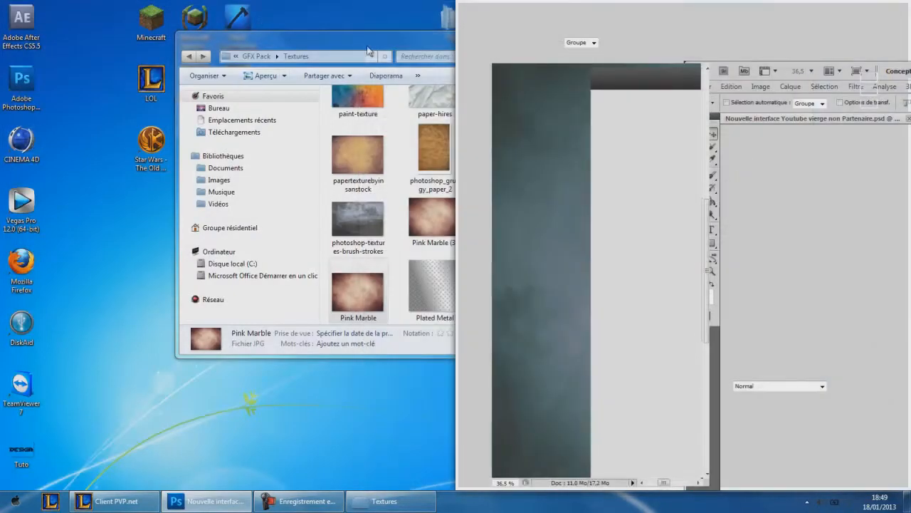
pyautogui.click(370, 47)
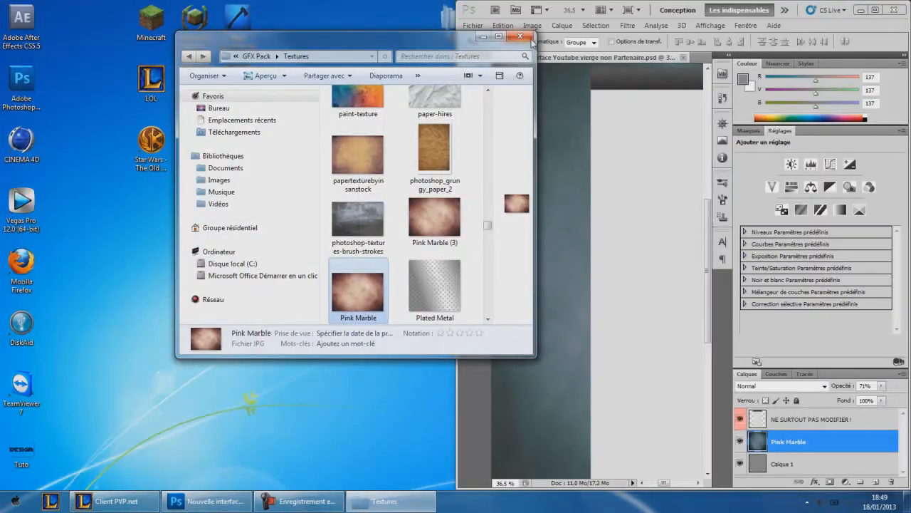
pyautogui.click(522, 36)
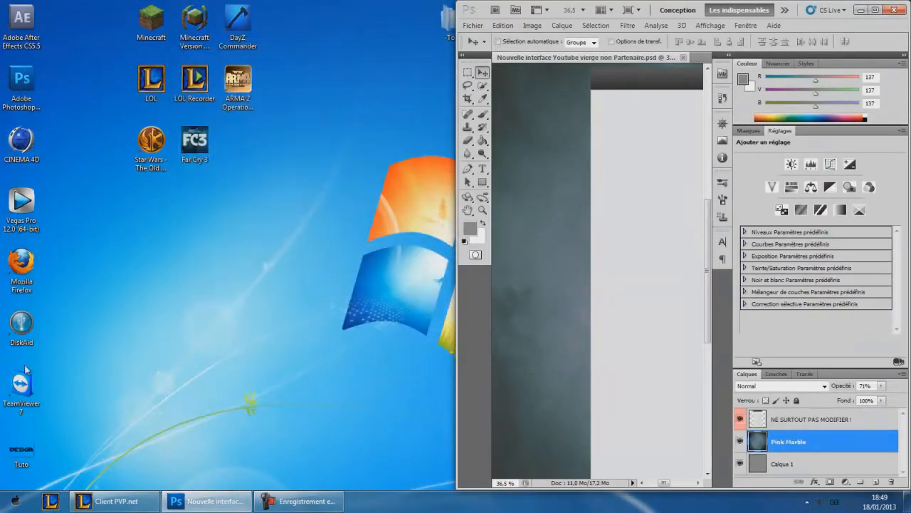
pyautogui.click(875, 10)
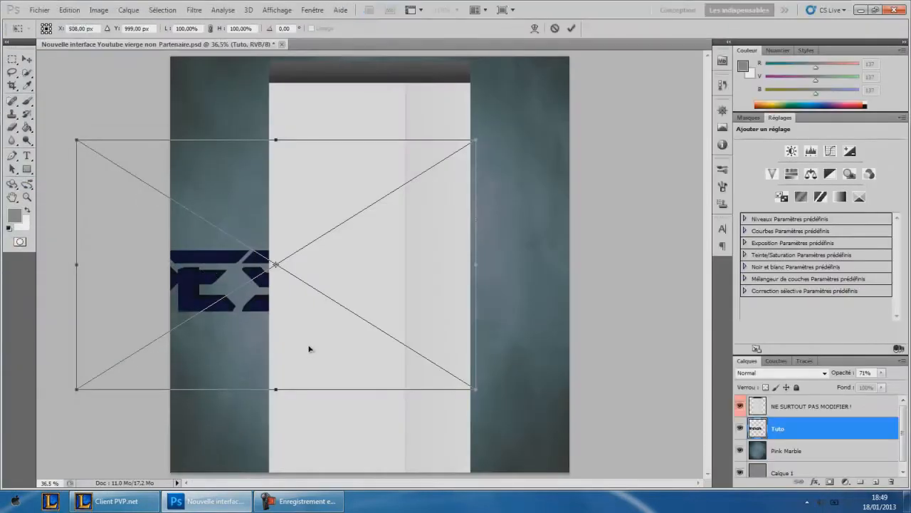
# - Rotate the placed Tuto image 90° counterclockwise and scale it proportionally to about 41.42%
pyautogui.rightClick(296, 341)
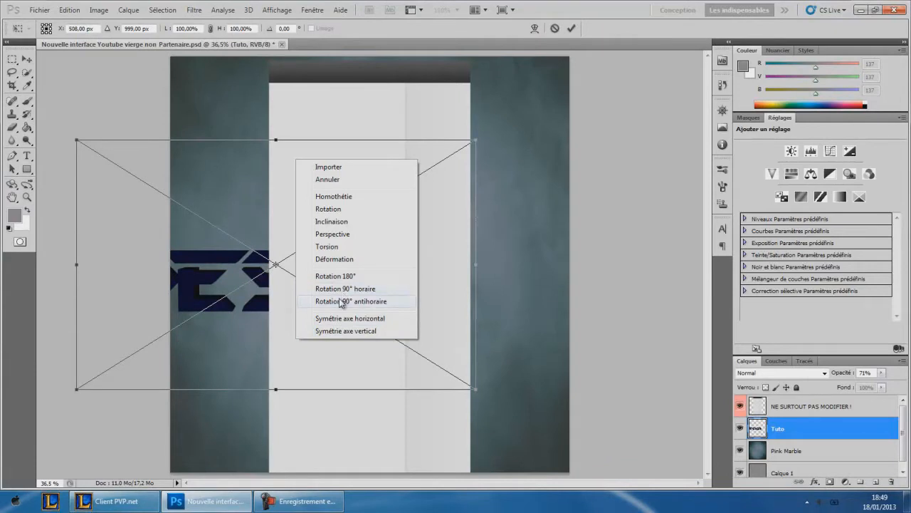
pyautogui.click(341, 303)
pyautogui.moveTo(297, 332); pyautogui.dragTo(269, 398)
pyautogui.moveTo(331, 441); pyautogui.dragTo(157, 269)
# - Position the Tuto text against the white column's upper left edge and move its layer above NE SURTOUT PAS MODIFIER !
pyautogui.moveTo(154, 212); pyautogui.dragTo(278, 259)
pyautogui.moveTo(262, 193); pyautogui.dragTo(275, 191)
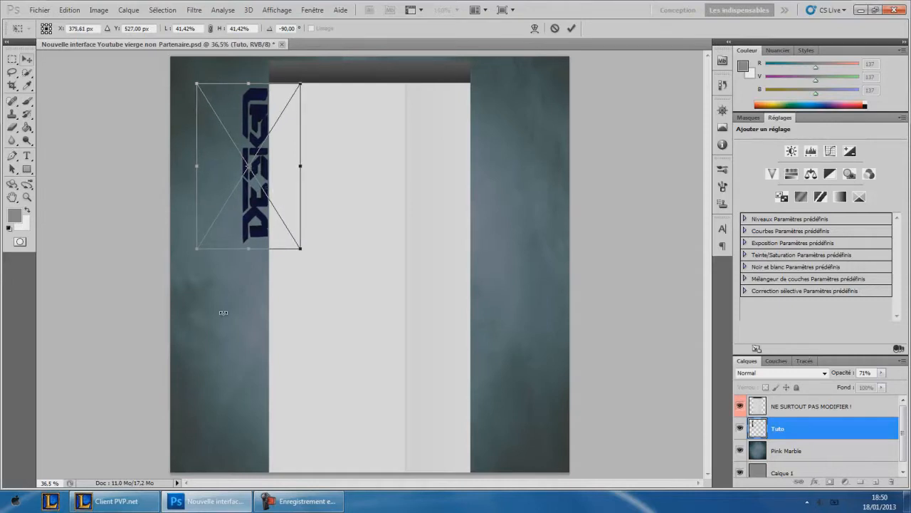
pyautogui.press('Return')
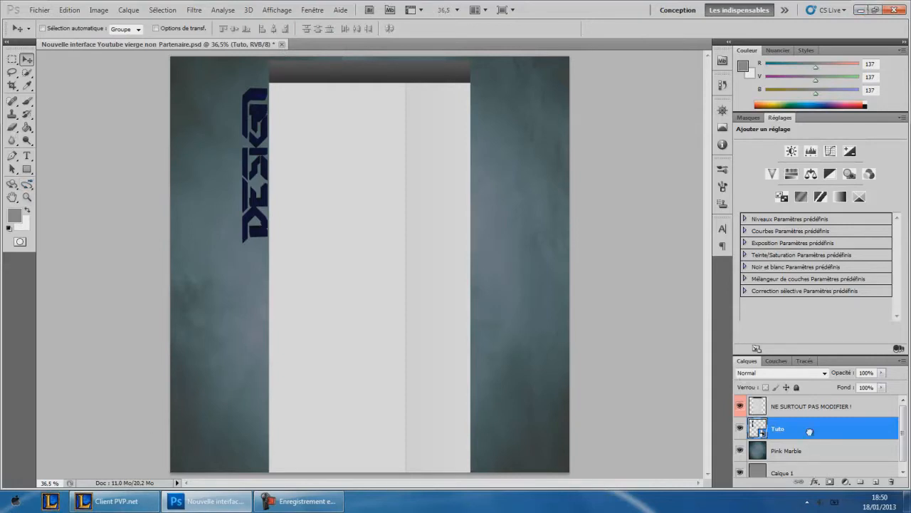
pyautogui.moveTo(810, 431); pyautogui.dragTo(810, 405)
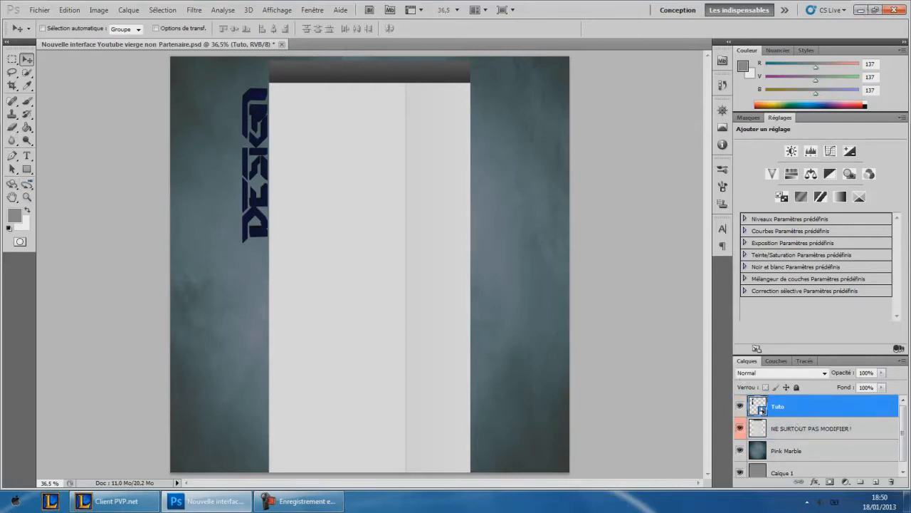
# - Minimize Photoshop and open the Textures folder inside -Tout-, All GFX Pack, GFX Pack
pyautogui.click(863, 12)
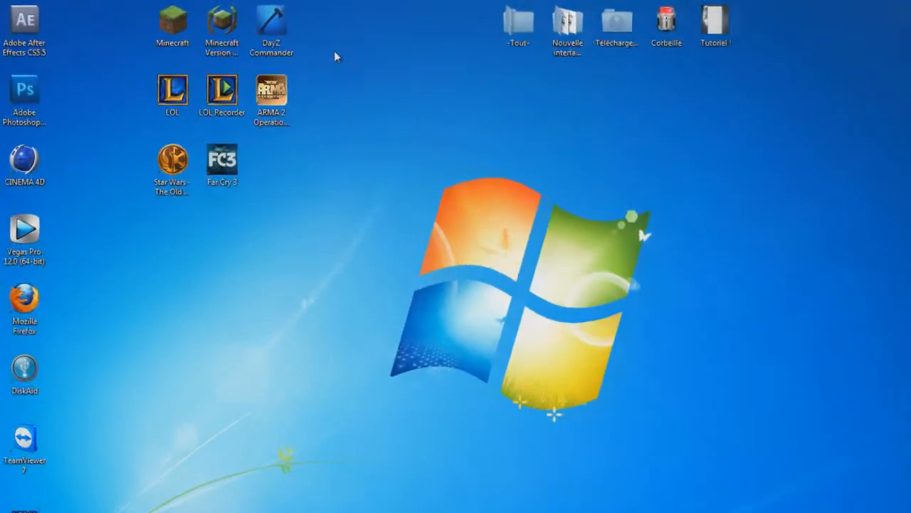
pyautogui.doubleClick(526, 30)
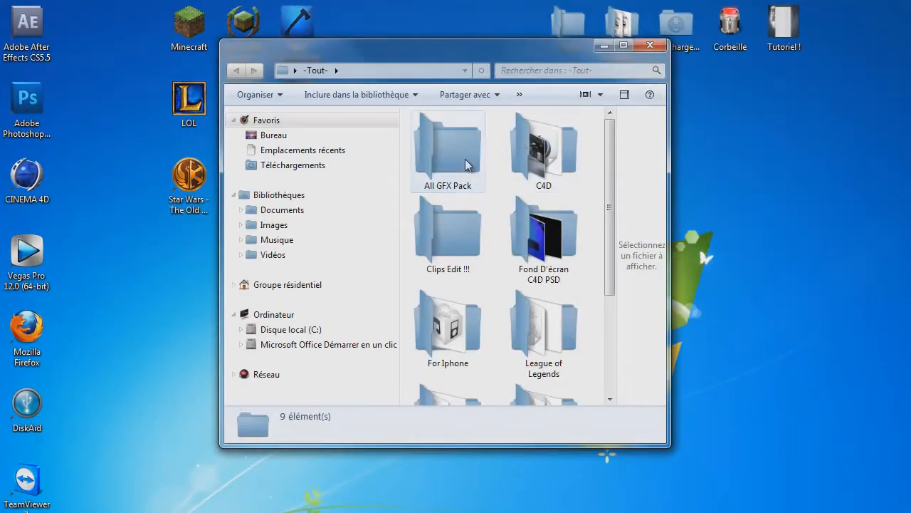
pyautogui.doubleClick(467, 164)
pyautogui.doubleClick(478, 137)
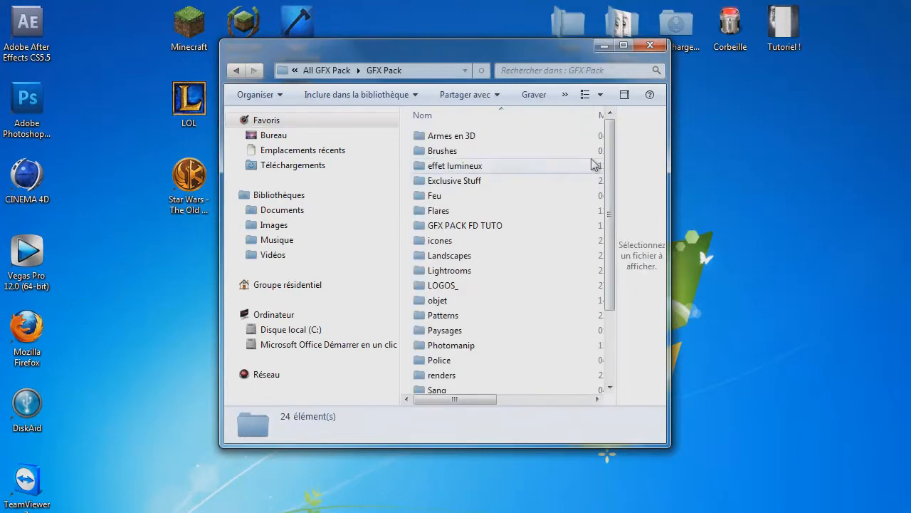
pyautogui.moveTo(612, 152); pyautogui.dragTo(505, 384)
pyautogui.scroll(-3, 600, 308)
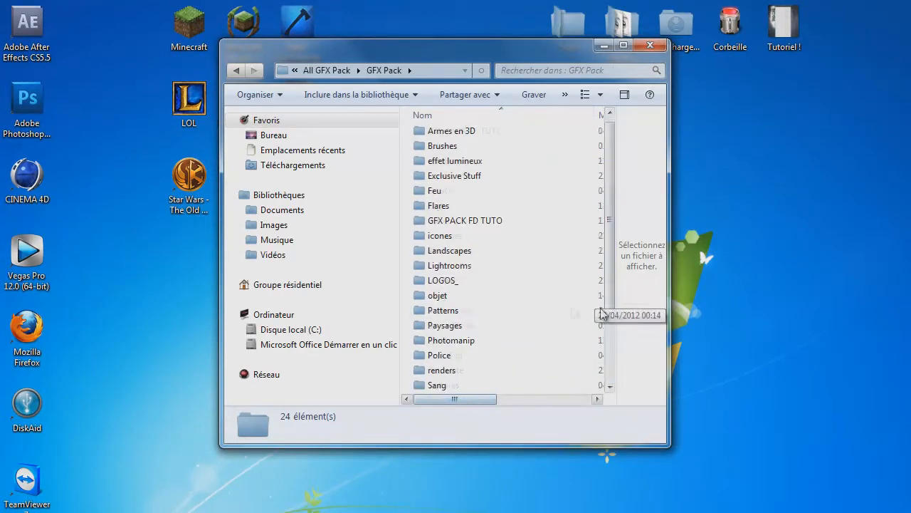
pyautogui.scroll(-2, 600, 313)
pyautogui.click(454, 385)
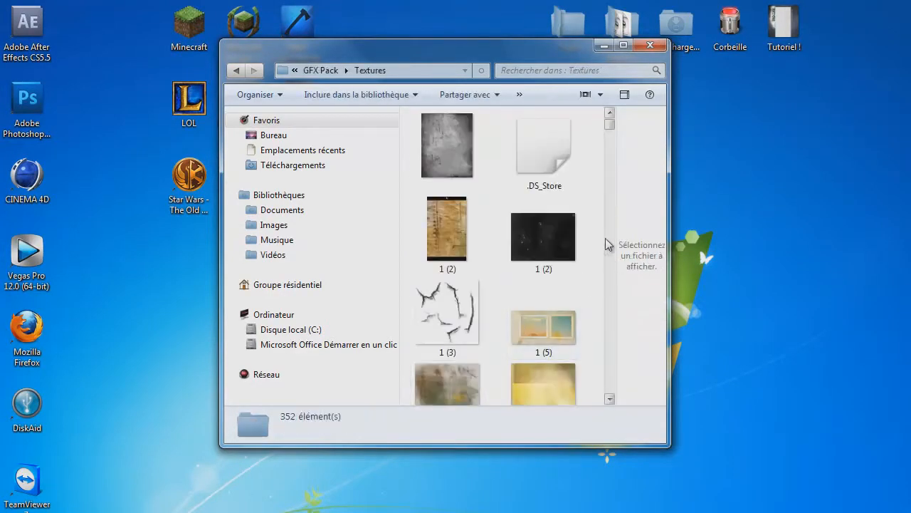
# - Preview the peeling-wall texture 1 (14), place it in the Photoshop document and rotate it 90° counterclockwise
pyautogui.scroll(-5, 559, 276)
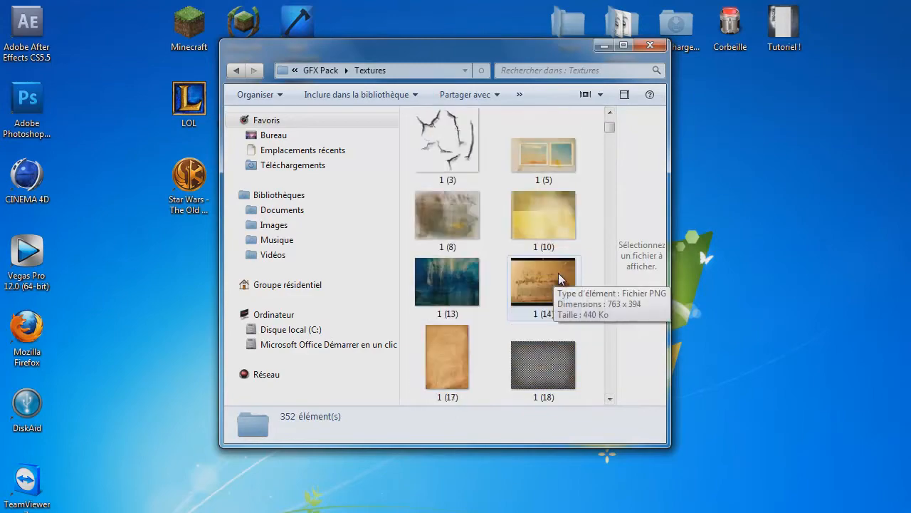
pyautogui.doubleClick(560, 279)
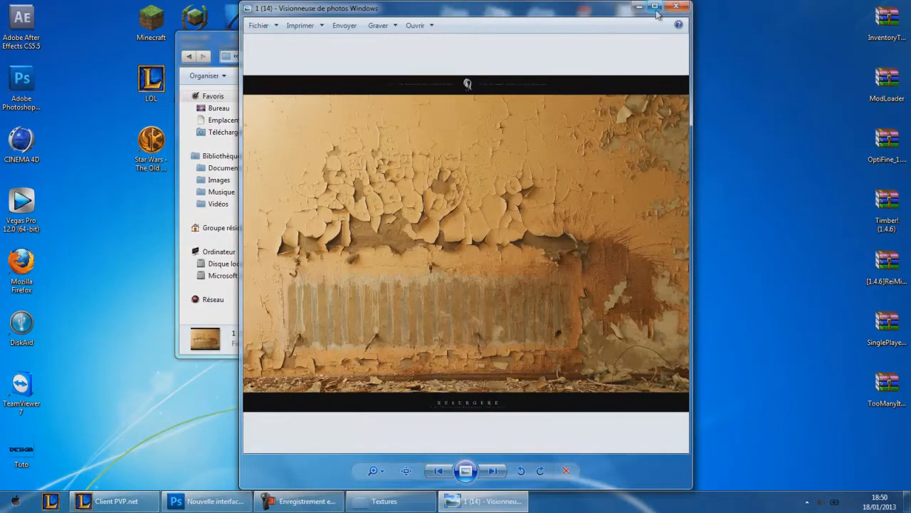
pyautogui.click(677, 7)
pyautogui.moveTo(435, 225); pyautogui.dragTo(463, 289)
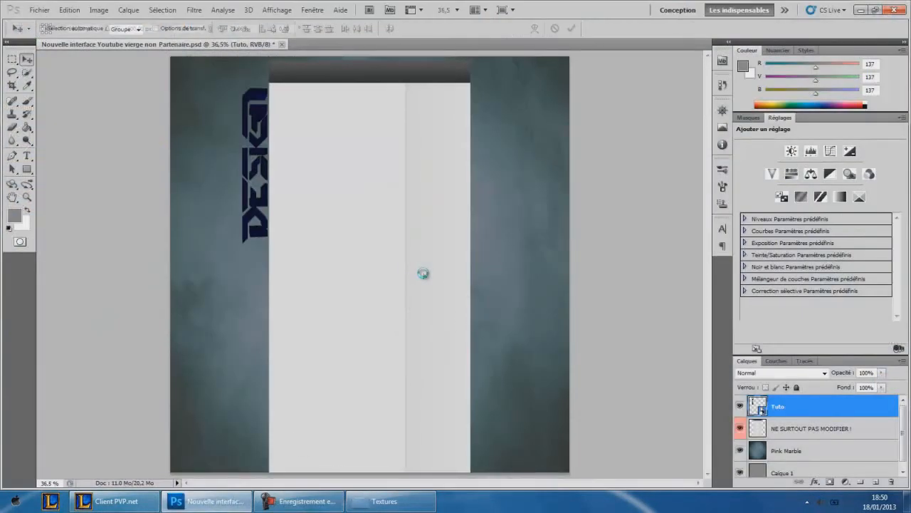
pyautogui.rightClick(423, 272)
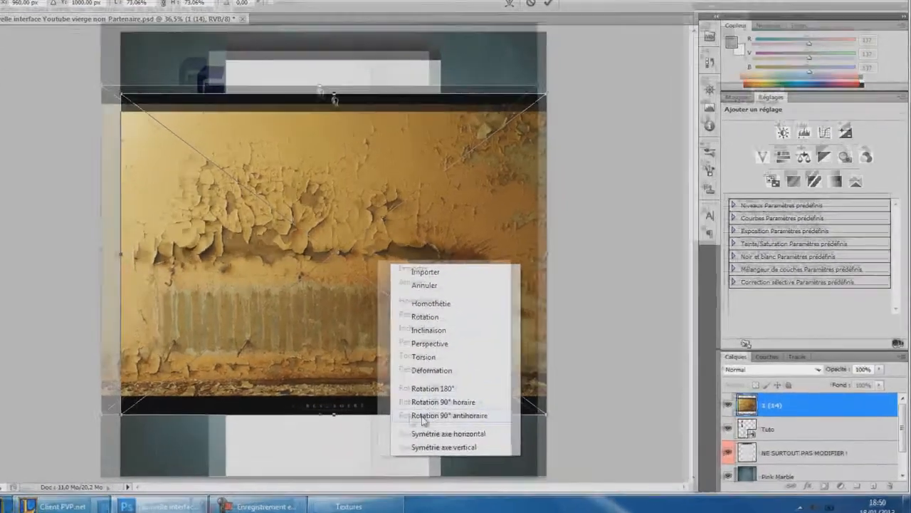
pyautogui.press('Escape')
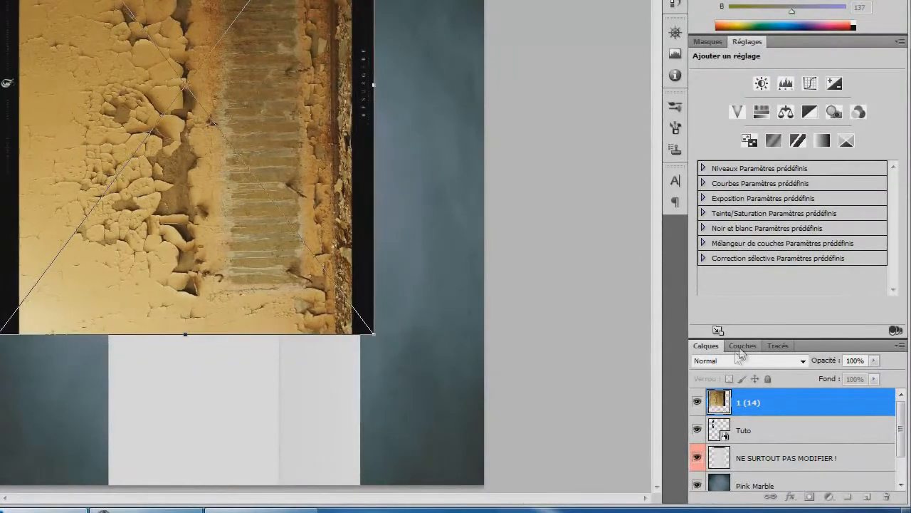
# - Set the 1 (14) texture's blend mode to Incrustation, move it over the Design text and commit its placement
pyautogui.click(744, 360)
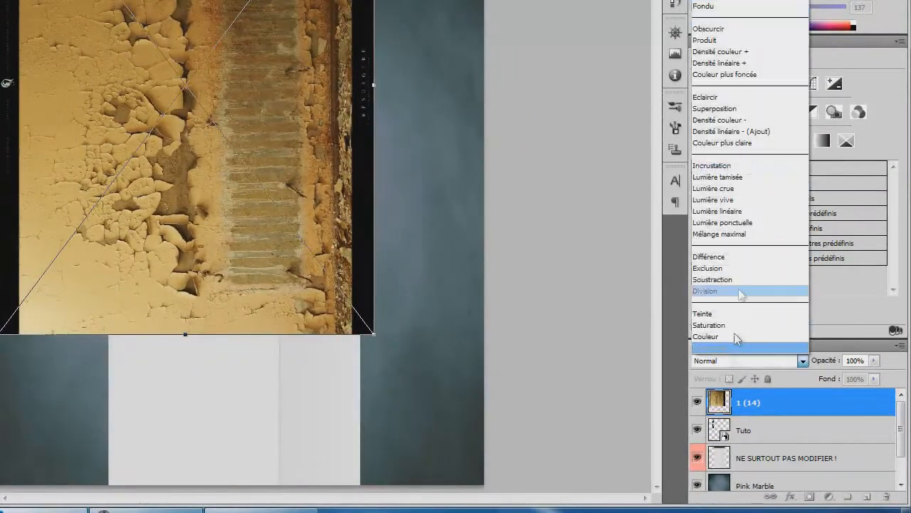
pyautogui.press('Escape')
pyautogui.click(754, 362)
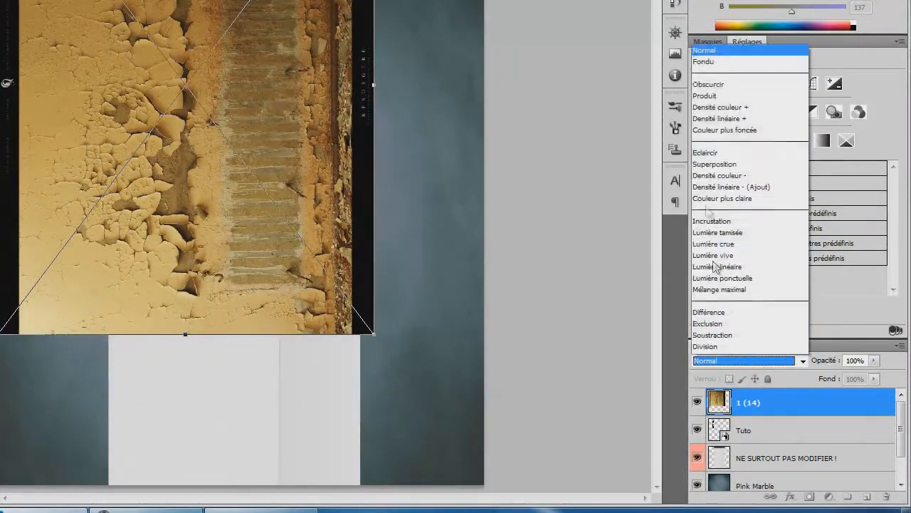
pyautogui.click(712, 166)
pyautogui.moveTo(250, 170)
pyautogui.mouseDown()
pyautogui.moveTo(240, 159)
pyautogui.moveTo(247, 140)
pyautogui.moveTo(248, 154)
pyautogui.mouseUp()
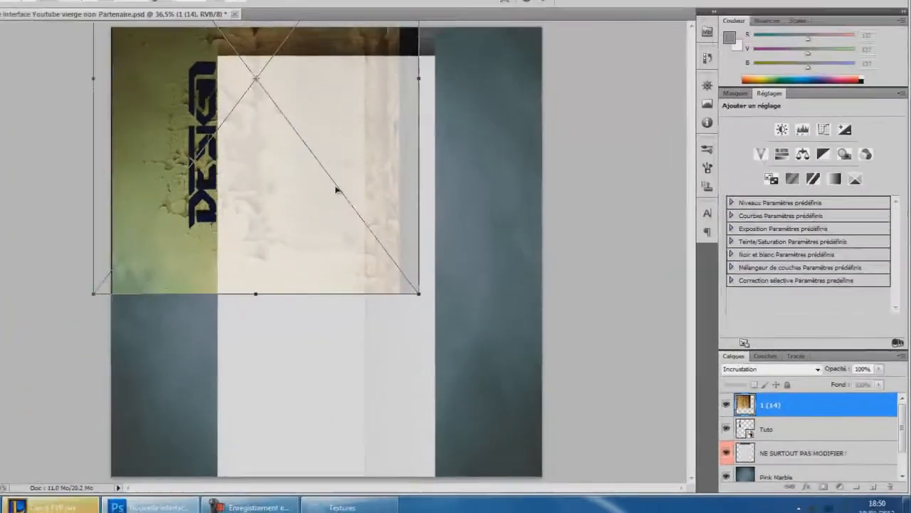
pyautogui.press('Return')
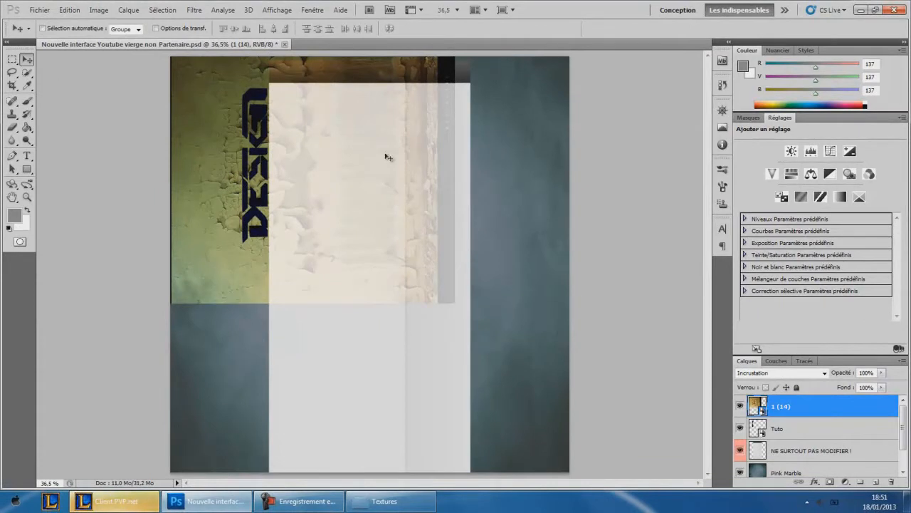
# - Rasterize the Tuto layer and the 1 (14) texture layer
pyautogui.click(794, 428)
pyautogui.rightClick(794, 428)
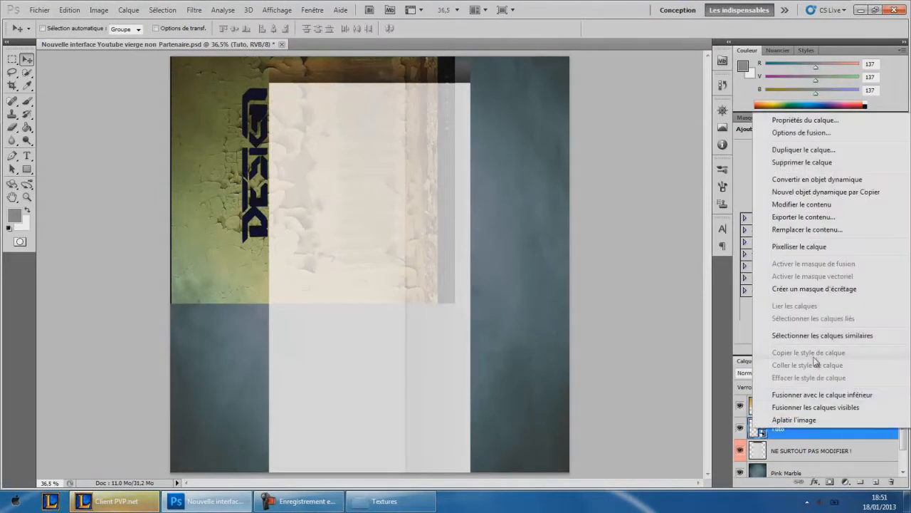
pyautogui.click(799, 246)
pyautogui.click(794, 406)
pyautogui.rightClick(794, 406)
pyautogui.click(797, 222)
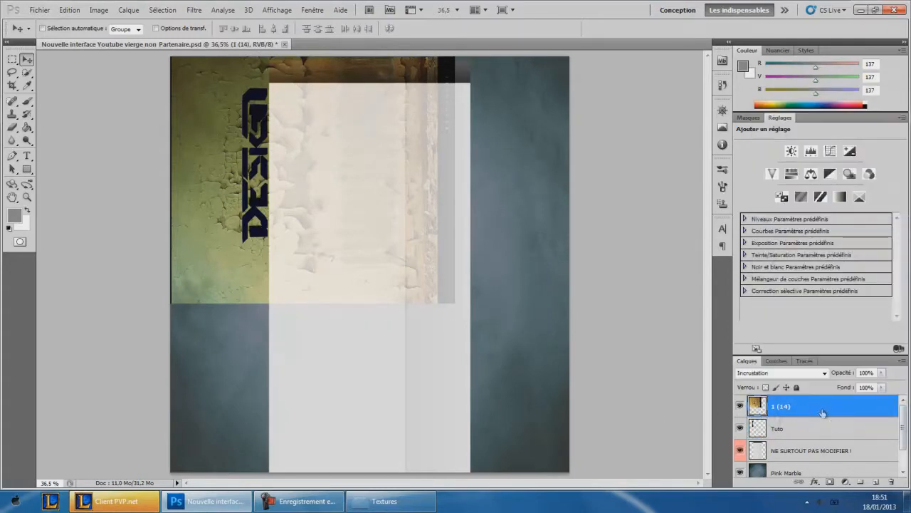
# - Load the Tuto layer's transparency (Tuto Transparence) as a new selection
pyautogui.click(804, 430)
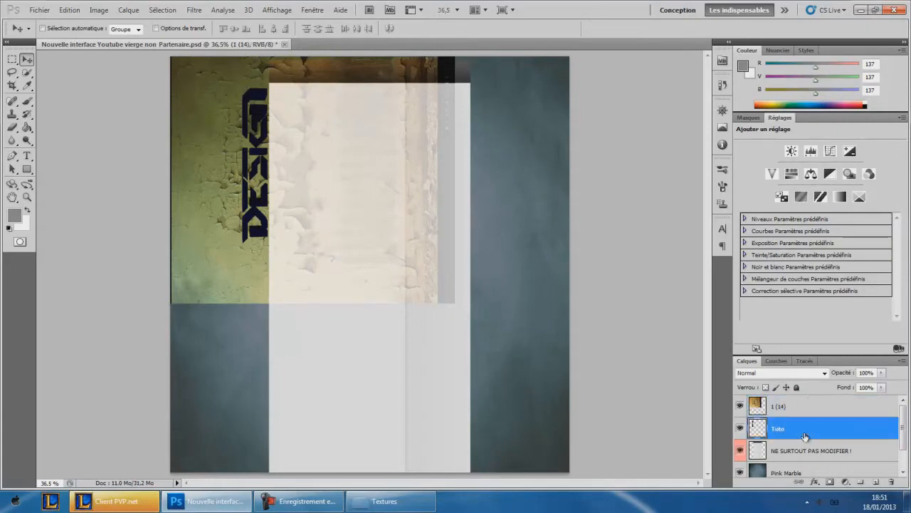
pyautogui.click(161, 10)
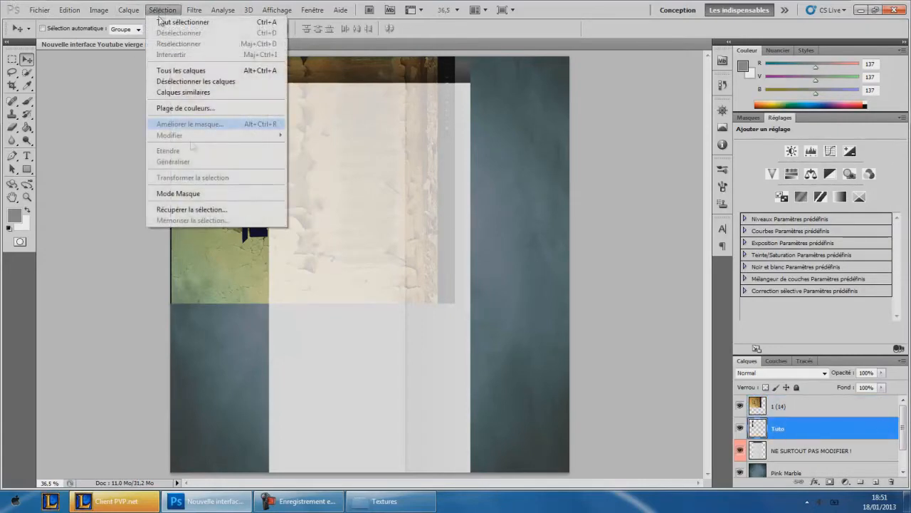
pyautogui.click(198, 210)
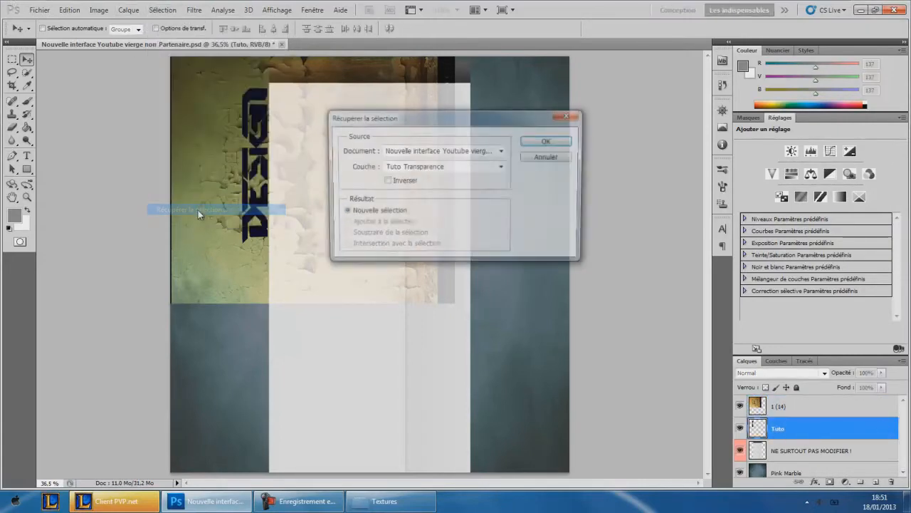
pyautogui.click(547, 139)
# - Invert the selection, delete the 1 (14) texture outside the Design letters and deselect
pyautogui.click(822, 415)
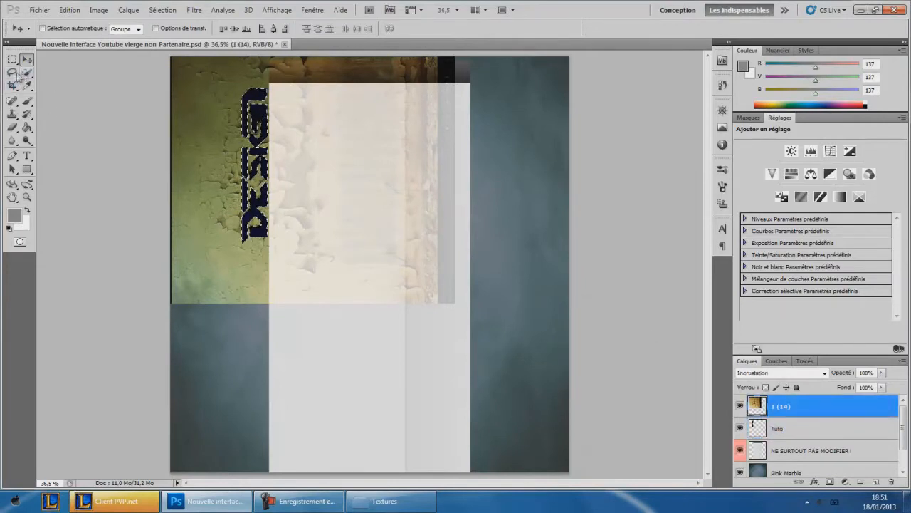
pyautogui.click(12, 73)
pyautogui.click(53, 71)
pyautogui.rightClick(232, 143)
pyautogui.click(261, 163)
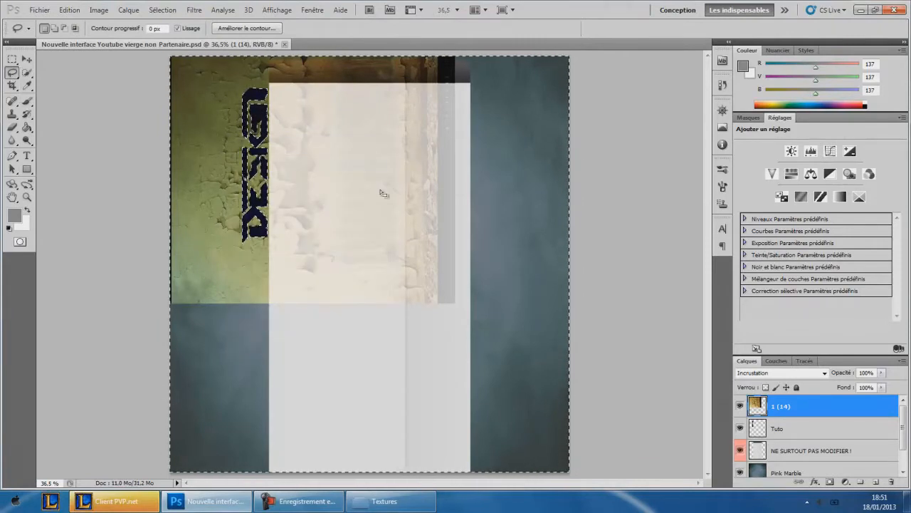
pyautogui.press('Delete')
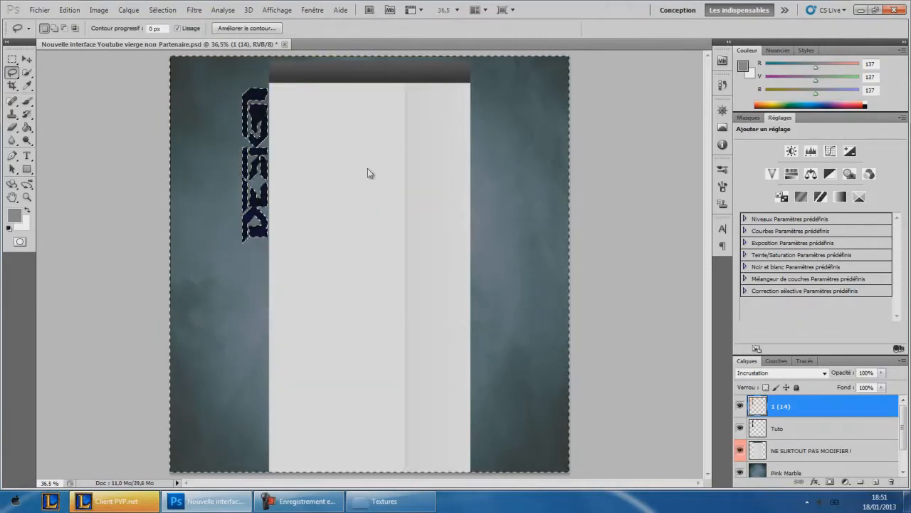
pyautogui.rightClick(179, 130)
pyautogui.click(289, 141)
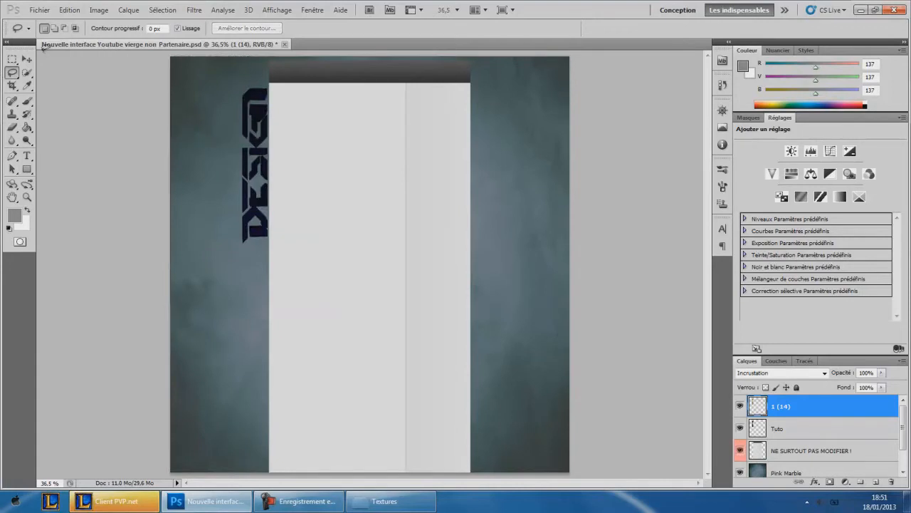
pyautogui.click(27, 60)
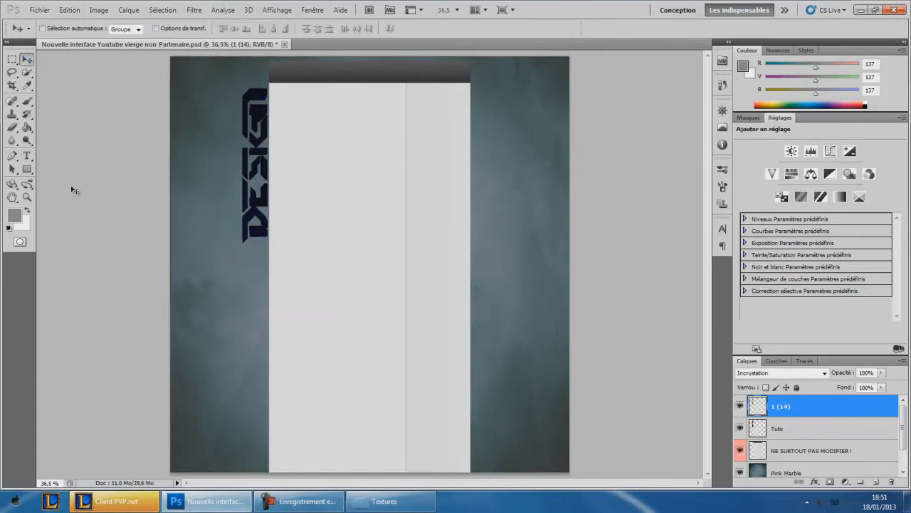
# - Examine the texture on the Design letters up close and fit the whole document back in view
pyautogui.click(27, 199)
pyautogui.moveTo(238, 221); pyautogui.dragTo(216, 220)
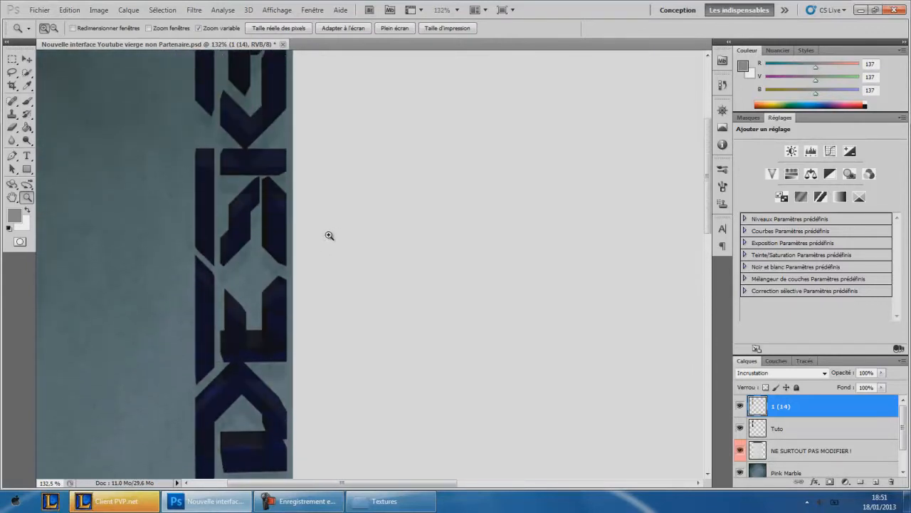
pyautogui.scroll(6, 329, 236)
pyautogui.moveTo(307, 249); pyautogui.dragTo(219, 270)
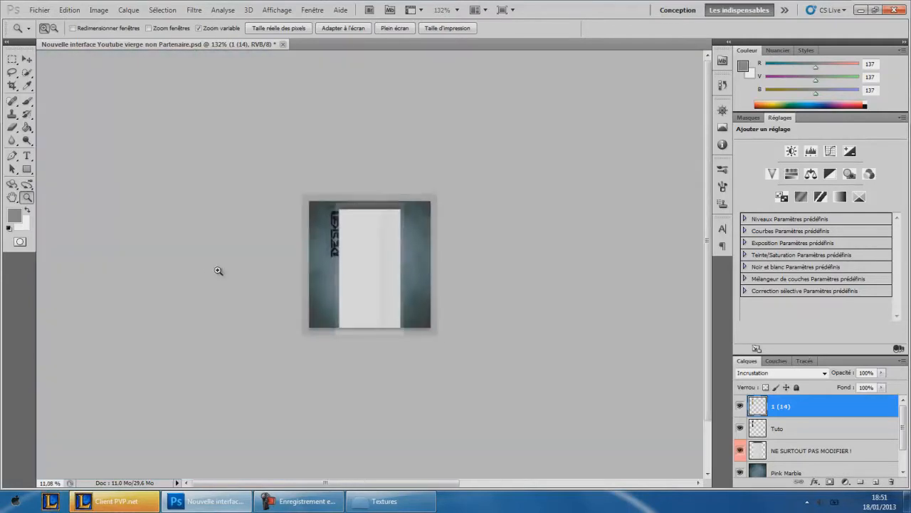
pyautogui.click(346, 28)
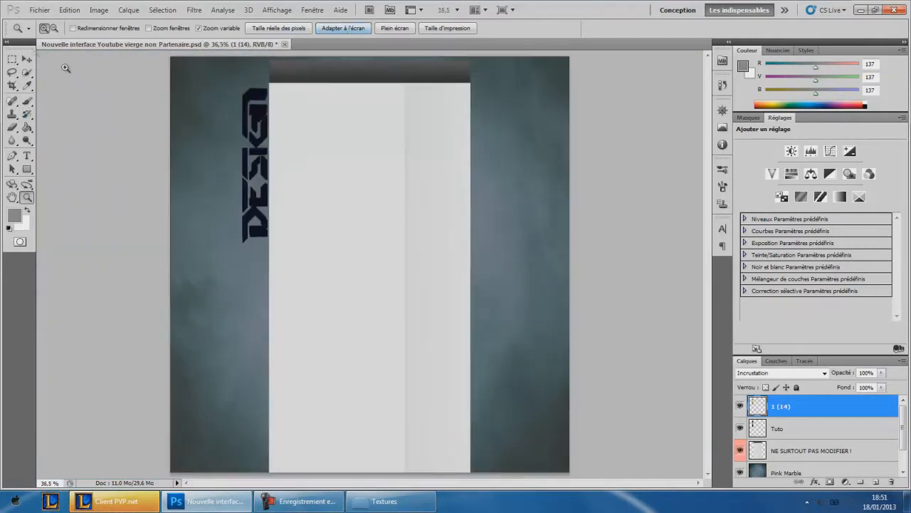
pyautogui.click(27, 59)
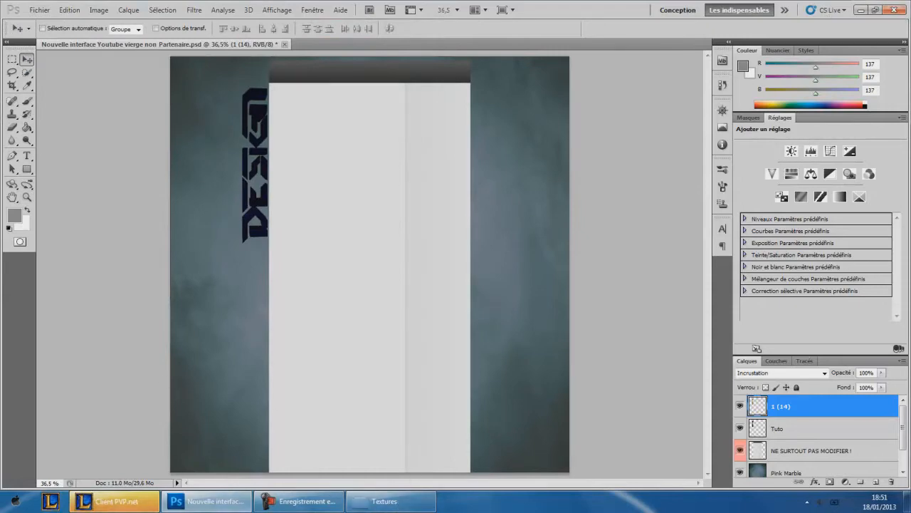
pyautogui.click(114, 500)
pyautogui.click(789, 463)
pyautogui.click(771, 396)
pyautogui.click(759, 358)
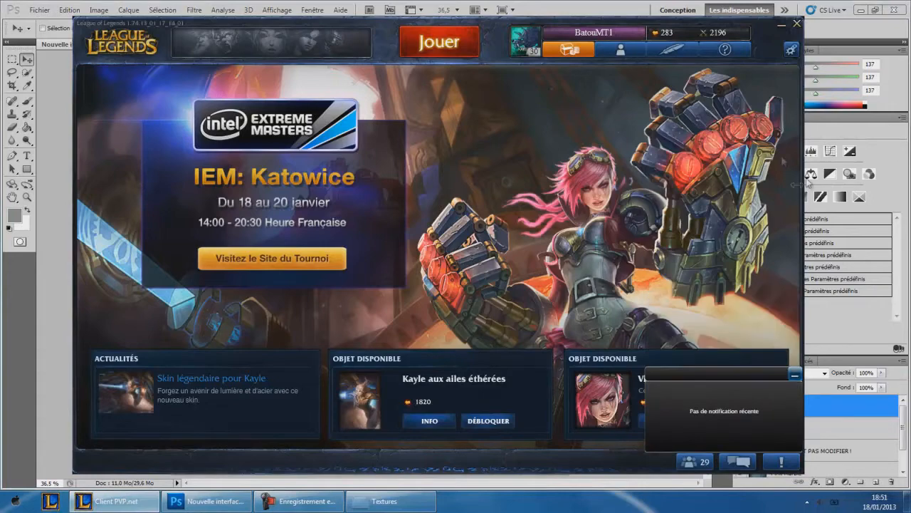
pyautogui.click(781, 25)
# - Minimize Photoshop, view the Tutoriel ! reference image from the desktop, close it and return to Photoshop
pyautogui.click(865, 9)
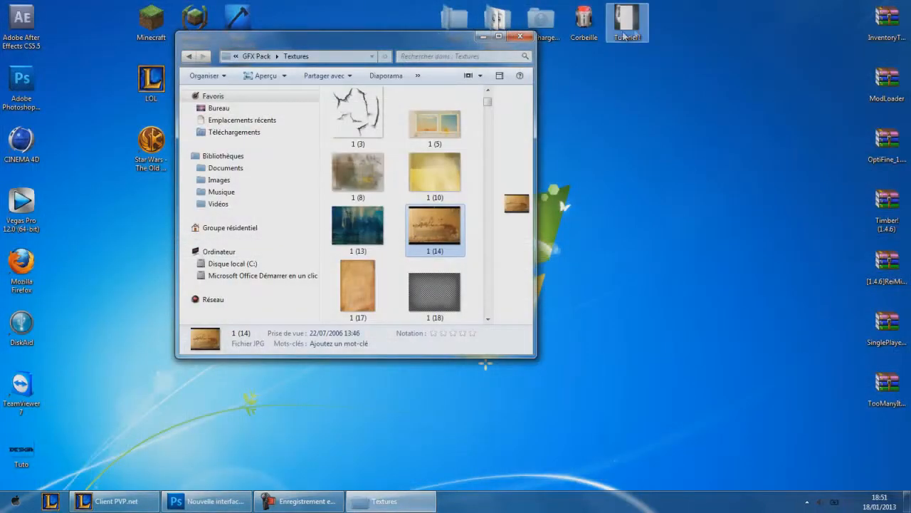
pyautogui.doubleClick(624, 35)
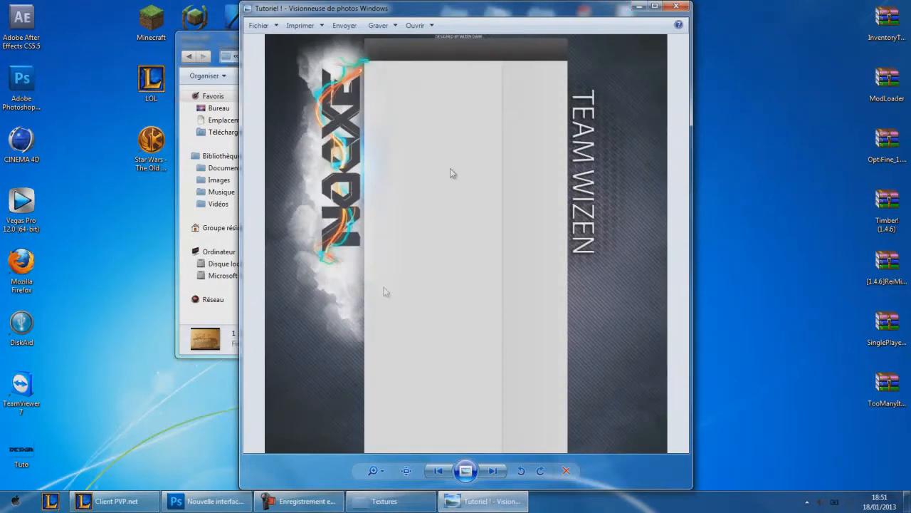
pyautogui.click(675, 7)
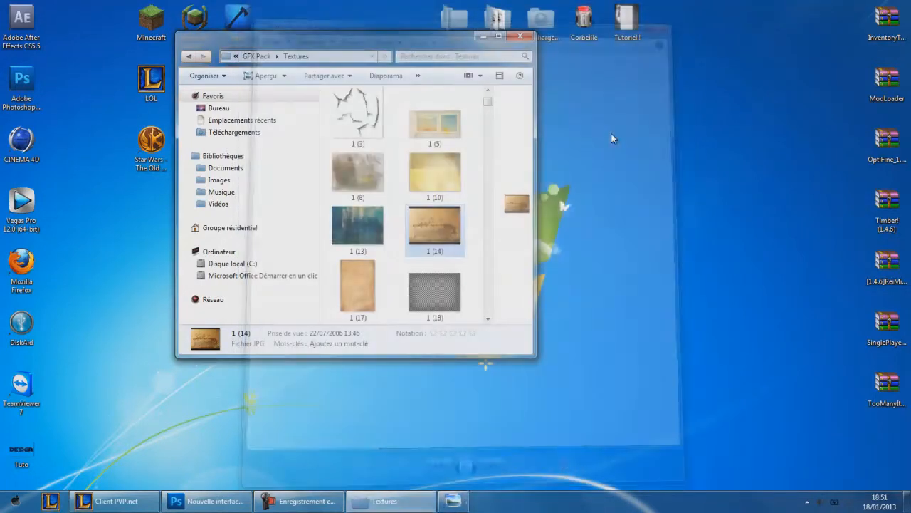
pyautogui.click(141, 501)
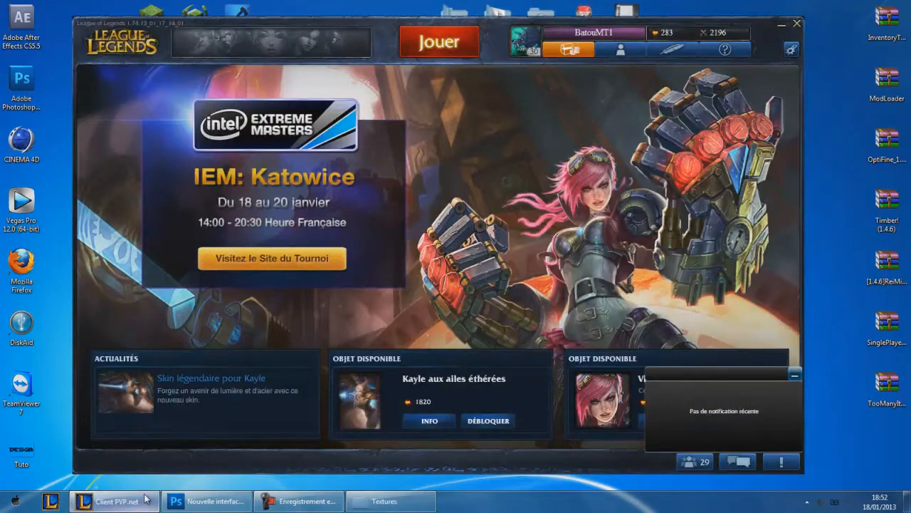
pyautogui.click(141, 502)
pyautogui.click(206, 502)
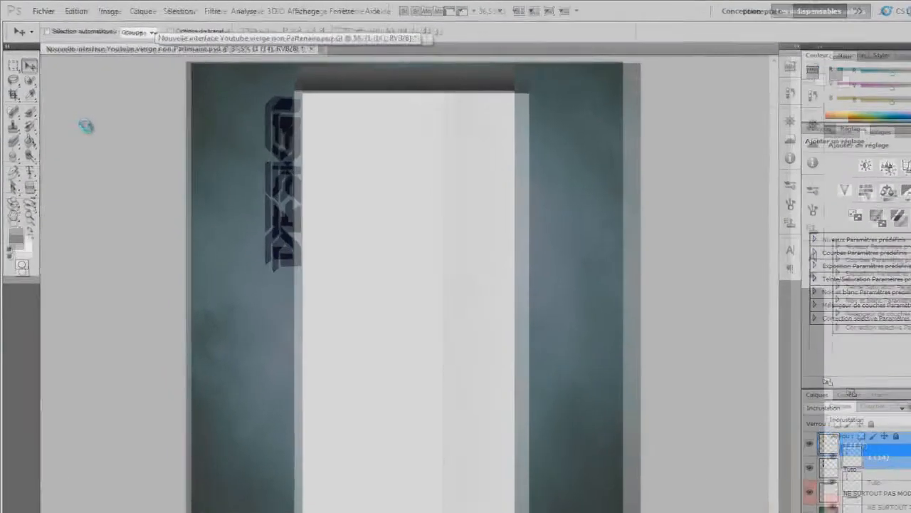
pyautogui.hotkey('ctrl', 'n')
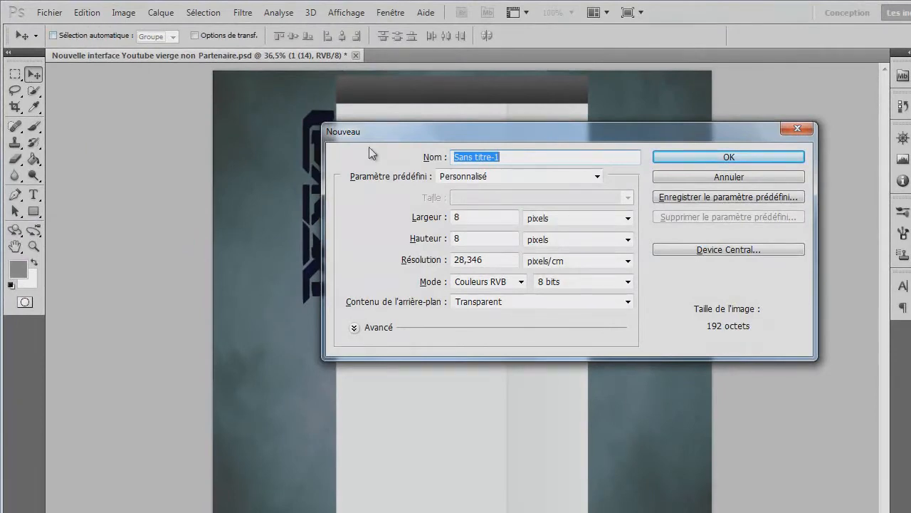
pyautogui.click(798, 128)
pyautogui.click(50, 13)
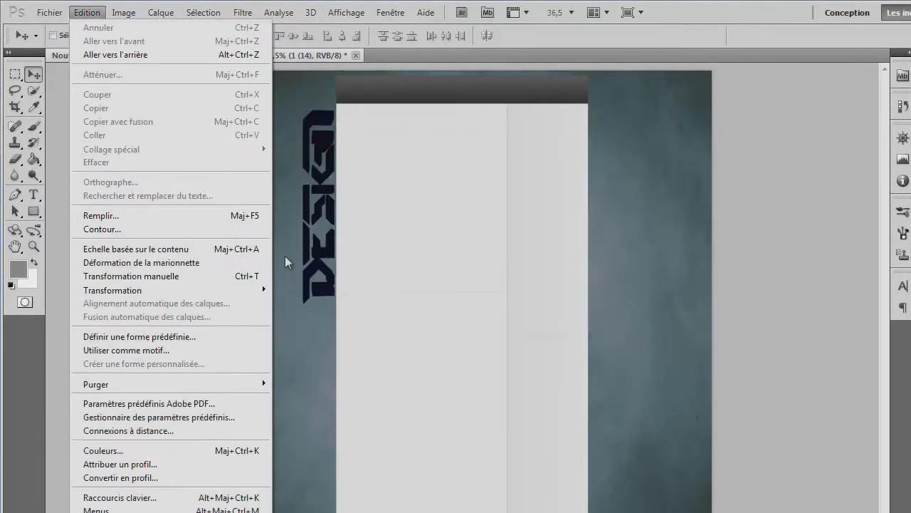
pyautogui.click(510, 308)
# - Create a new 8 × 8 pixel RGB document at 28,346 pixels/cm with a transparent background
pyautogui.hotkey('ctrl', 'n')
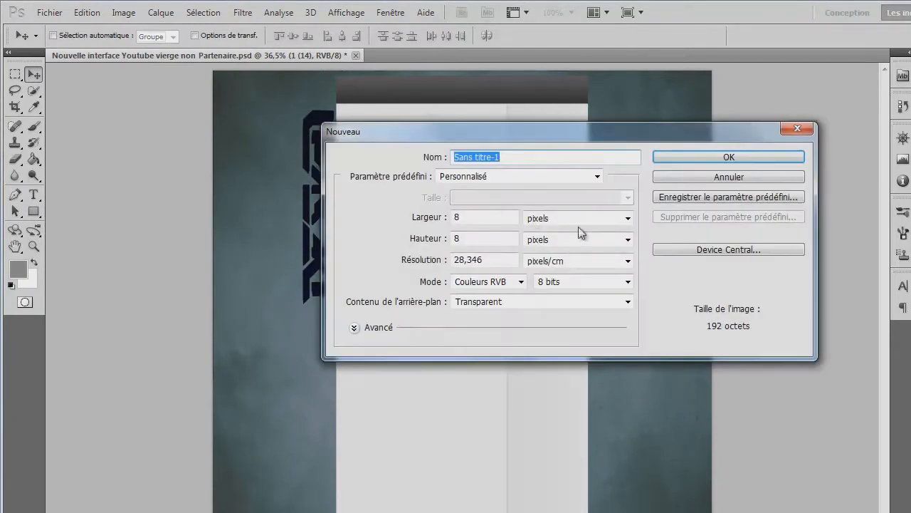
pyautogui.click(571, 220)
pyautogui.click(569, 222)
pyautogui.doubleClick(478, 219)
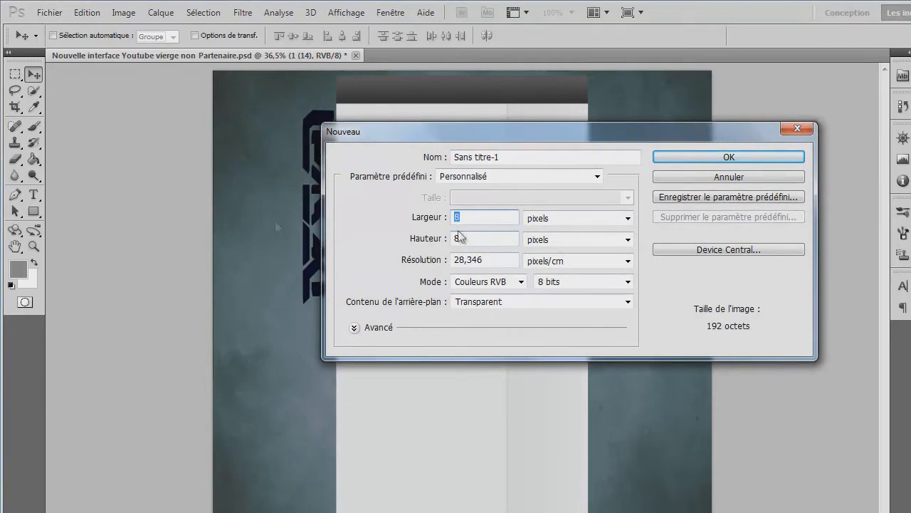
pyautogui.click(786, 160)
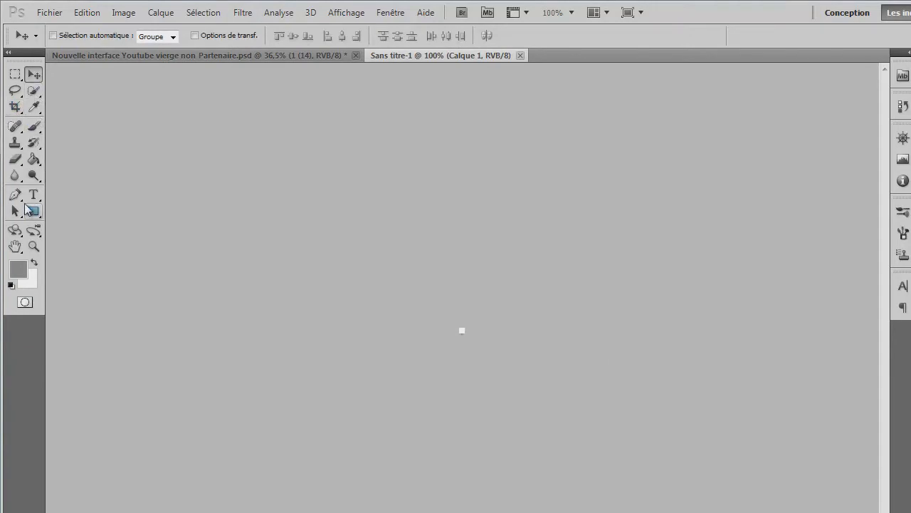
# - Magnify the blank 8 × 8 pixel canvas to 3200%
pyautogui.click(33, 126)
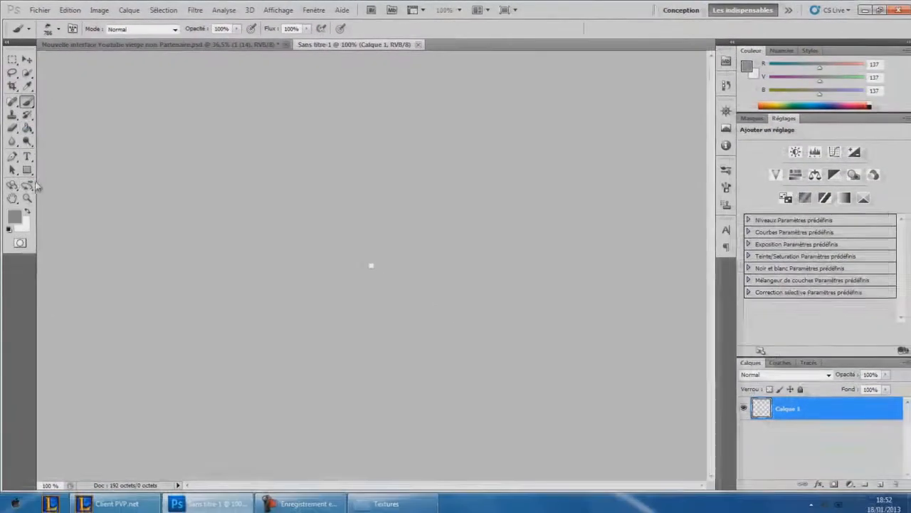
pyautogui.click(27, 197)
pyautogui.click(369, 264)
pyautogui.moveTo(297, 279); pyautogui.dragTo(645, 246)
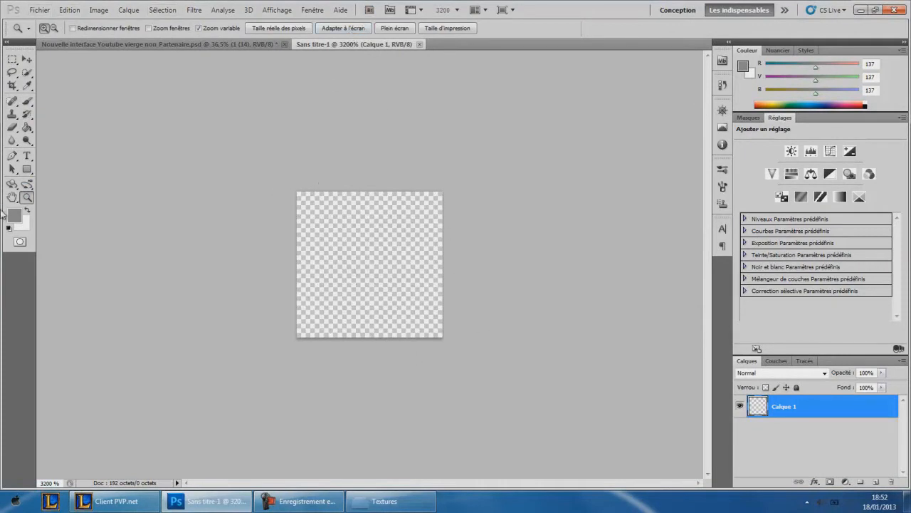
pyautogui.hotkey('ctrl', 'n')
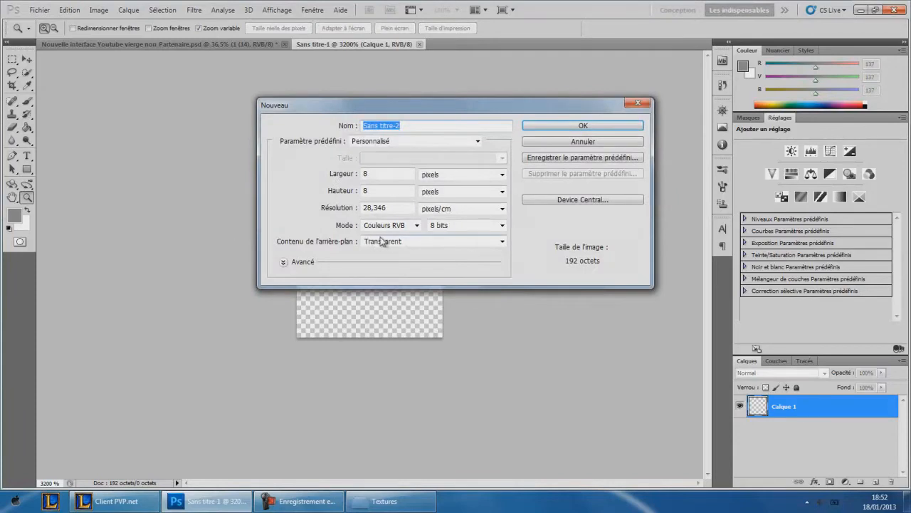
pyautogui.click(382, 241)
pyautogui.click(499, 272)
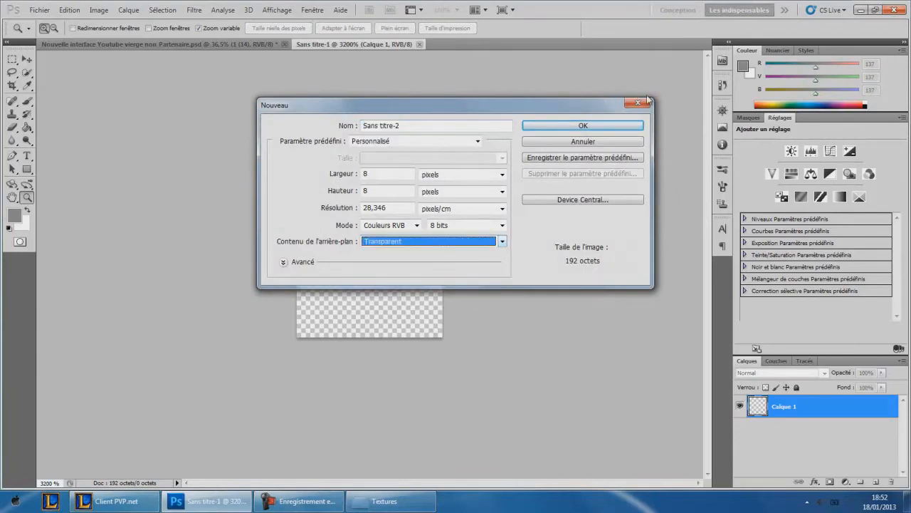
pyautogui.click(643, 102)
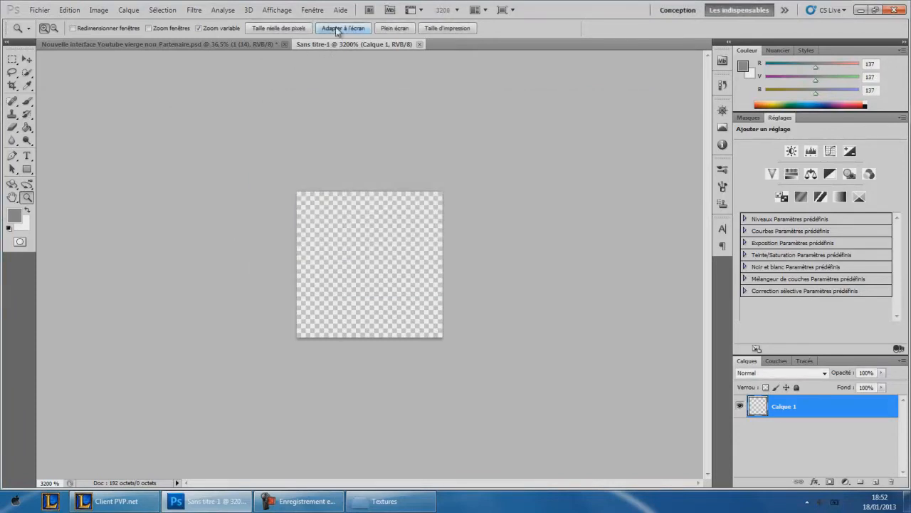
pyautogui.click(27, 59)
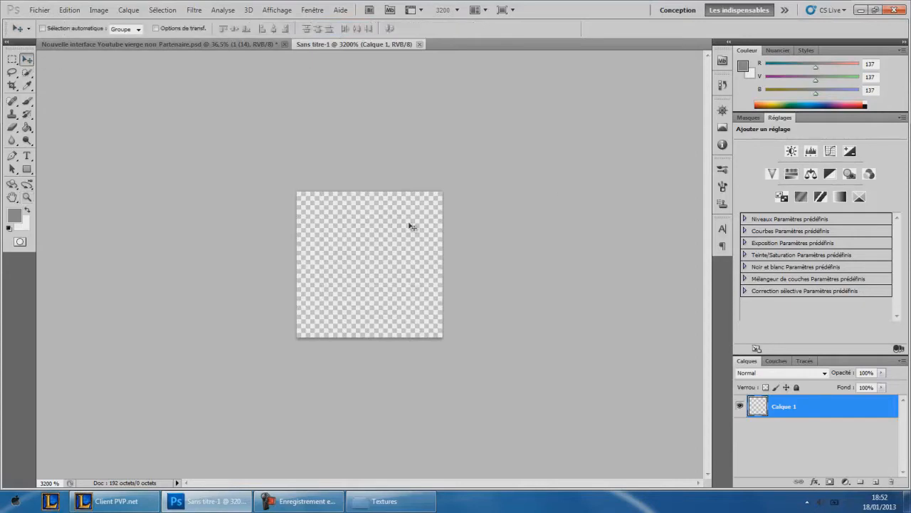
# - Set the foreground colour to black, RGB 0, 0, 0
pyautogui.click(11, 217)
pyautogui.write('0')
pyautogui.click(570, 118)
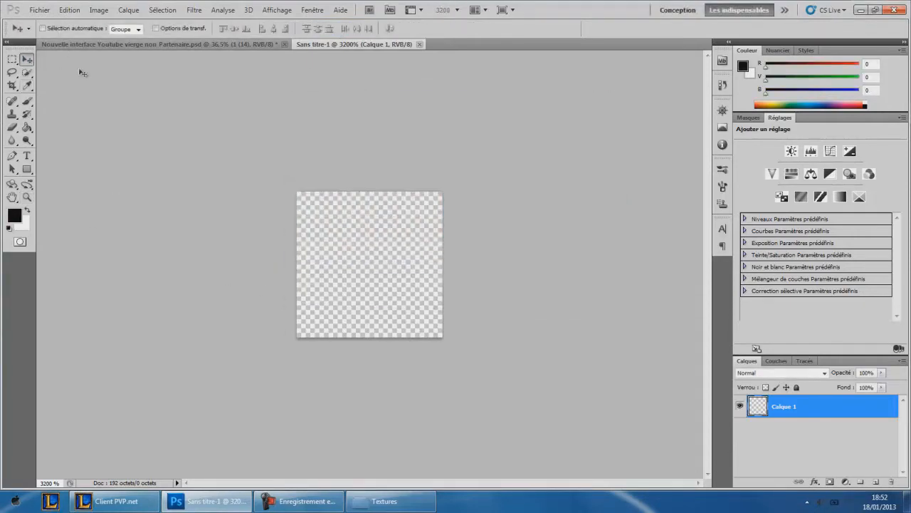
# - Select the single pixel in the canvas's upper-left corner and fill it with black in Normal mode at 100% opacity
pyautogui.click(13, 61)
pyautogui.moveTo(298, 193); pyautogui.dragTo(307, 198)
pyautogui.rightClick(306, 199)
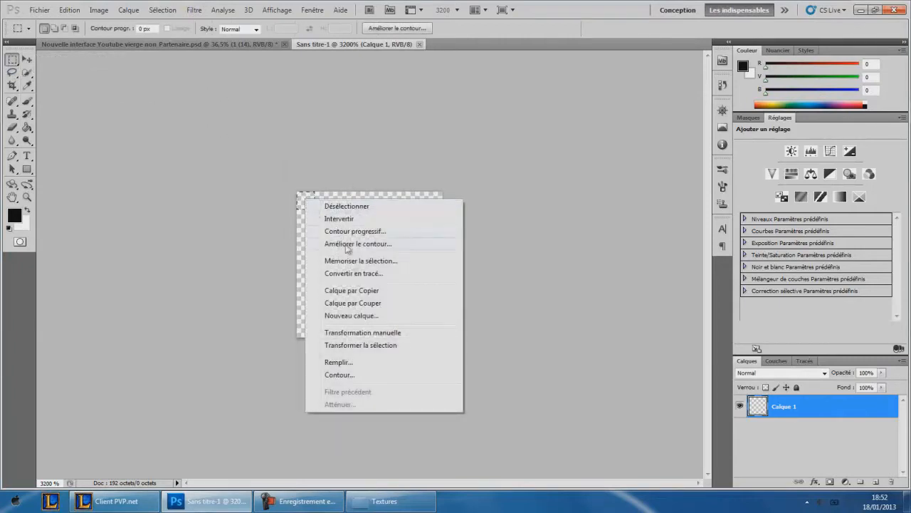
pyautogui.click(340, 363)
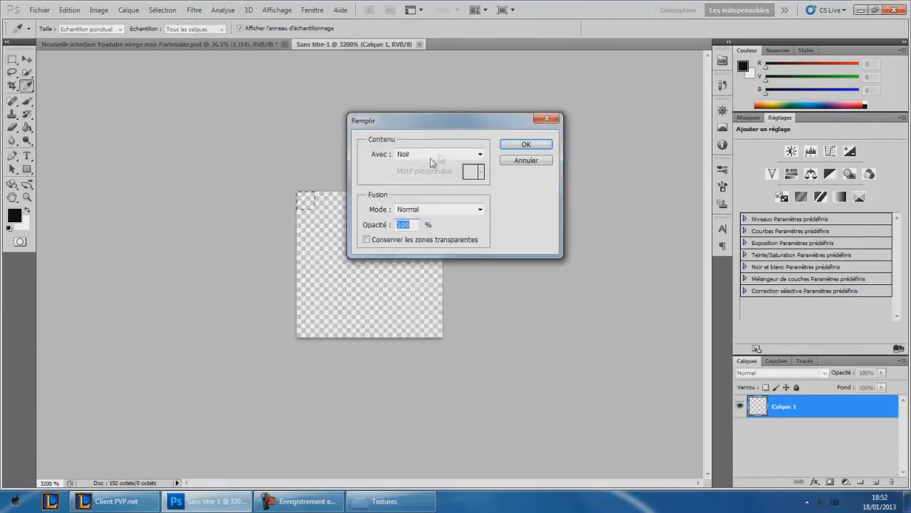
pyautogui.click(480, 154)
pyautogui.click(406, 238)
pyautogui.click(526, 144)
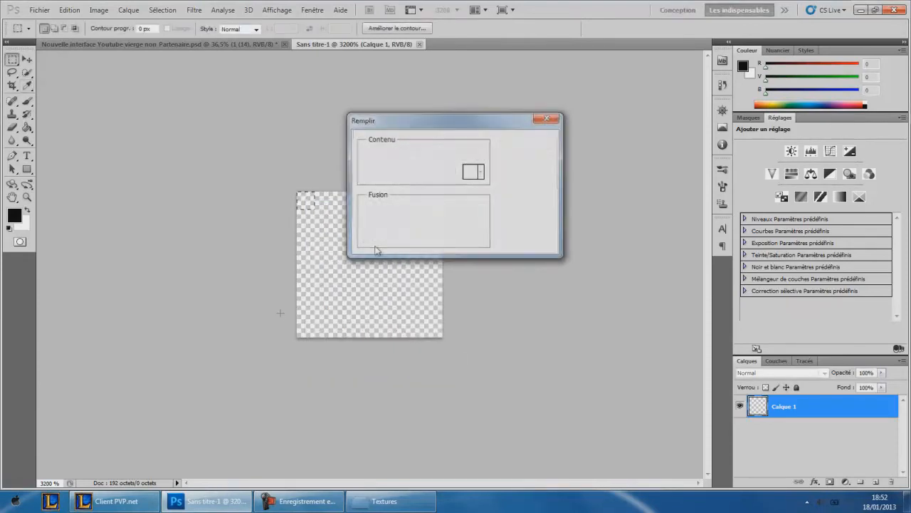
# - Deselect the filled corner pixel and duplicate its layer
pyautogui.rightClick(198, 193)
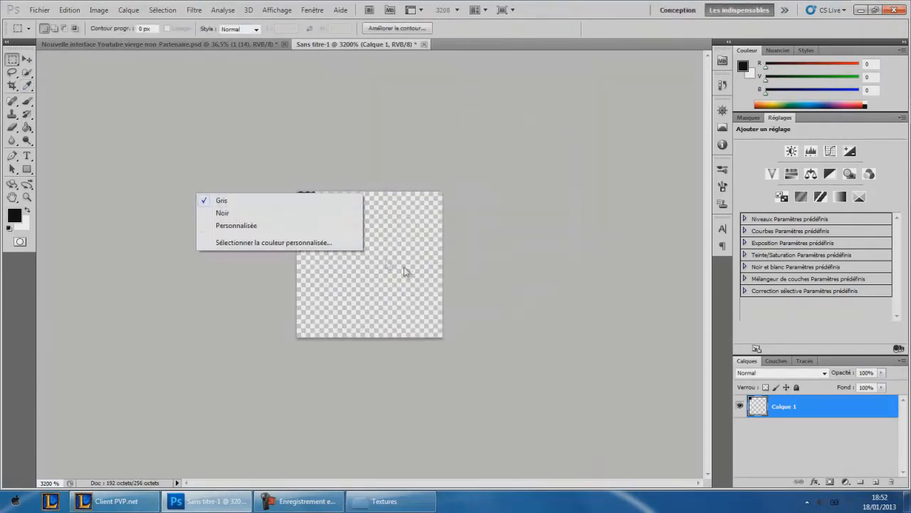
pyautogui.rightClick(387, 260)
pyautogui.rightClick(304, 198)
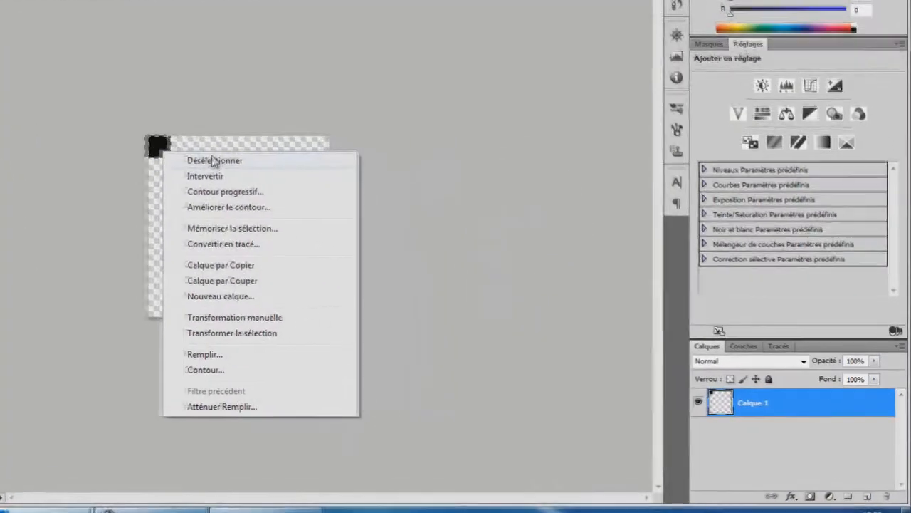
pyautogui.click(214, 160)
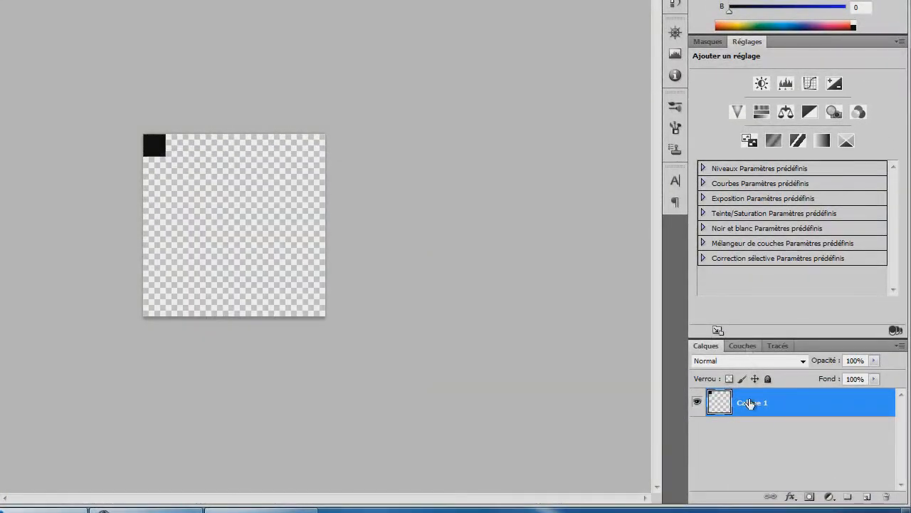
pyautogui.hotkey('ctrl', 'j')
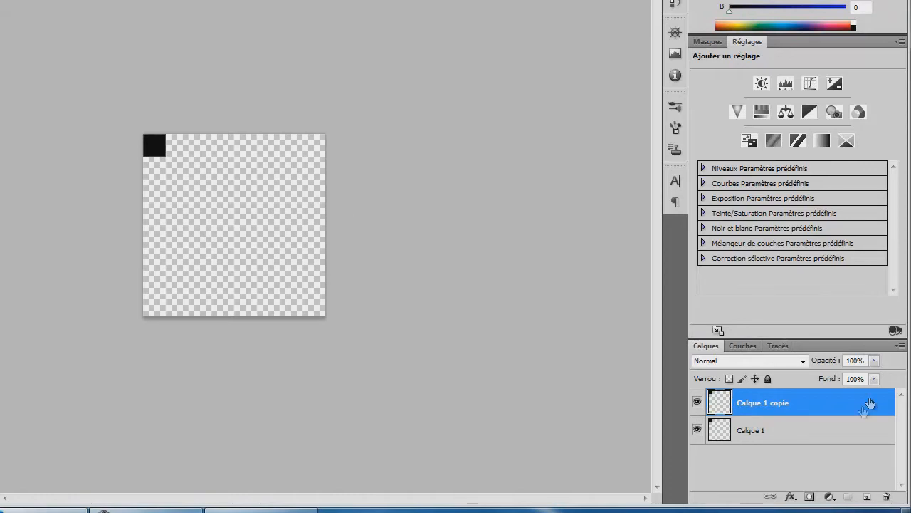
pyautogui.keyDown('shift'); pyautogui.click(802, 439); pyautogui.keyUp('shift')
pyautogui.rightClick(772, 422)
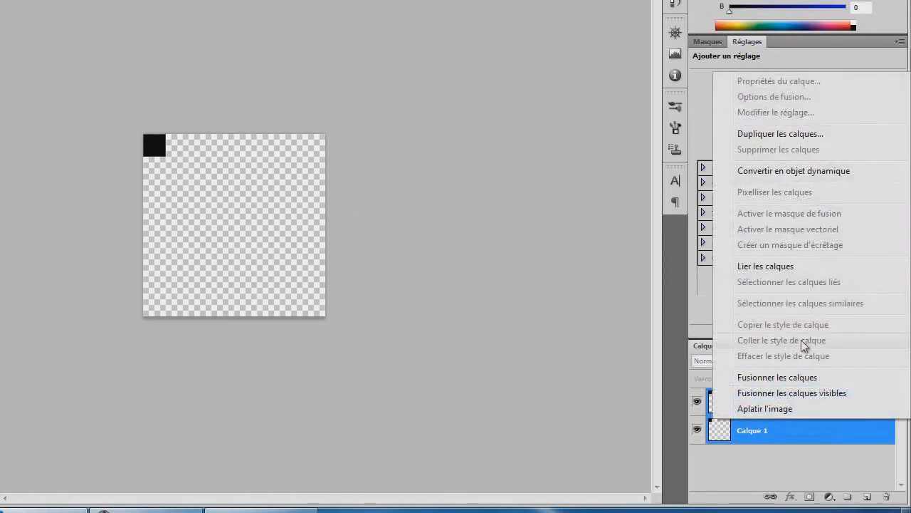
pyautogui.click(153, 141)
pyautogui.moveTo(152, 141)
pyautogui.mouseDown()
pyautogui.moveTo(161, 155)
pyautogui.moveTo(152, 150)
pyautogui.mouseUp()
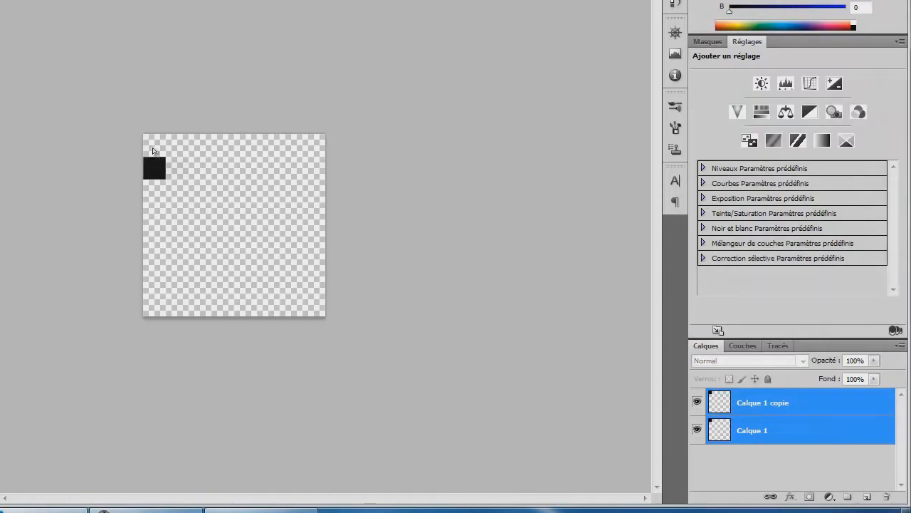
# - Move the duplicated pixel one pixel right and one down, diagonal to the original, and merge the two layers
pyautogui.click(776, 404)
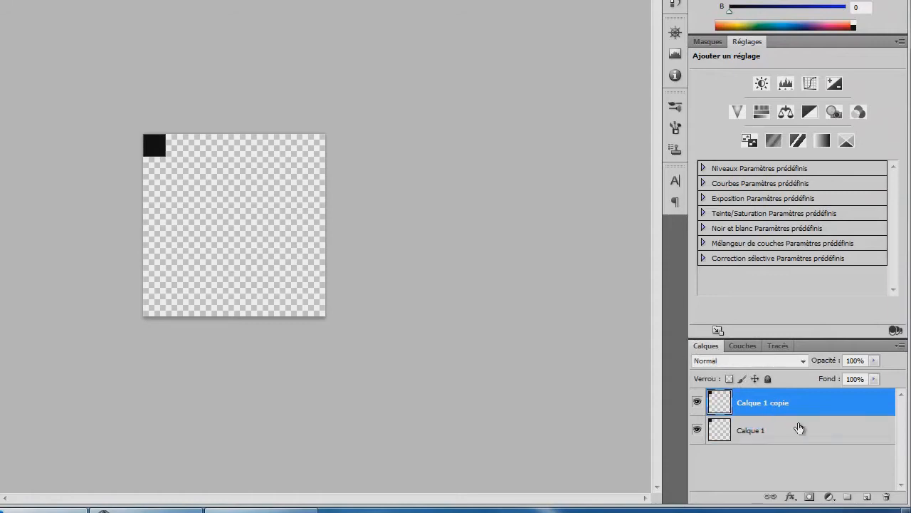
pyautogui.moveTo(170, 160); pyautogui.dragTo(182, 178)
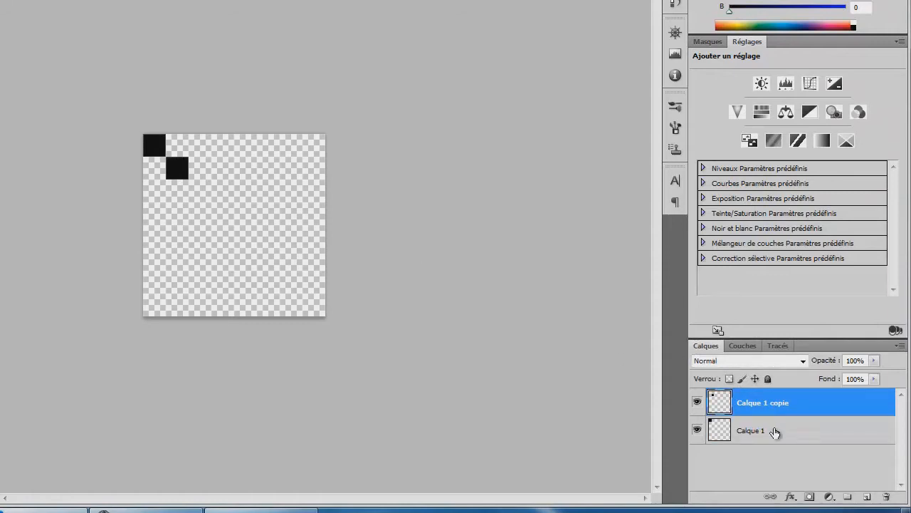
pyautogui.keyDown('shift'); pyautogui.click(775, 432); pyautogui.keyUp('shift')
pyautogui.rightClick(774, 432)
pyautogui.click(804, 386)
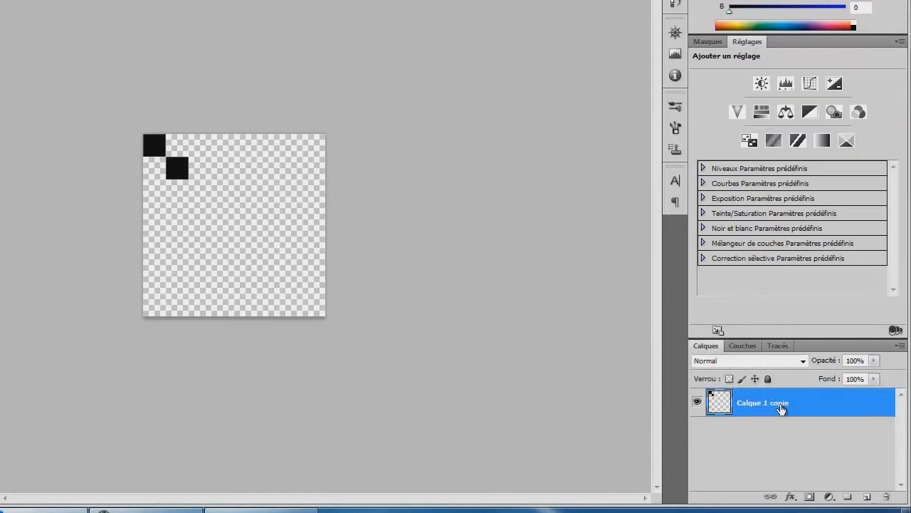
# - Duplicate the two-pixel diagonal, move the copy two pixels right and down to continue the line, and merge both layers
pyautogui.hotkey('ctrl', 'j')
pyautogui.moveTo(171, 183); pyautogui.dragTo(212, 221)
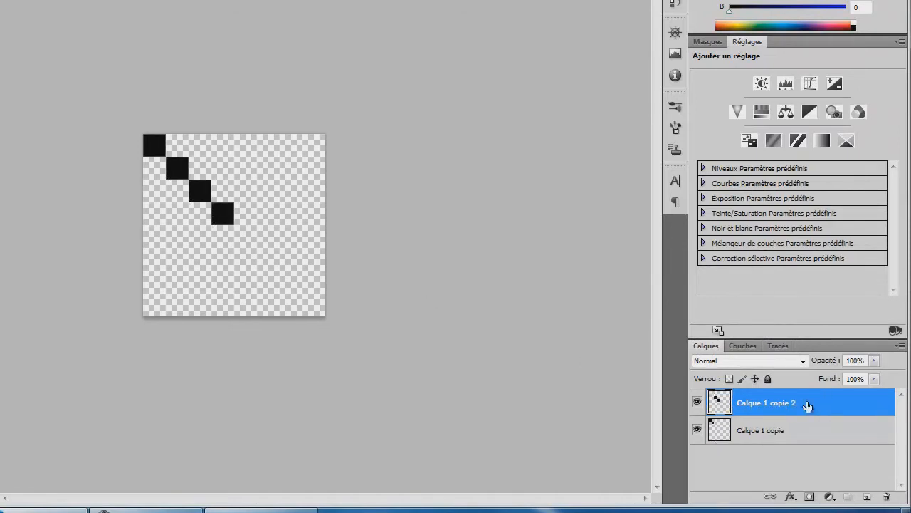
pyautogui.keyDown('shift'); pyautogui.click(779, 436); pyautogui.keyUp('shift')
pyautogui.rightClick(775, 417)
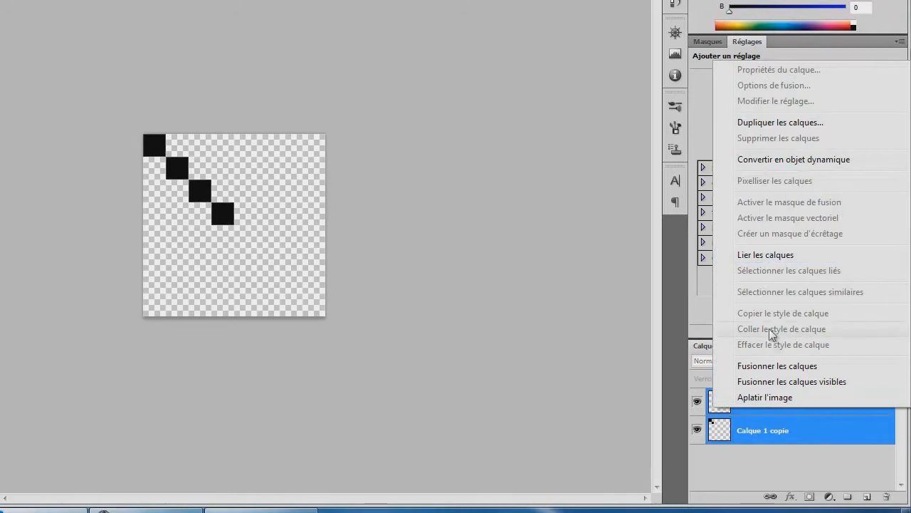
# - Merge the selected square layers, duplicate the result and move the copy down along the diagonal to reach the canvas's opposite corner
pyautogui.click(756, 370)
pyautogui.hotkey('ctrl', 'j')
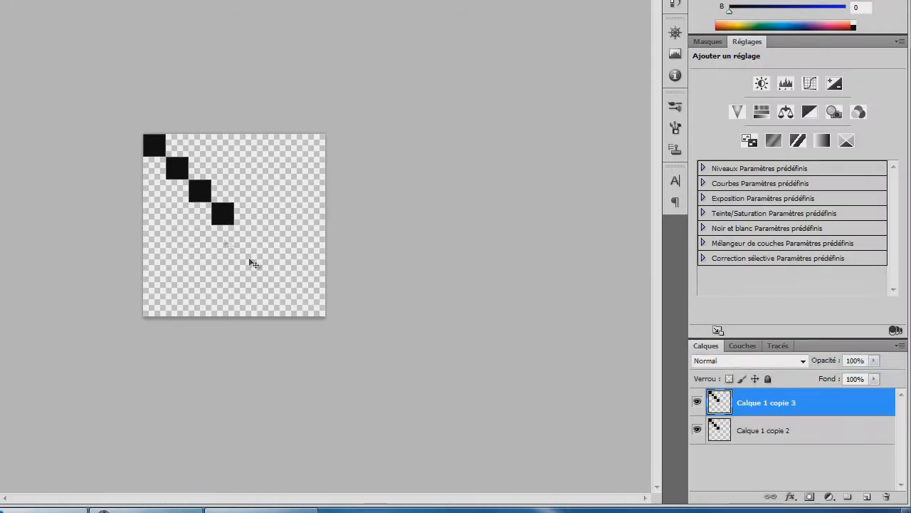
pyautogui.moveTo(222, 224); pyautogui.dragTo(304, 322)
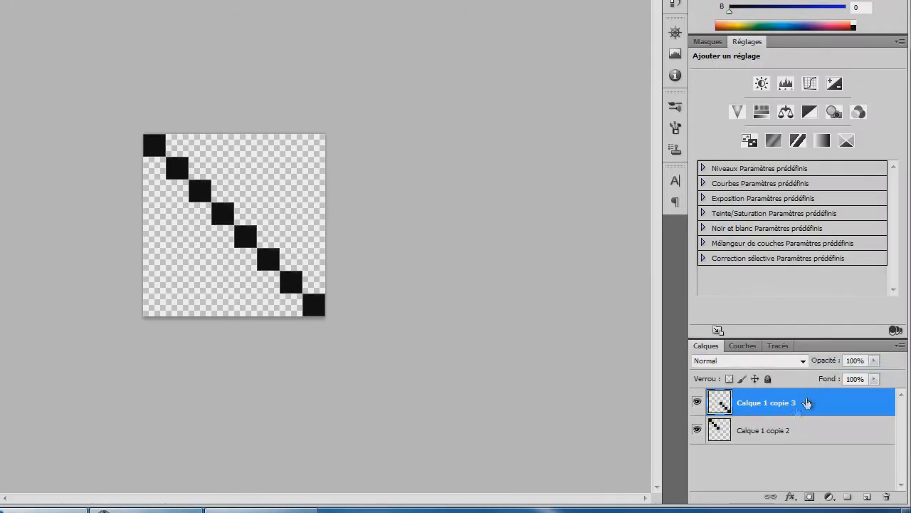
# - Merge the two diagonal halves, Calque 1 copie 3 and Calque 1 copie 2, into a single layer
pyautogui.keyDown('shift'); pyautogui.click(769, 438); pyautogui.keyUp('shift')
pyautogui.rightClick(769, 436)
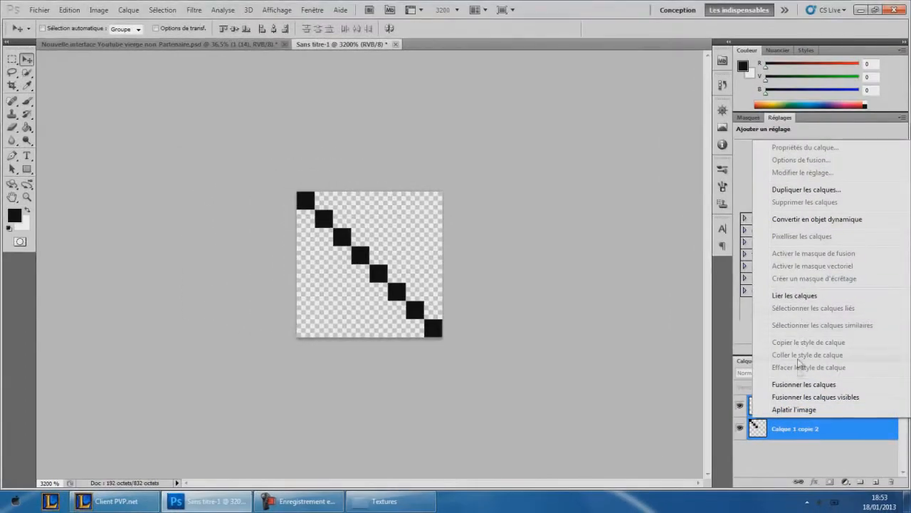
pyautogui.click(791, 384)
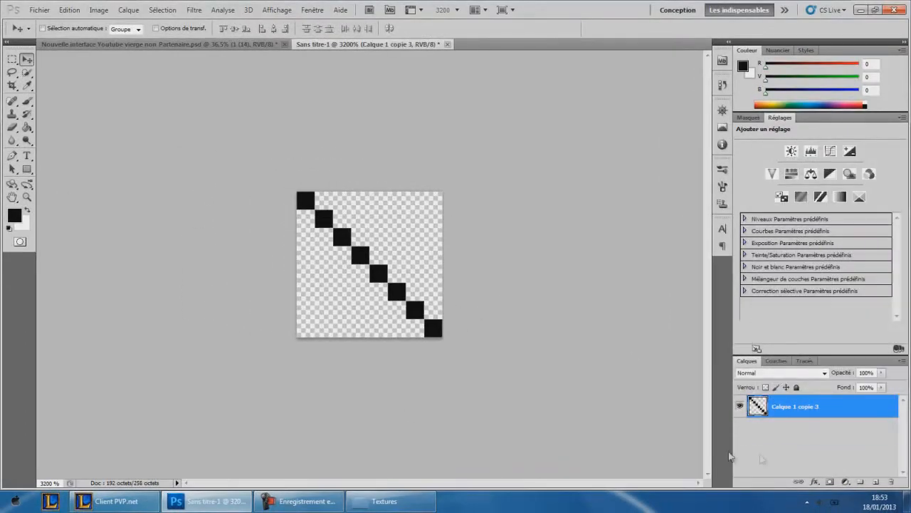
pyautogui.click(808, 445)
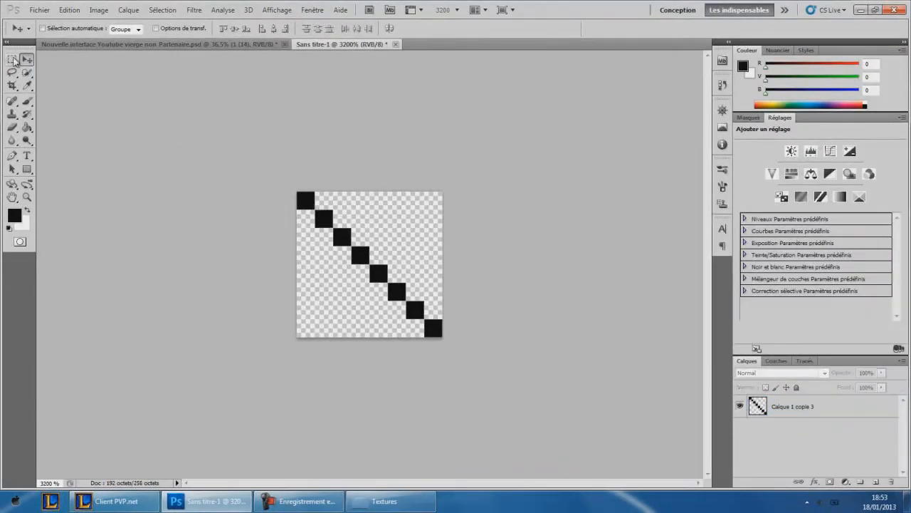
# - Select the whole canvas and define it as a pattern named Carrer
pyautogui.click(13, 59)
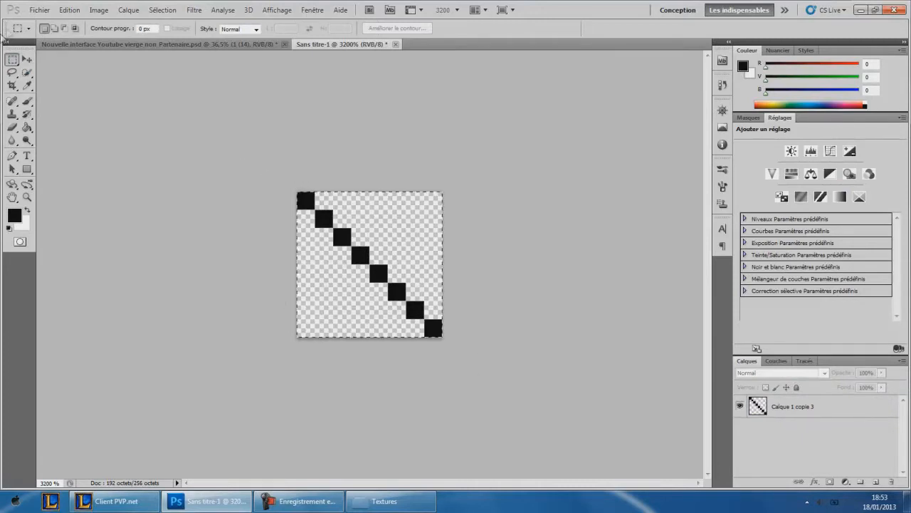
pyautogui.click(78, 11)
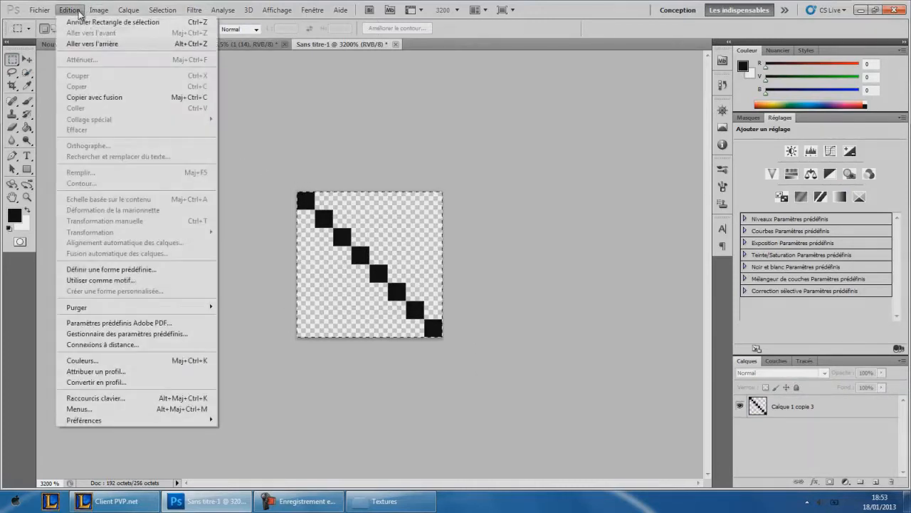
pyautogui.click(136, 281)
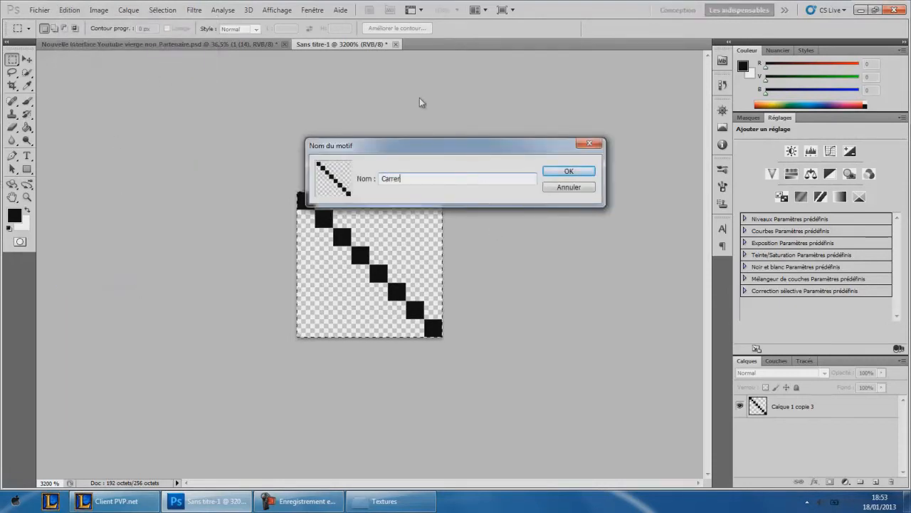
pyautogui.write('Carré')
pyautogui.click(562, 172)
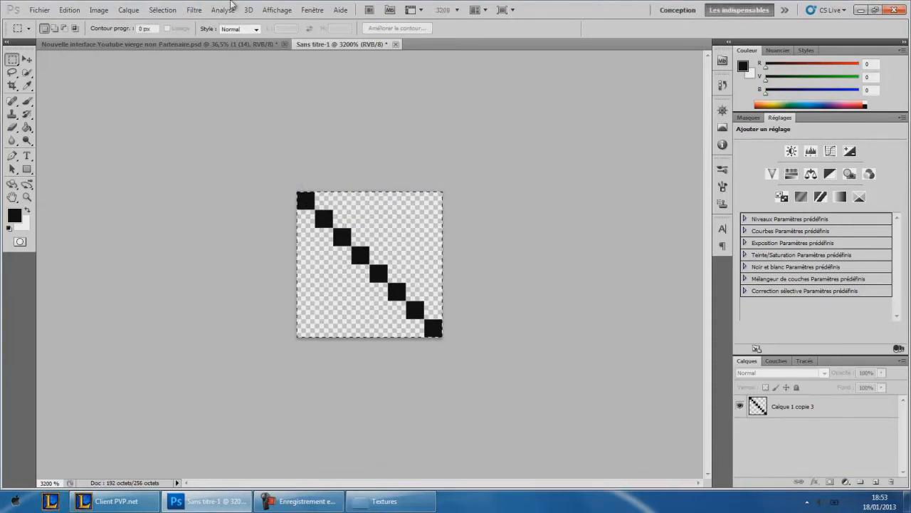
pyautogui.click(396, 44)
pyautogui.press('Return')
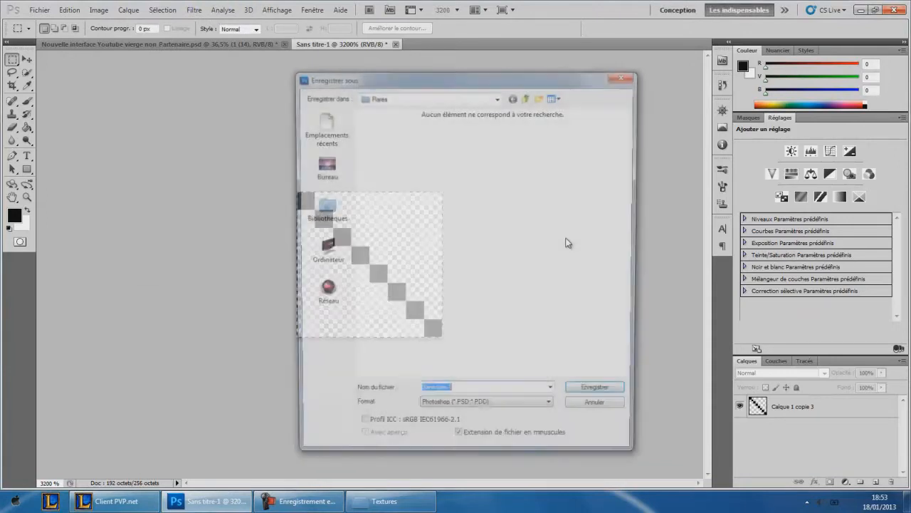
pyautogui.click(595, 401)
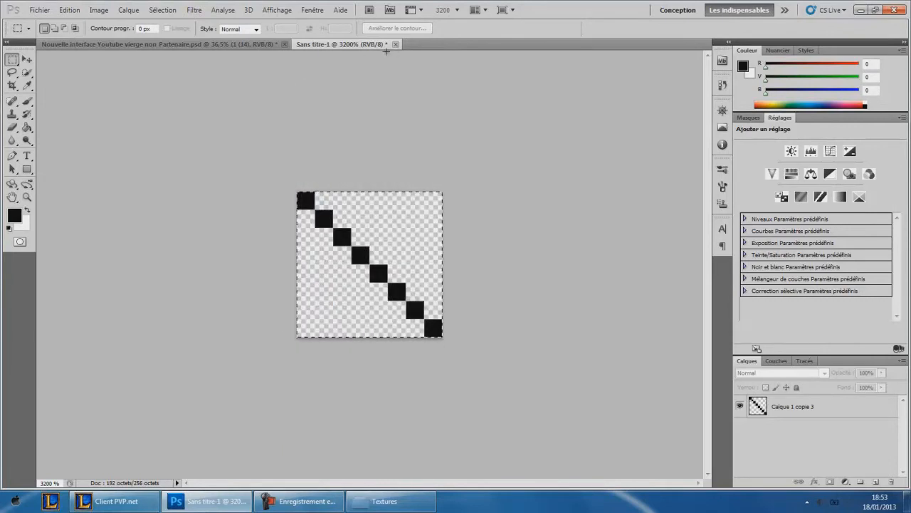
# - Close the untitled pattern document without saving it
pyautogui.click(396, 44)
pyautogui.click(455, 192)
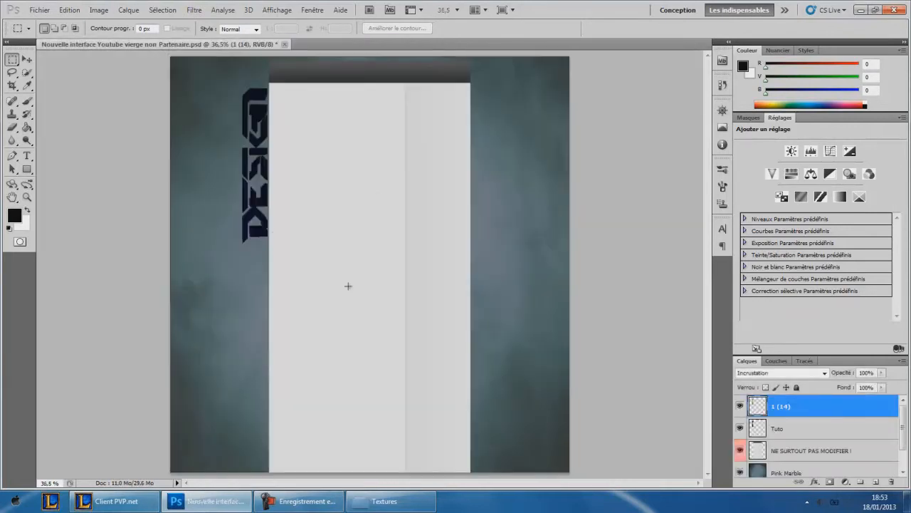
pyautogui.click(26, 59)
pyautogui.click(812, 428)
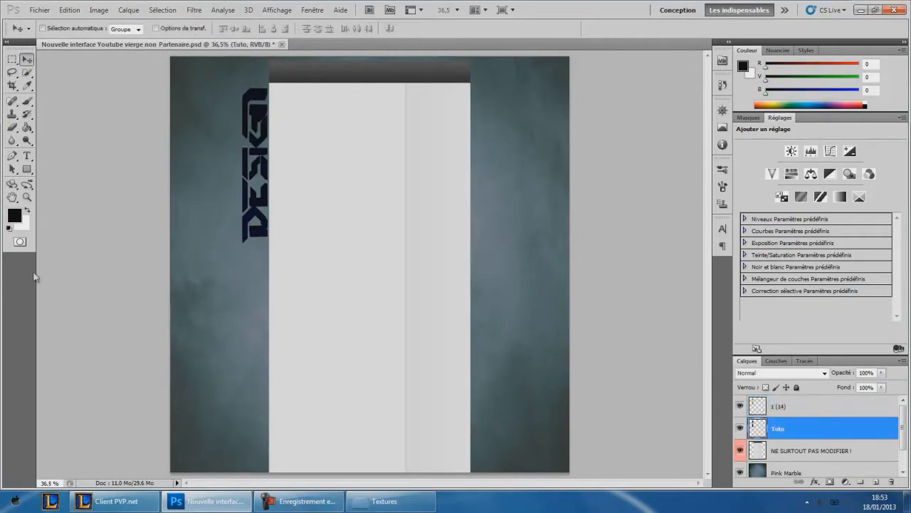
pyautogui.click(824, 406)
pyautogui.click(878, 482)
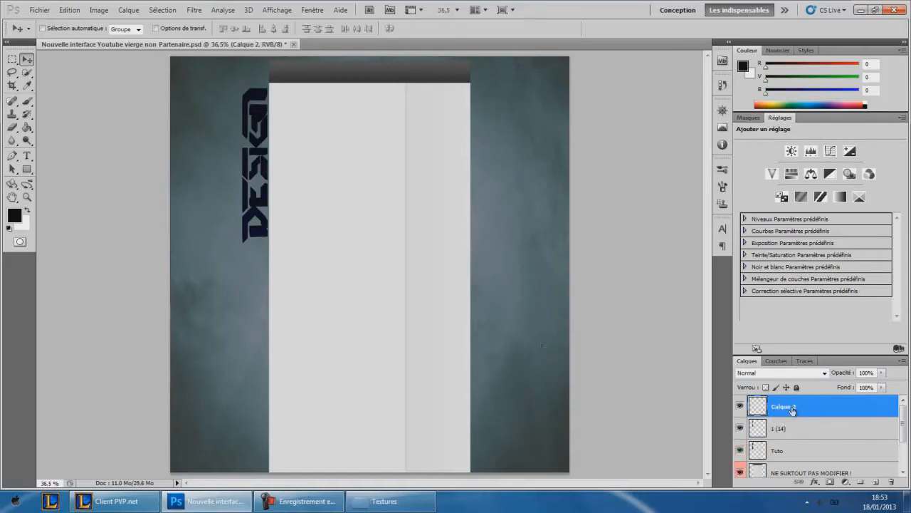
pyautogui.doubleClick(829, 416)
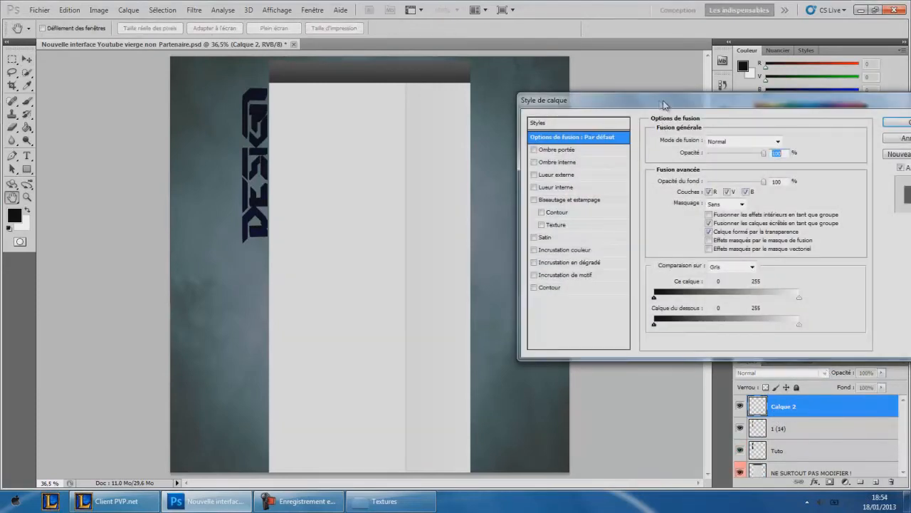
pyautogui.moveTo(663, 104); pyautogui.dragTo(467, 83)
pyautogui.click(385, 252)
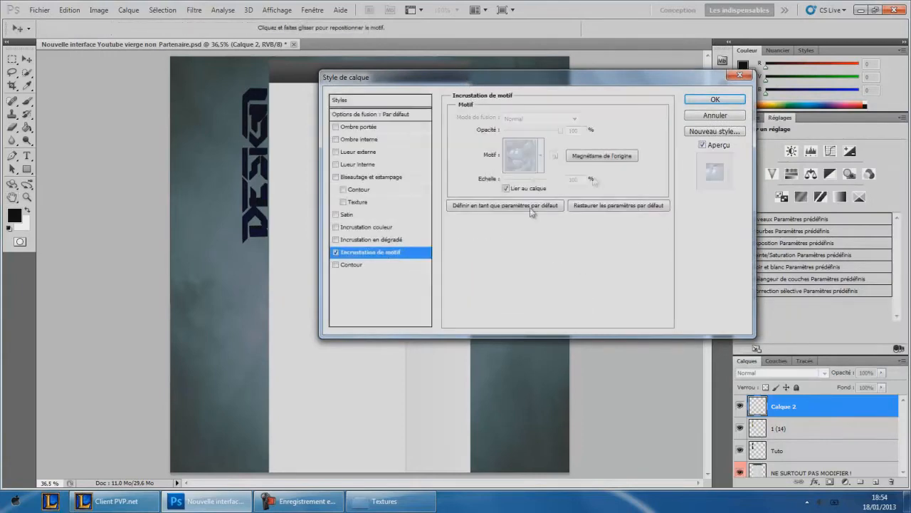
pyautogui.click(715, 116)
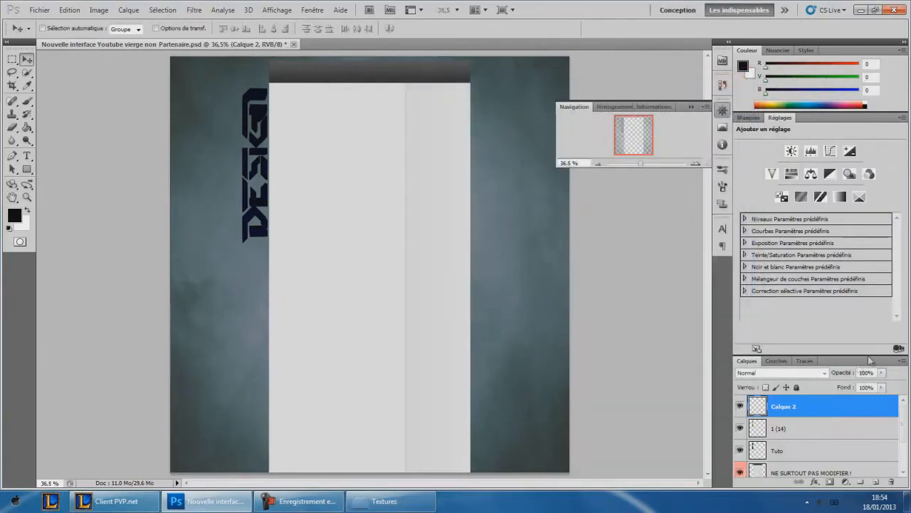
pyautogui.click(723, 110)
pyautogui.press('Delete')
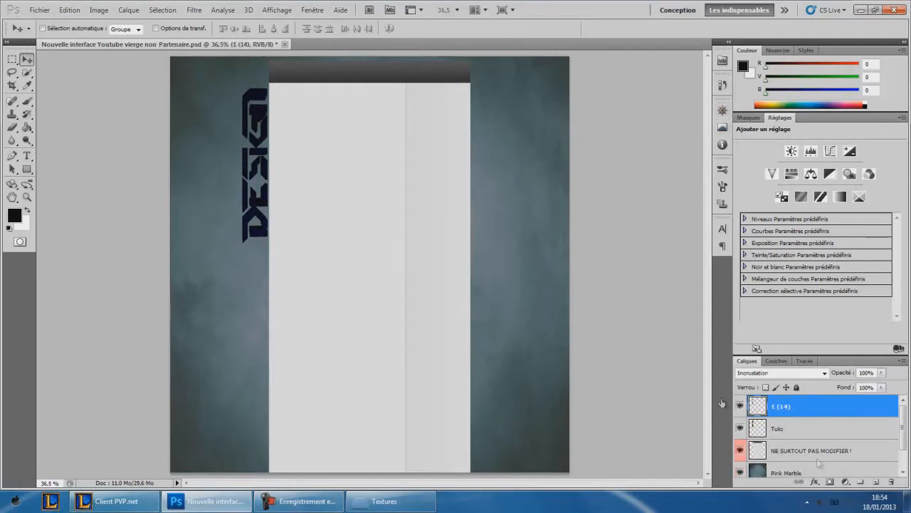
# - Enable a Pattern Overlay (Incrustation de motif) on the Pink Marble layer, using the diagonal black squares pattern
pyautogui.click(788, 474)
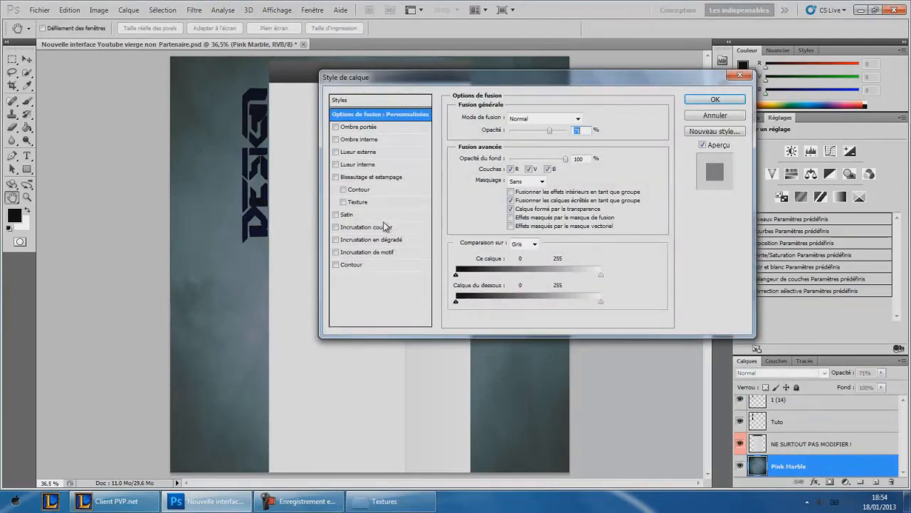
pyautogui.click(336, 240)
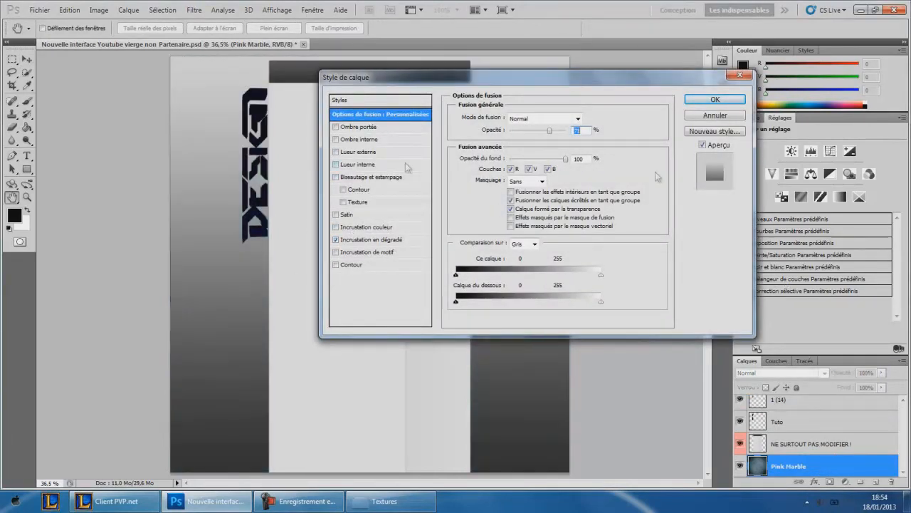
pyautogui.click(362, 240)
pyautogui.click(336, 253)
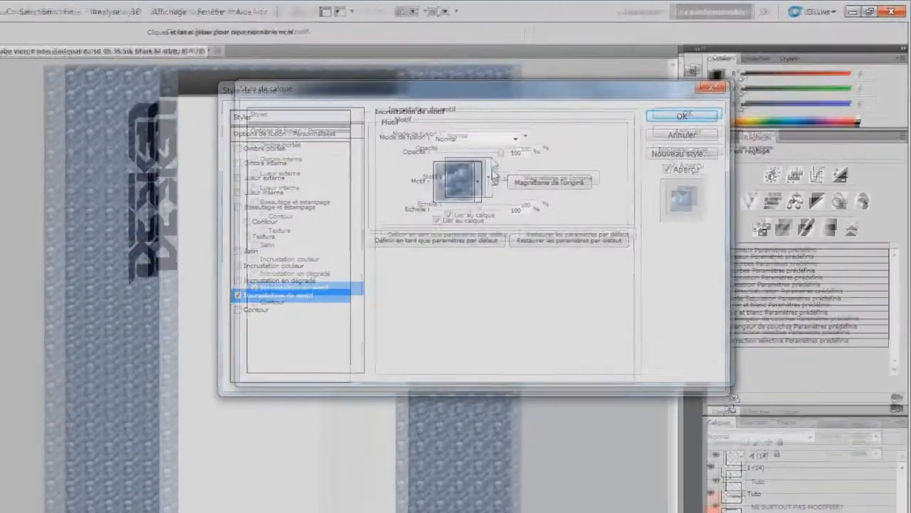
pyautogui.click(540, 155)
pyautogui.click(512, 195)
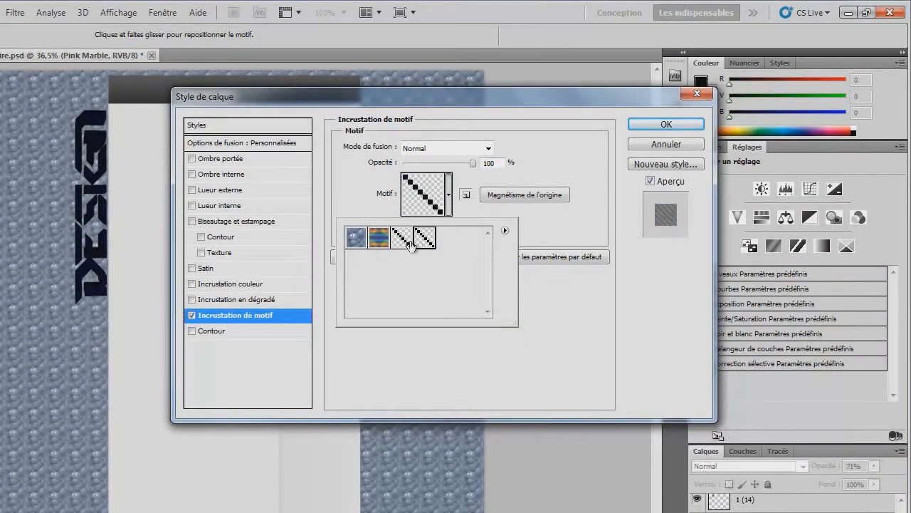
pyautogui.click(407, 244)
pyautogui.click(420, 244)
pyautogui.click(554, 310)
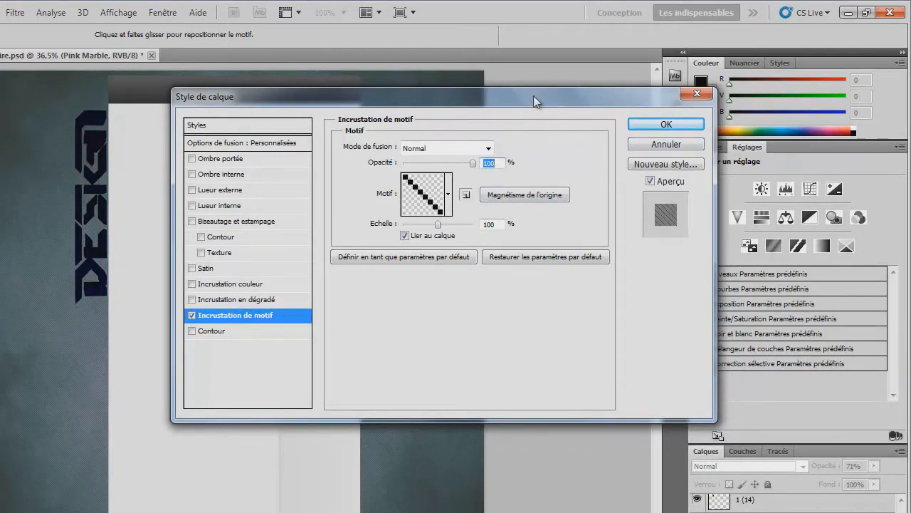
# - Try pattern overlay scales of 907, 239, 230 and 12 % on the Pink Marble layer
pyautogui.moveTo(462, 103); pyautogui.dragTo(523, 96)
pyautogui.moveTo(518, 216); pyautogui.dragTo(530, 211)
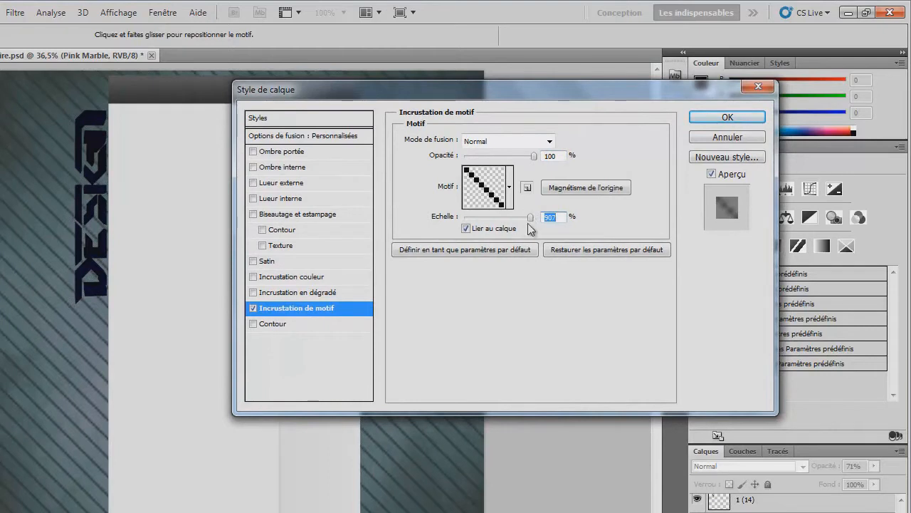
pyautogui.moveTo(529, 218); pyautogui.dragTo(505, 222)
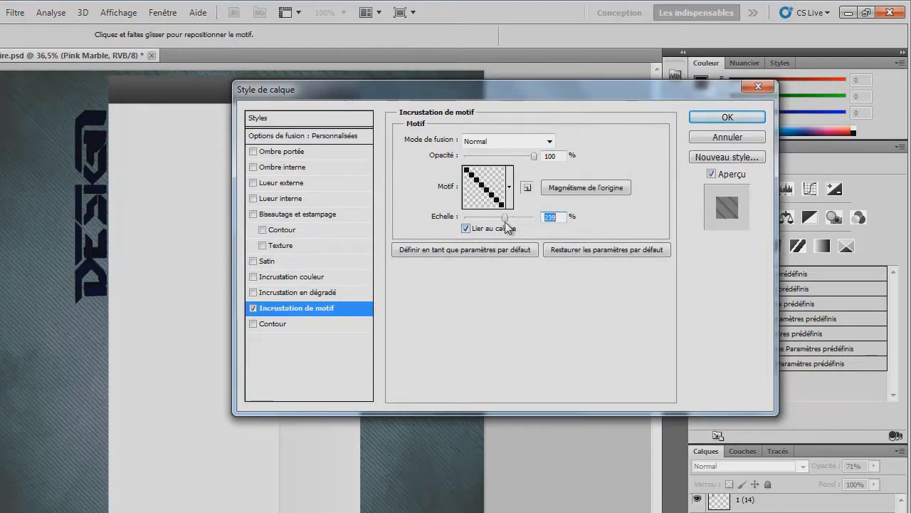
pyautogui.write('230')
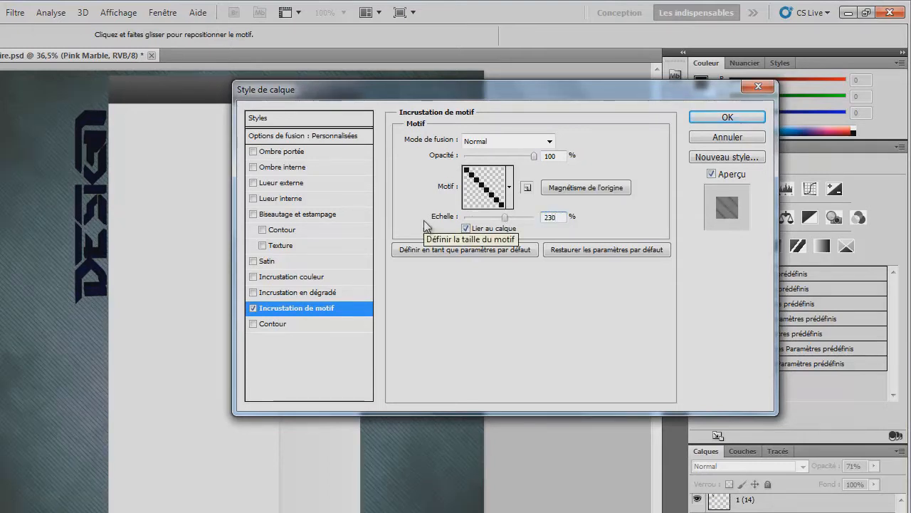
pyautogui.press('BackSpace')
pyautogui.press('BackSpace')
pyautogui.write('20')
pyautogui.press('BackSpace')
pyautogui.press('BackSpace')
pyautogui.press('BackSpace')
pyautogui.write('12')
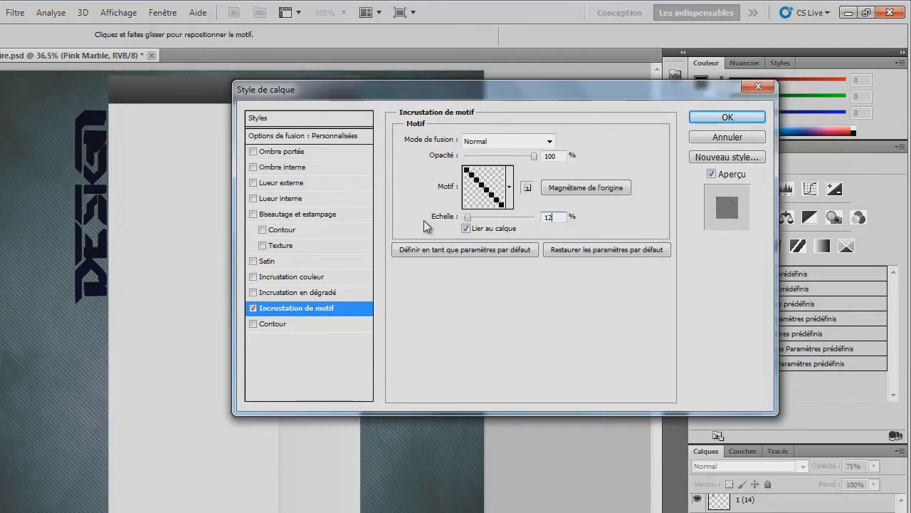
# - Set the pattern overlay's scale to 200 % and apply the layer style to Pink Marble
pyautogui.press('BackSpace')
pyautogui.press('BackSpace')
pyautogui.write('200')
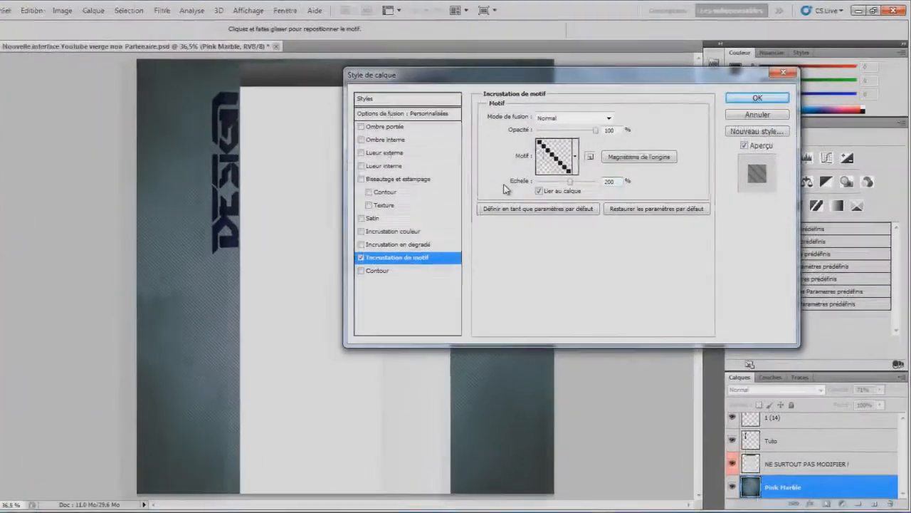
pyautogui.press('Return')
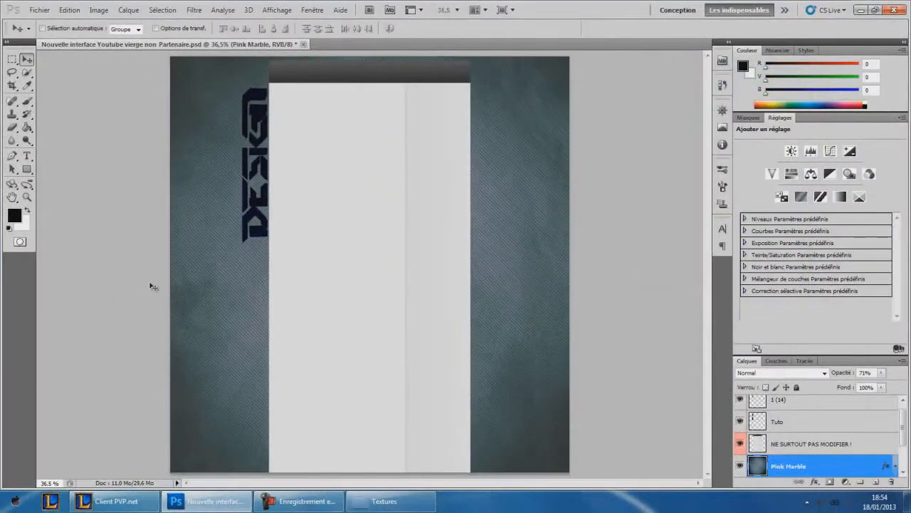
# - Examine the diagonal line texture on the background up close, and fit the whole image back on screen
pyautogui.click(26, 198)
pyautogui.moveTo(250, 306); pyautogui.dragTo(445, 332)
pyautogui.moveTo(352, 411); pyautogui.dragTo(166, 208)
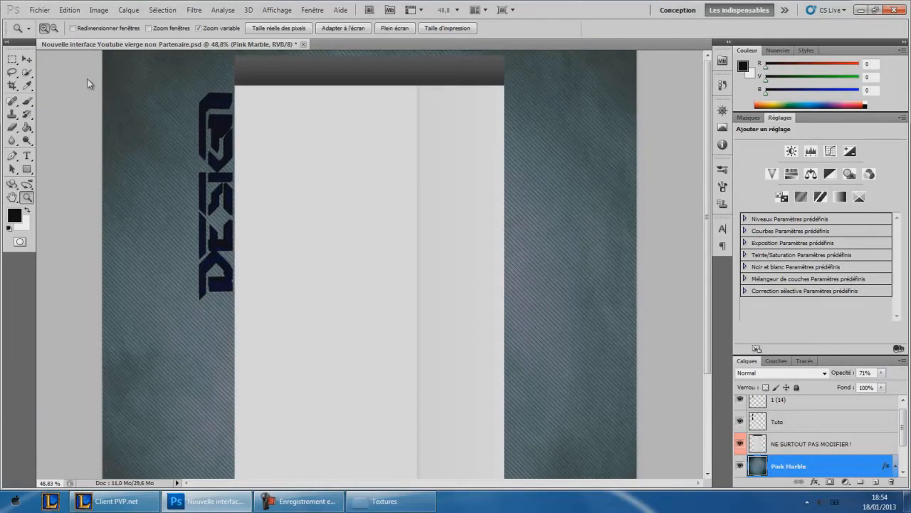
pyautogui.click(30, 59)
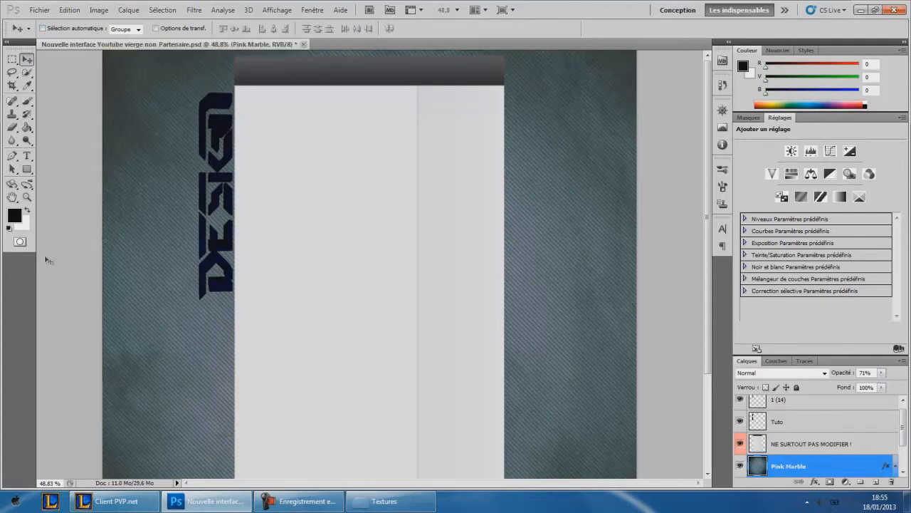
pyautogui.click(26, 197)
pyautogui.click(343, 28)
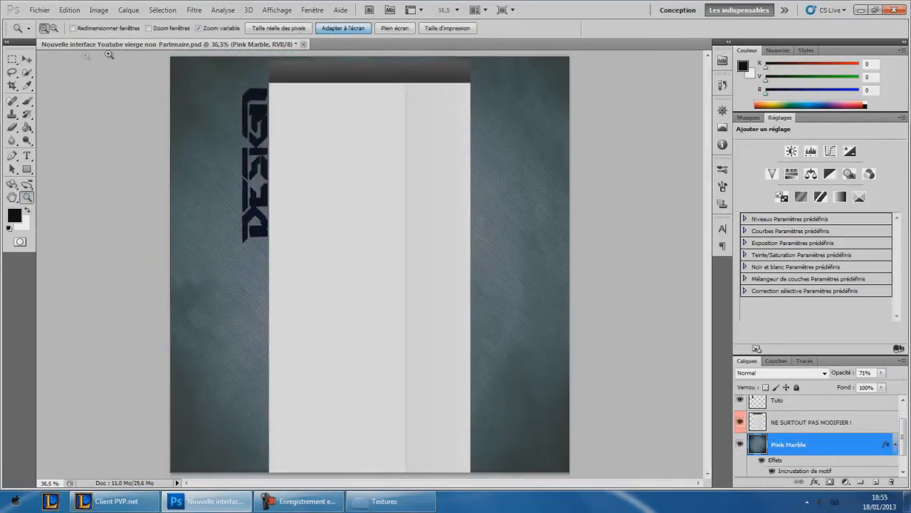
pyautogui.click(26, 59)
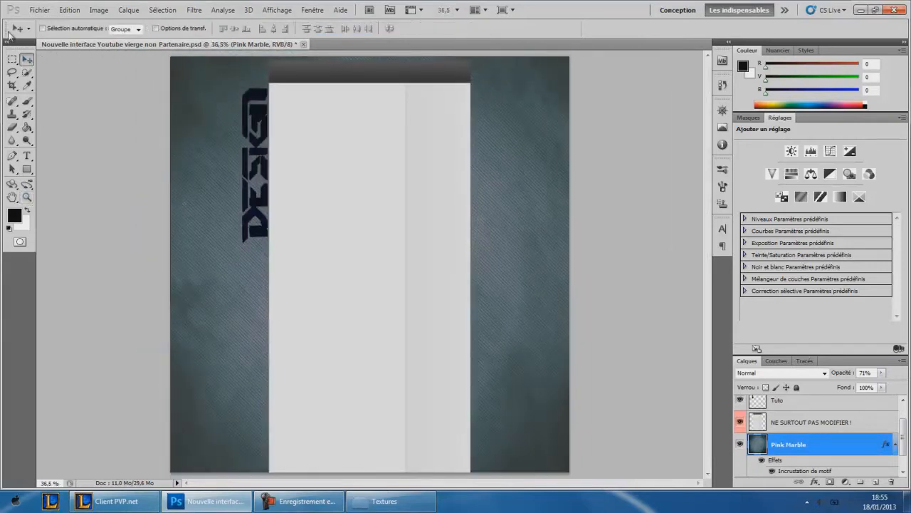
# - Create a new empty layer and place it between the Tuto and NE SURTOUT PAS MODIFIER ! layers
pyautogui.scroll(2, 869, 430)
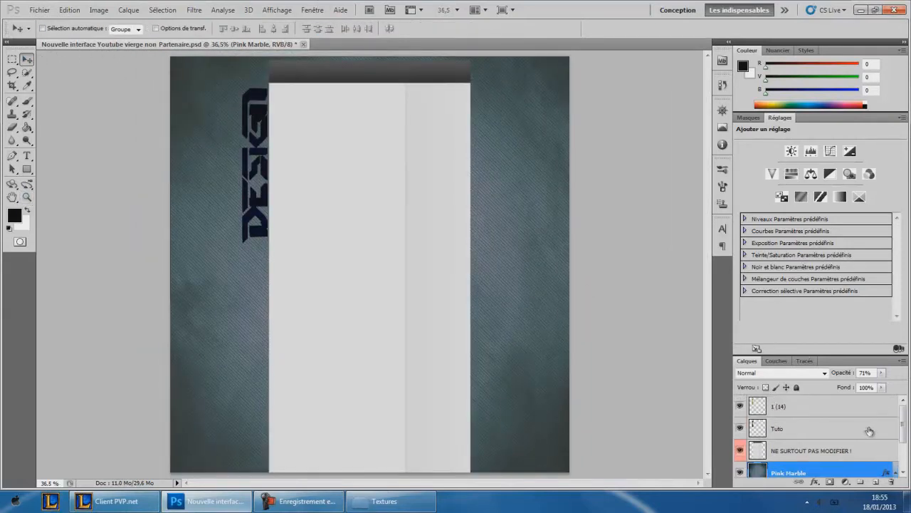
pyautogui.click(793, 425)
pyautogui.click(877, 485)
pyautogui.moveTo(803, 430); pyautogui.dragTo(785, 466)
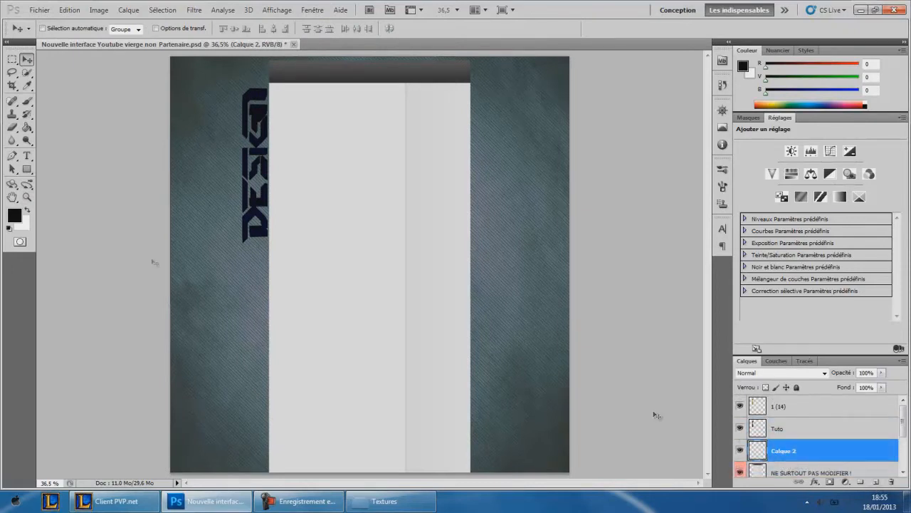
# - Activate the Brush tool, set the foreground colour to white, and undo a test brush mark made on the background
pyautogui.click(27, 101)
pyautogui.rightClick(242, 160)
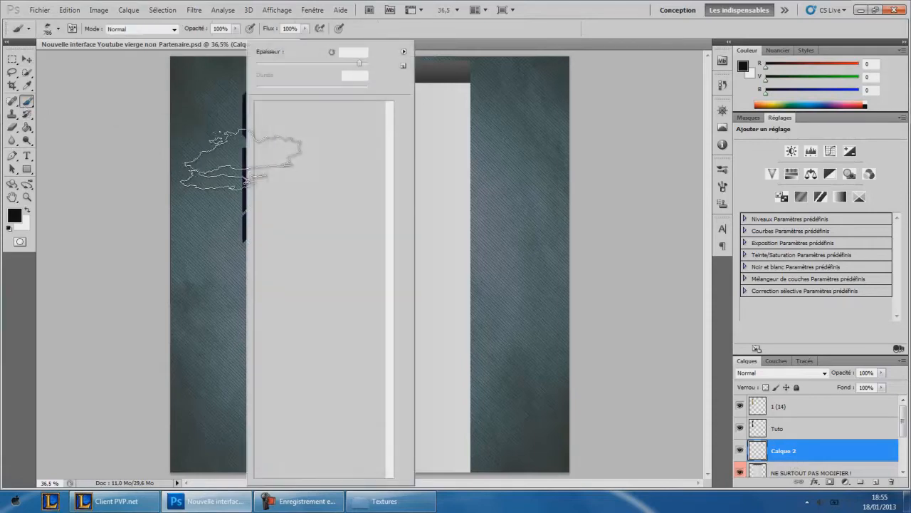
pyautogui.click(16, 215)
pyautogui.moveTo(367, 252)
pyautogui.mouseDown()
pyautogui.moveTo(342, 240)
pyautogui.moveTo(182, 3)
pyautogui.mouseUp()
pyautogui.click(542, 119)
pyautogui.click(530, 249)
pyautogui.hotkey('ctrl', 'z')
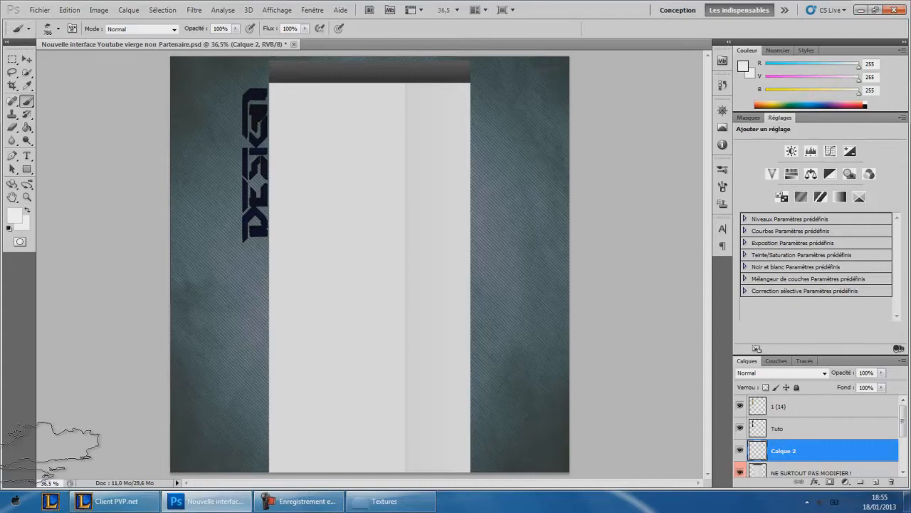
# - Switch to Google Chrome and search Google for "Brush Photoshop Nuages réaliste"
pyautogui.click(14, 501)
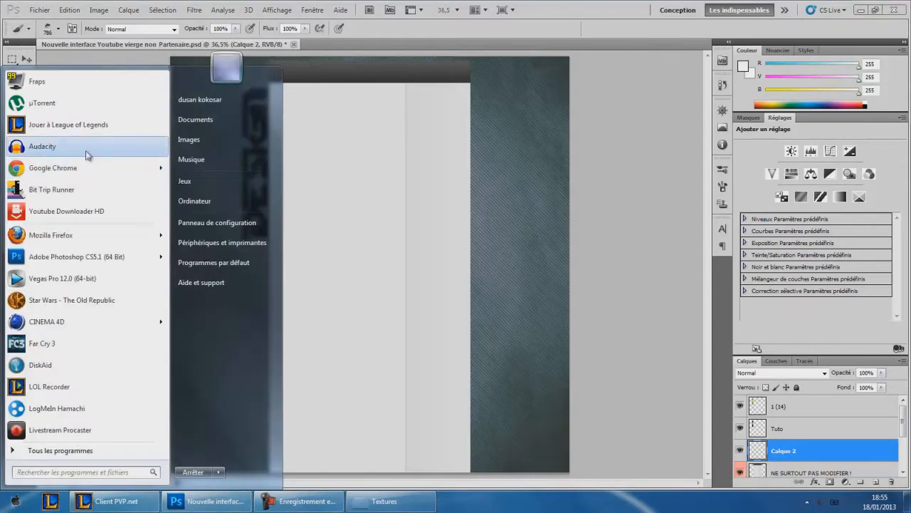
pyautogui.click(84, 171)
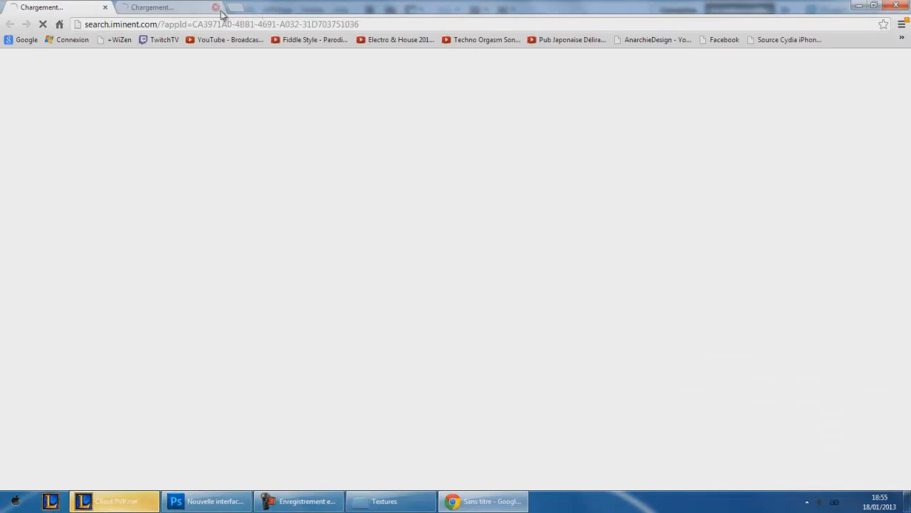
pyautogui.click(215, 7)
pyautogui.click(26, 40)
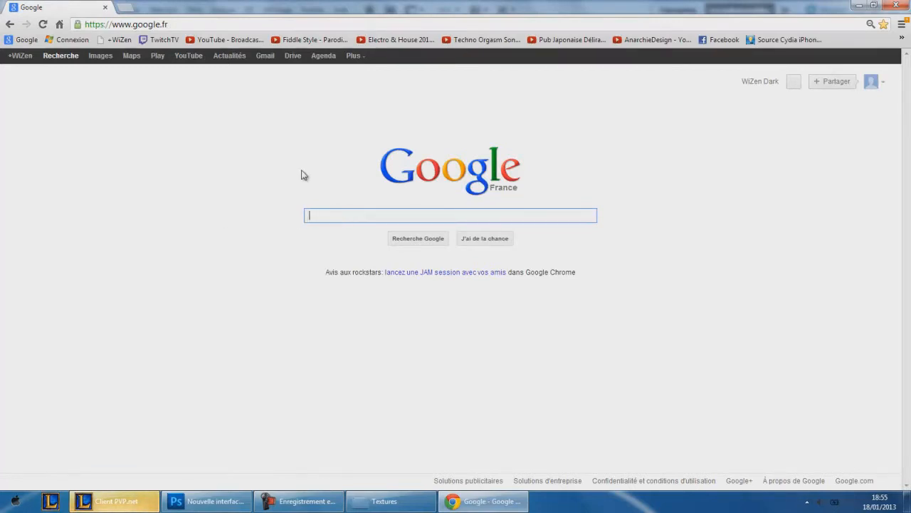
pyautogui.write('Bru')
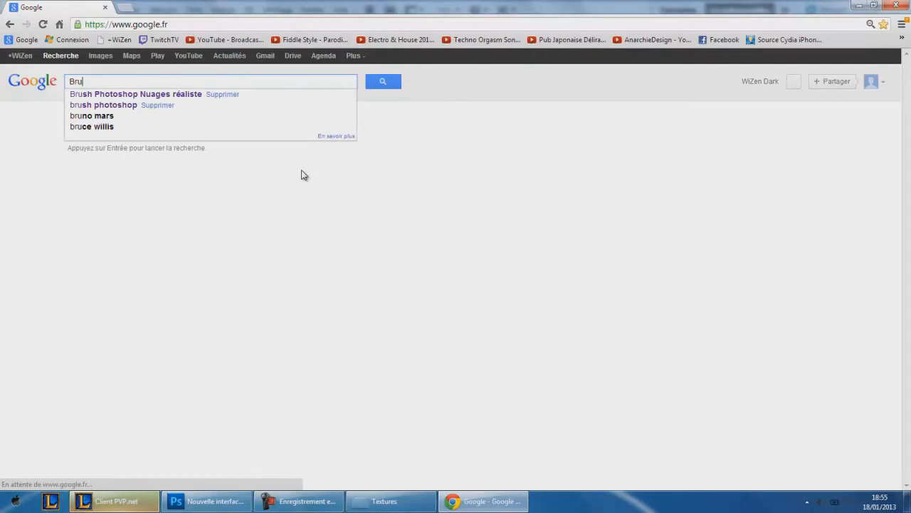
pyautogui.write('sh')
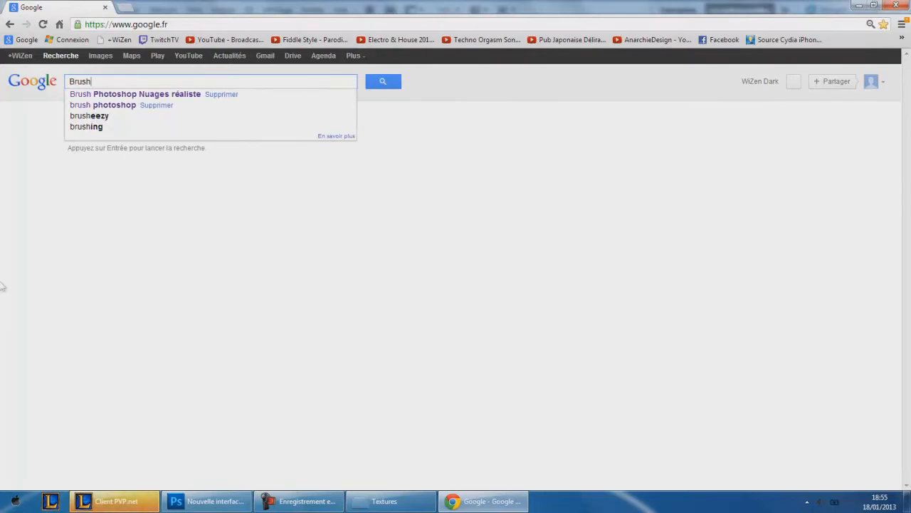
pyautogui.click(140, 94)
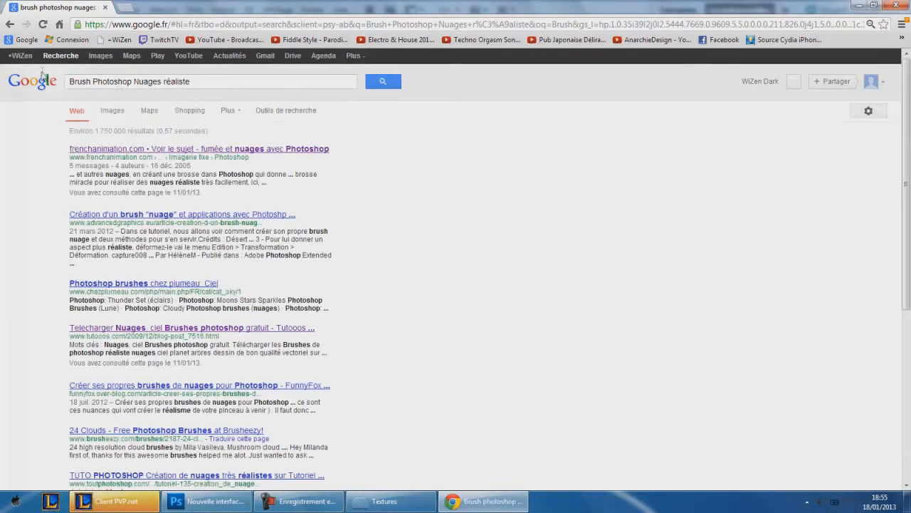
# - Look through the frenchanimation.com topic on smoke and clouds with Photoshop, and close the browser
pyautogui.click(84, 150)
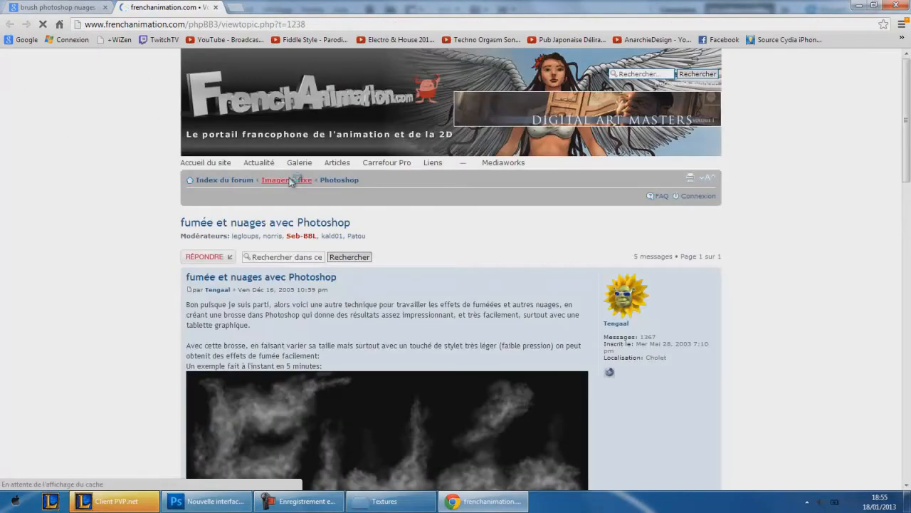
pyautogui.scroll(-10, 45, 246)
pyautogui.scroll(-3, 199, 250)
pyautogui.scroll(6, 261, 234)
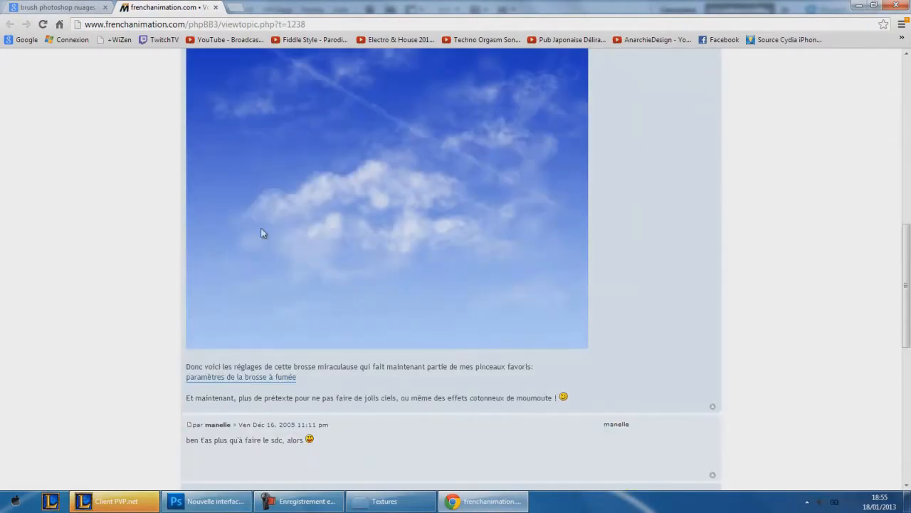
pyautogui.scroll(4, 456, 388)
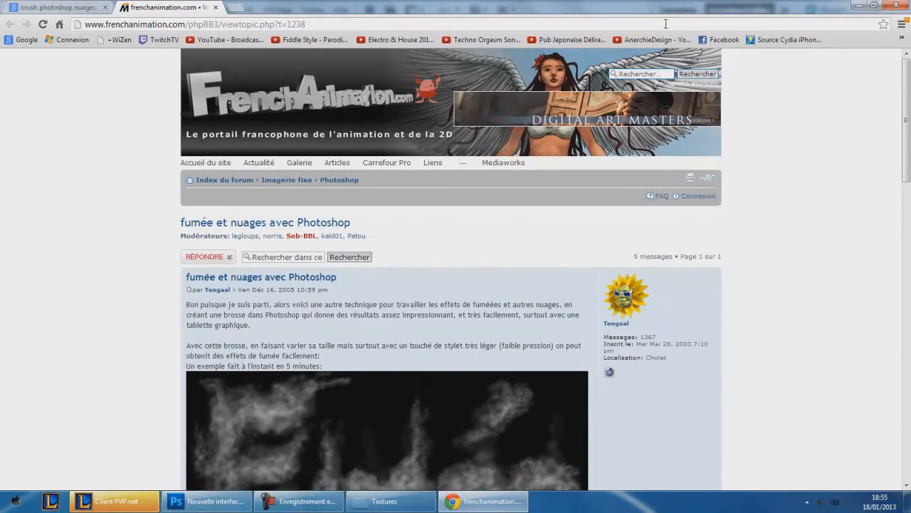
pyautogui.click(896, 5)
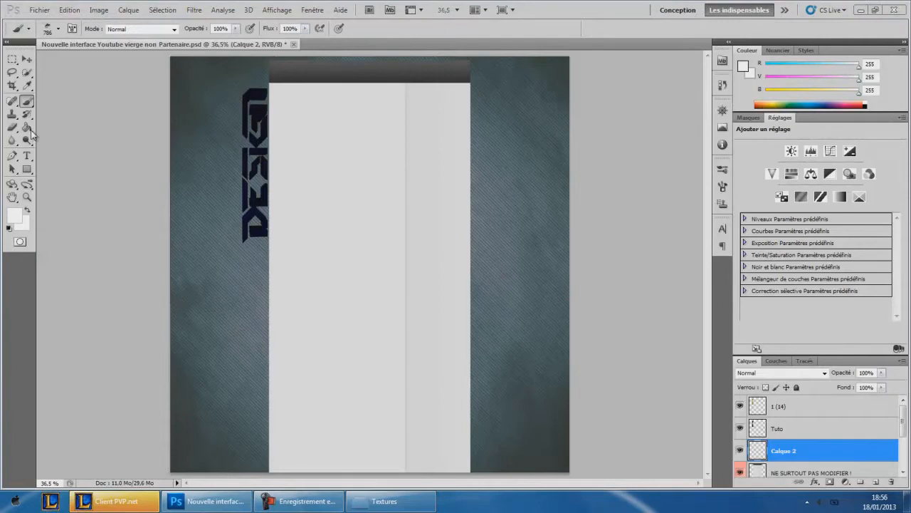
# - Open the dialog for loading ABR brush files and close it without loading a set
pyautogui.click(60, 31)
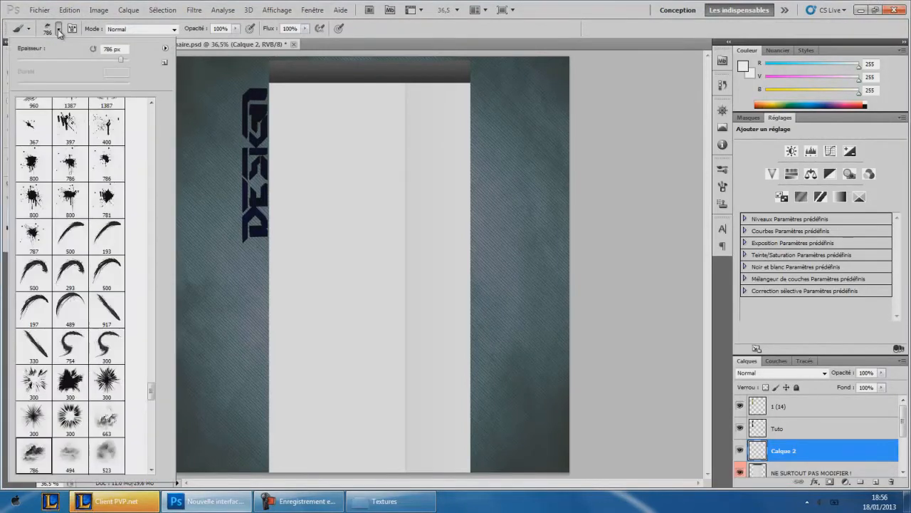
pyautogui.click(165, 50)
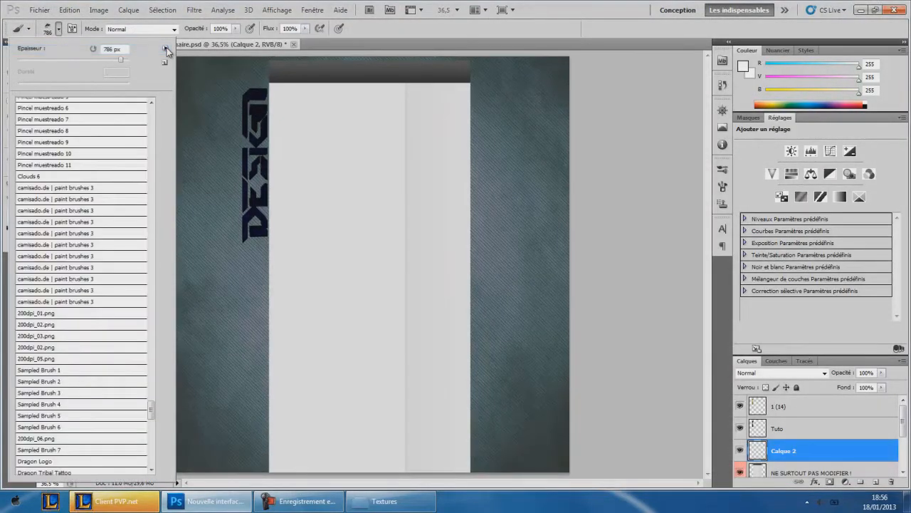
pyautogui.click(165, 48)
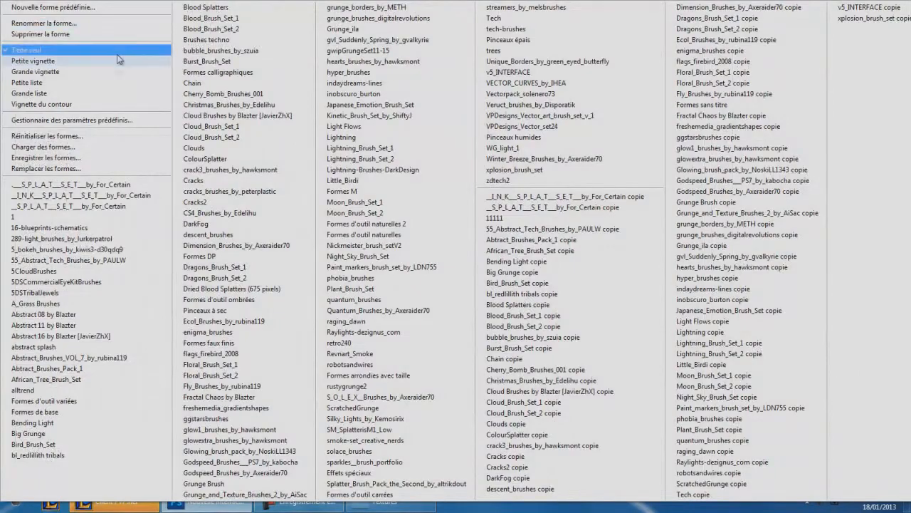
pyautogui.click(89, 146)
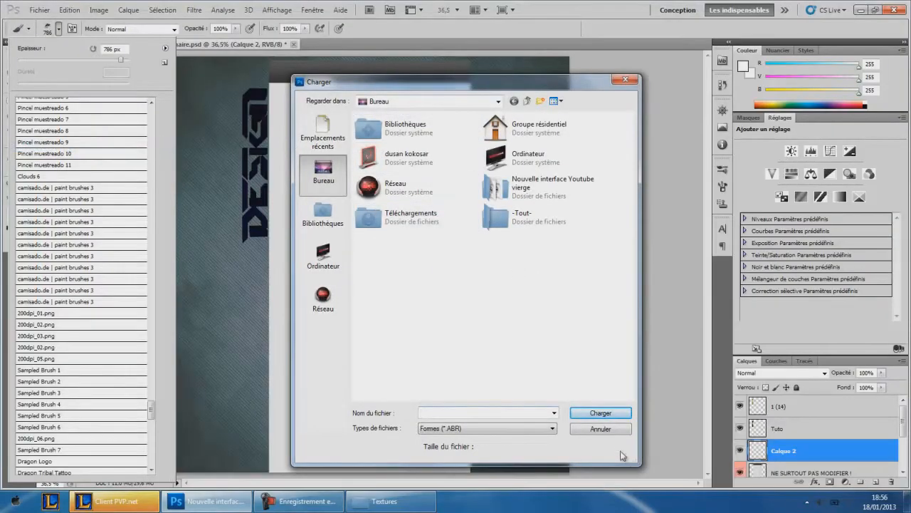
pyautogui.click(619, 83)
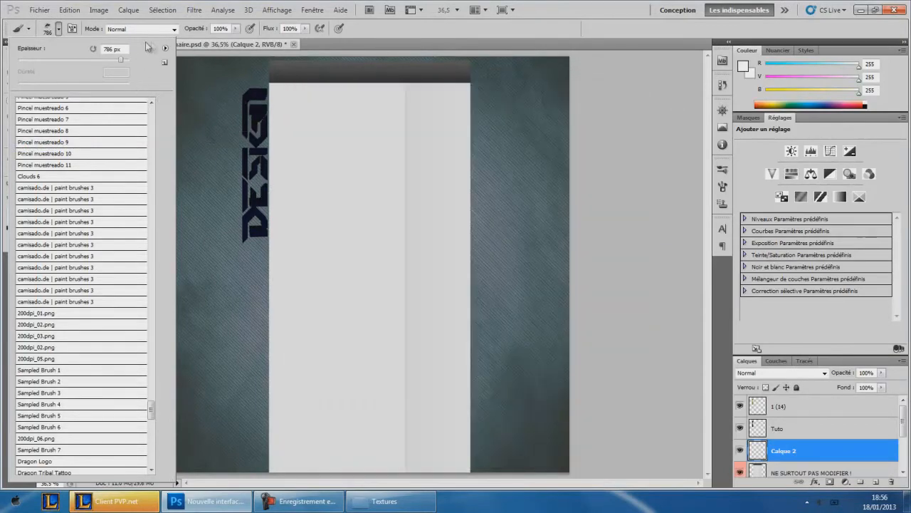
pyautogui.click(165, 62)
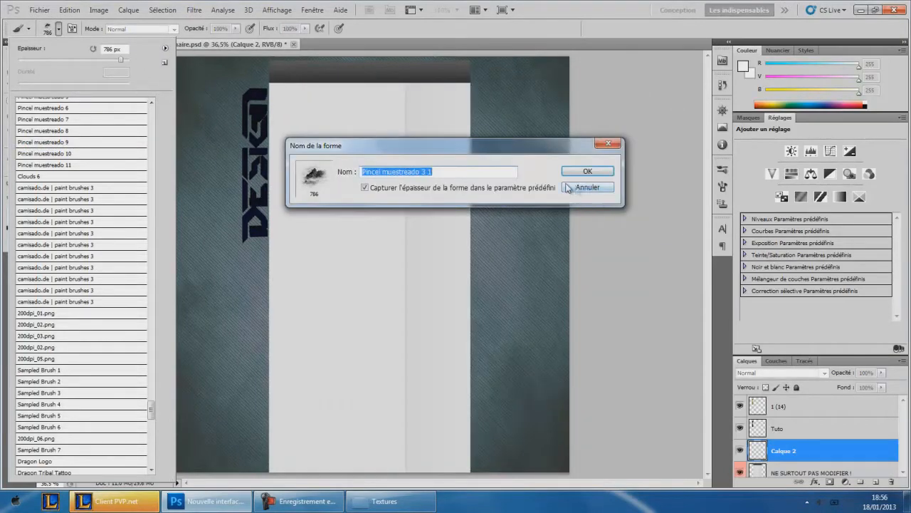
pyautogui.click(586, 188)
pyautogui.click(165, 49)
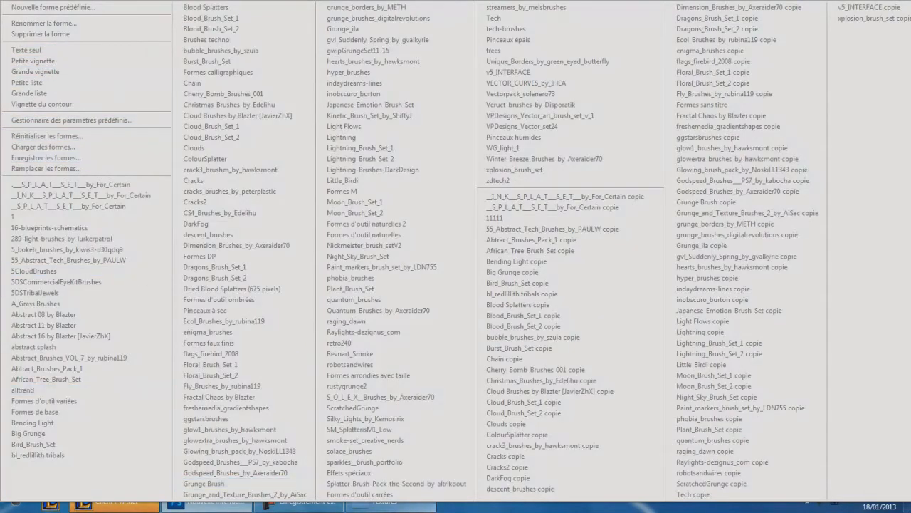
pyautogui.press('Escape')
pyautogui.click(59, 28)
pyautogui.click(58, 27)
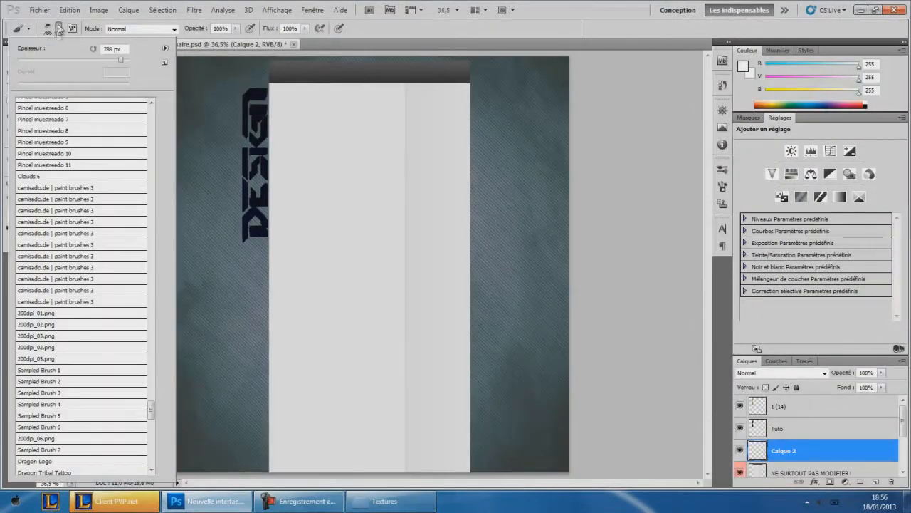
# - Display the brush presets as small thumbnails (Petite vignette) and close the brush picker
pyautogui.click(165, 47)
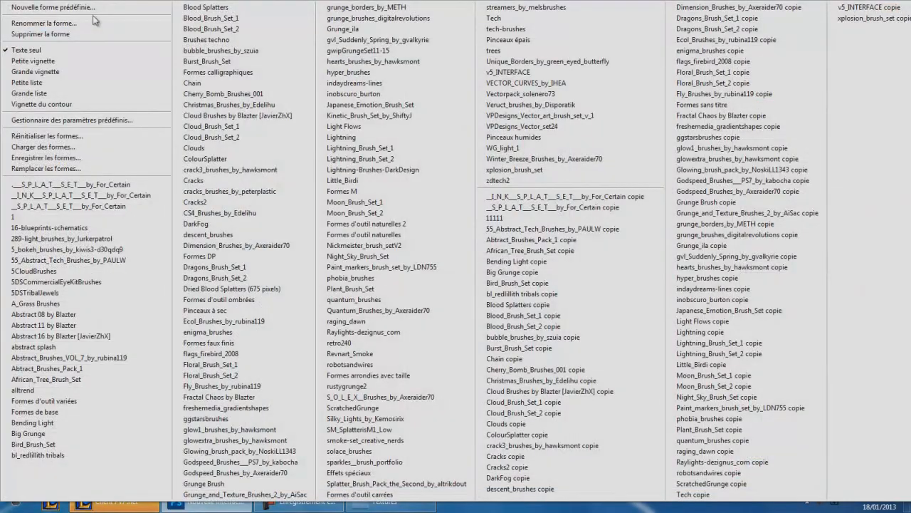
pyautogui.click(74, 82)
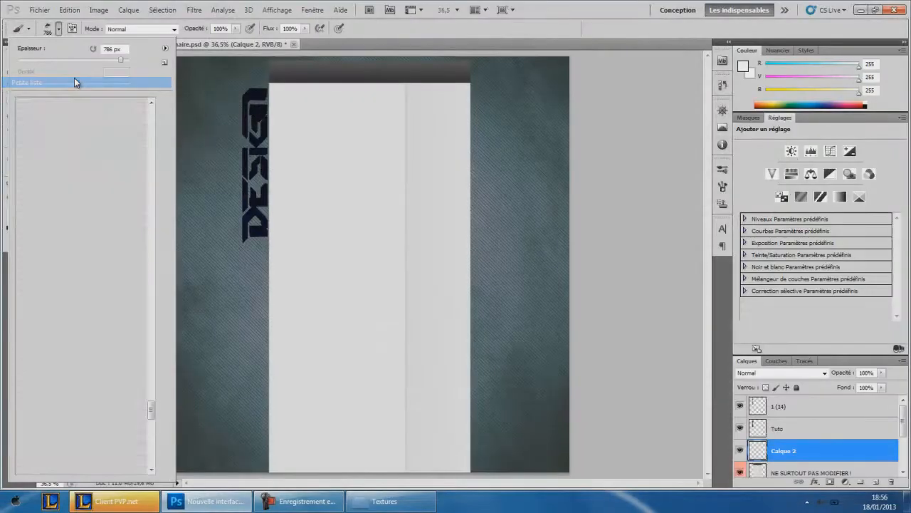
pyautogui.click(164, 48)
pyautogui.click(102, 85)
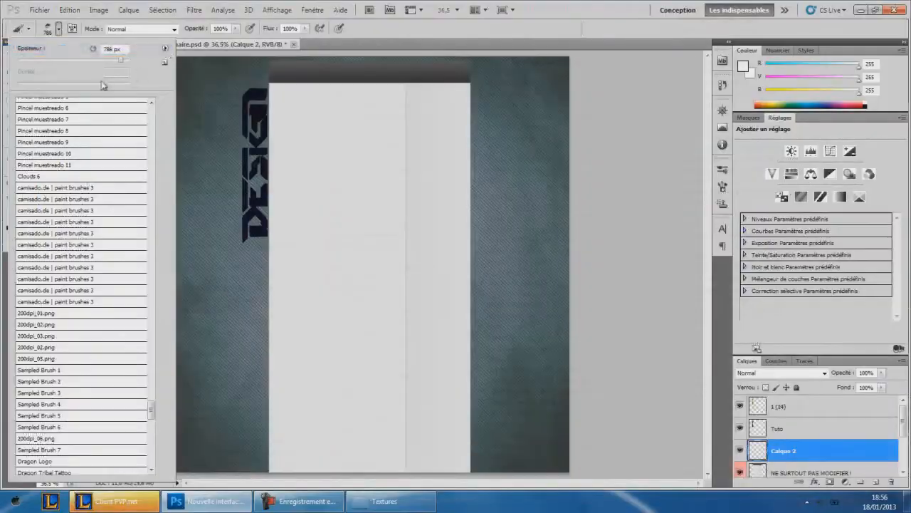
pyautogui.click(165, 49)
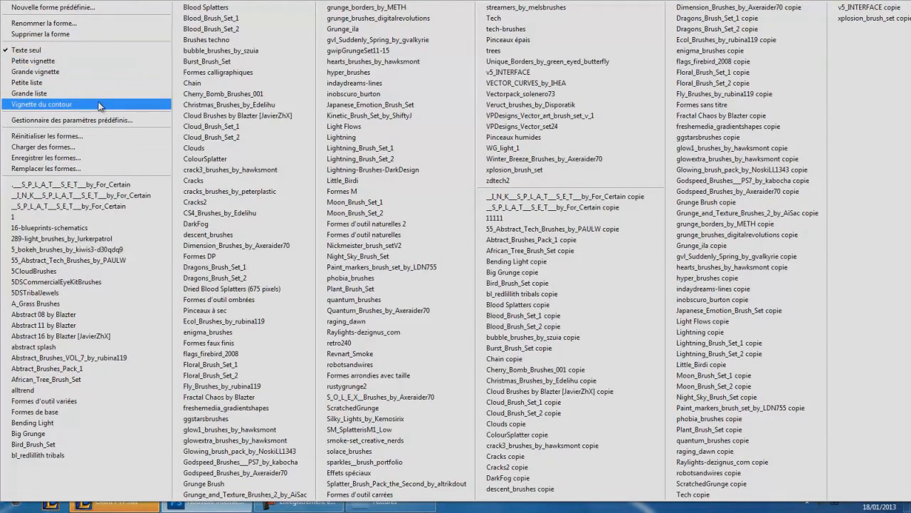
pyautogui.click(83, 60)
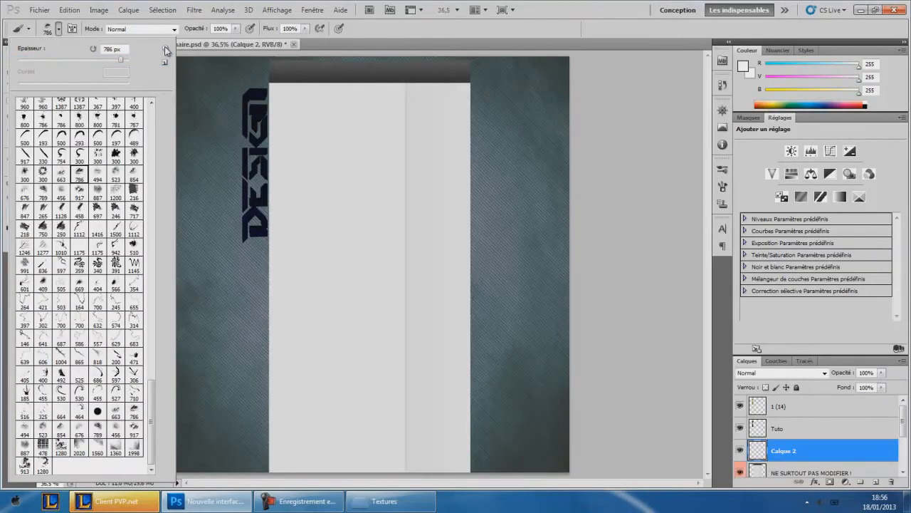
pyautogui.click(591, 18)
# - Switch to the League of Legends client, refuse the pending game invitation, and minimise the client
pyautogui.click(114, 501)
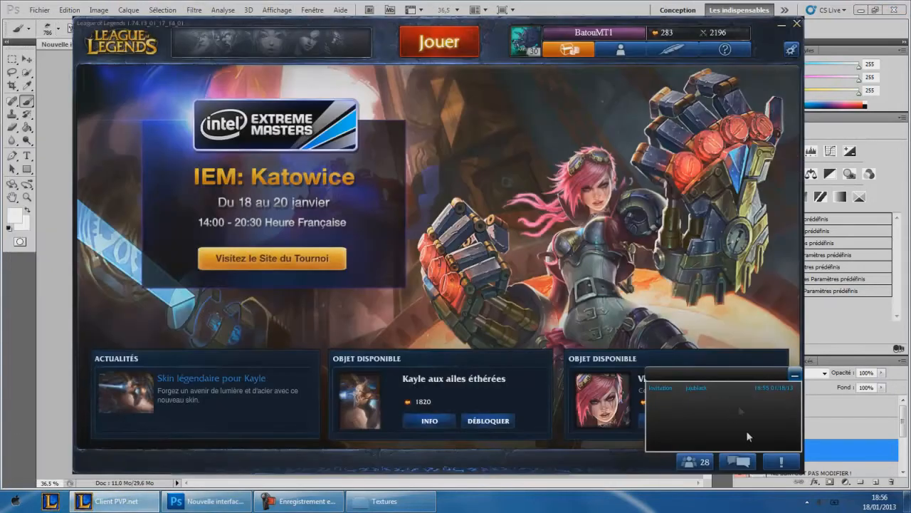
pyautogui.click(724, 387)
pyautogui.click(741, 350)
pyautogui.click(724, 391)
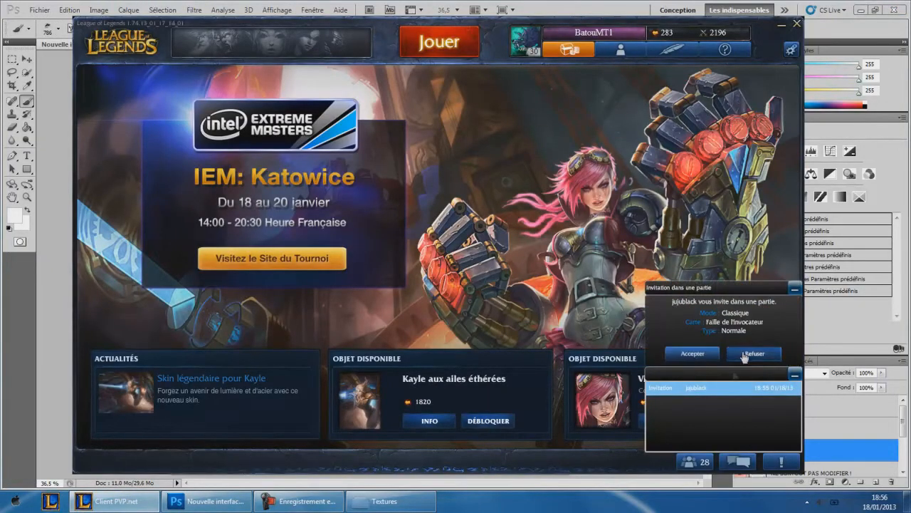
pyautogui.click(745, 355)
pyautogui.click(692, 464)
pyautogui.click(795, 374)
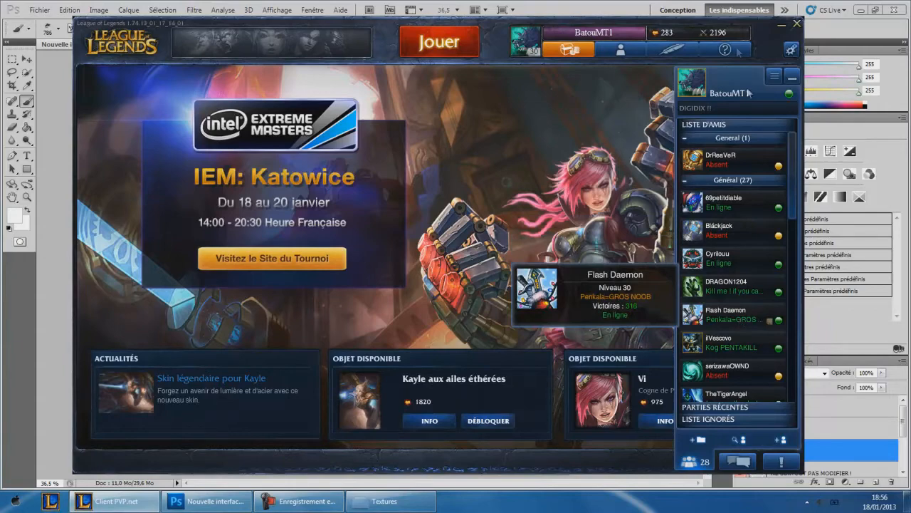
pyautogui.click(781, 25)
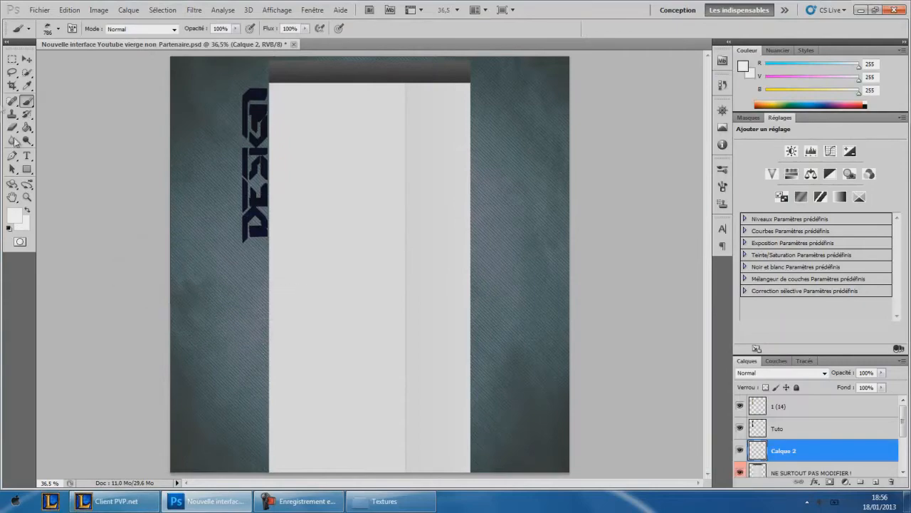
# - Paint white clouds with the 786 px cloud brush on Calque 2, from the page's centre to its lower right edge
pyautogui.click(58, 30)
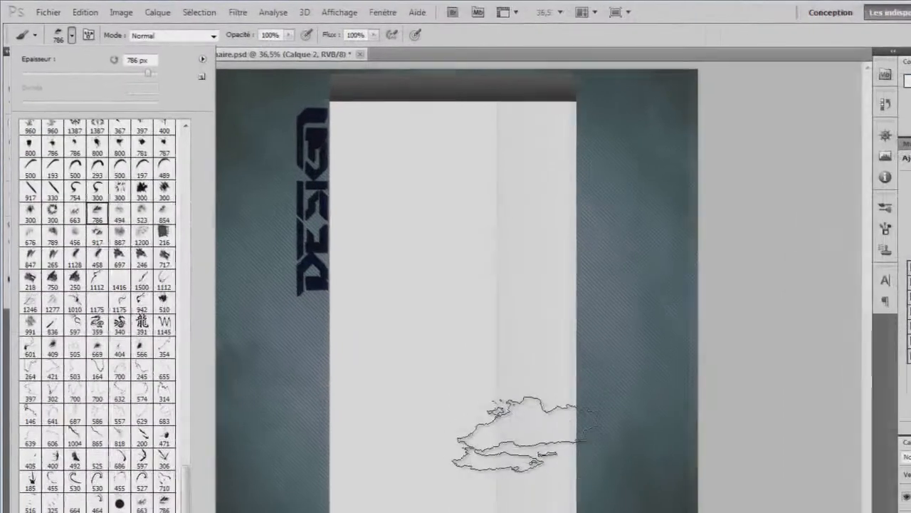
pyautogui.click(430, 354)
pyautogui.moveTo(534, 440); pyautogui.dragTo(708, 413)
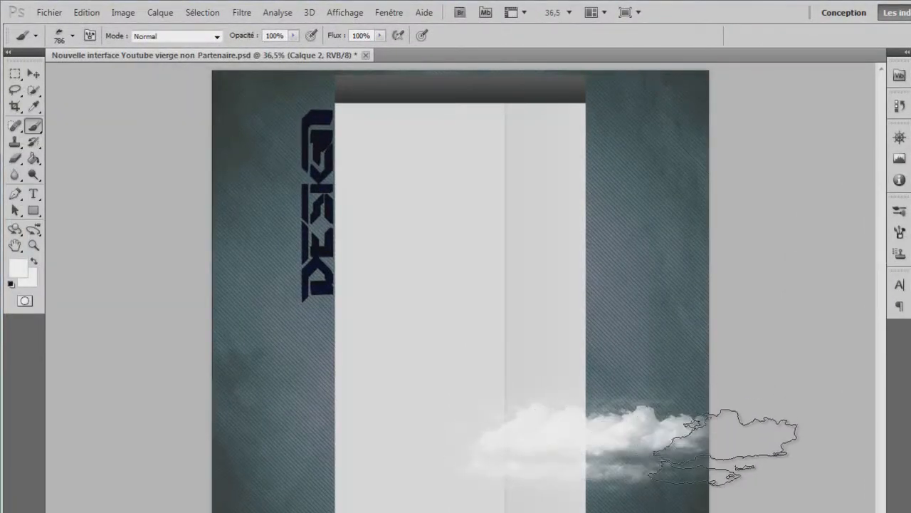
pyautogui.click(738, 455)
pyautogui.click(680, 414)
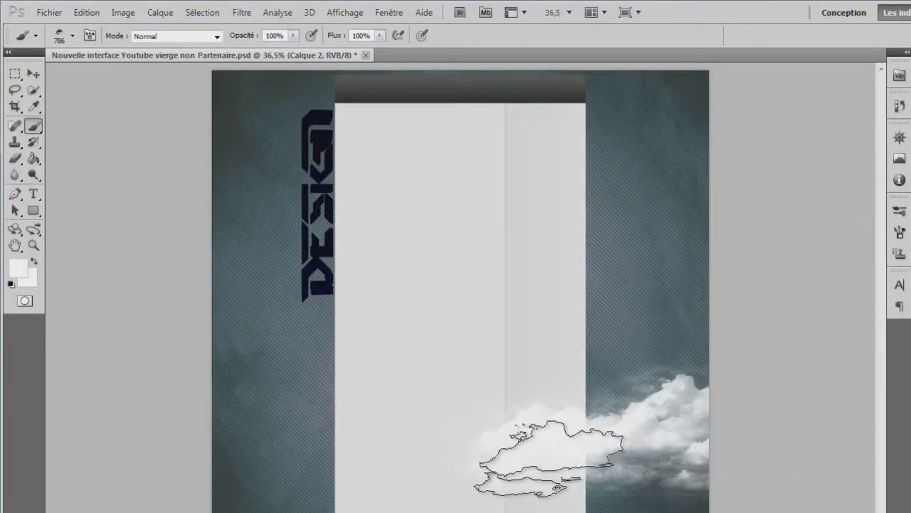
# - Choose the other 786 px cloud brush preset and stamp more clouds above and left of the existing ones
pyautogui.click(73, 37)
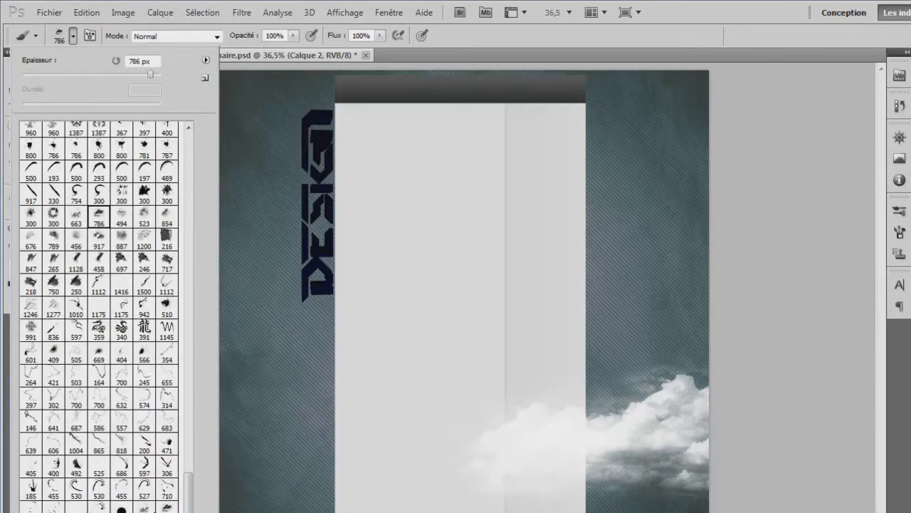
pyautogui.click(166, 506)
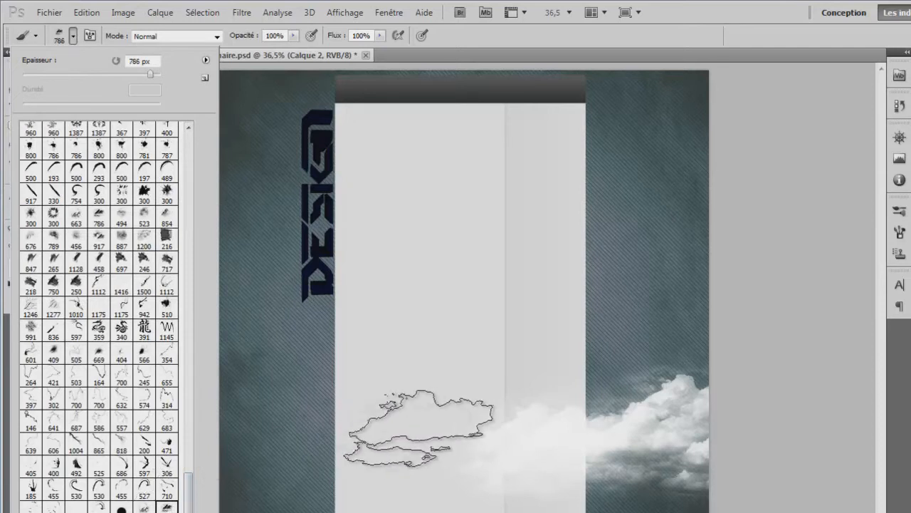
pyautogui.click(484, 396)
pyautogui.click(591, 389)
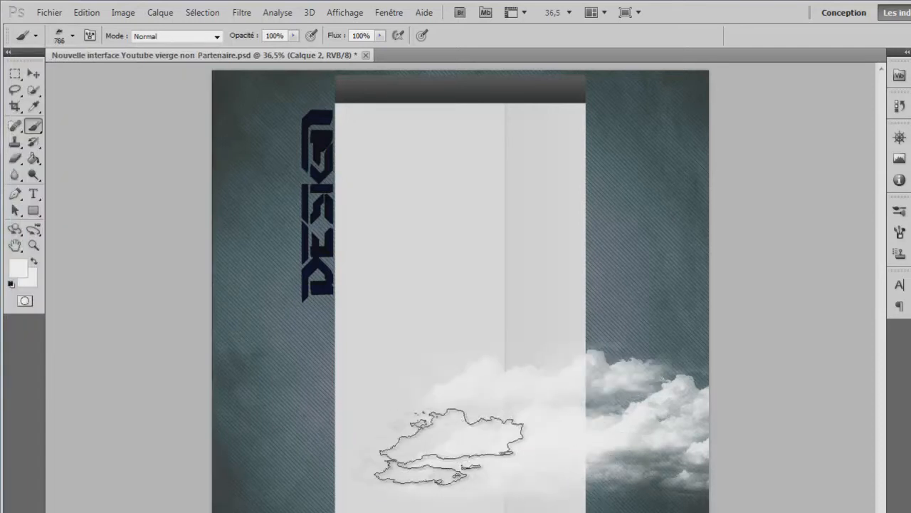
# - Stamp another 786 px cloud over the lower middle of the page on Calque 2
pyautogui.click(450, 446)
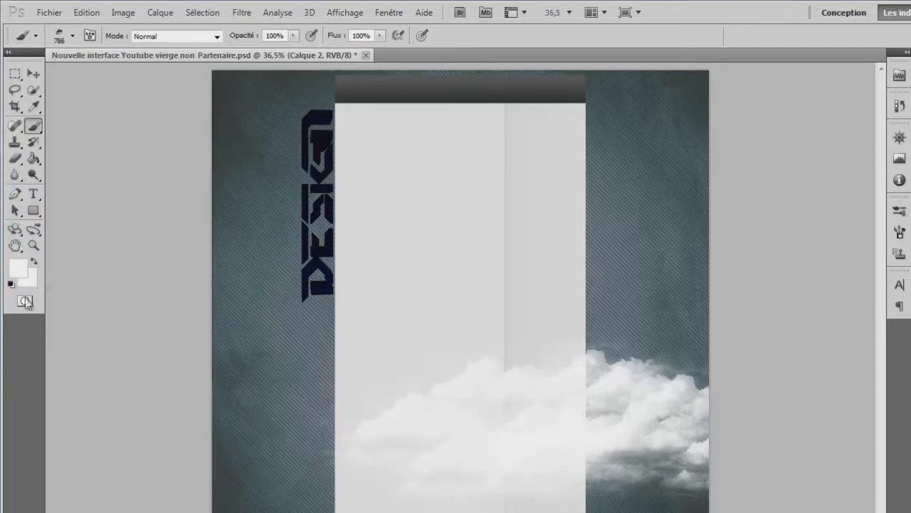
# - Try the 1314 px brush preset on the page's upper area and undo the stamp
pyautogui.click(73, 39)
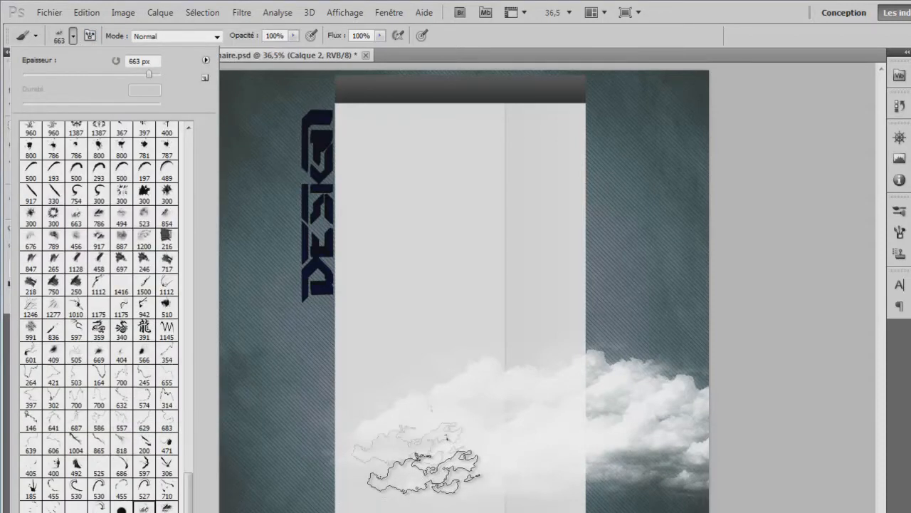
pyautogui.click(166, 238)
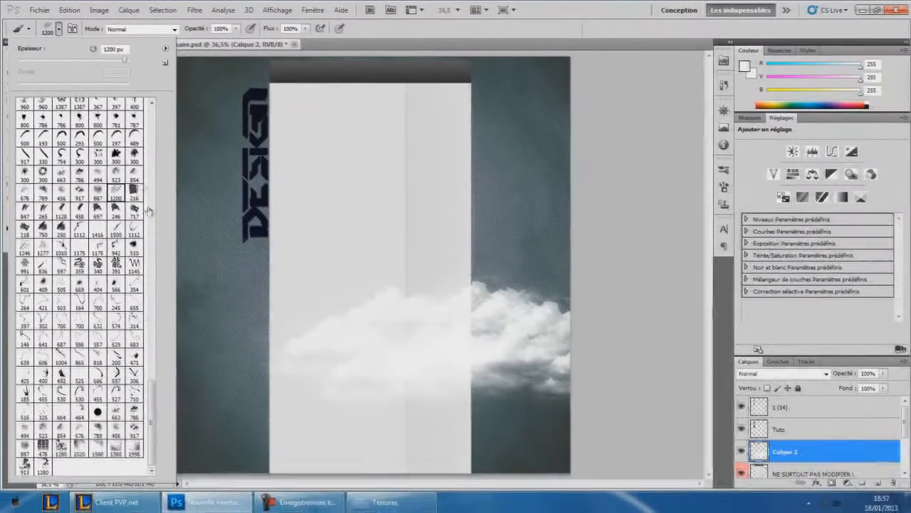
pyautogui.click(145, 213)
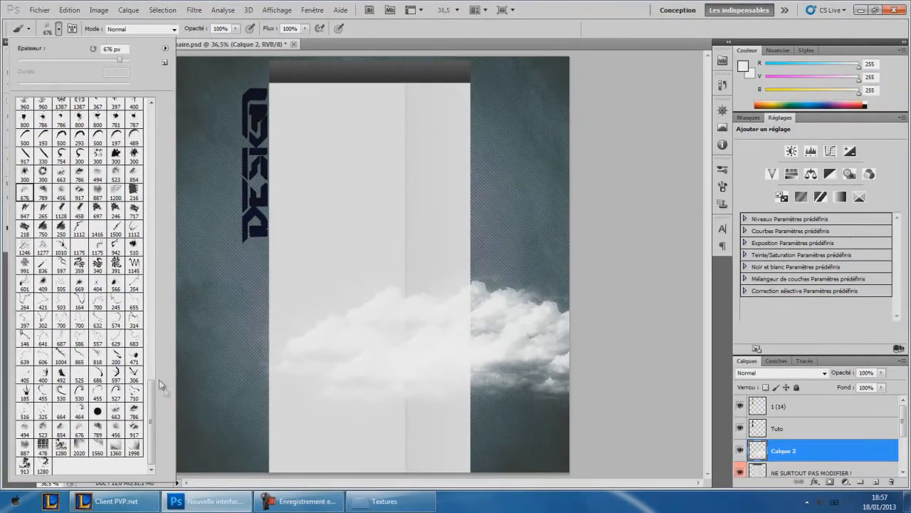
pyautogui.moveTo(151, 401); pyautogui.dragTo(155, 316)
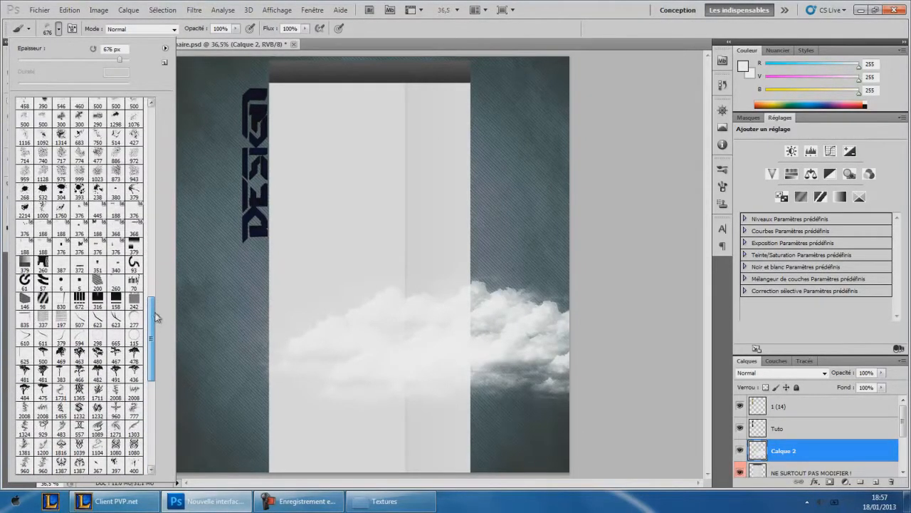
pyautogui.click(58, 136)
pyautogui.click(318, 205)
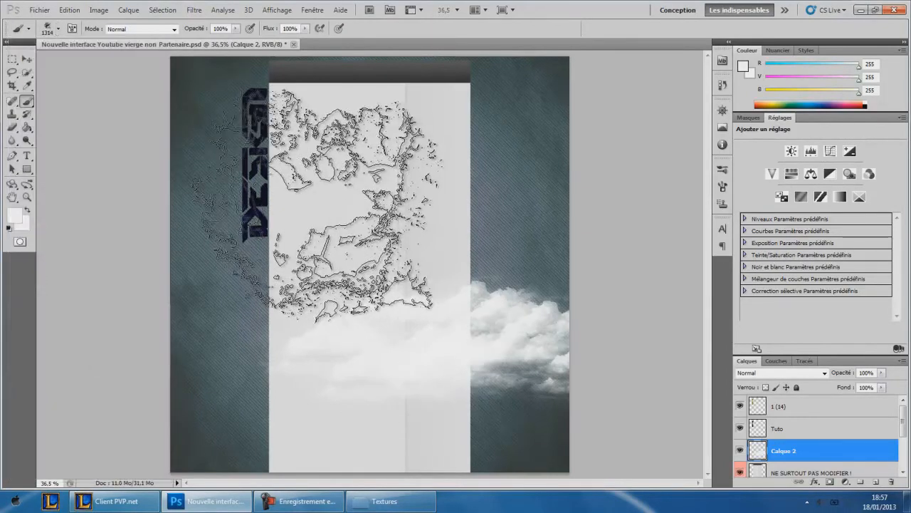
pyautogui.hotkey('ctrl', 'z')
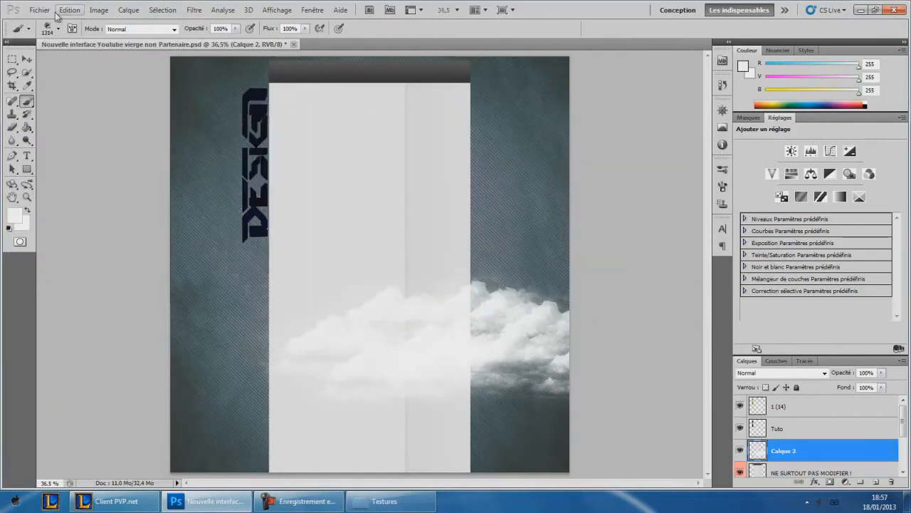
# - Choose the 887 px cloud brush preset and stamp clouds across the page from its left side to its right edge
pyautogui.click(59, 28)
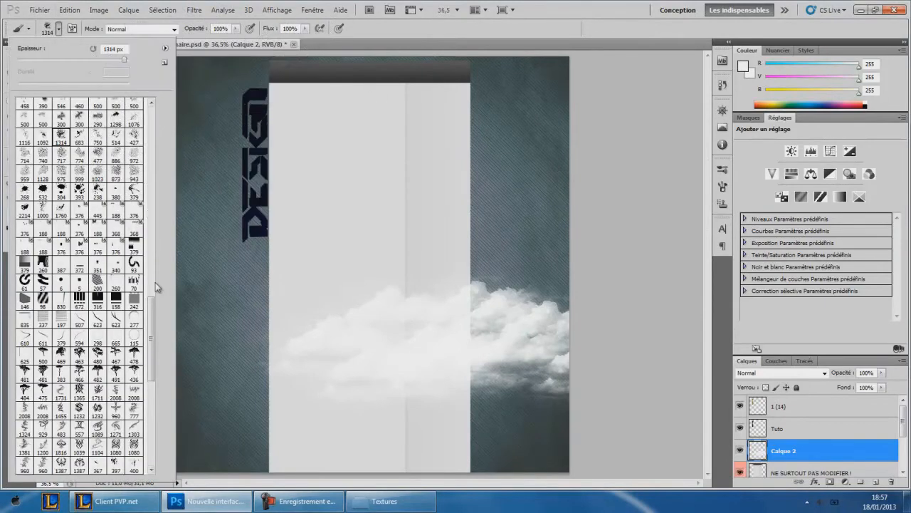
pyautogui.moveTo(152, 314); pyautogui.dragTo(157, 279)
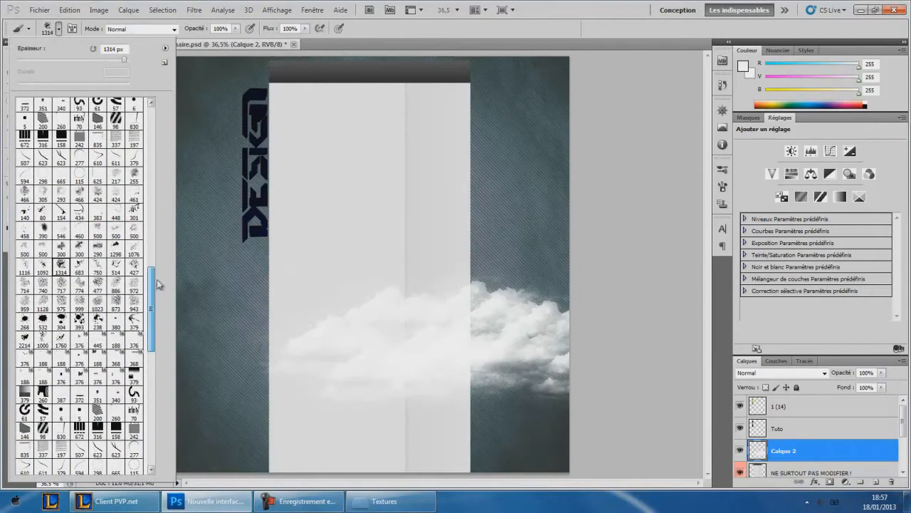
pyautogui.click(61, 194)
pyautogui.click(116, 193)
pyautogui.moveTo(160, 305); pyautogui.dragTo(158, 441)
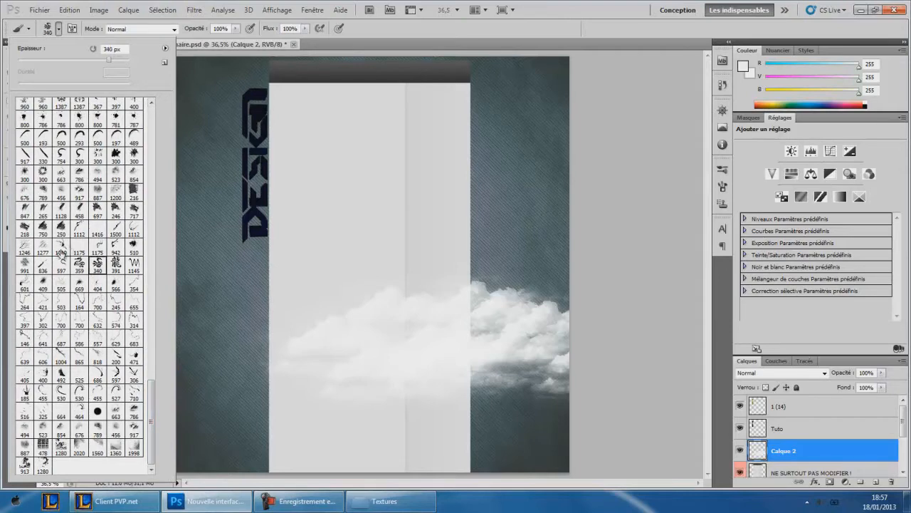
pyautogui.click(105, 191)
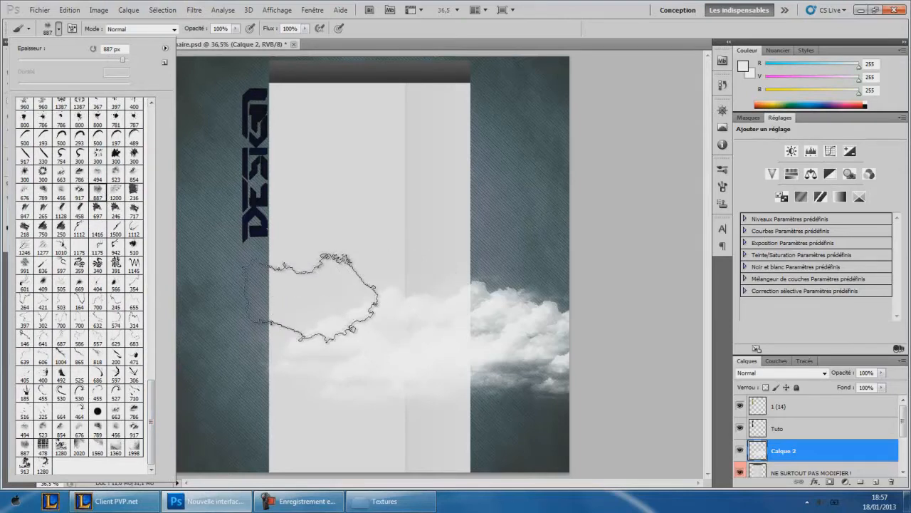
pyautogui.click(305, 299)
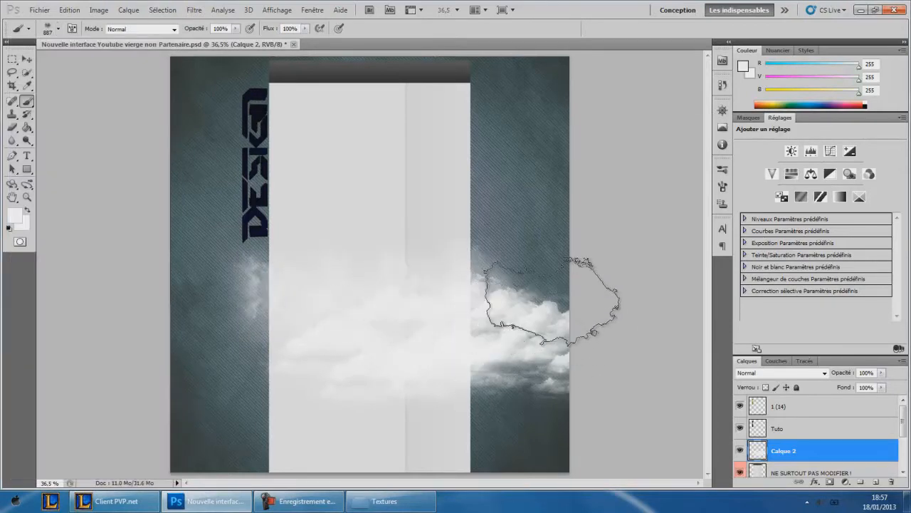
pyautogui.click(550, 313)
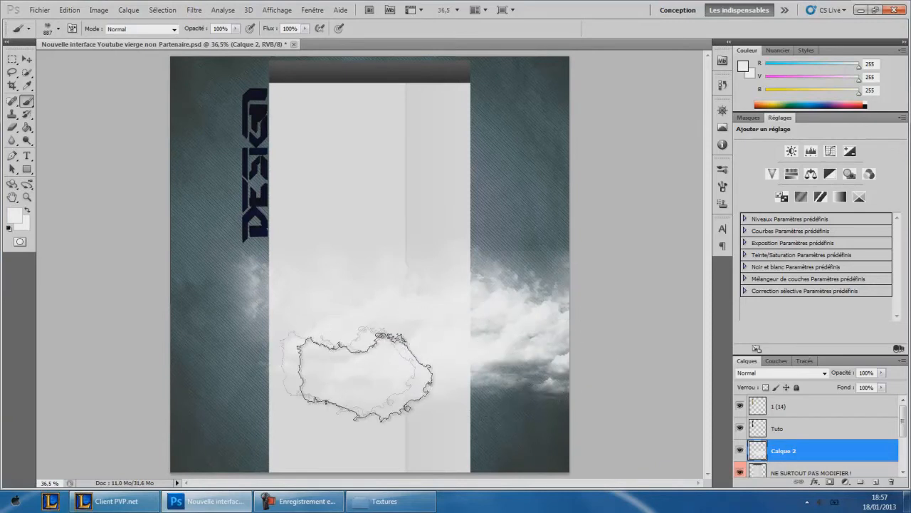
# - Rotate the Calque 2 clouds 90° counterclockwise with Free Transform and move them to the page's upper left, behind the DESIGN text
pyautogui.click(32, 57)
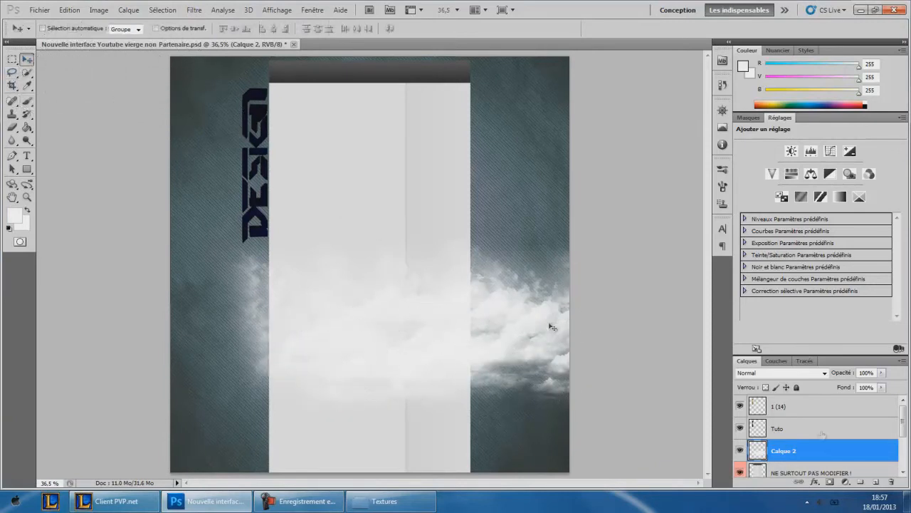
pyautogui.hotkey('ctrl', 't')
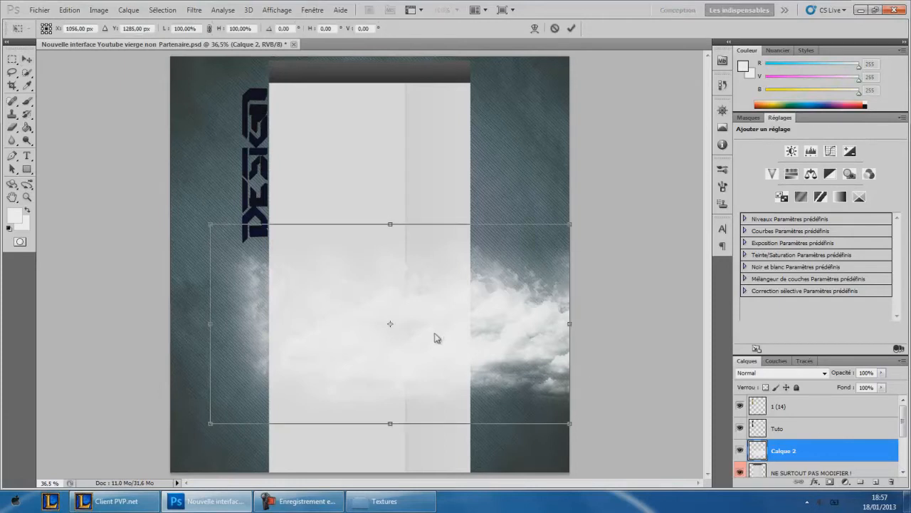
pyautogui.rightClick(435, 333)
pyautogui.click(487, 294)
pyautogui.moveTo(427, 323); pyautogui.dragTo(308, 168)
pyautogui.press('Return')
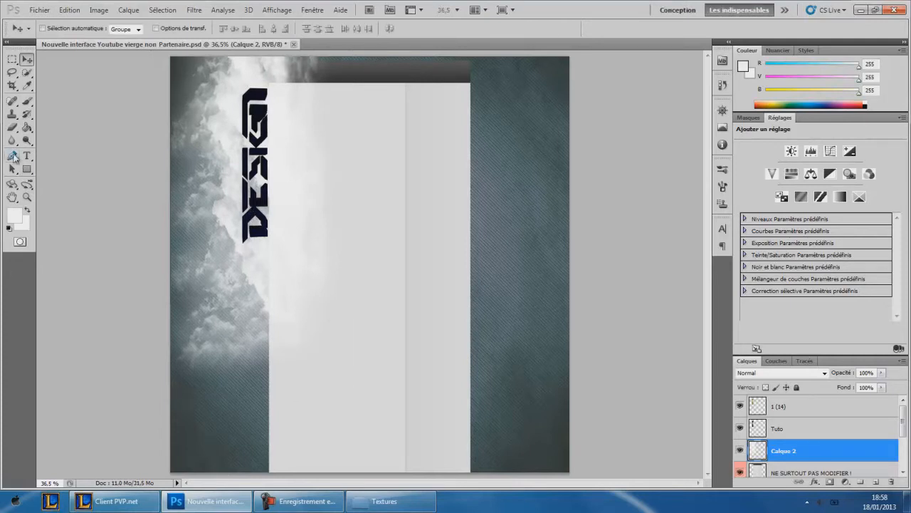
# - Erase the clouds' outer left edge and the part over the white page area with a soft 300 px Eraser
pyautogui.moveTo(9, 128); pyautogui.dragTo(61, 124)
pyautogui.rightClick(354, 60)
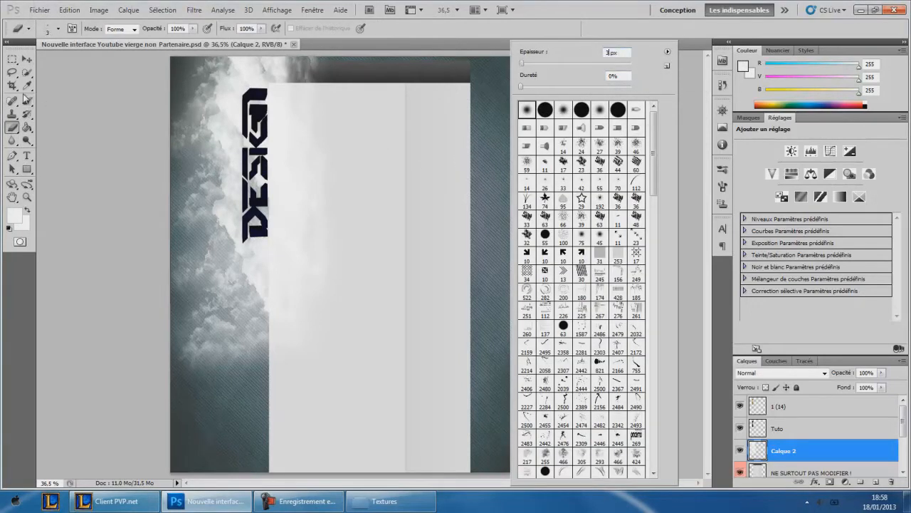
pyautogui.click(314, 355)
pyautogui.moveTo(238, 365)
pyautogui.mouseDown()
pyautogui.moveTo(253, 367)
pyautogui.moveTo(206, 345)
pyautogui.moveTo(225, 364)
pyautogui.moveTo(198, 328)
pyautogui.moveTo(199, 361)
pyautogui.mouseUp()
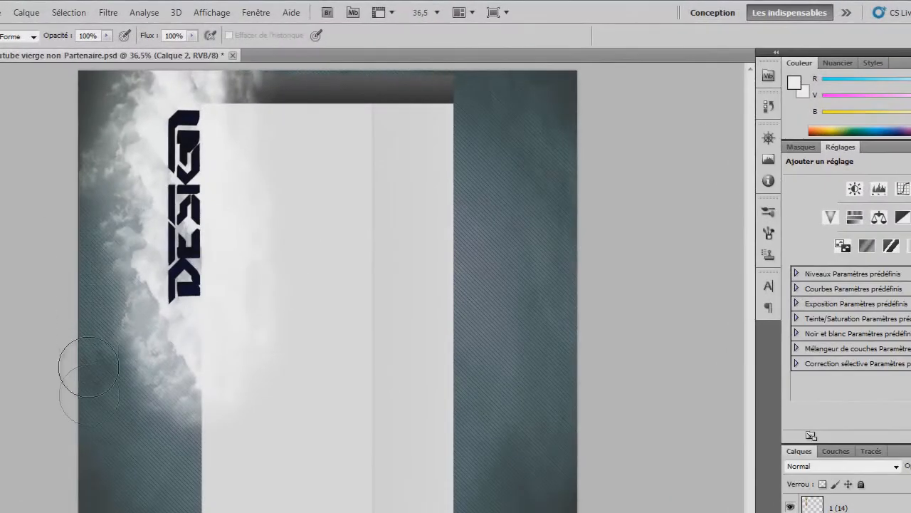
pyautogui.moveTo(104, 320)
pyautogui.mouseDown()
pyautogui.moveTo(86, 138)
pyautogui.moveTo(102, 86)
pyautogui.moveTo(164, 82)
pyautogui.mouseUp()
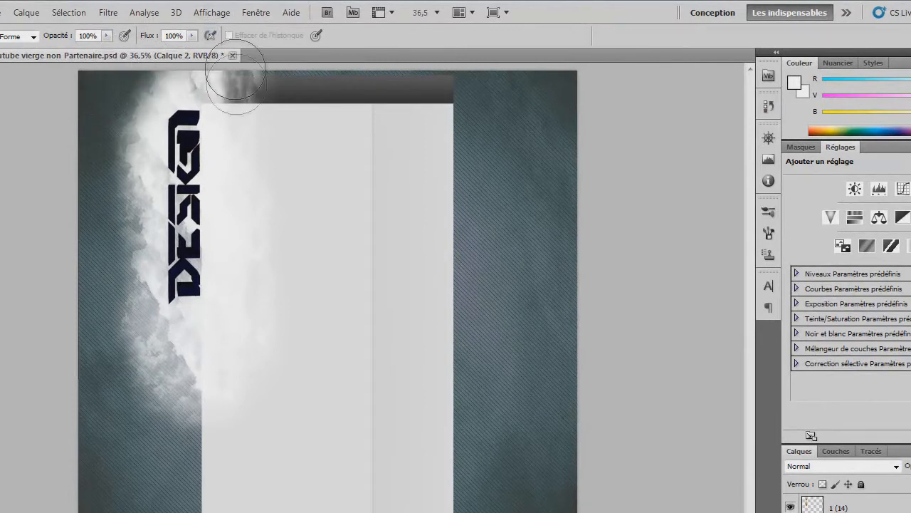
pyautogui.moveTo(272, 143)
pyautogui.mouseDown()
pyautogui.moveTo(272, 79)
pyautogui.moveTo(265, 136)
pyautogui.moveTo(250, 122)
pyautogui.moveTo(247, 400)
pyautogui.moveTo(228, 133)
pyautogui.moveTo(226, 252)
pyautogui.moveTo(217, 221)
pyautogui.mouseUp()
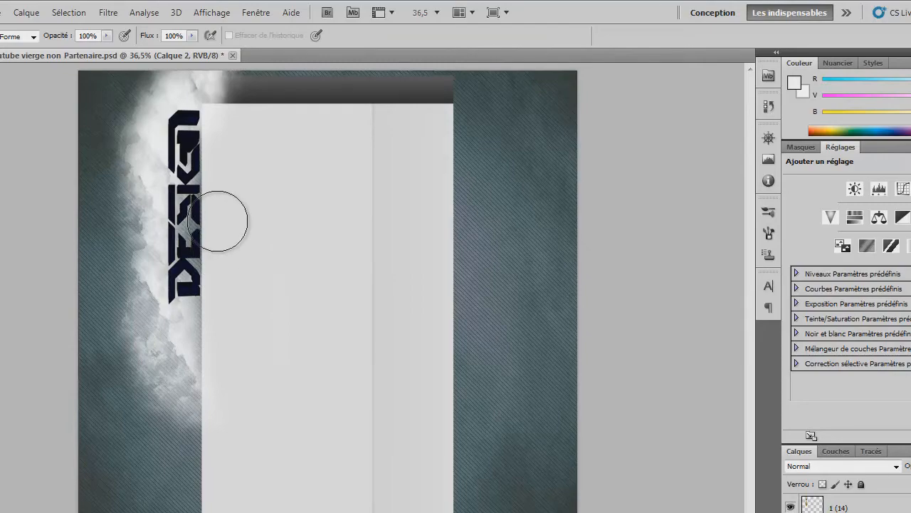
pyautogui.moveTo(234, 111); pyautogui.dragTo(236, 81)
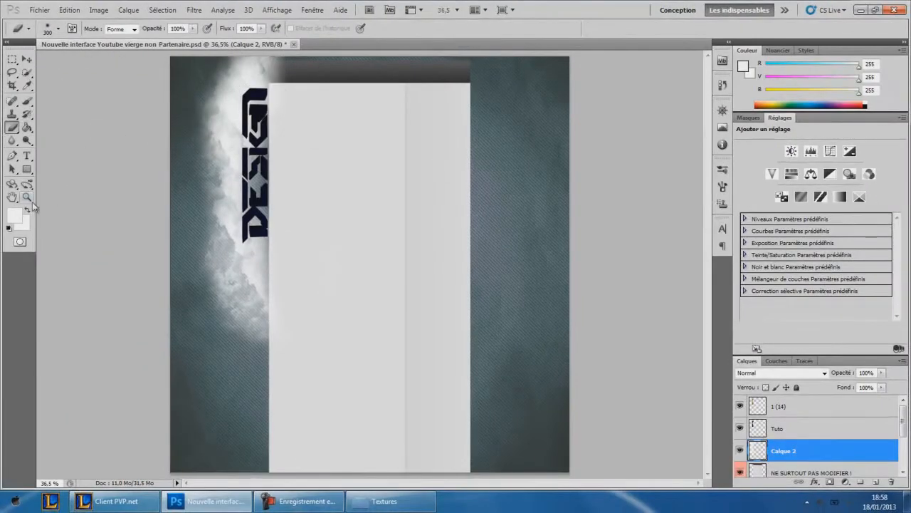
# - Erase the top end of the clouds above the DESIGN text with the 300 px Eraser, and fit the page to the screen
pyautogui.click(27, 197)
pyautogui.moveTo(155, 178); pyautogui.dragTo(136, 182)
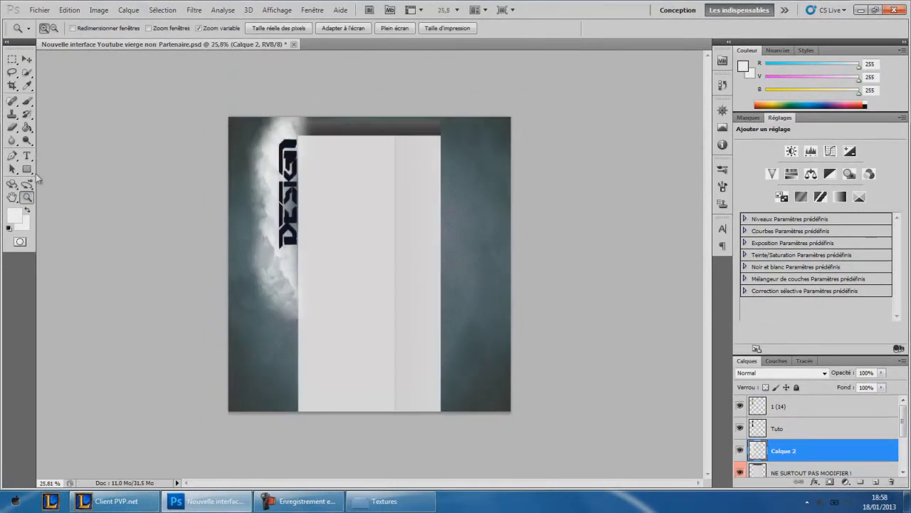
pyautogui.click(12, 127)
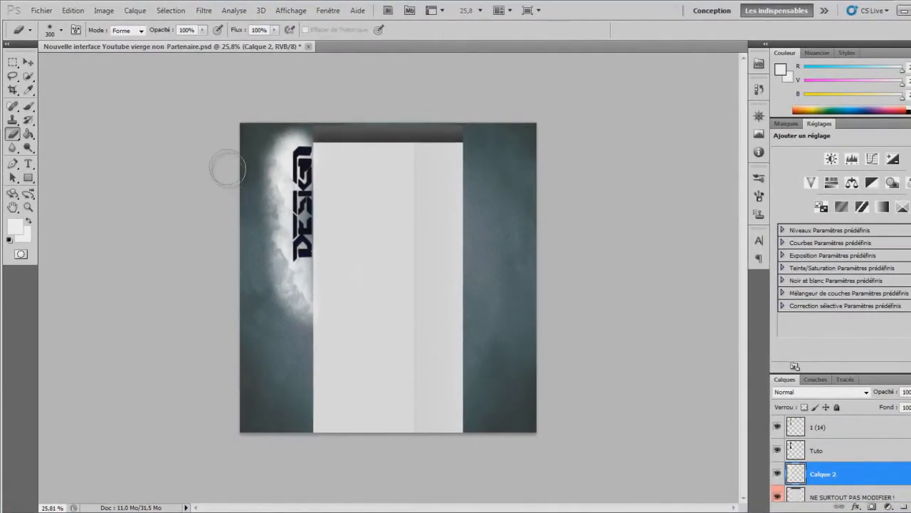
pyautogui.click(28, 207)
pyautogui.moveTo(220, 244); pyautogui.dragTo(245, 239)
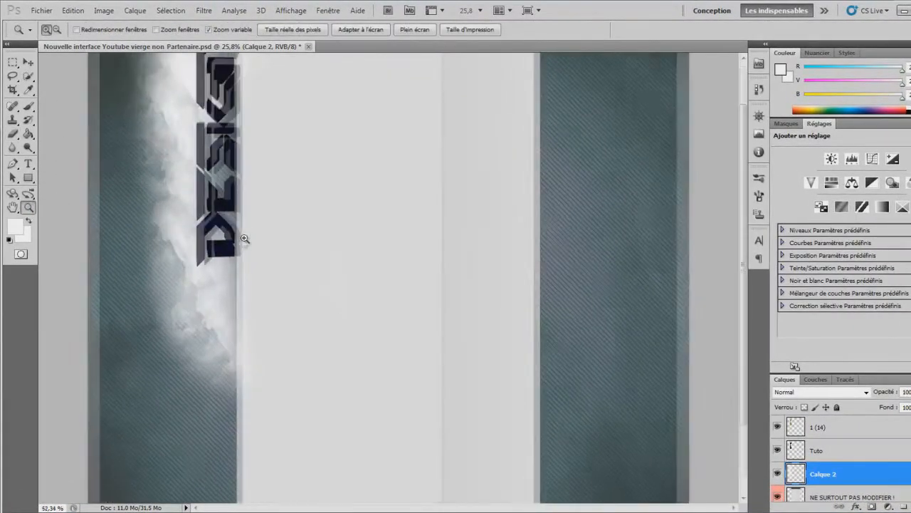
pyautogui.click(360, 29)
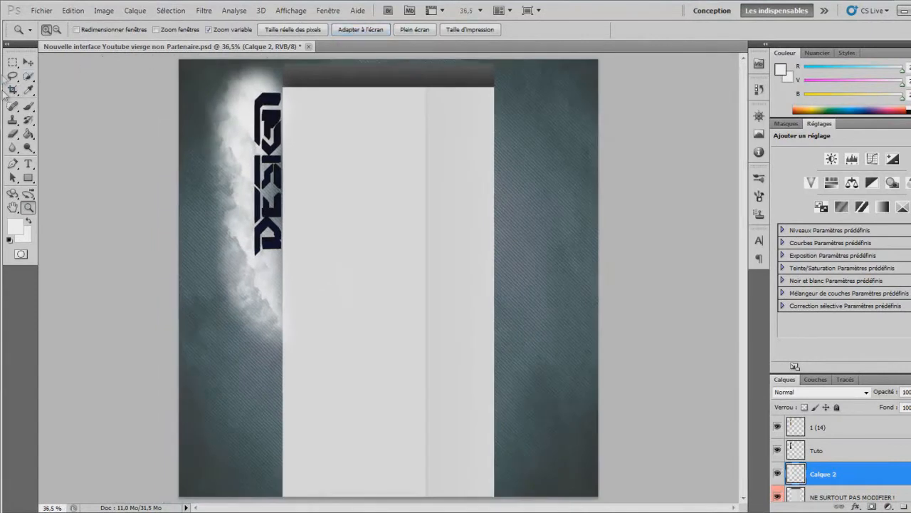
# - Switch to the Textures window in Windows Explorer and open the Flares folder inside GFX Pack
pyautogui.click(29, 63)
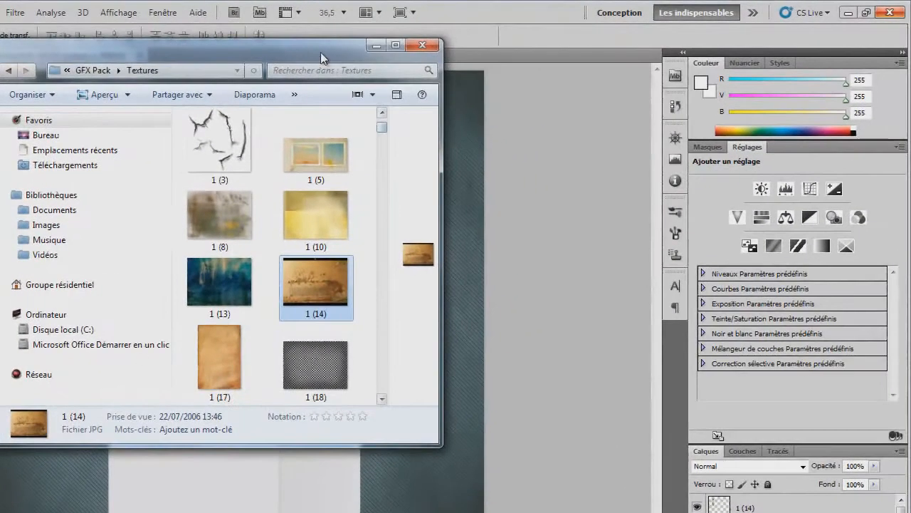
pyautogui.moveTo(320, 52); pyautogui.dragTo(636, 35)
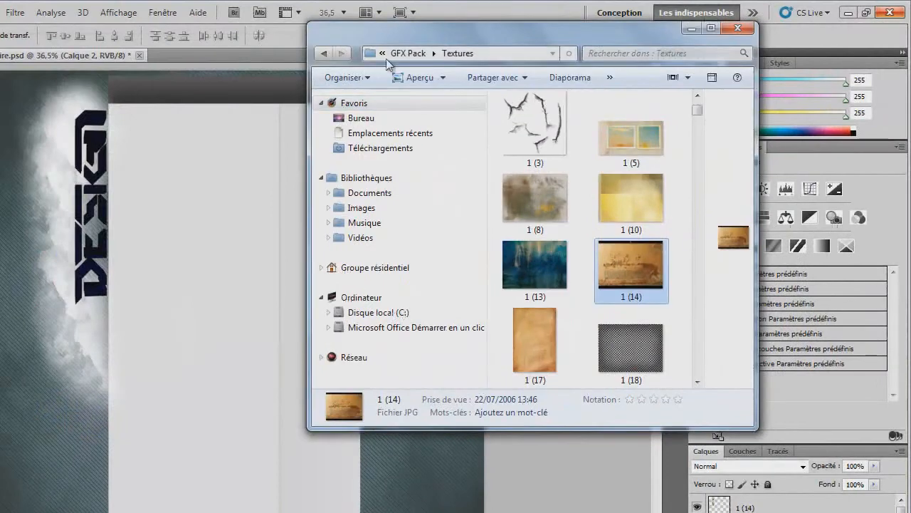
pyautogui.click(456, 53)
pyautogui.click(410, 53)
pyautogui.scroll(2, 598, 196)
pyautogui.doubleClick(579, 194)
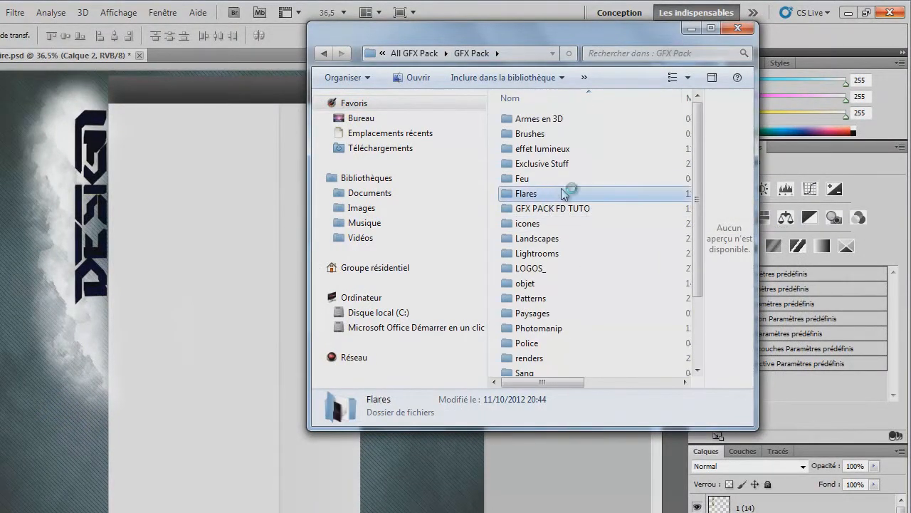
# - Place the blue flare image Comp 1_00000 from the Flares folder into the Photoshop document above Calque 2
pyautogui.scroll(-5, 594, 268)
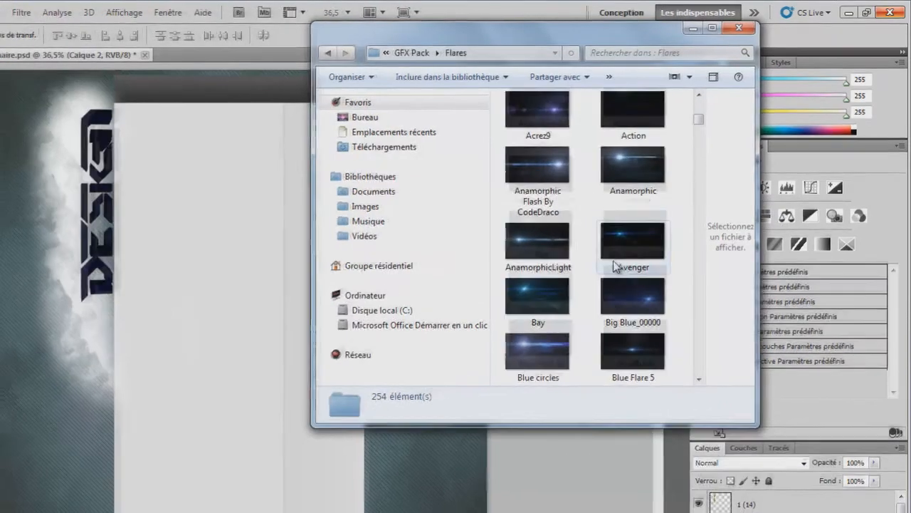
pyautogui.scroll(-5, 614, 266)
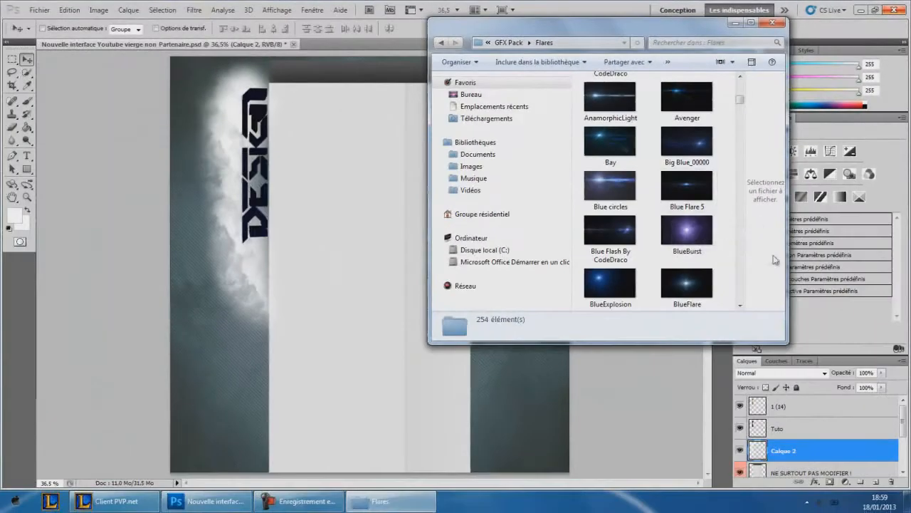
pyautogui.scroll(-3, 715, 255)
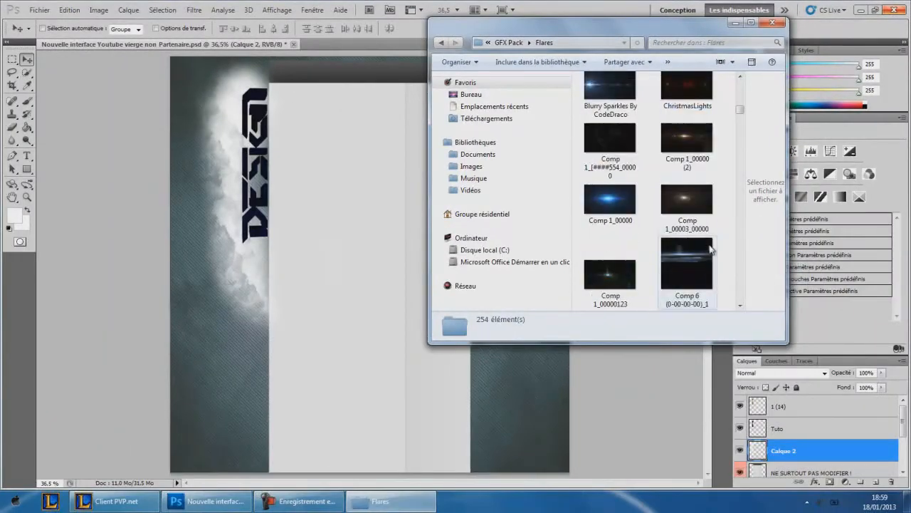
pyautogui.click(610, 202)
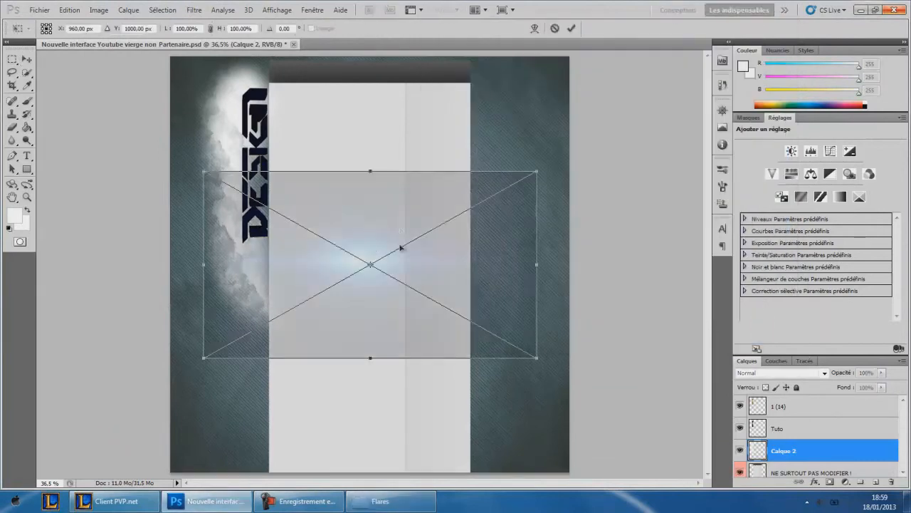
# - Rotate the placed flare 90° counterclockwise and move it over the DESIGN text at the page's upper left
pyautogui.rightClick(369, 211)
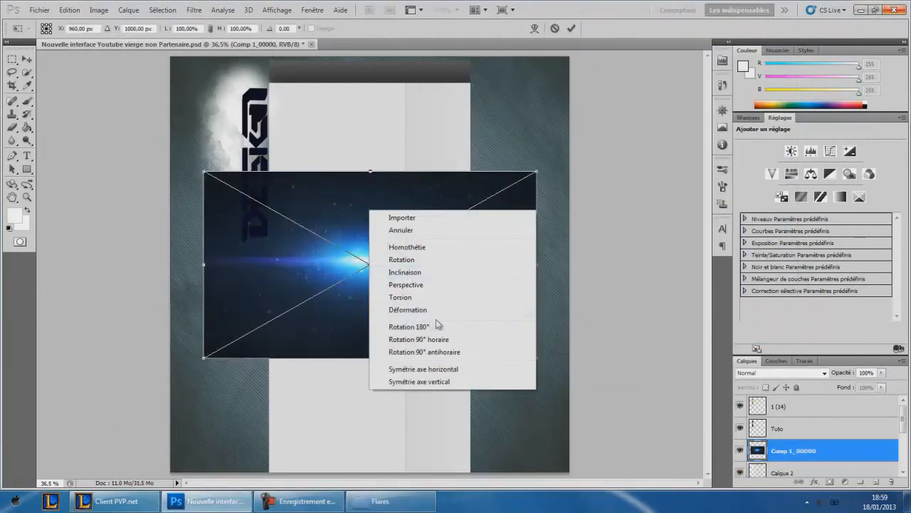
pyautogui.click(413, 353)
pyautogui.moveTo(359, 267); pyautogui.dragTo(265, 186)
pyautogui.rightClick(266, 186)
# - Set the Comp 1_00000 layer's blend mode to Incrustation and shift the flare slightly upwards over the DESIGN text
pyautogui.click(800, 375)
pyautogui.click(776, 373)
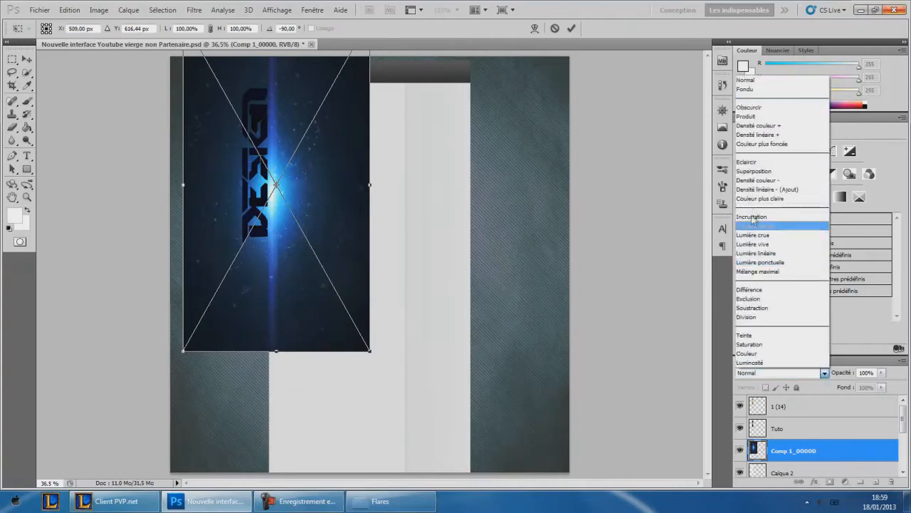
pyautogui.click(769, 212)
pyautogui.moveTo(307, 211); pyautogui.dragTo(304, 198)
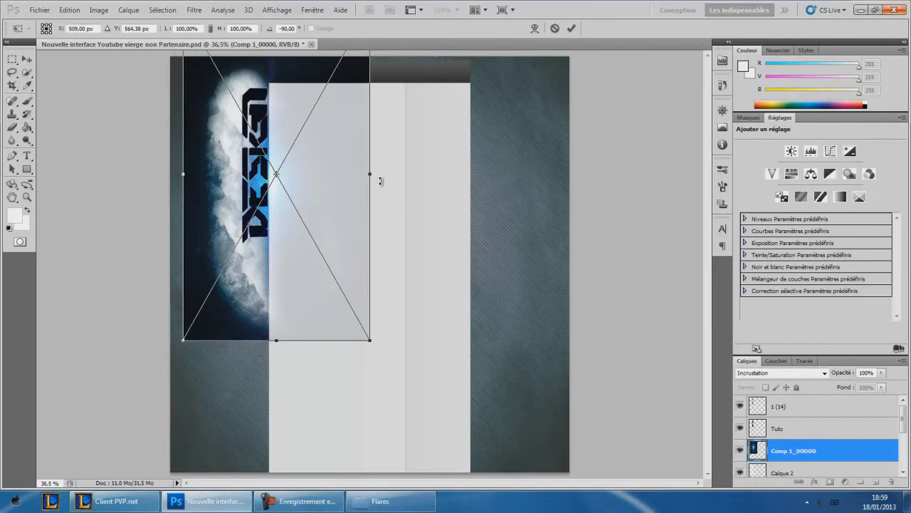
# - Commit the placed flare and nudge it slightly left over the DESIGN text
pyautogui.press('Return')
pyautogui.press('Left')
pyautogui.press('Left')
pyautogui.press('Left')
pyautogui.press('Left')
pyautogui.press('Left')
pyautogui.press('Left')
pyautogui.press('Left')
pyautogui.press('Left')
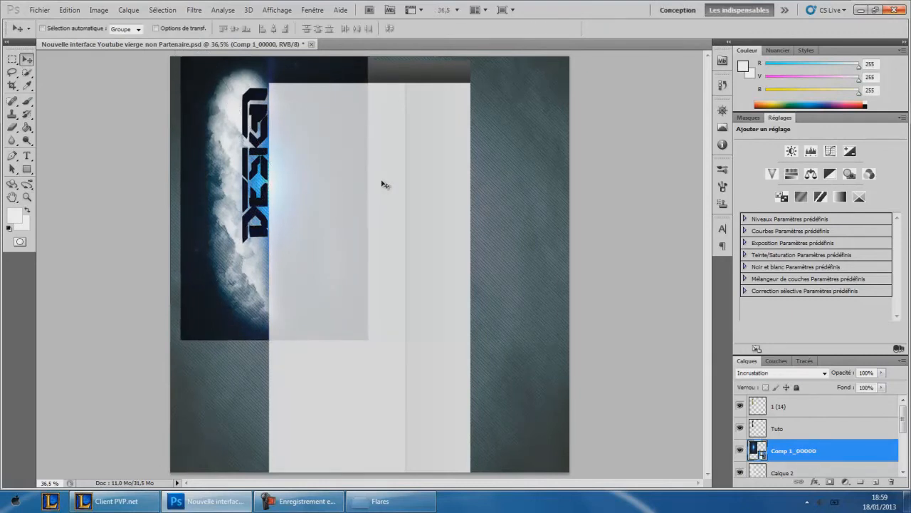
pyautogui.press('Right')
pyautogui.press('Right')
pyautogui.press('Right')
pyautogui.press('Right')
pyautogui.press('Right')
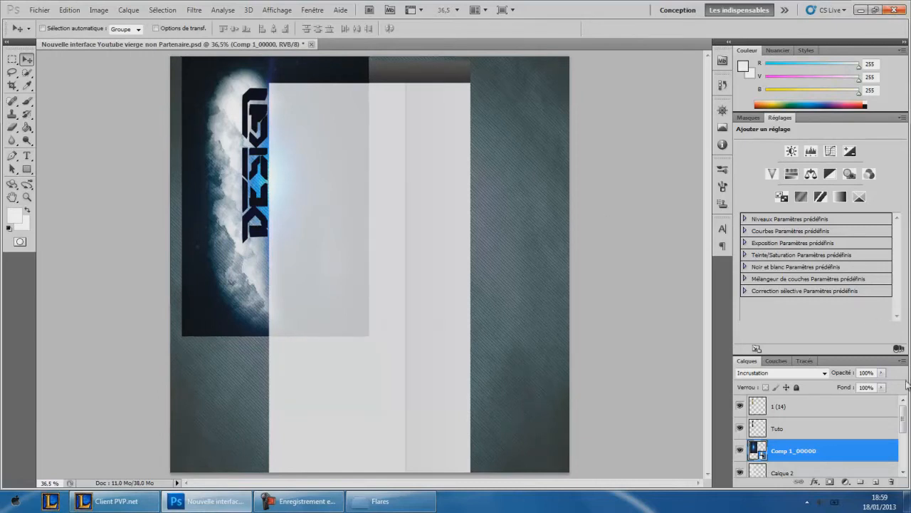
# - Try the Densité linéaire - (Ajout) and Superposition blend modes on the Comp 1_00000 flare layer
pyautogui.click(794, 372)
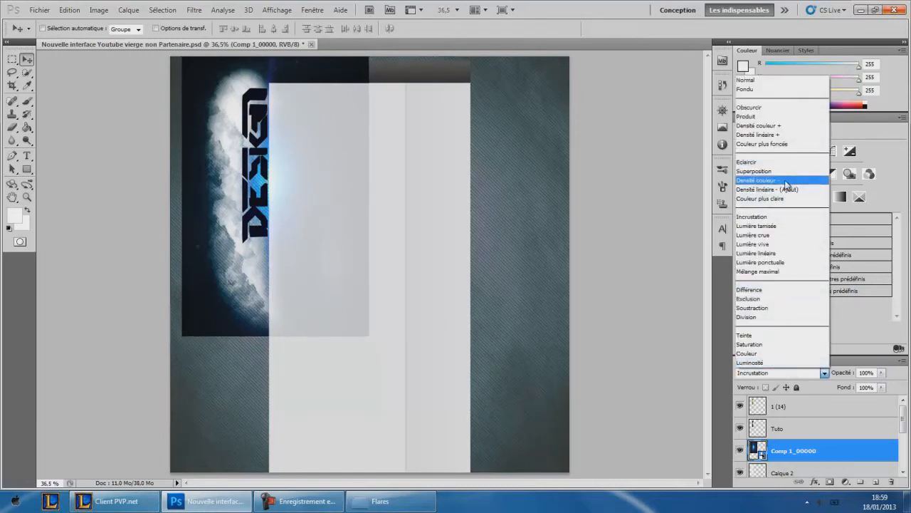
pyautogui.click(787, 189)
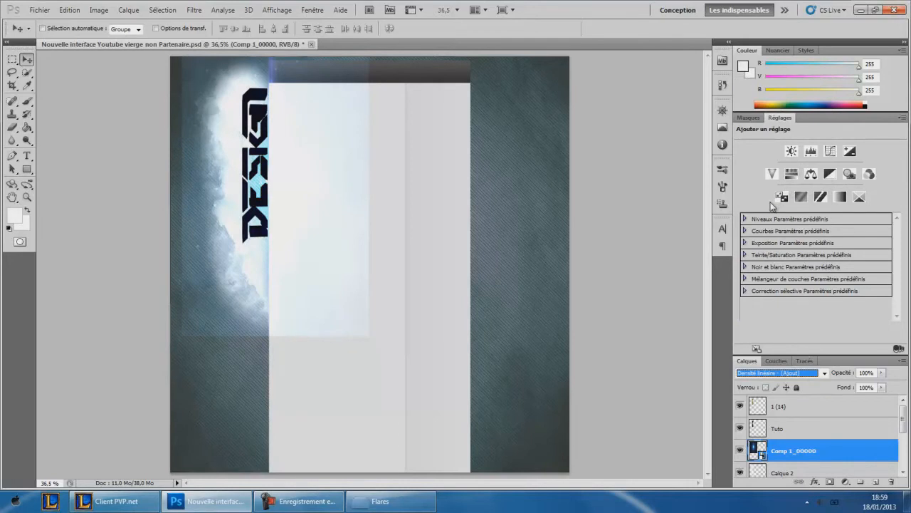
pyautogui.click(776, 373)
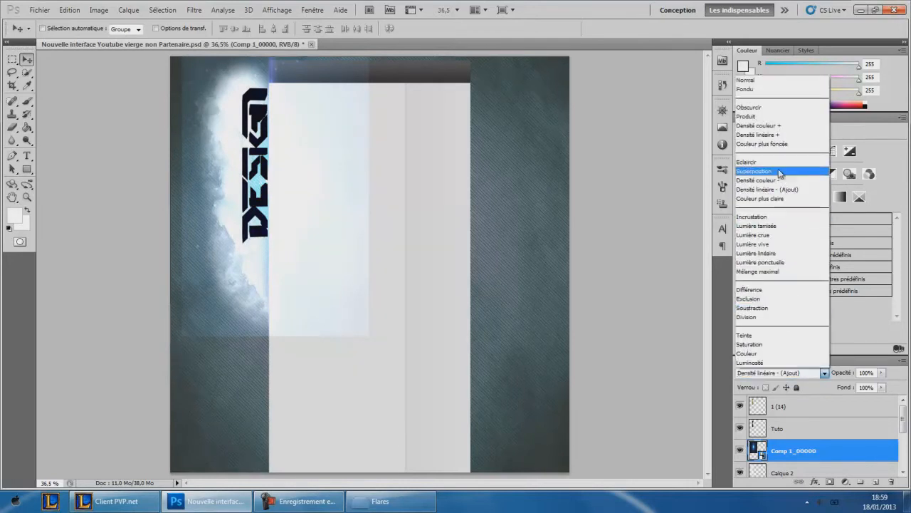
pyautogui.click(754, 173)
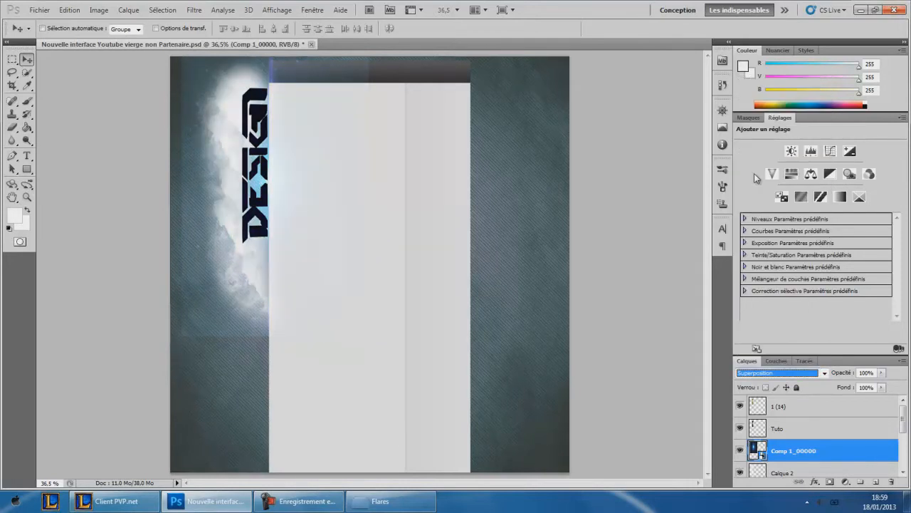
# - Try Lumière tamisée, Lumière crue and neighbouring blend modes on the Comp 1_00000 flare layer
pyautogui.click(777, 373)
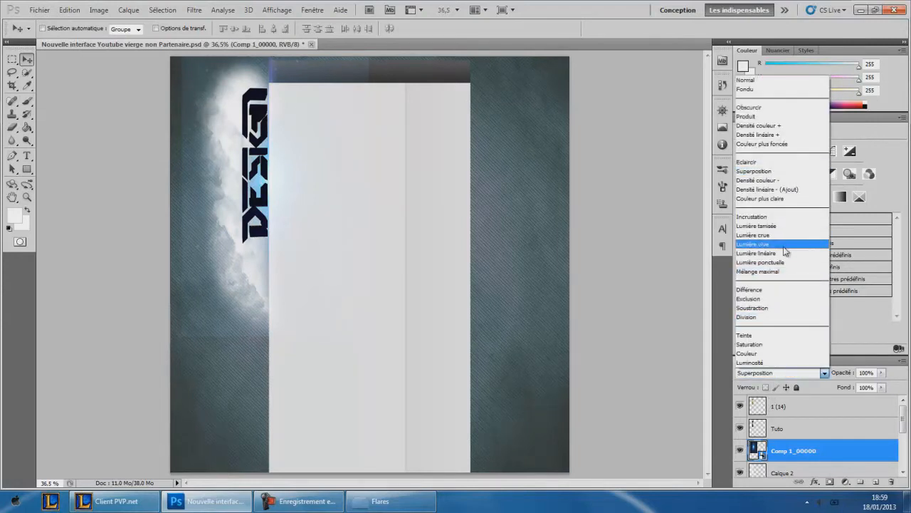
pyautogui.click(777, 229)
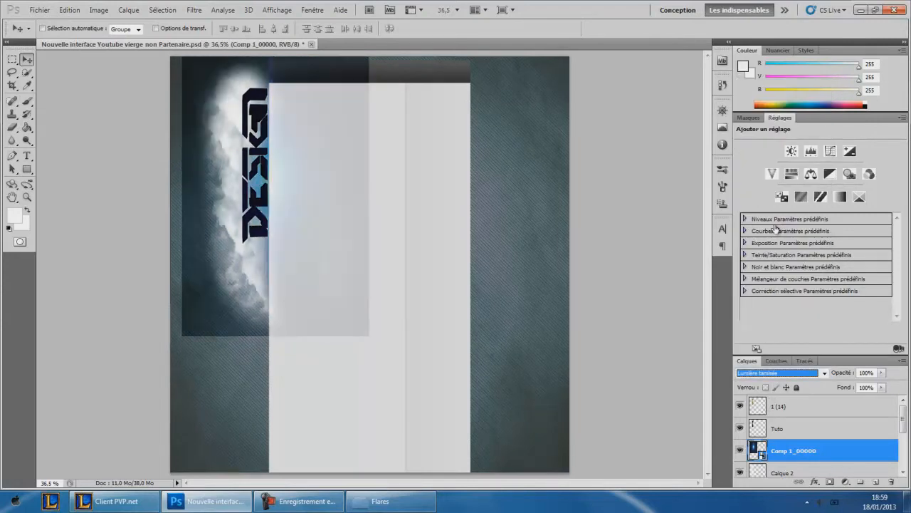
pyautogui.press('Up')
pyautogui.press('Up')
pyautogui.press('Up')
pyautogui.press('Down')
pyautogui.press('Down')
pyautogui.press('Up')
pyautogui.press('Down')
pyautogui.press('Down')
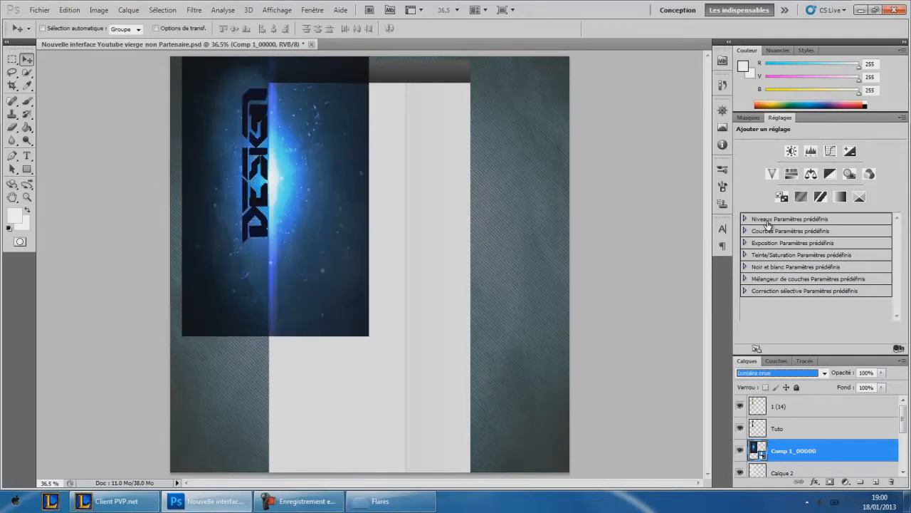
pyautogui.press('Up')
pyautogui.press('Up')
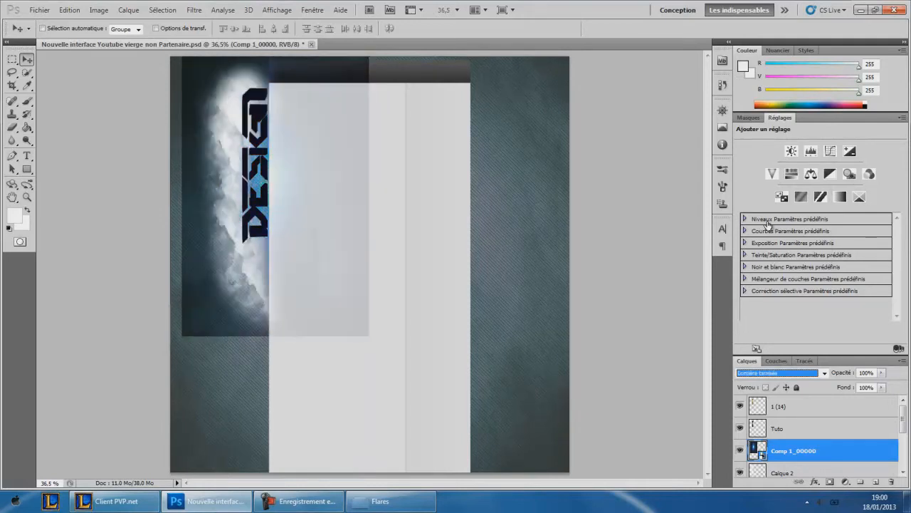
pyautogui.press('Return')
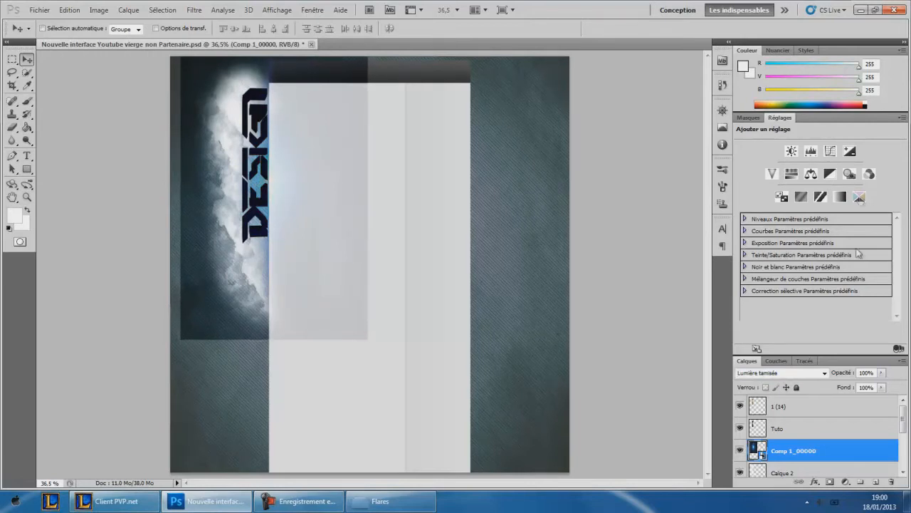
# - Compare Incrustation, Superposition and the modes up to Normal on the Comp 1_00000 flare layer
pyautogui.click(781, 373)
pyautogui.click(752, 210)
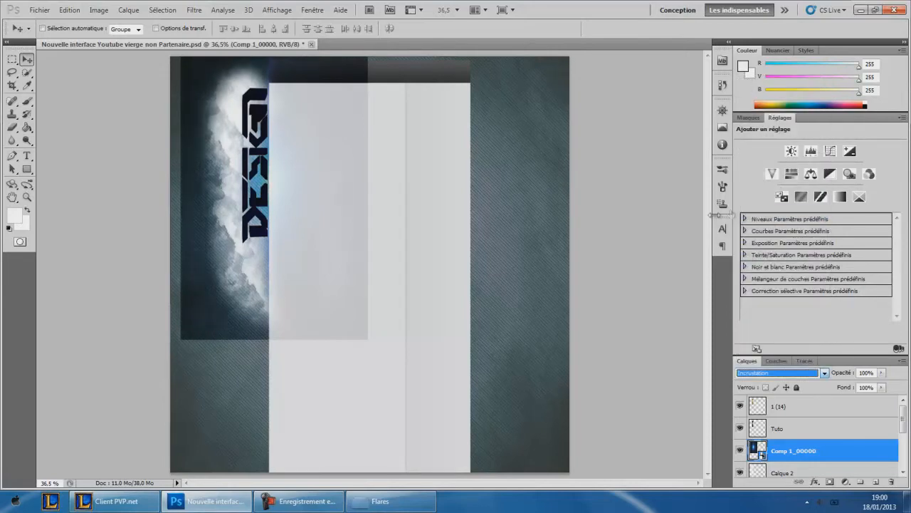
pyautogui.click(781, 372)
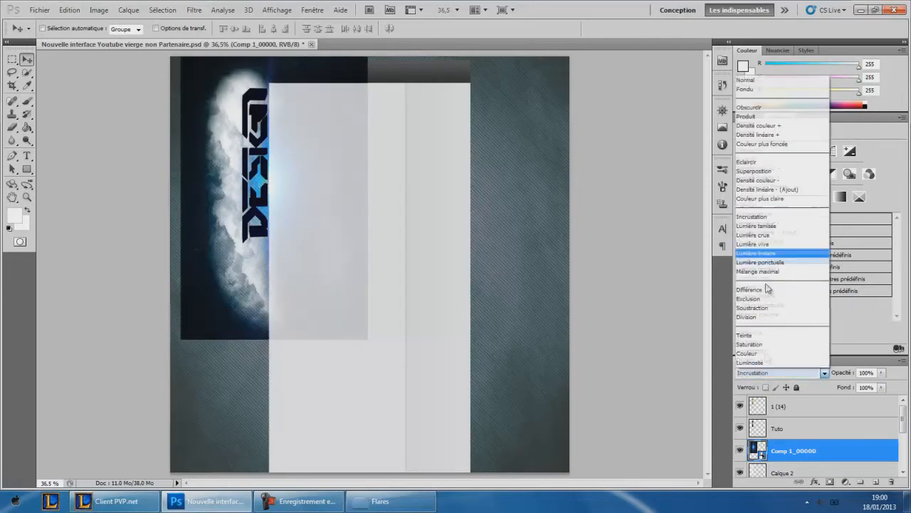
pyautogui.click(753, 173)
pyautogui.press('Up')
pyautogui.press('Up')
pyautogui.press('Up')
pyautogui.press('Up')
pyautogui.press('Up')
pyautogui.press('Up')
pyautogui.press('Up')
pyautogui.press('Up')
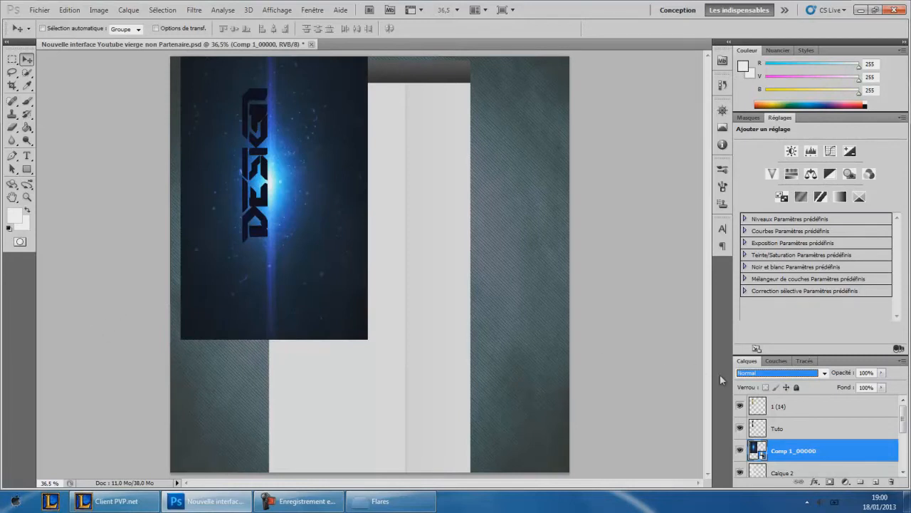
# - Set the Comp 1_00000 flare layer's blend mode to Superposition
pyautogui.click(748, 373)
pyautogui.click(762, 172)
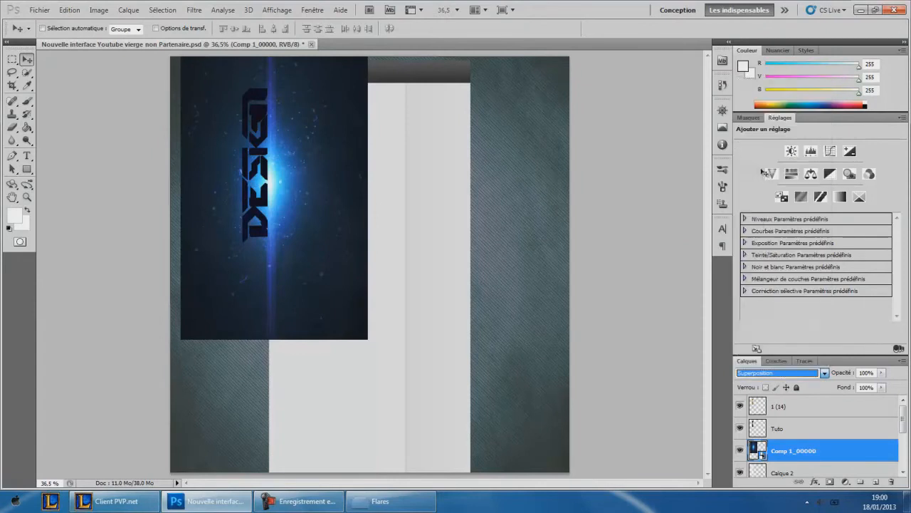
pyautogui.click(613, 233)
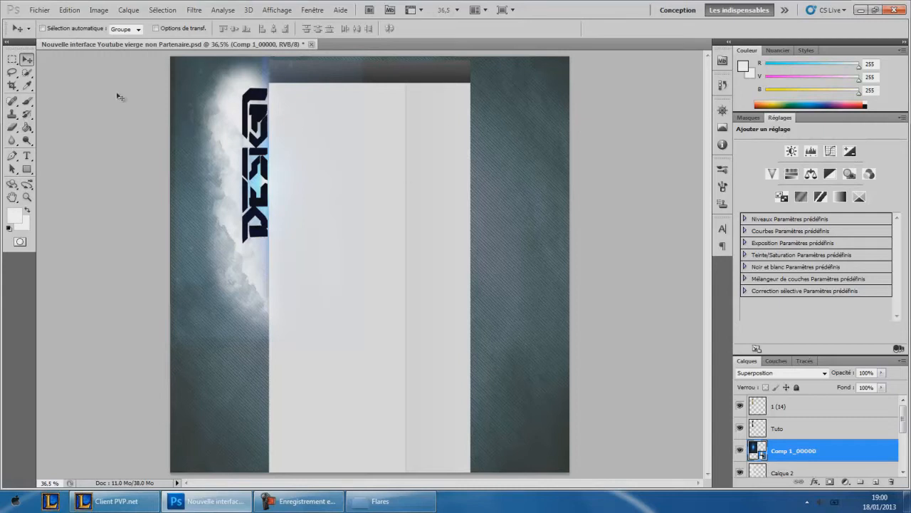
# - Rasterize the flare layer, erase its hard edges around the clouds with the 300 px Eraser, and return to the Move tool
pyautogui.click(10, 127)
pyautogui.click(220, 343)
pyautogui.click(416, 198)
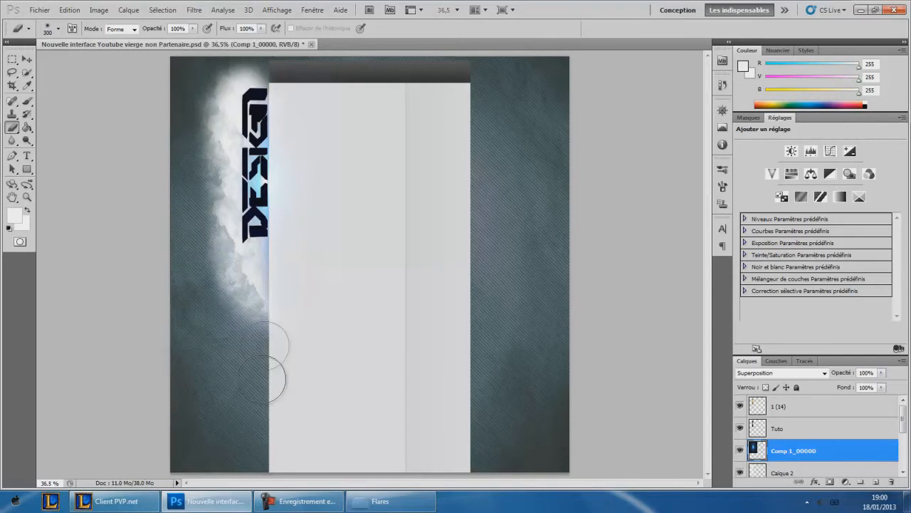
pyautogui.moveTo(221, 285)
pyautogui.mouseDown()
pyautogui.moveTo(224, 170)
pyautogui.moveTo(238, 185)
pyautogui.moveTo(225, 107)
pyautogui.mouseUp()
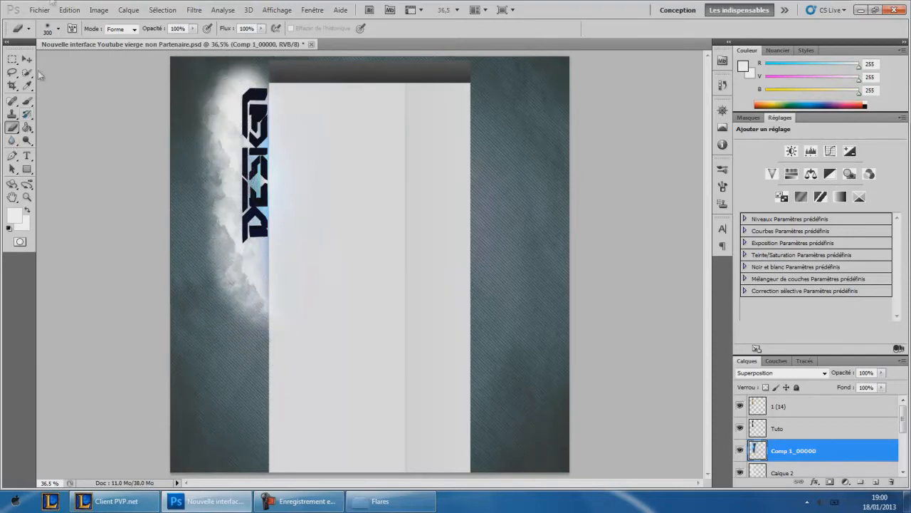
pyautogui.press('v')
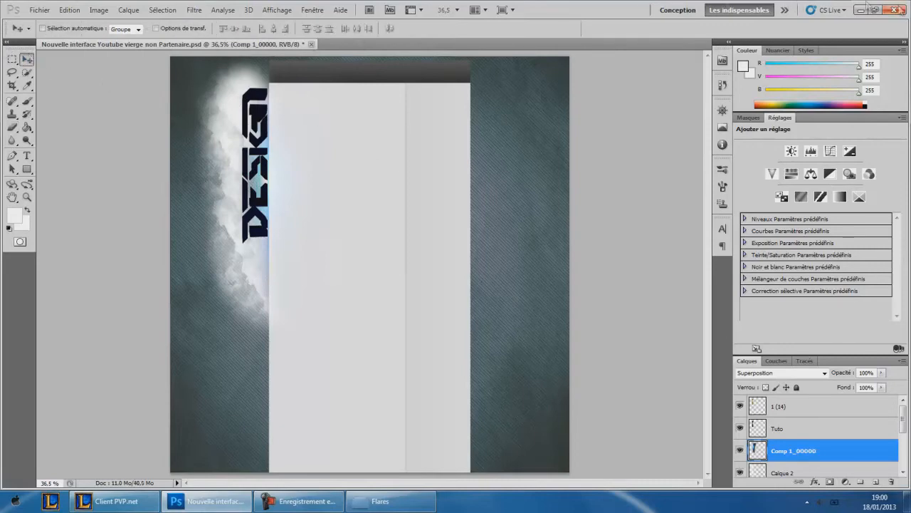
# - Minimize Photoshop and close the Tutoriel ! reference image in Windows Photo Viewer
pyautogui.click(860, 10)
pyautogui.doubleClick(634, 12)
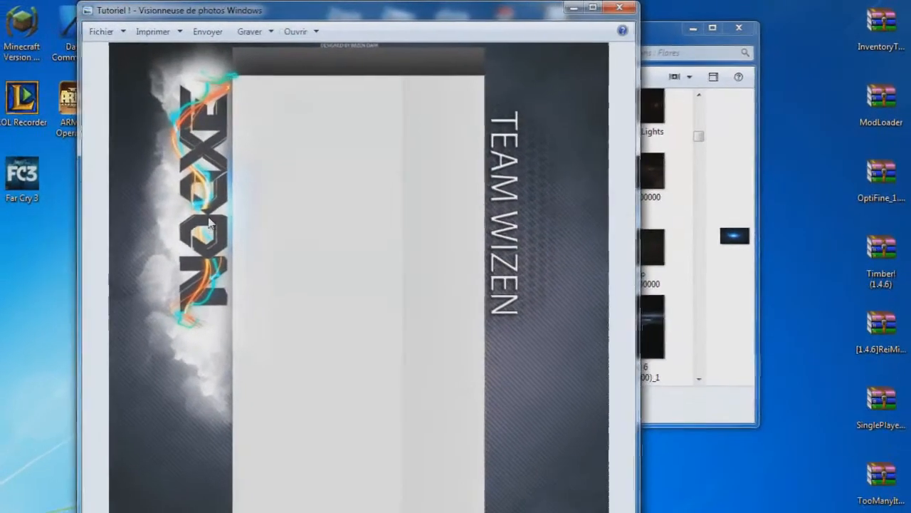
pyautogui.click(618, 9)
# - Go back from Flares to GFX Pack in Windows Explorer and open the effet lumineux folder
pyautogui.scroll(5, 539, 147)
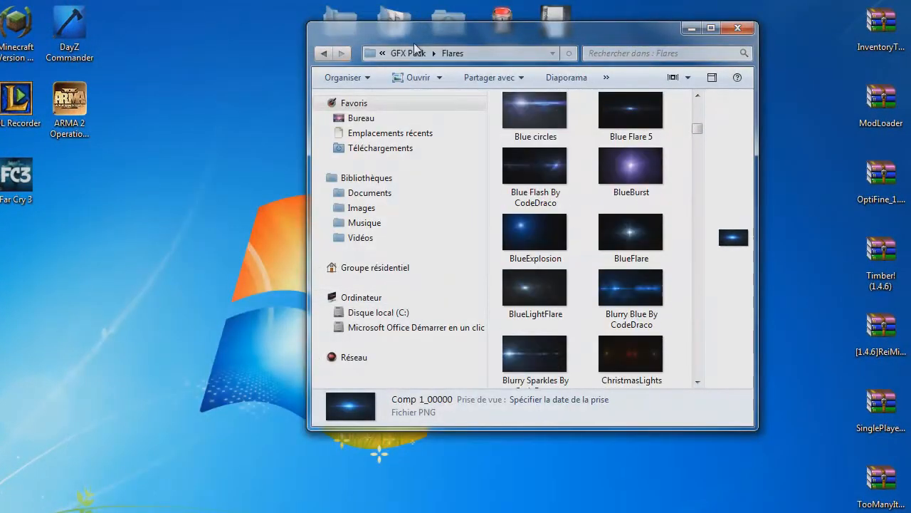
pyautogui.press('BackSpace')
pyautogui.scroll(-2, 576, 174)
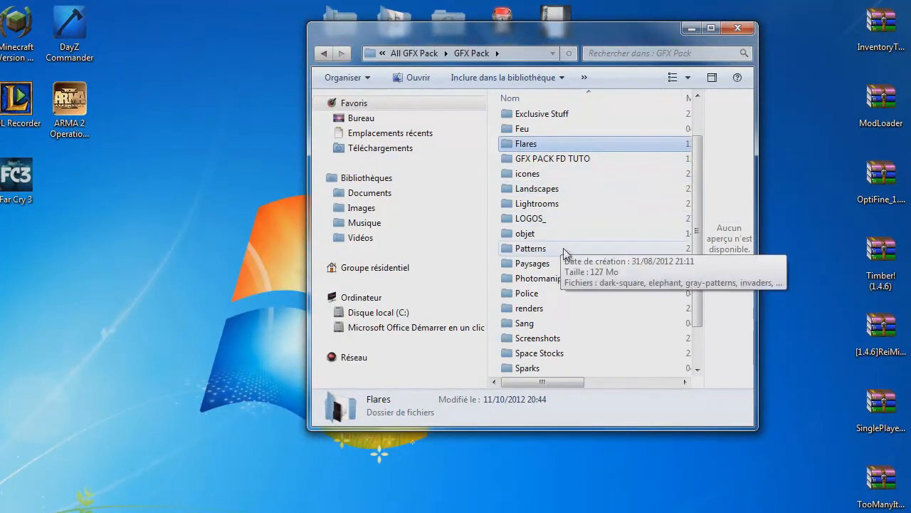
pyautogui.scroll(2, 570, 219)
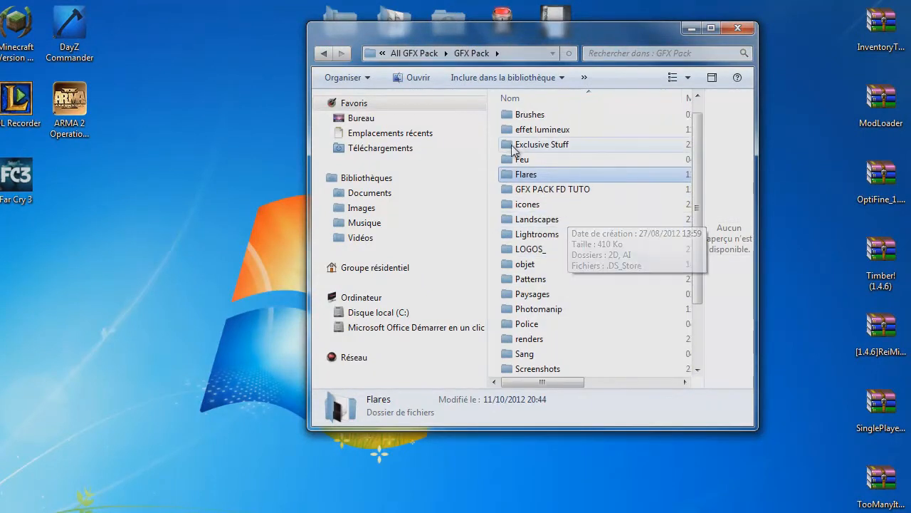
pyautogui.click(537, 135)
pyautogui.doubleClick(538, 135)
# - Find light_strokes_v1 in the effet lumineux folder and place it in the Photoshop document above Comp 1_00000
pyautogui.scroll(-10, 602, 288)
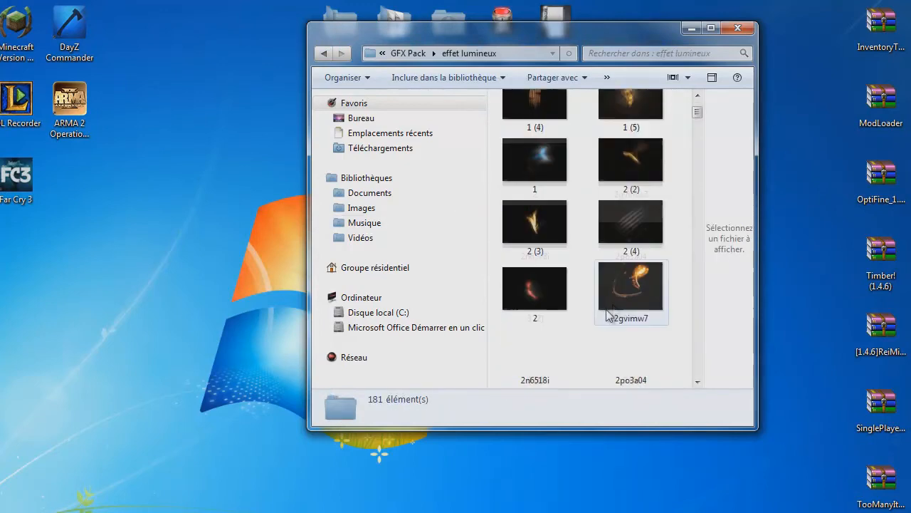
pyautogui.scroll(-15, 601, 288)
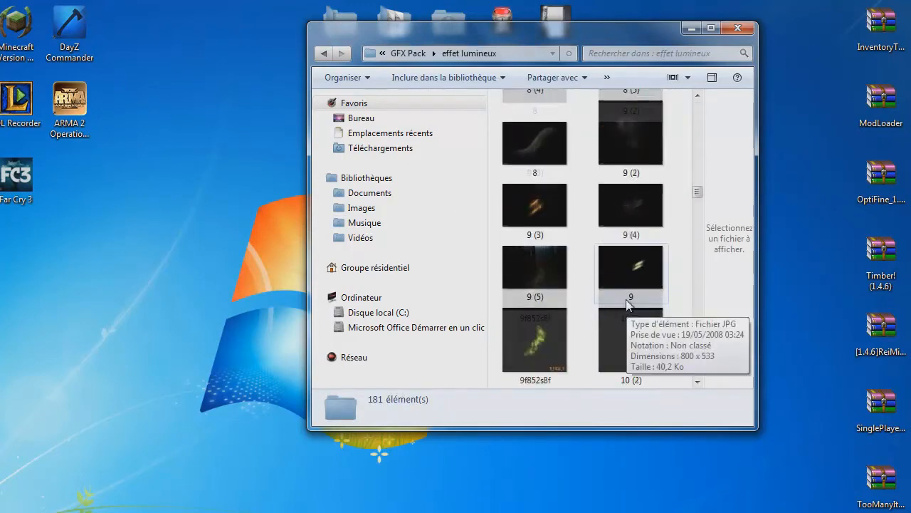
pyautogui.scroll(-1, 634, 214)
pyautogui.scroll(2, 648, 184)
pyautogui.scroll(-3, 652, 191)
pyautogui.scroll(-8, 716, 205)
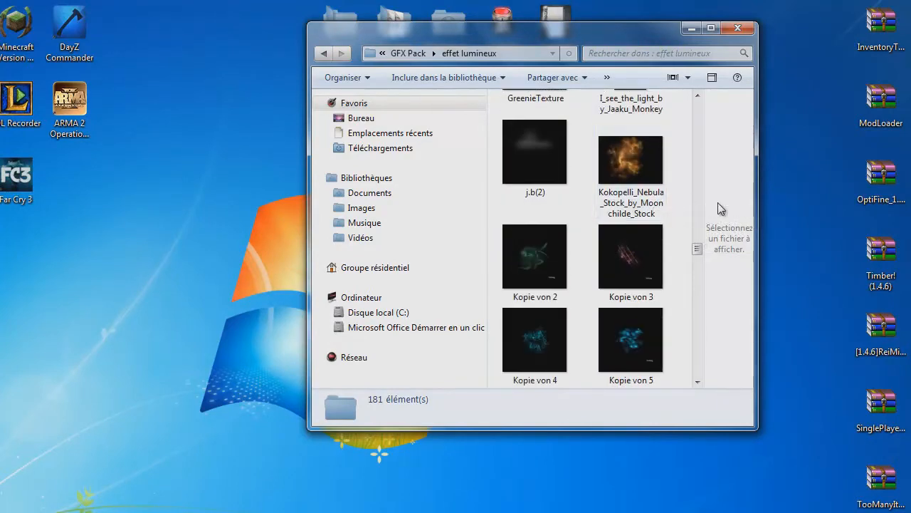
pyautogui.scroll(2, 616, 171)
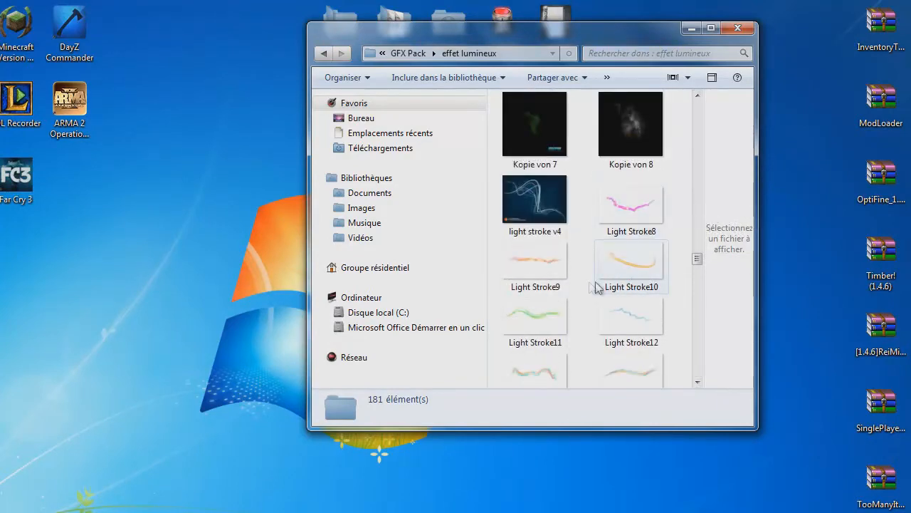
pyautogui.scroll(-1, 560, 269)
pyautogui.click(546, 303)
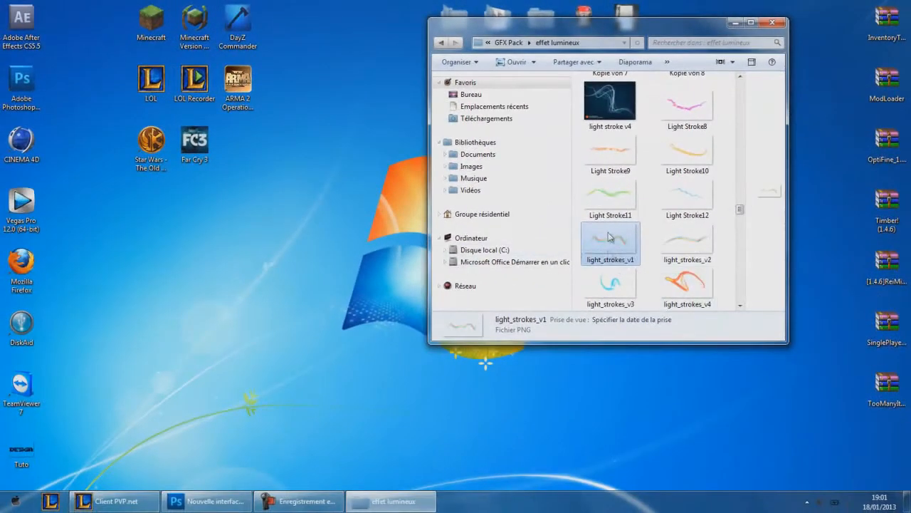
pyautogui.moveTo(609, 238); pyautogui.dragTo(280, 265)
# - Rotate the placed light strokes 90° clockwise, move them over the DESIGN text and scale them down
pyautogui.rightClick(362, 251)
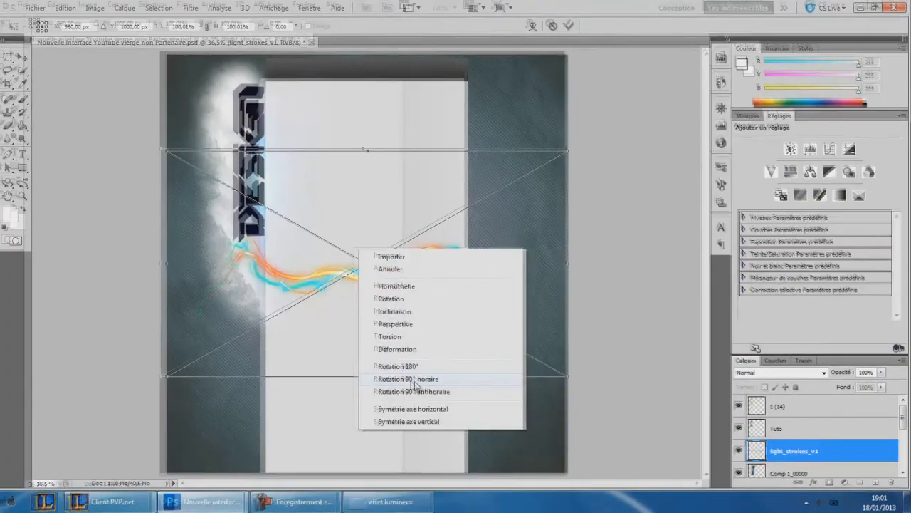
pyautogui.click(420, 379)
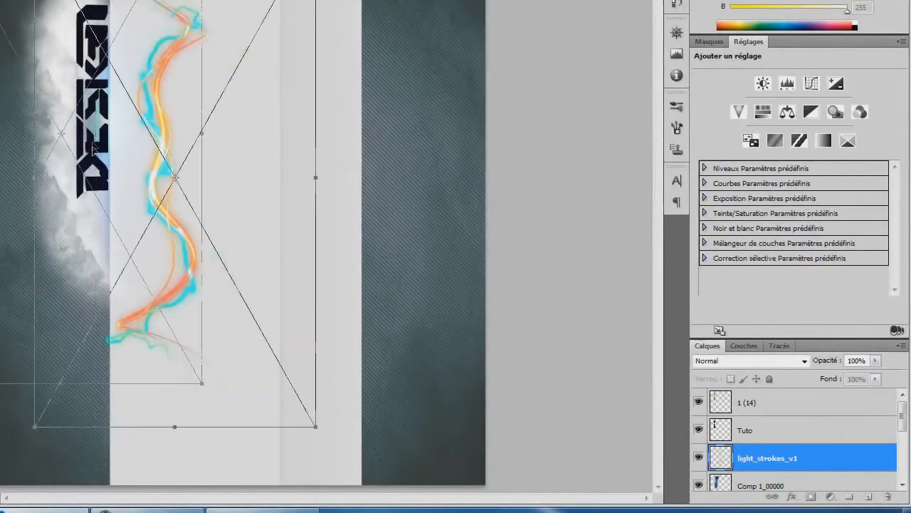
pyautogui.moveTo(93, 149)
pyautogui.mouseDown()
pyautogui.moveTo(95, 116)
pyautogui.moveTo(128, 128)
pyautogui.mouseUp()
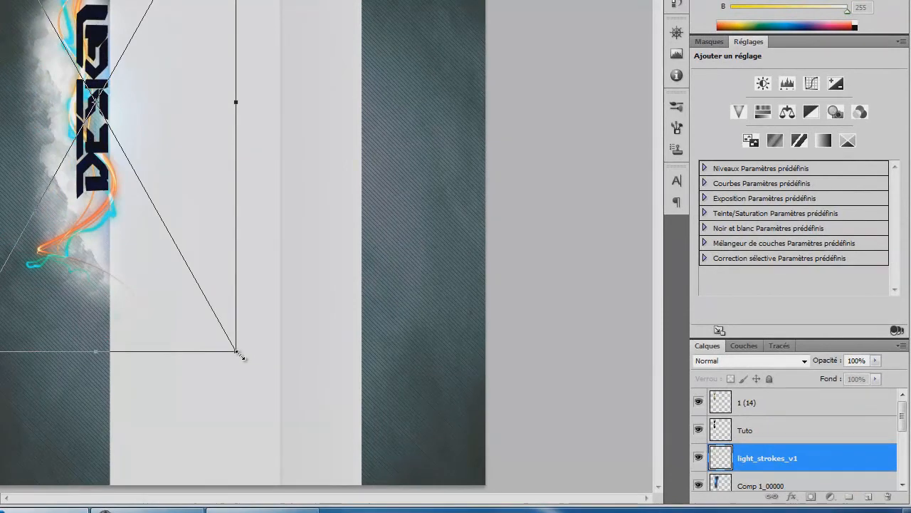
pyautogui.moveTo(239, 352)
pyautogui.mouseDown()
pyautogui.moveTo(218, 306)
pyautogui.moveTo(138, 239)
pyautogui.mouseUp()
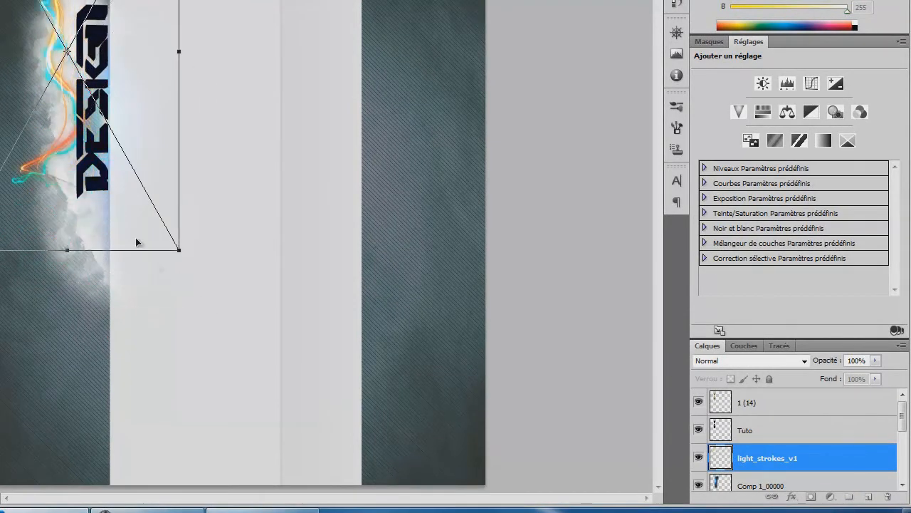
# - Turn the light strokes 180° with two 90° counterclockwise rotations and move them back over the DESIGN text
pyautogui.rightClick(109, 212)
pyautogui.click(222, 389)
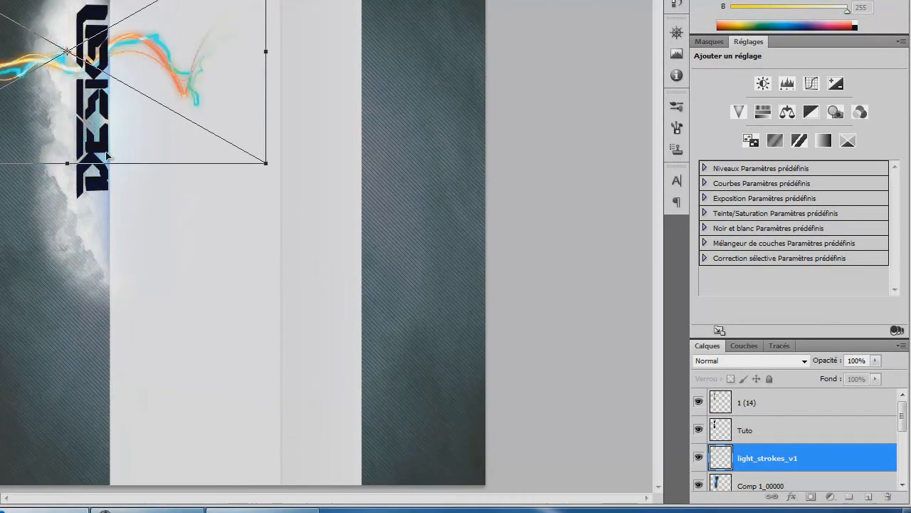
pyautogui.rightClick(101, 112)
pyautogui.click(208, 288)
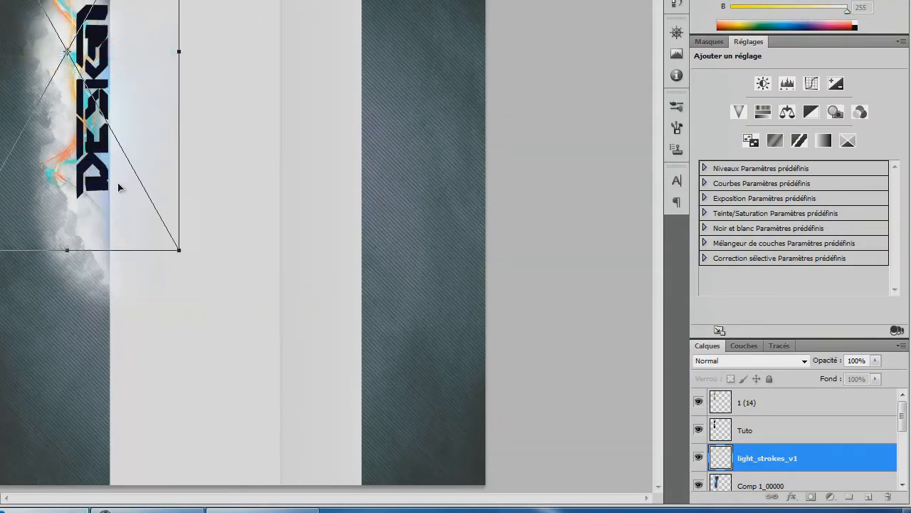
pyautogui.moveTo(137, 209); pyautogui.dragTo(138, 226)
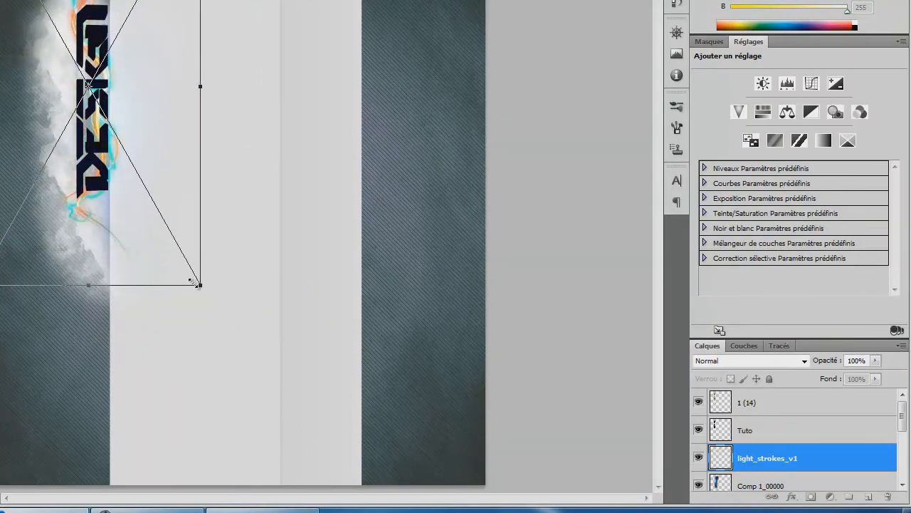
# - Scale the light strokes down proportionally, move them back over the DESIGN text and nudge them up and left
pyautogui.moveTo(200, 287); pyautogui.dragTo(130, 223)
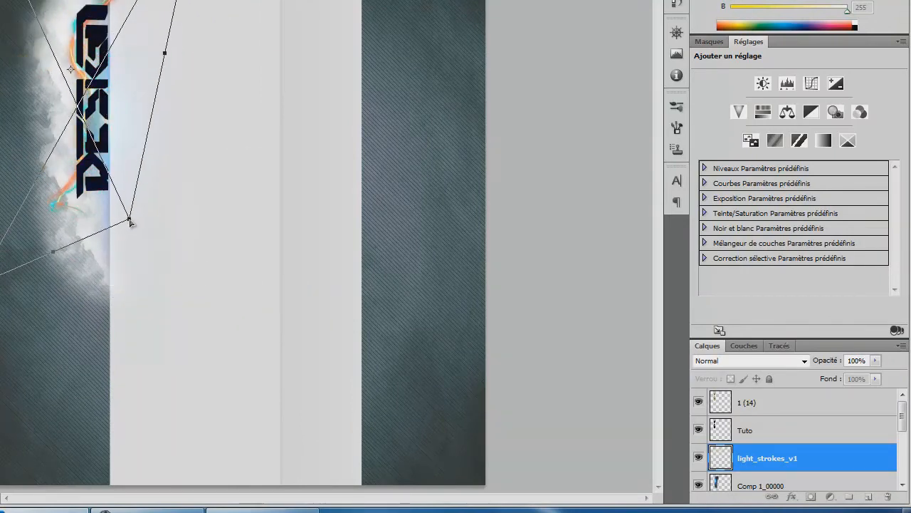
pyautogui.hotkey('ctrl', 'z')
pyautogui.keyDown('shift'); pyautogui.moveTo(202, 286); pyautogui.dragTo(116, 224); pyautogui.keyUp('shift')
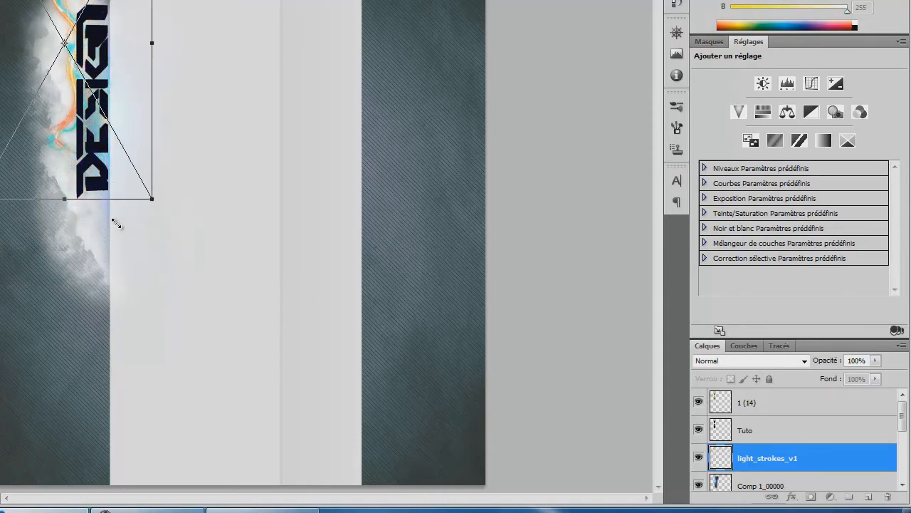
pyautogui.moveTo(67, 151); pyautogui.dragTo(89, 206)
pyautogui.press('Up')
pyautogui.press('Up')
pyautogui.press('Up')
pyautogui.press('Up')
pyautogui.press('Up')
pyautogui.press('Left')
pyautogui.press('Left')
pyautogui.press('Left')
pyautogui.press('Left')
pyautogui.press('Up')
pyautogui.press('Up')
pyautogui.press('Left')
pyautogui.press('Left')
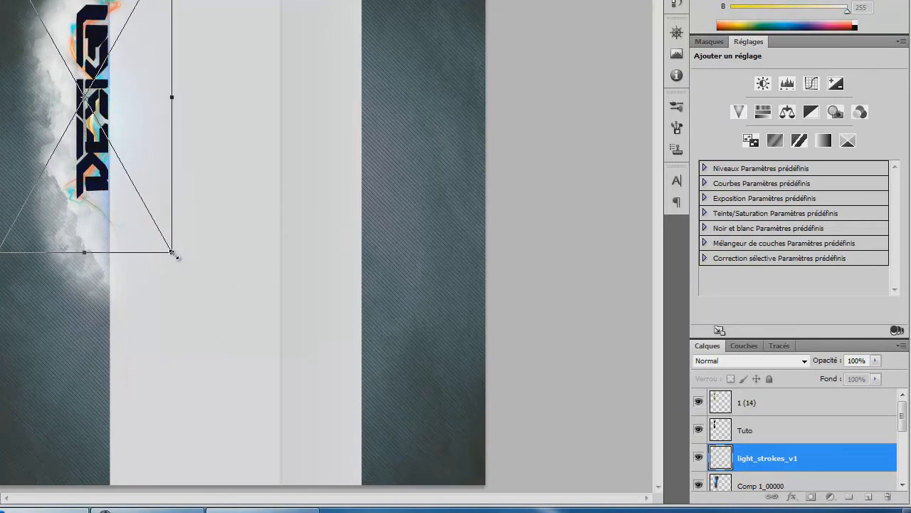
# - Enlarge the light strokes slightly, fine-tune their position over the DESIGN text and apply the transformation
pyautogui.moveTo(175, 255); pyautogui.dragTo(186, 267)
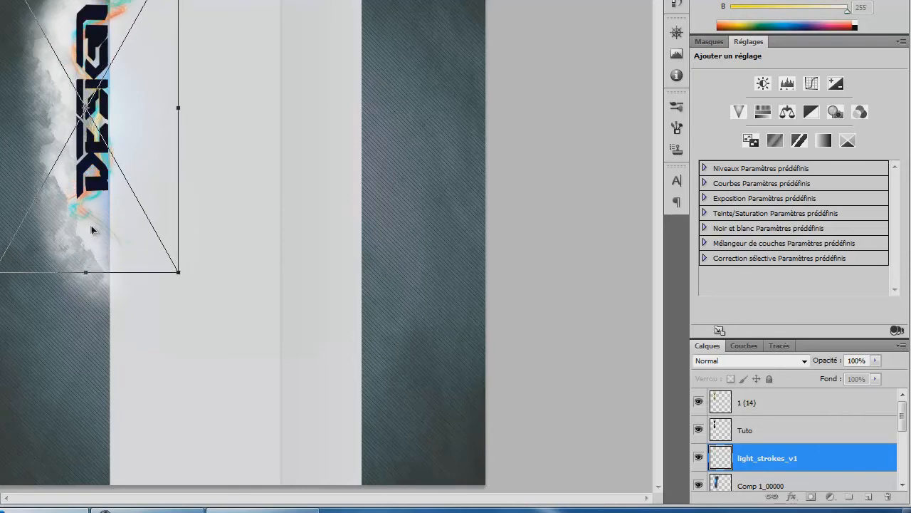
pyautogui.hotkey('shift', 'Down')
pyautogui.hotkey('shift', 'Right')
pyautogui.hotkey('shift', 'Right')
pyautogui.hotkey('shift', 'Up')
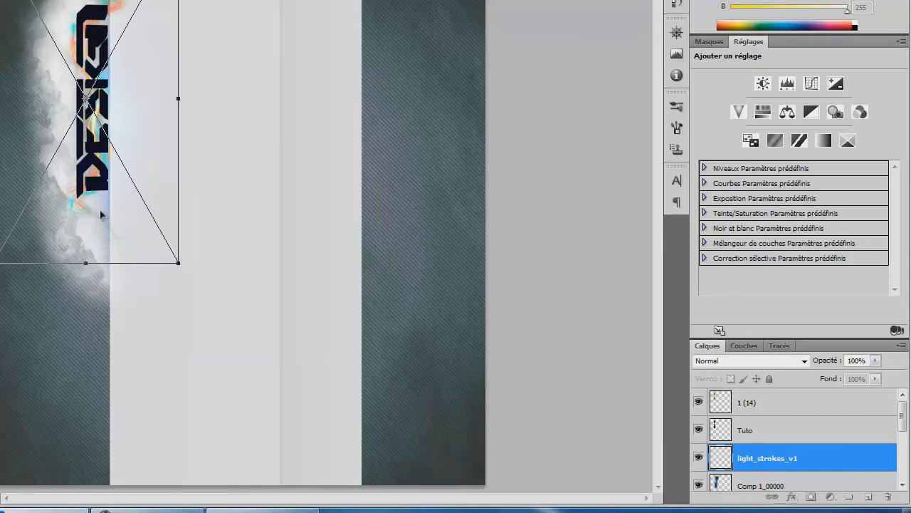
pyautogui.press('Return')
# - Move the light_strokes_v1 layer to the top of the layer stack and duplicate it
pyautogui.moveTo(800, 452)
pyautogui.mouseDown()
pyautogui.moveTo(791, 366)
pyautogui.moveTo(819, 406)
pyautogui.mouseUp()
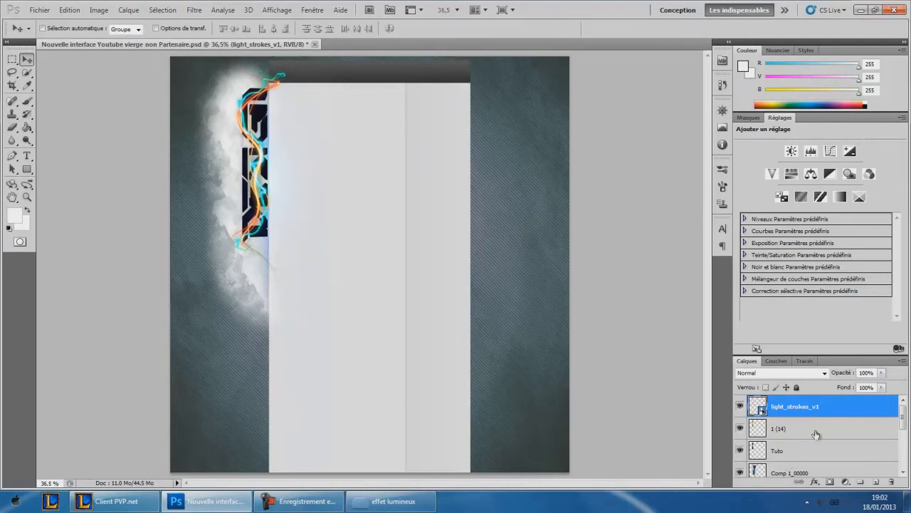
pyautogui.hotkey('ctrl', 'j')
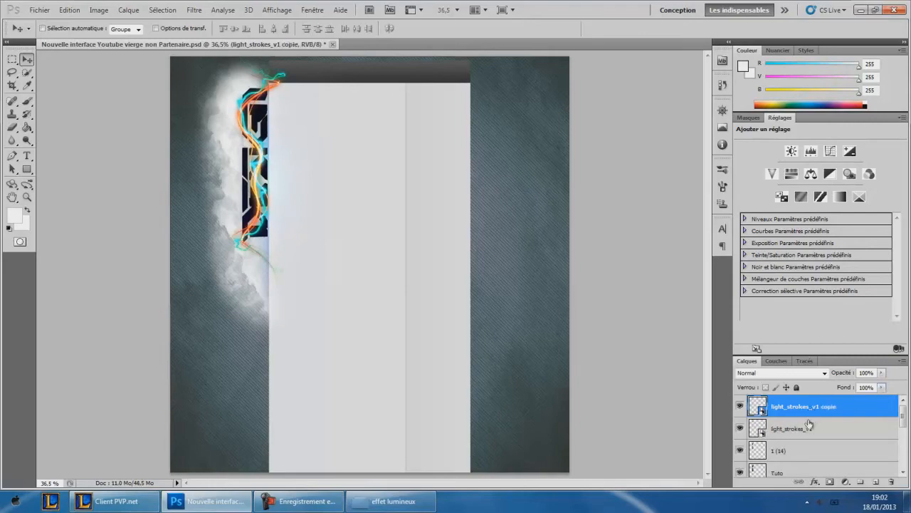
pyautogui.click(798, 430)
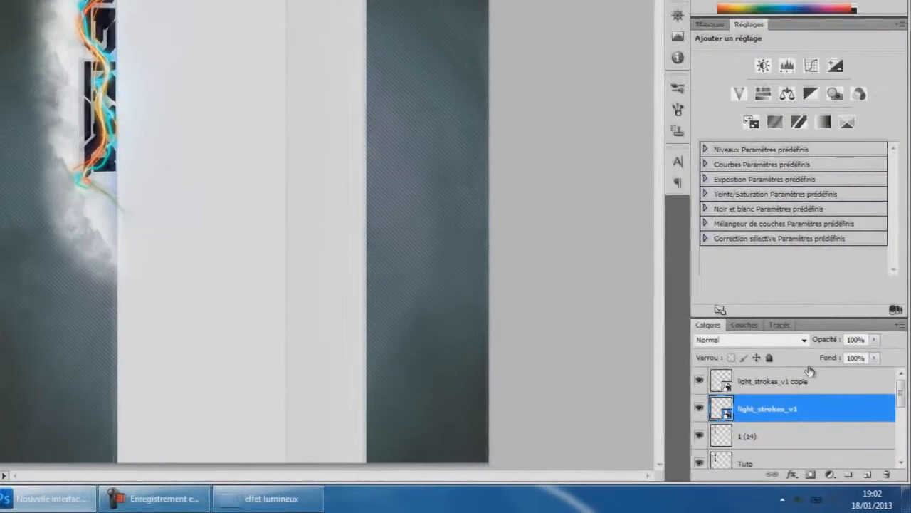
# - Move the light_strokes_v1 copie layer directly below the Tuto layer and hide it
pyautogui.click(840, 405)
pyautogui.moveTo(822, 379)
pyautogui.mouseDown()
pyautogui.moveTo(751, 467)
pyautogui.moveTo(782, 472)
pyautogui.mouseUp()
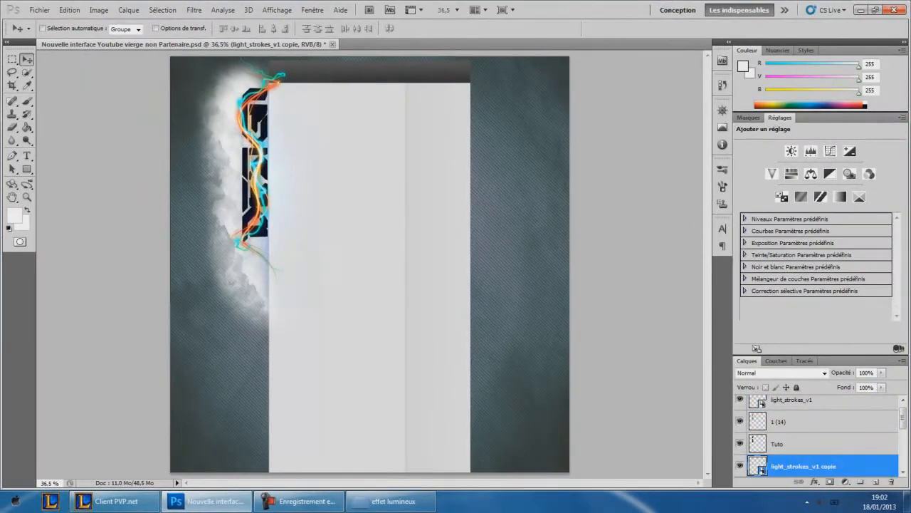
pyautogui.click(740, 467)
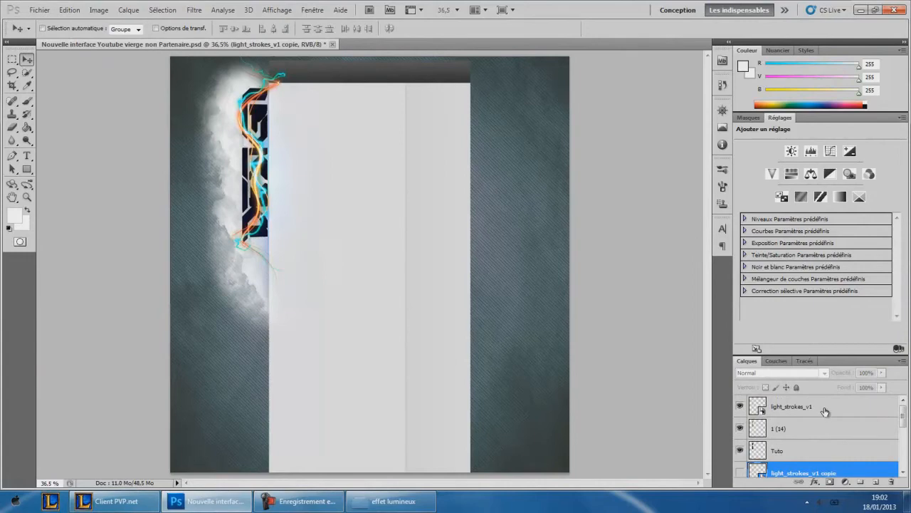
# - Rasterize the top light_strokes_v1 smart object so that it can be edited with the Eraser
pyautogui.click(824, 412)
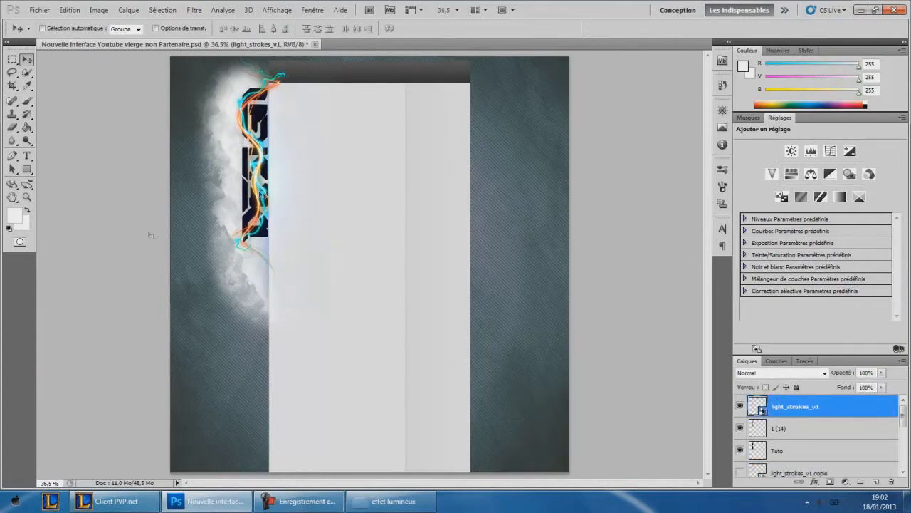
pyautogui.click(26, 197)
pyautogui.moveTo(213, 185)
pyautogui.mouseDown()
pyautogui.moveTo(244, 163)
pyautogui.moveTo(359, 204)
pyautogui.moveTo(353, 218)
pyautogui.moveTo(309, 228)
pyautogui.moveTo(214, 193)
pyautogui.moveTo(168, 153)
pyautogui.moveTo(288, 319)
pyautogui.mouseUp()
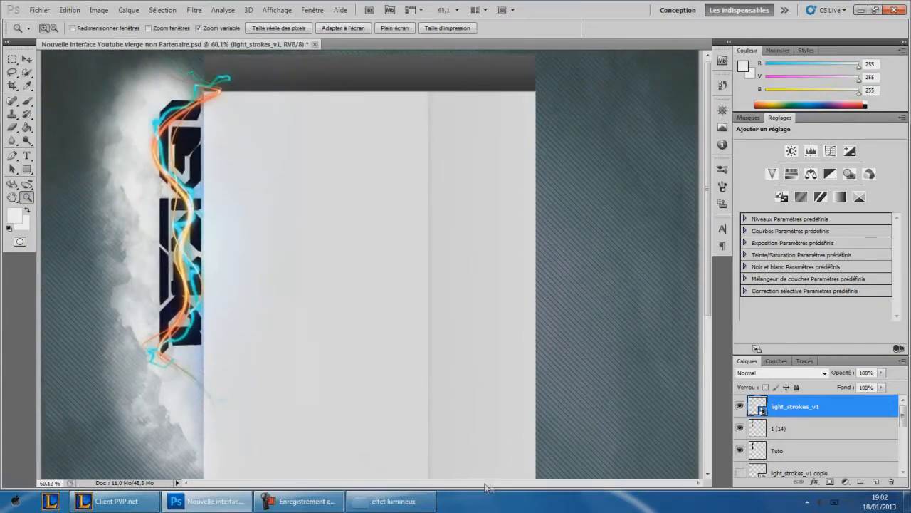
pyautogui.moveTo(214, 345); pyautogui.dragTo(278, 379)
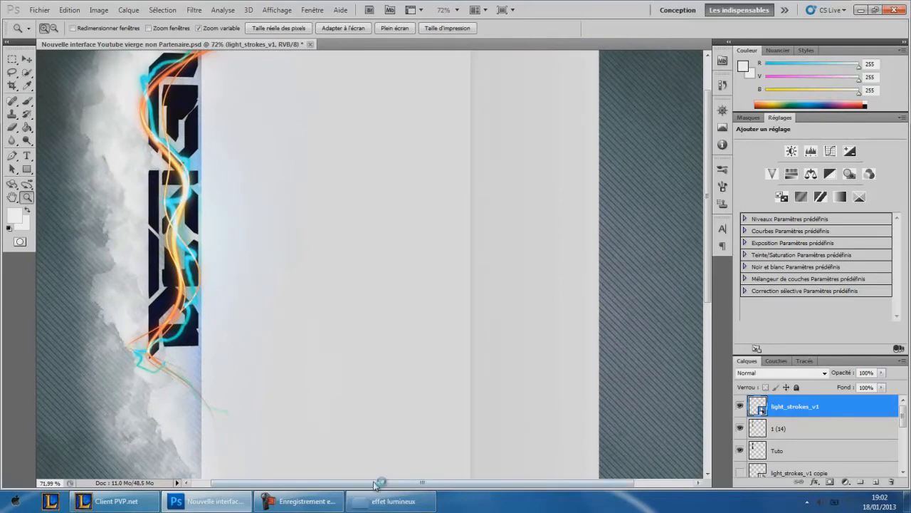
pyautogui.moveTo(371, 483); pyautogui.dragTo(264, 474)
pyautogui.scroll(2, 698, 173)
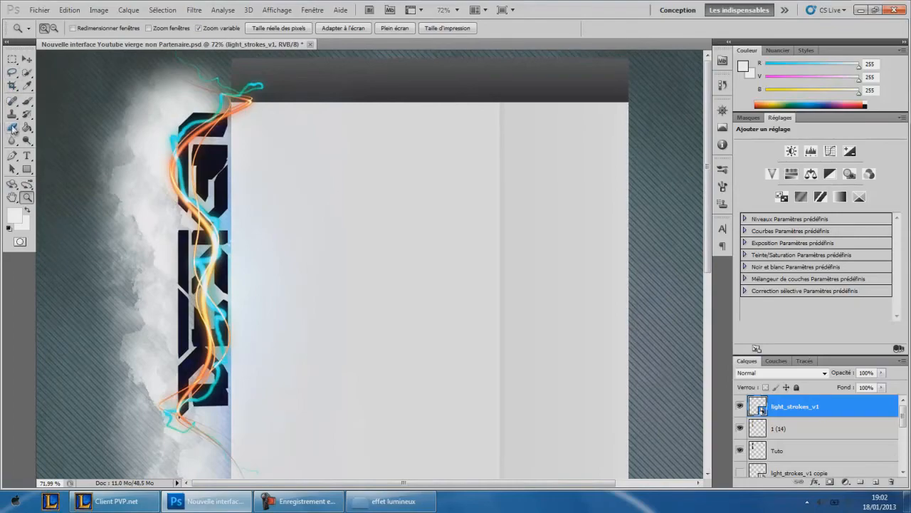
pyautogui.click(12, 128)
pyautogui.click(64, 128)
pyautogui.click(313, 300)
pyautogui.click(417, 197)
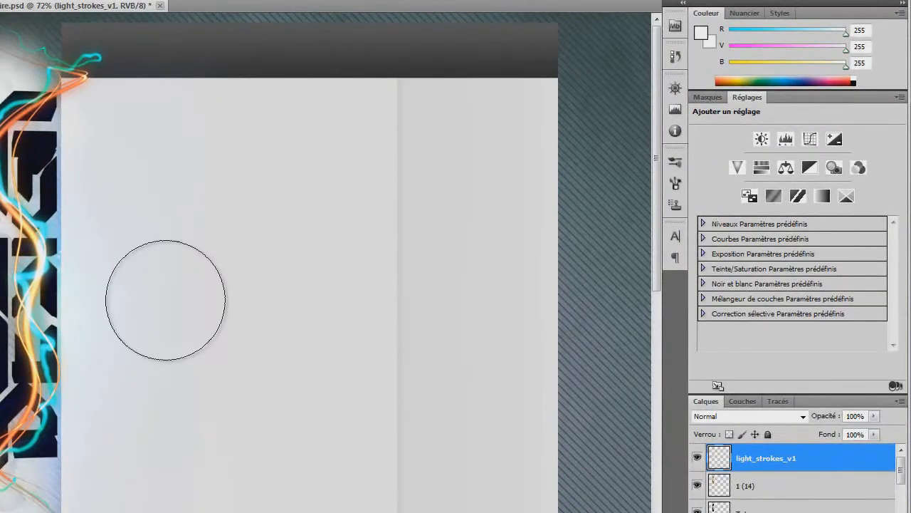
# - Erase the light strokes over the lower middle of the DESIGN text with a soft 97 px eraser at 0% hardness
pyautogui.rightClick(236, 214)
pyautogui.click(318, 30)
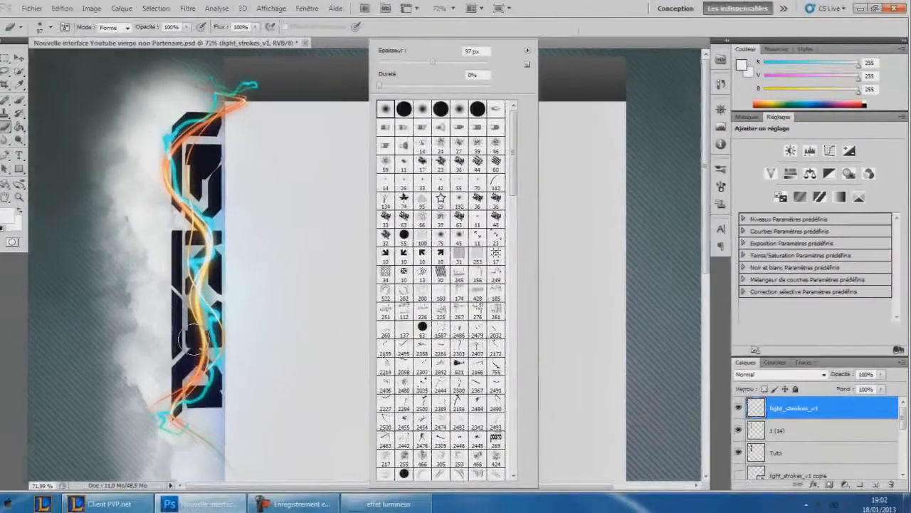
pyautogui.click(33, 366)
pyautogui.moveTo(207, 326)
pyautogui.mouseDown()
pyautogui.moveTo(217, 334)
pyautogui.moveTo(235, 326)
pyautogui.moveTo(208, 316)
pyautogui.moveTo(262, 319)
pyautogui.mouseUp()
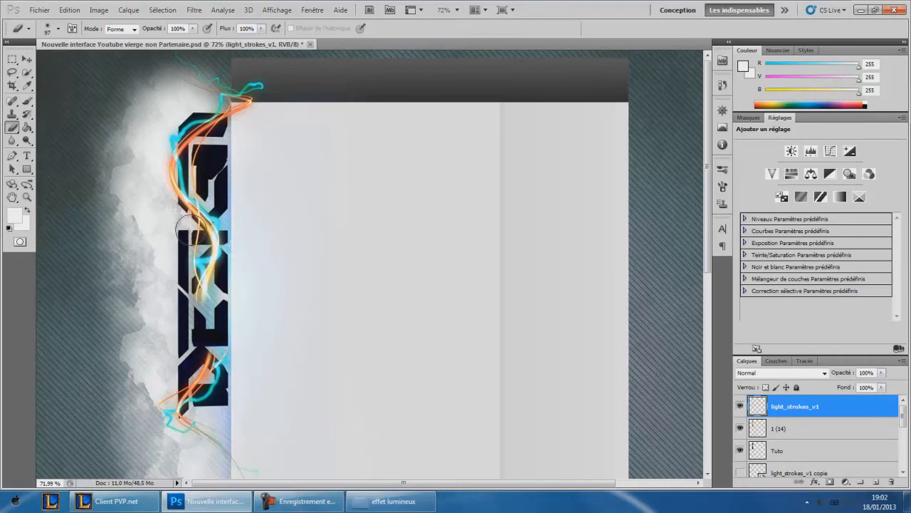
# - Reduce the eraser to 63 px and erase more light strokes so they appear to weave through the DESIGN letters
pyautogui.rightClick(226, 233)
pyautogui.moveTo(306, 61); pyautogui.dragTo(301, 62)
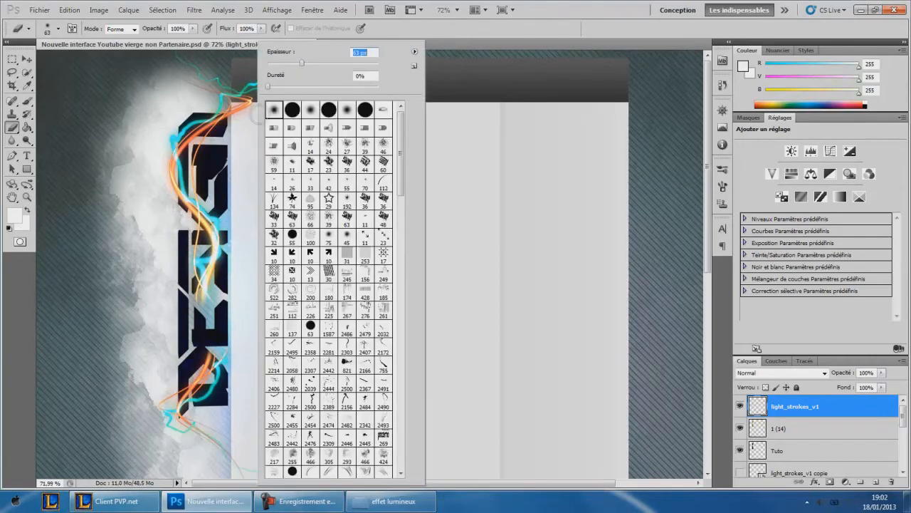
pyautogui.moveTo(195, 237)
pyautogui.mouseDown()
pyautogui.moveTo(226, 236)
pyautogui.moveTo(204, 237)
pyautogui.mouseUp()
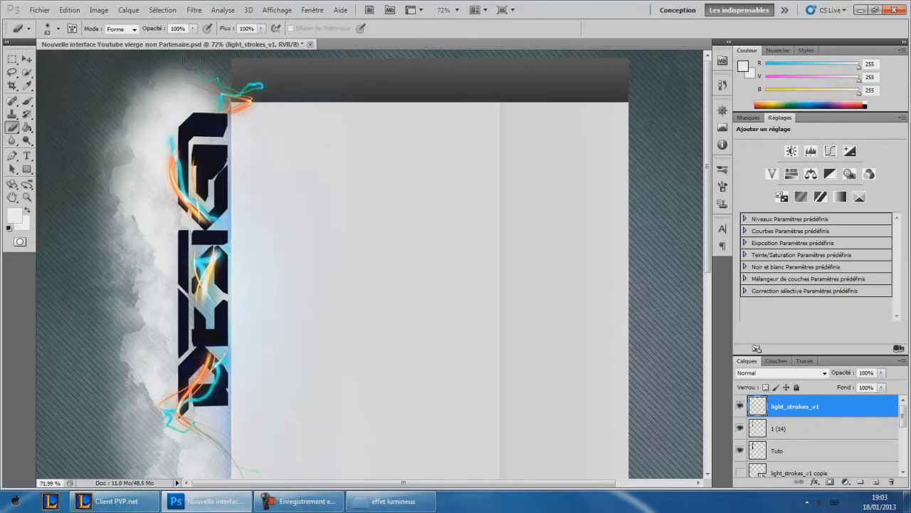
# - Show the light_strokes_v1 copie layer again behind the DESIGN text
pyautogui.click(26, 59)
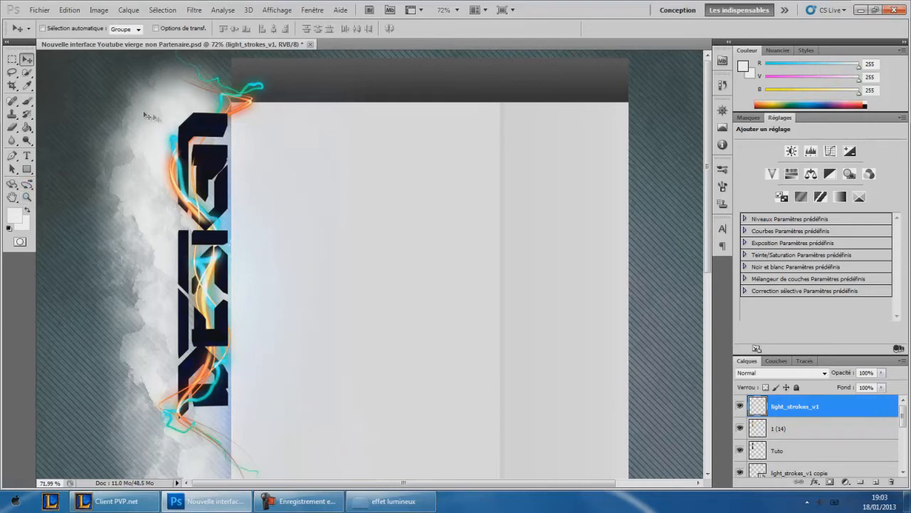
pyautogui.scroll(-2, 171, 281)
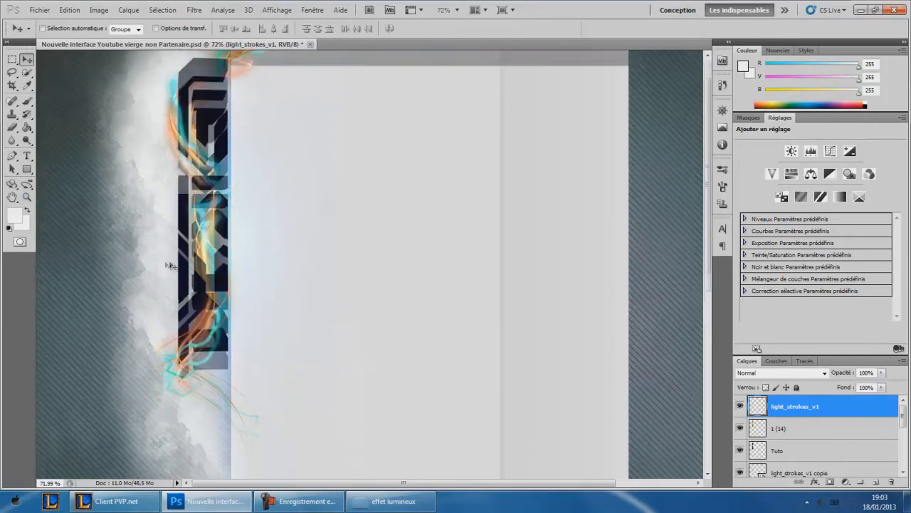
pyautogui.click(26, 197)
pyautogui.moveTo(185, 204); pyautogui.dragTo(58, 206)
pyautogui.moveTo(296, 133); pyautogui.dragTo(356, 139)
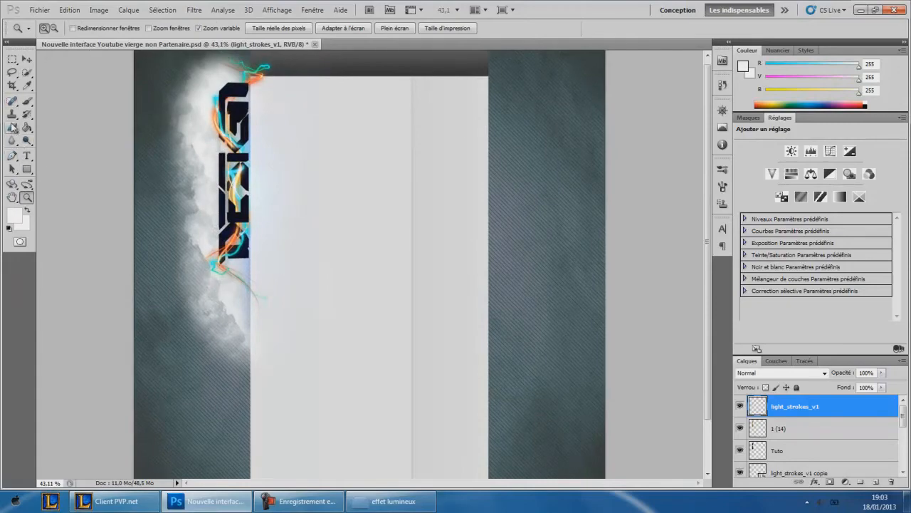
# - Erase the stroke ends overlapping the central content area on light_strokes_v1 and on light_strokes_v1 copie, rasterizing the copy first
pyautogui.click(13, 128)
pyautogui.click(64, 121)
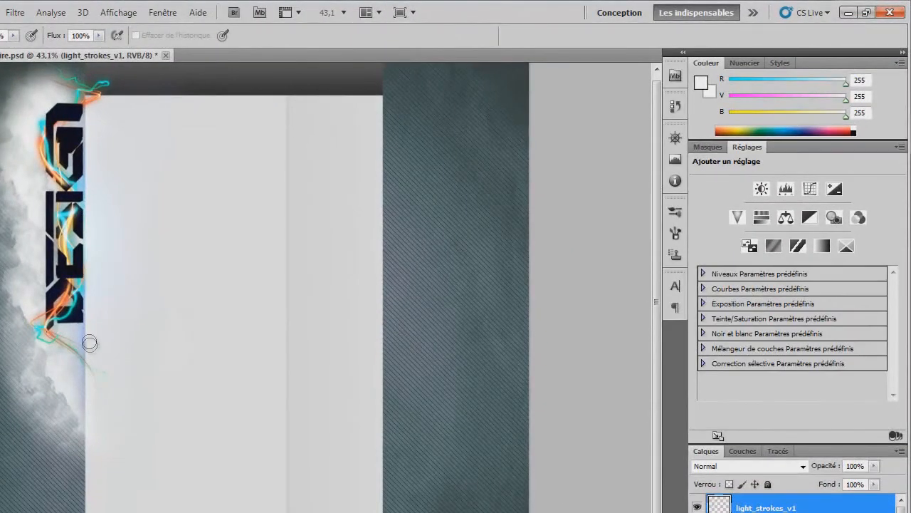
pyautogui.moveTo(89, 343); pyautogui.dragTo(101, 379)
pyautogui.hotkey('ctrl', 'j')
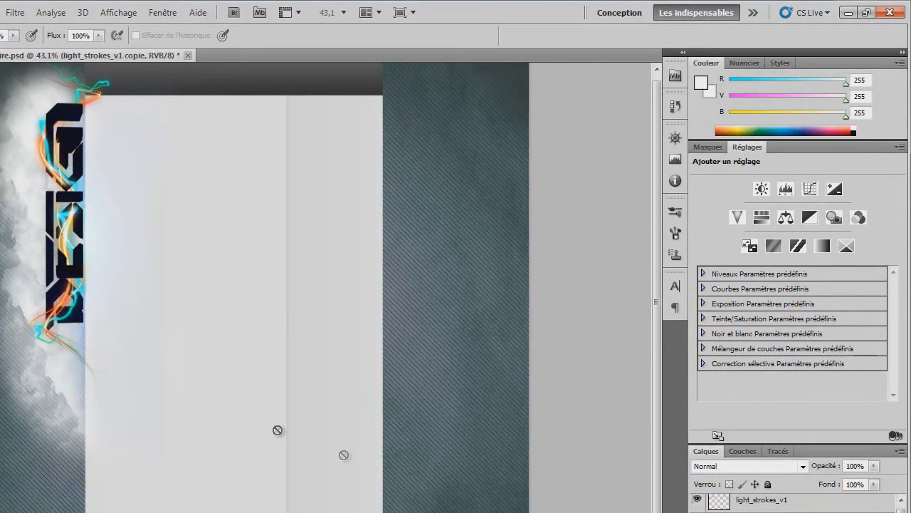
pyautogui.click(126, 389)
pyautogui.click(296, 251)
pyautogui.moveTo(100, 381)
pyautogui.mouseDown()
pyautogui.moveTo(106, 368)
pyautogui.moveTo(96, 381)
pyautogui.moveTo(93, 361)
pyautogui.mouseUp()
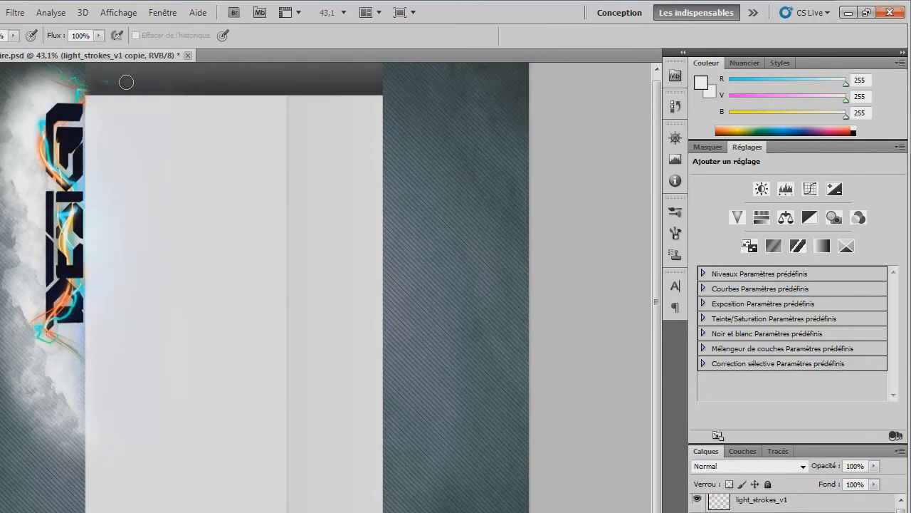
# - Switch to the GFX Pack folder in Windows Explorer and open its Textures folder
pyautogui.press('v')
pyautogui.hotkey('ctrl', 'o')
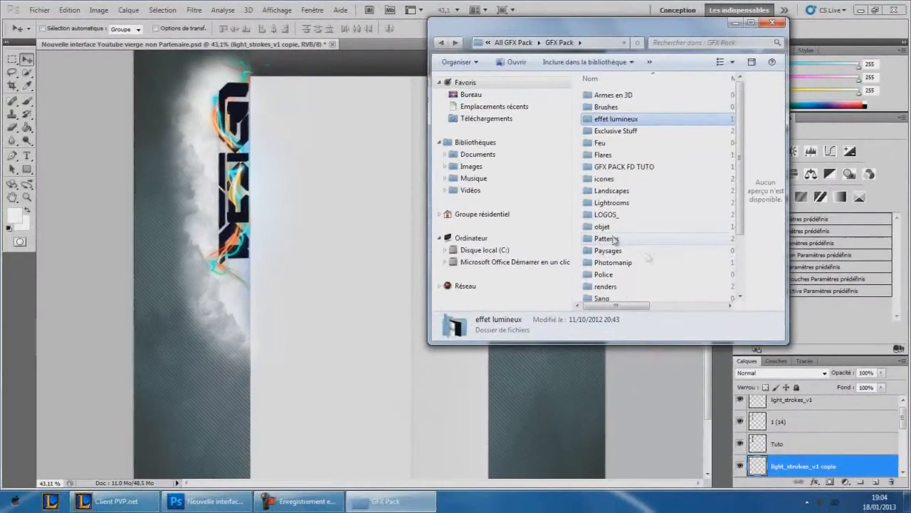
pyautogui.scroll(-3, 611, 299)
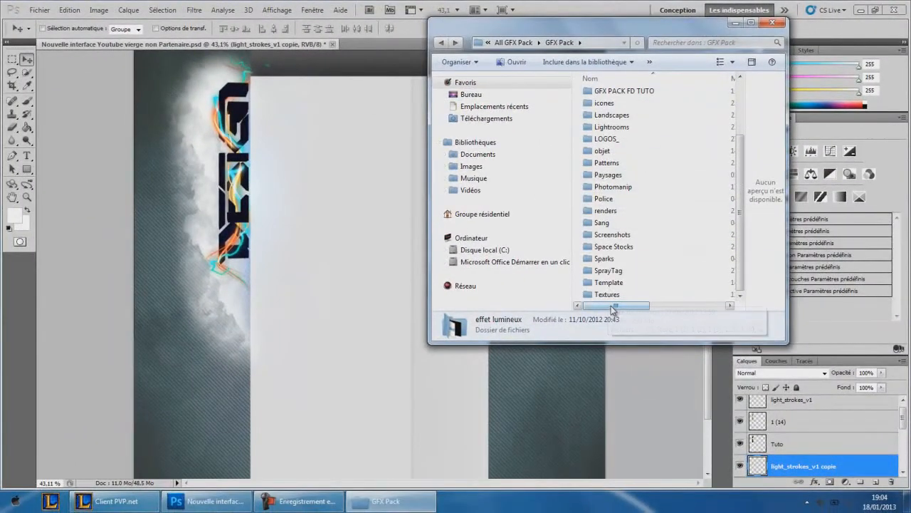
pyautogui.doubleClick(607, 294)
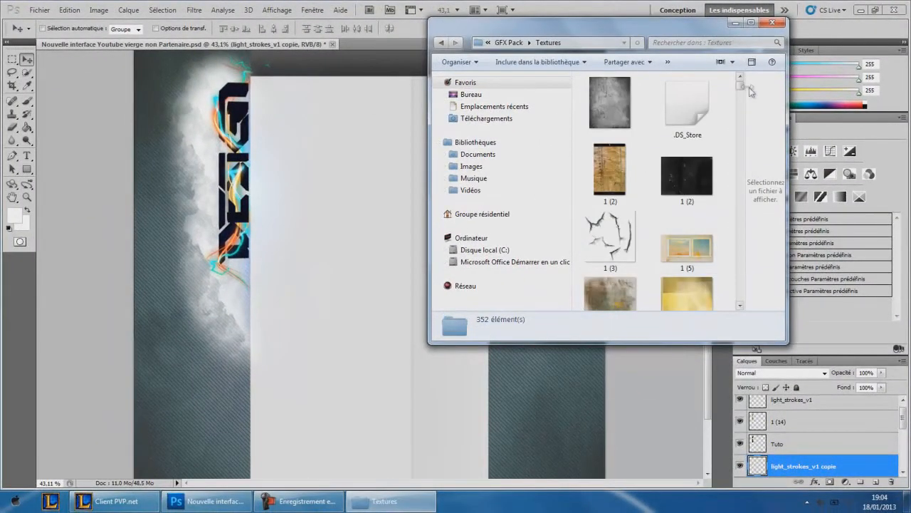
# - Browse the Textures folder and preview the 1 (18) and Black Background Metal Hole images
pyautogui.moveTo(741, 85); pyautogui.dragTo(743, 95)
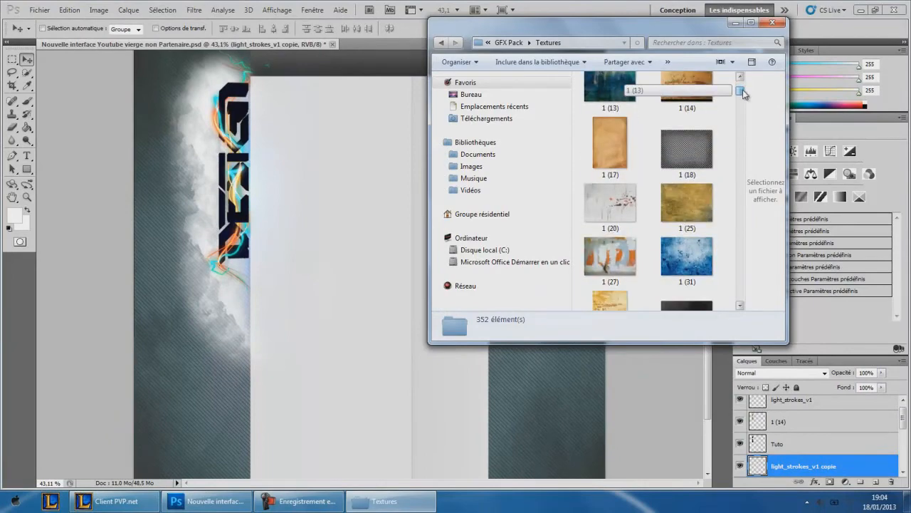
pyautogui.doubleClick(687, 148)
pyautogui.click(675, 7)
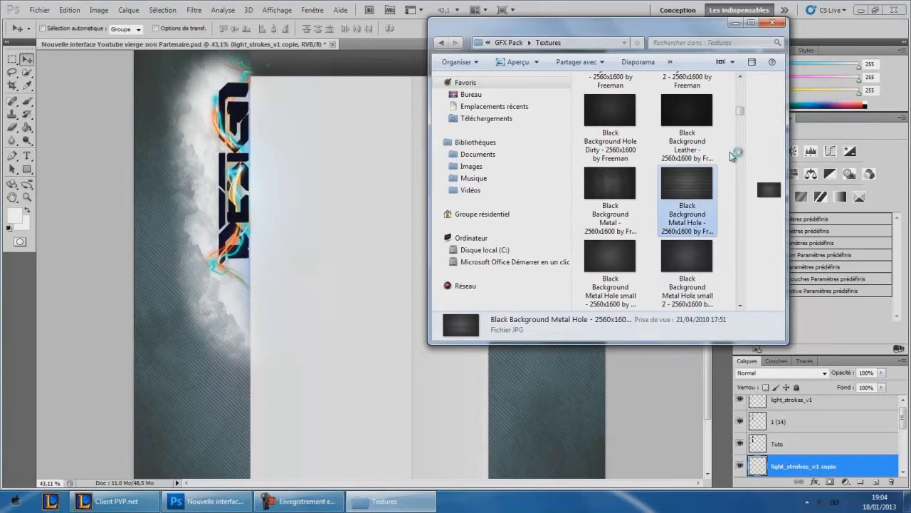
pyautogui.press('Return')
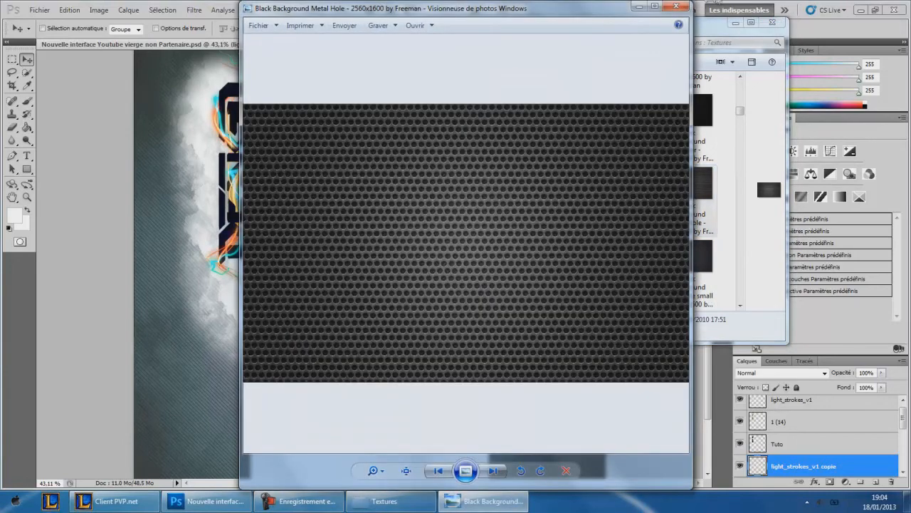
pyautogui.click(679, 7)
# - Place the Black Background Metal Hole texture in the Photoshop document, rotated 90° clockwise and enlarged over the background's right side
pyautogui.moveTo(695, 202); pyautogui.dragTo(381, 256)
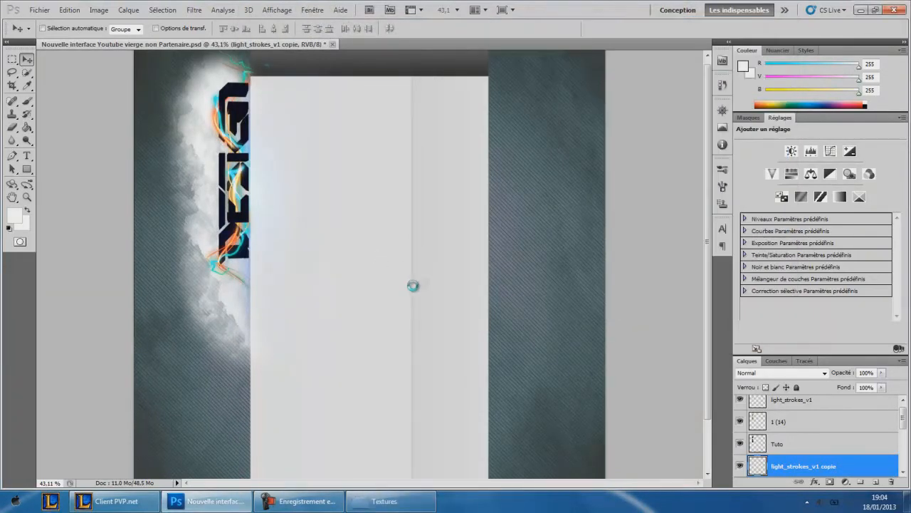
pyautogui.rightClick(441, 272)
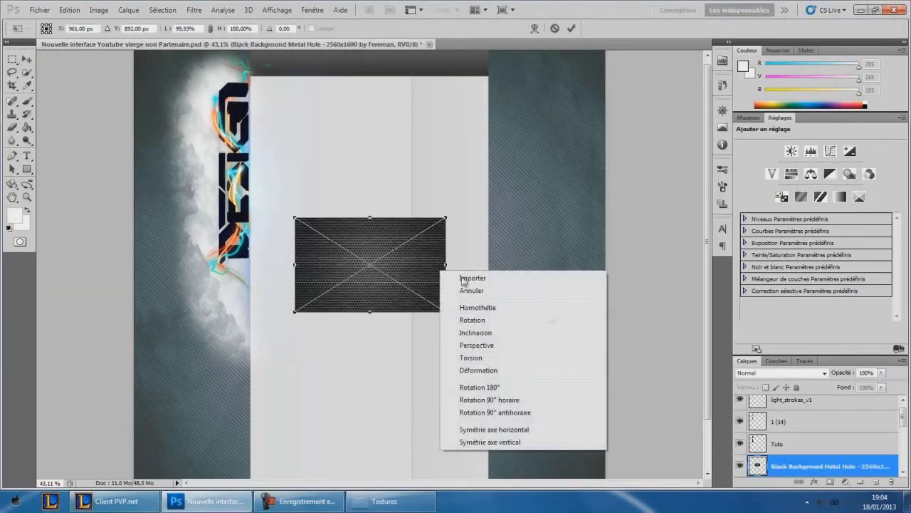
pyautogui.click(501, 401)
pyautogui.moveTo(420, 342); pyautogui.dragTo(549, 428)
pyautogui.moveTo(491, 335); pyautogui.dragTo(532, 230)
pyautogui.press('Return')
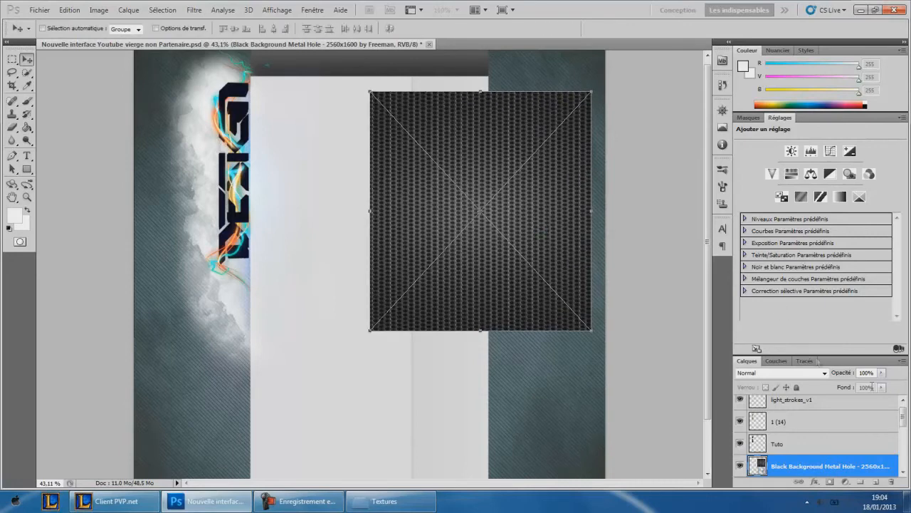
# - Set the metal hole texture's blend mode to Lumière tamisée and shift the texture slightly toward the central content area
pyautogui.click(792, 380)
pyautogui.click(784, 218)
pyautogui.click(764, 373)
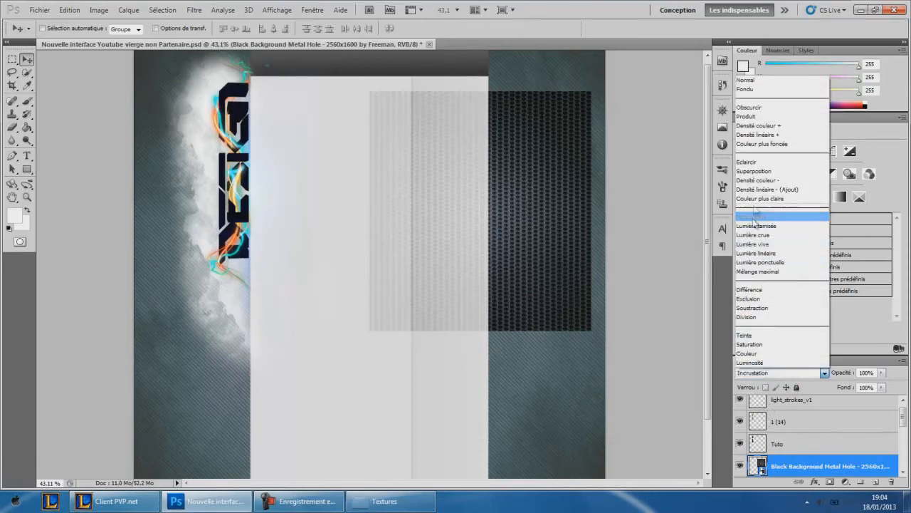
pyautogui.click(771, 229)
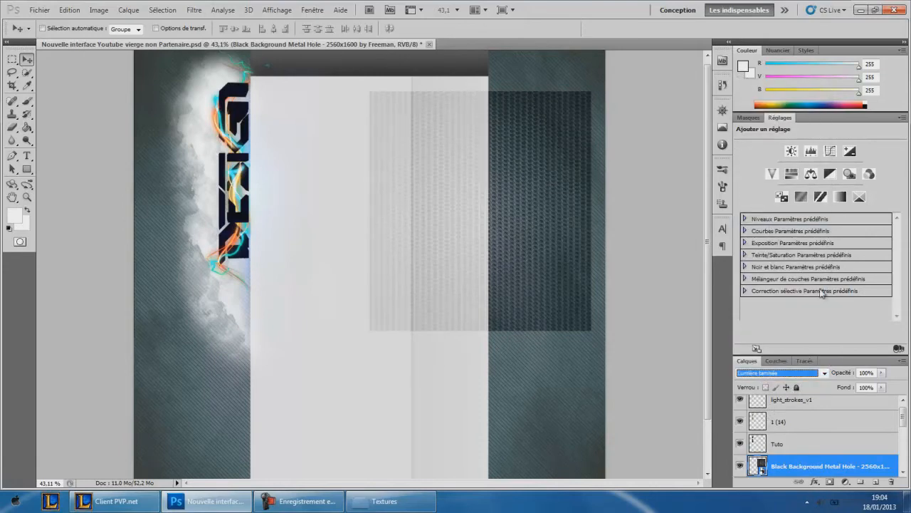
pyautogui.moveTo(561, 292); pyautogui.dragTo(549, 291)
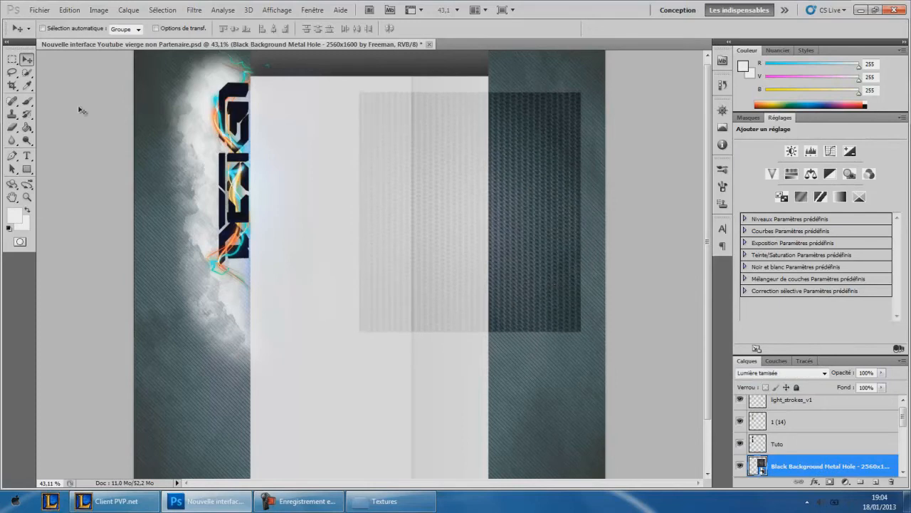
# - Rasterize the metal hole layer and erase part of its edge over the central content area with a 135 px eraser
pyautogui.click(11, 128)
pyautogui.rightClick(380, 215)
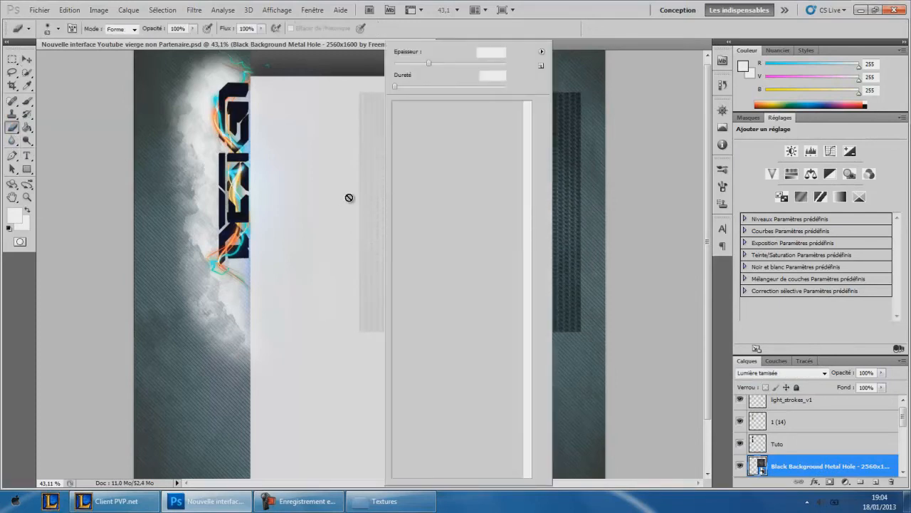
pyautogui.click(353, 196)
pyautogui.click(414, 198)
pyautogui.rightClick(369, 213)
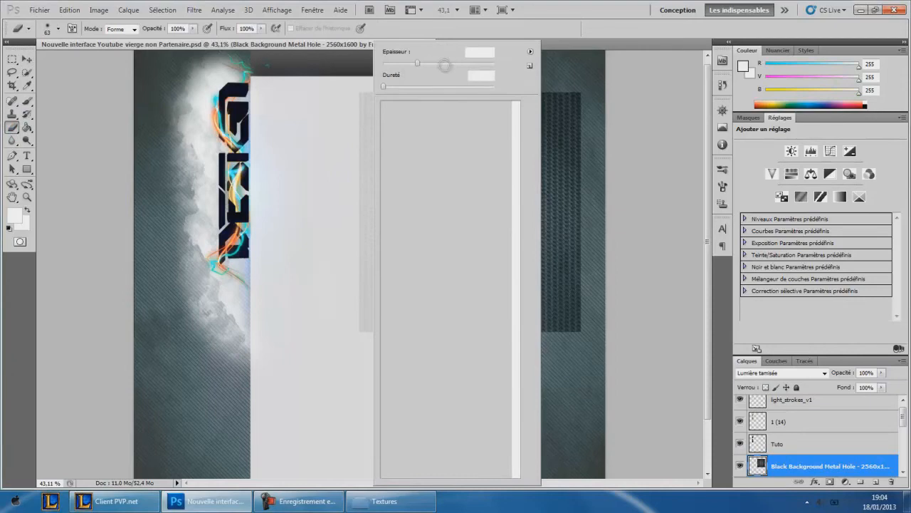
pyautogui.click(445, 64)
pyautogui.click(298, 226)
pyautogui.moveTo(437, 343)
pyautogui.mouseDown()
pyautogui.moveTo(457, 346)
pyautogui.moveTo(472, 320)
pyautogui.moveTo(424, 348)
pyautogui.moveTo(359, 331)
pyautogui.mouseUp()
# - Erase the rest of the texture over the central area with a 257 px eraser and fade its outer edges into the right band
pyautogui.rightClick(367, 327)
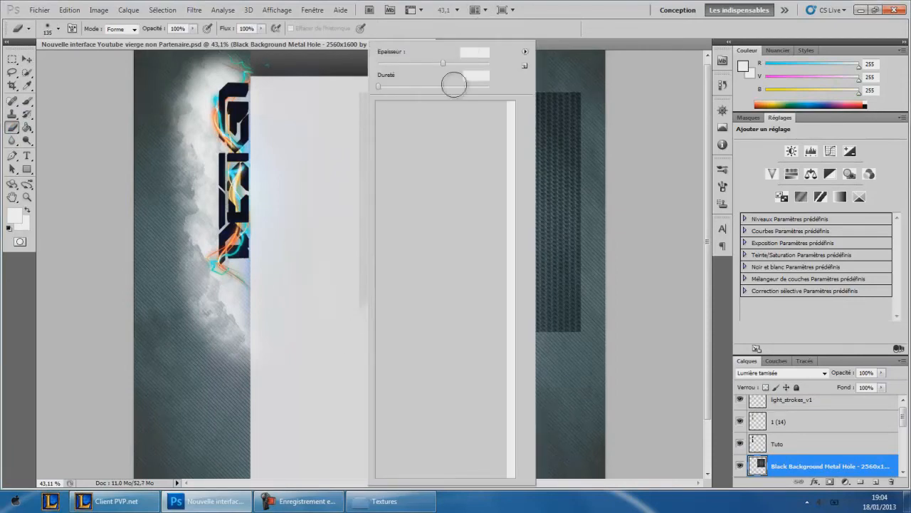
pyautogui.click(465, 63)
pyautogui.click(313, 201)
pyautogui.moveTo(390, 290)
pyautogui.mouseDown()
pyautogui.moveTo(372, 197)
pyautogui.moveTo(317, 178)
pyautogui.moveTo(455, 85)
pyautogui.moveTo(431, 268)
pyautogui.moveTo(438, 186)
pyautogui.moveTo(456, 230)
pyautogui.moveTo(466, 315)
pyautogui.mouseUp()
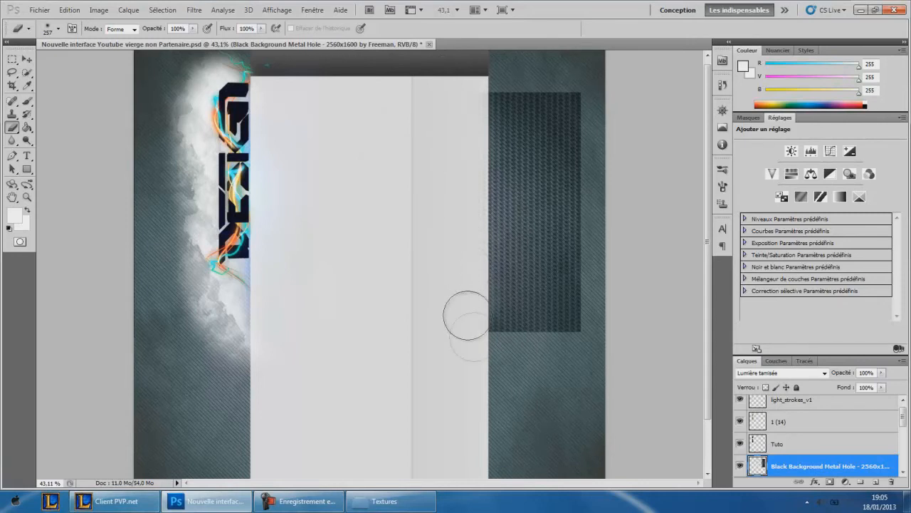
pyautogui.moveTo(514, 339)
pyautogui.mouseDown()
pyautogui.moveTo(557, 284)
pyautogui.moveTo(554, 187)
pyautogui.moveTo(530, 136)
pyautogui.moveTo(478, 95)
pyautogui.mouseUp()
pyautogui.moveTo(563, 101)
pyautogui.mouseDown()
pyautogui.moveTo(591, 138)
pyautogui.moveTo(617, 223)
pyautogui.moveTo(588, 220)
pyautogui.moveTo(570, 290)
pyautogui.mouseUp()
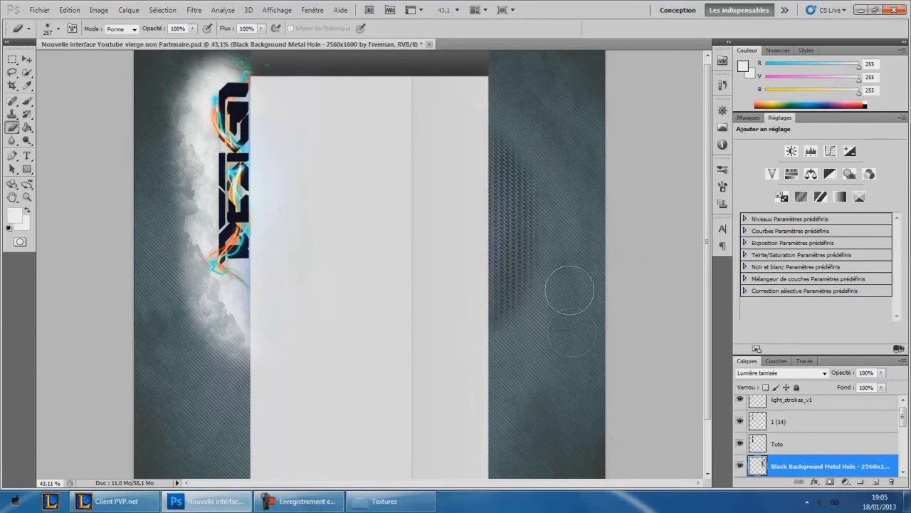
# - Create a large text box across the lower content area containing "Tuto BG" in Myriad Pro at 250 pt
pyautogui.click(25, 60)
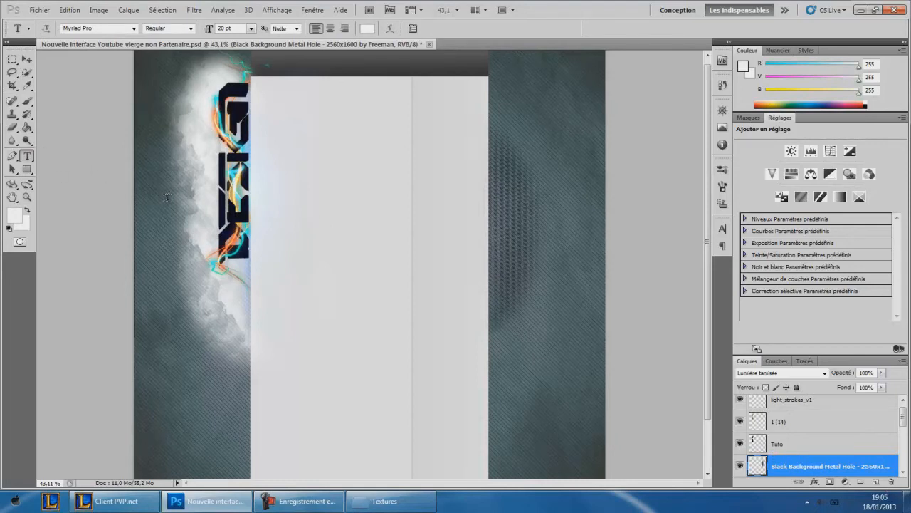
pyautogui.moveTo(347, 280); pyautogui.dragTo(608, 392)
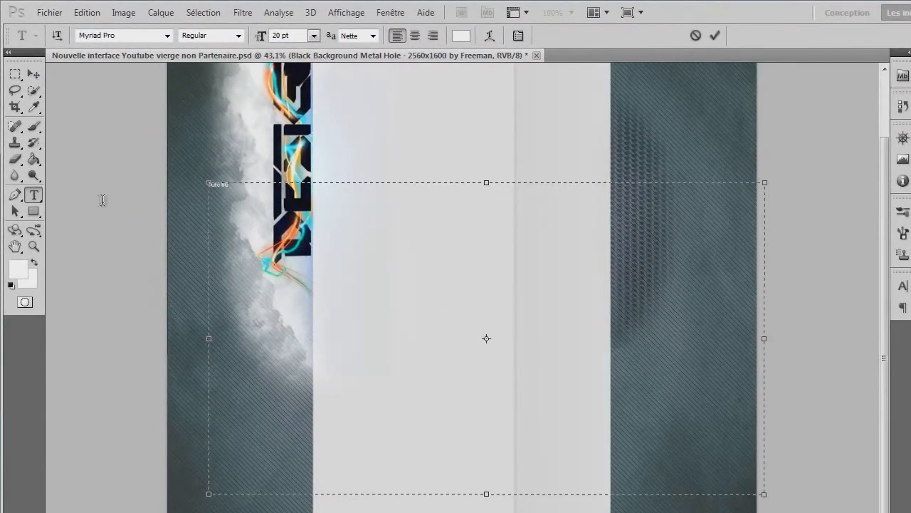
pyautogui.click(281, 36)
pyautogui.write('110')
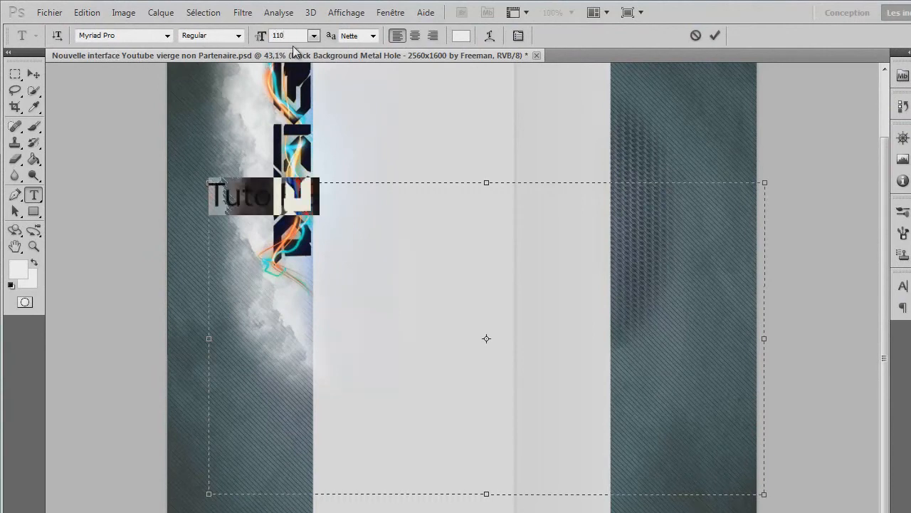
pyautogui.press('BackSpace')
pyautogui.press('BackSpace')
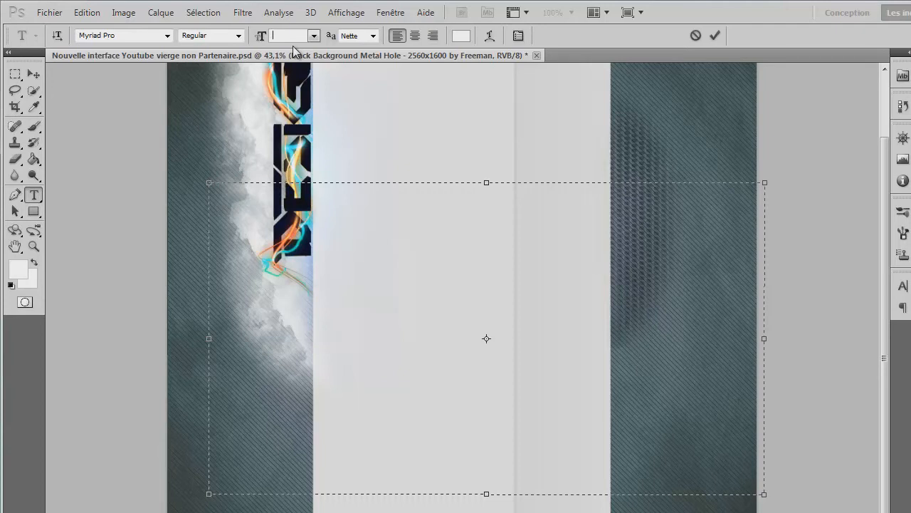
pyautogui.write('250')
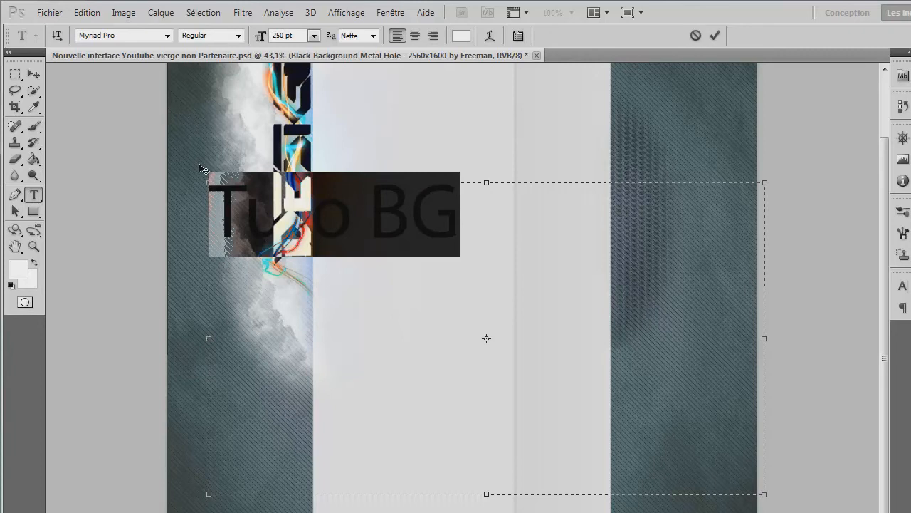
# - Re-enter the text as "Tuto BG" and set its font size to 220 pt
pyautogui.write('22')
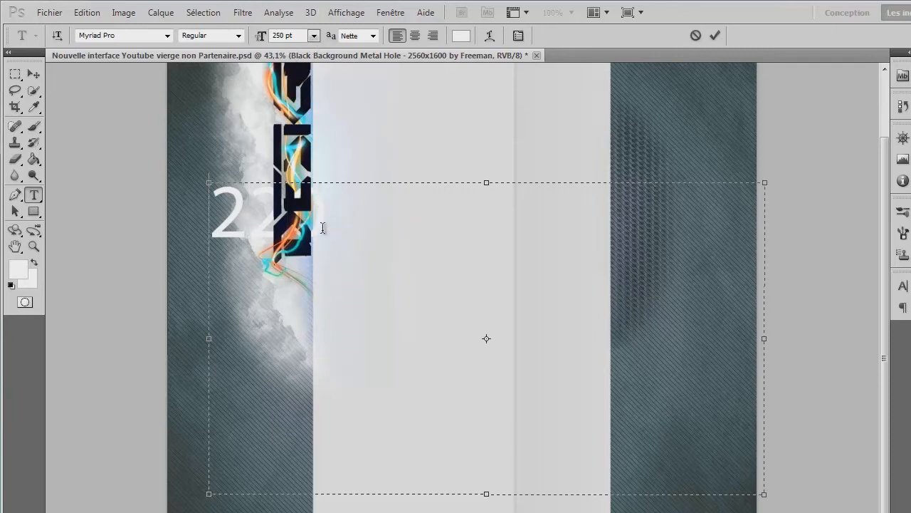
pyautogui.press('BackSpace')
pyautogui.press('BackSpace')
pyautogui.write('Tuto BG')
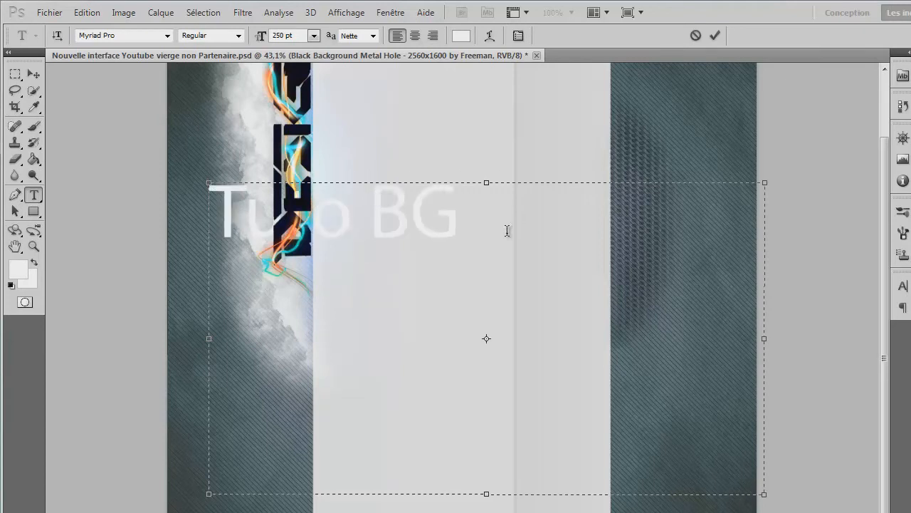
pyautogui.hotkey('ctrl', 'a')
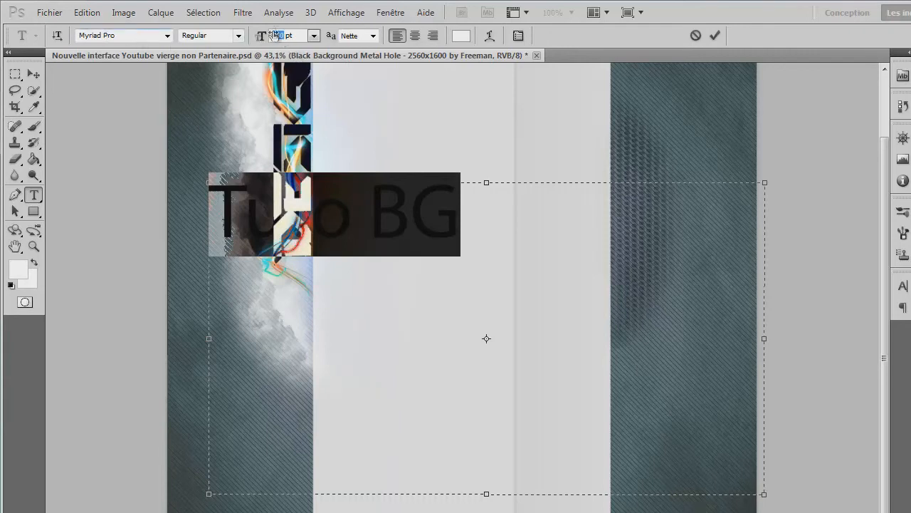
pyautogui.write('220')
pyautogui.press('Return')
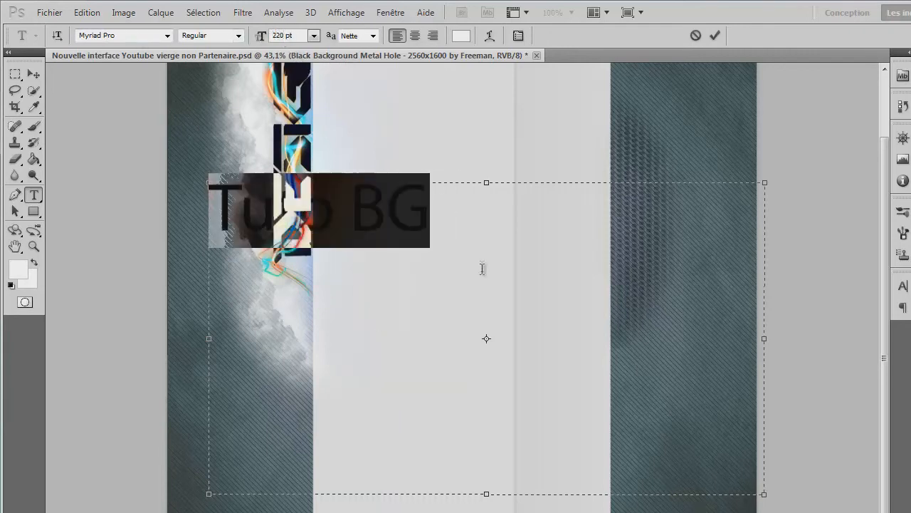
pyautogui.click(482, 268)
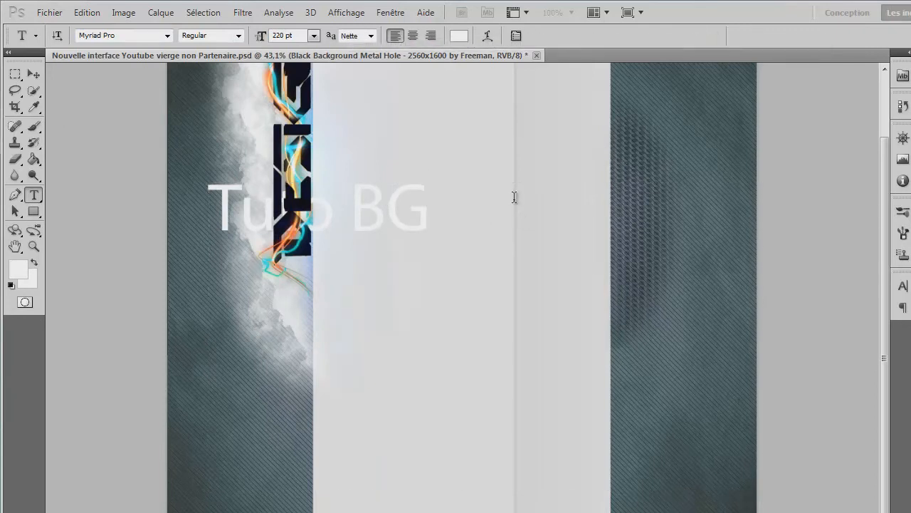
# - Rotate the Tuto BG text 90° clockwise and align it against the right band's inner edge, over the metal hole texture
pyautogui.hotkey('ctrl', 'Return')
pyautogui.hotkey('ctrl', 't')
pyautogui.rightClick(399, 261)
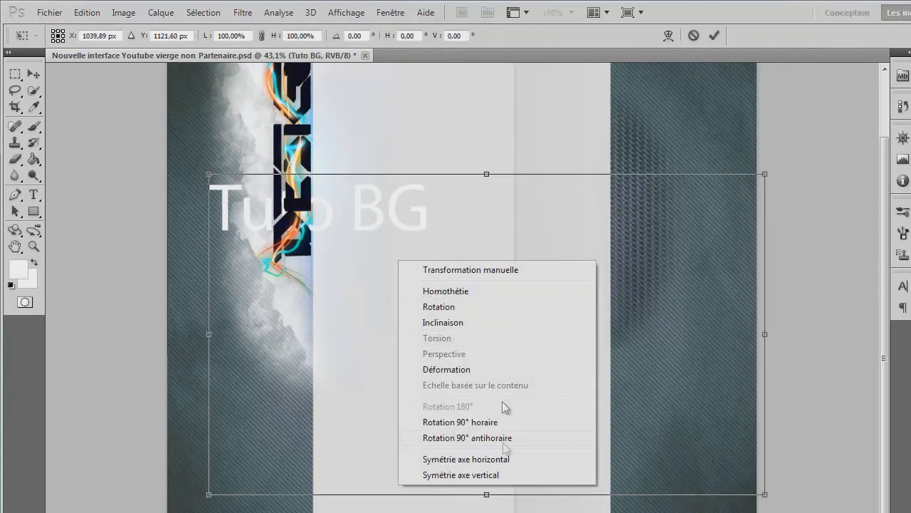
pyautogui.click(485, 422)
pyautogui.moveTo(428, 330); pyautogui.dragTo(429, 379)
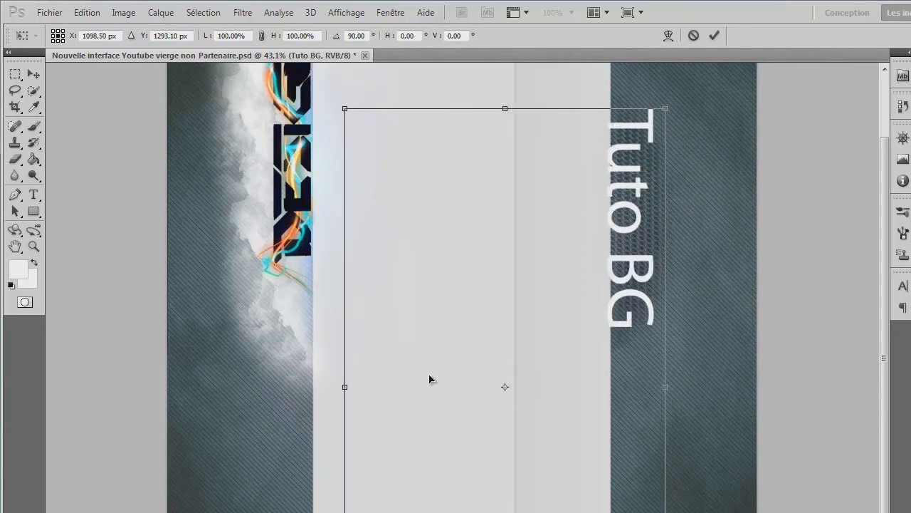
pyautogui.press('Right')
pyautogui.press('Right')
pyautogui.press('Right')
pyautogui.press('Right')
pyautogui.press('Right')
pyautogui.press('Right')
pyautogui.press('Right')
pyautogui.press('Left')
pyautogui.press('Left')
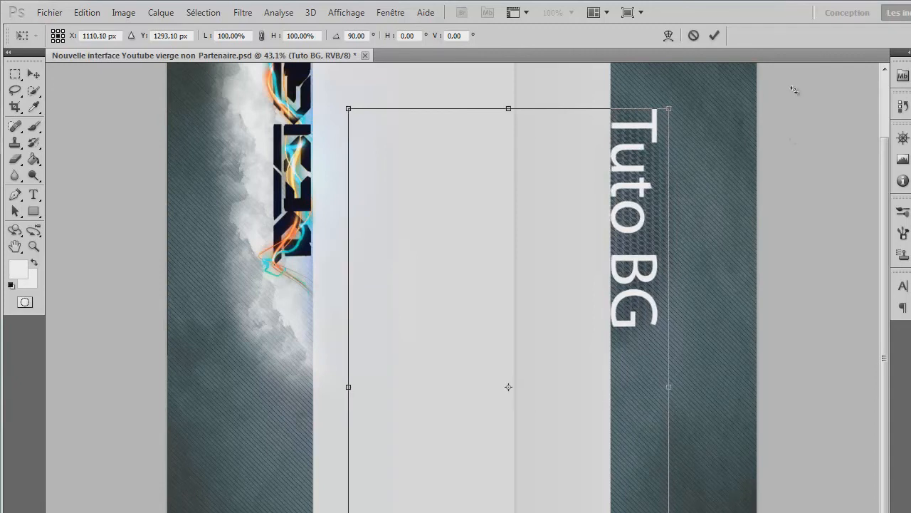
# - Scale the vertical Tuto BG text down slightly to about 211 pt and nudge it back against the right band's inner edge
pyautogui.keyDown('shift'); pyautogui.moveTo(671, 110); pyautogui.dragTo(659, 132); pyautogui.keyUp('shift')
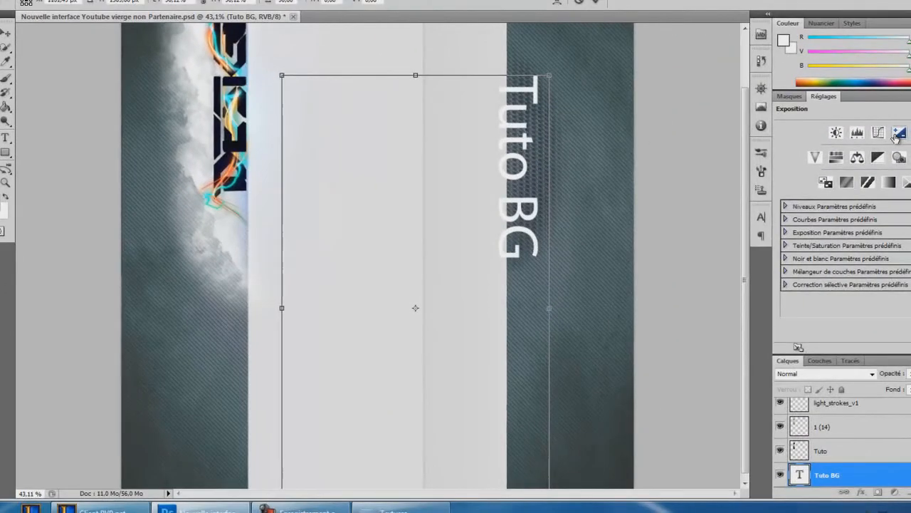
pyautogui.press('Right')
pyautogui.press('Right')
pyautogui.press('Right')
pyautogui.press('Right')
pyautogui.press('Right')
pyautogui.press('Right')
pyautogui.press('Right')
pyautogui.press('Right')
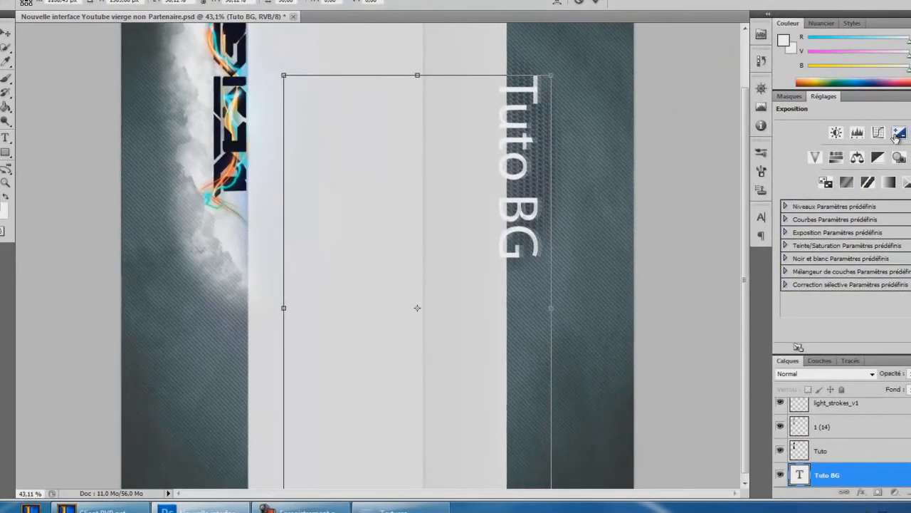
pyautogui.press('Left')
pyautogui.press('Down')
pyautogui.press('Up')
pyautogui.press('Up')
pyautogui.press('Up')
pyautogui.press('Up')
pyautogui.press('Up')
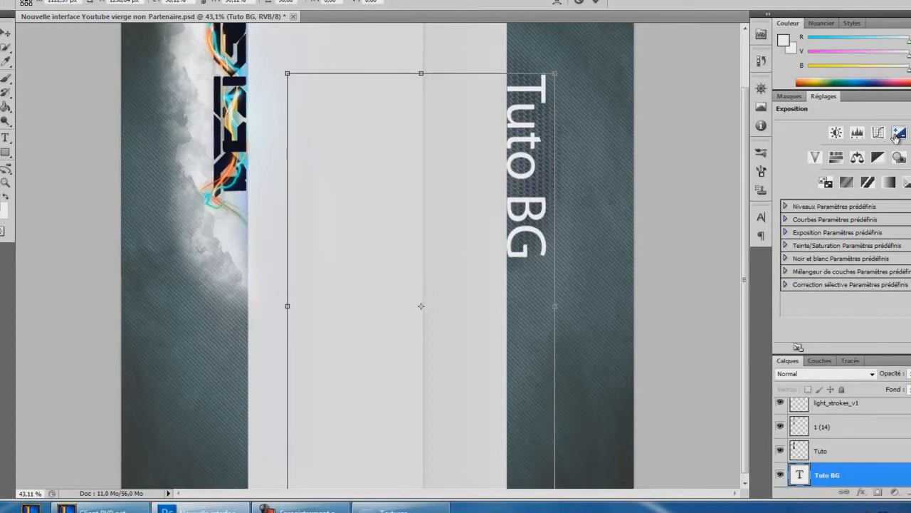
pyautogui.press('Return')
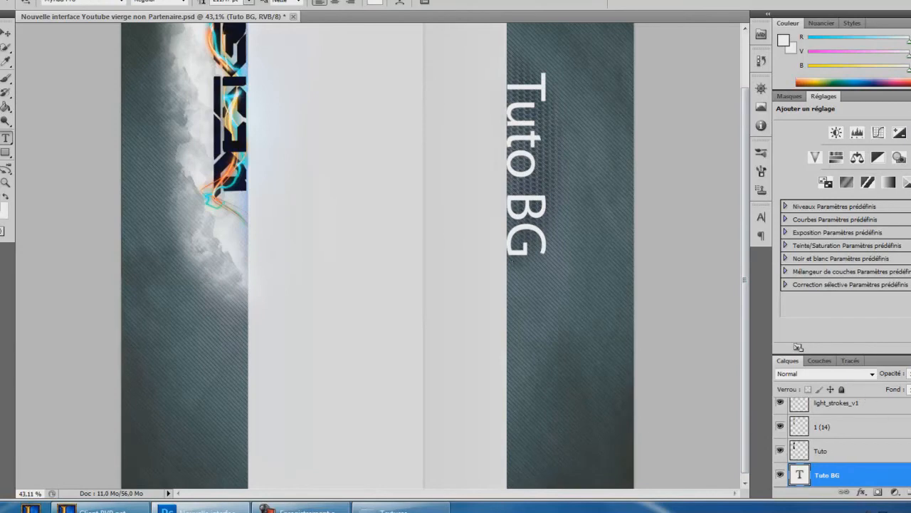
# - Add an Ombre portée layer style to the Tuto BG text with a size of 15 px
pyautogui.doubleClick(880, 474)
pyautogui.click(421, 100)
pyautogui.moveTo(442, 45); pyautogui.dragTo(47, 32)
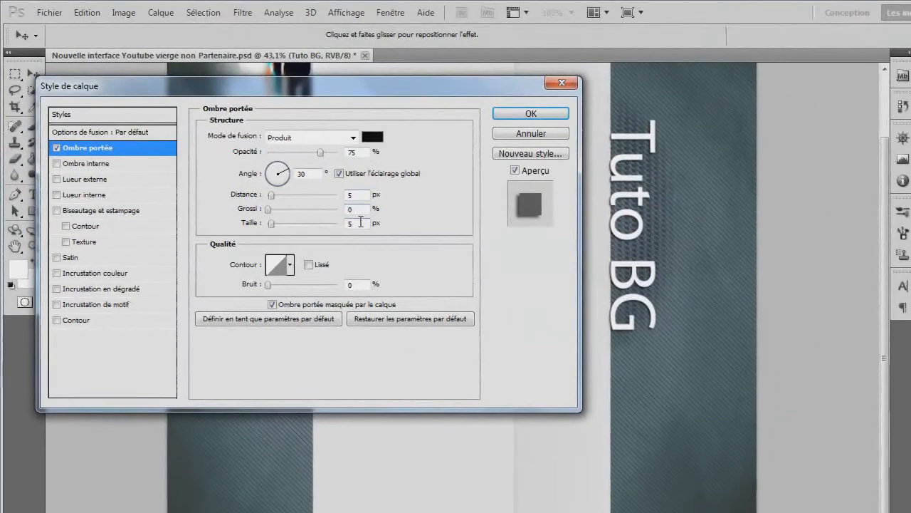
pyautogui.moveTo(289, 162); pyautogui.dragTo(275, 163)
pyautogui.write('15')
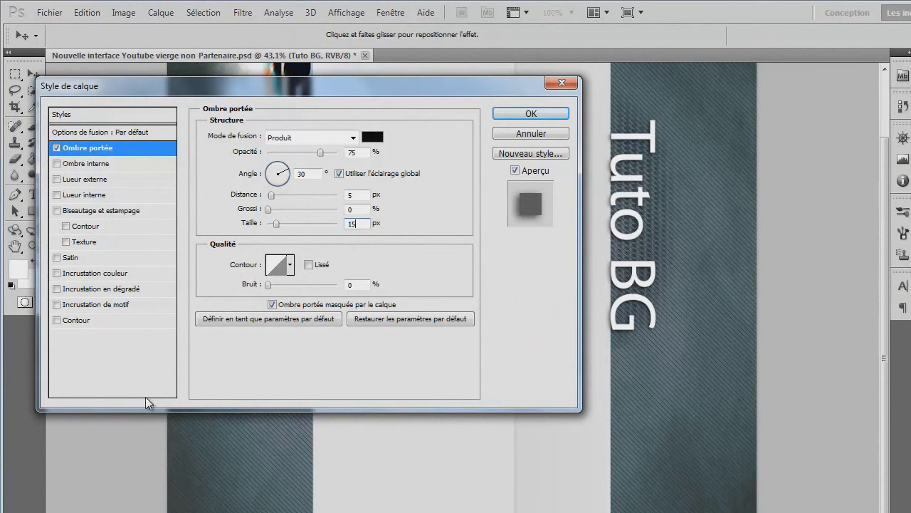
pyautogui.click(430, 199)
# - Add Biseautage et estampage to the Tuto BG text, including its Contour option with a range of 55%
pyautogui.click(98, 211)
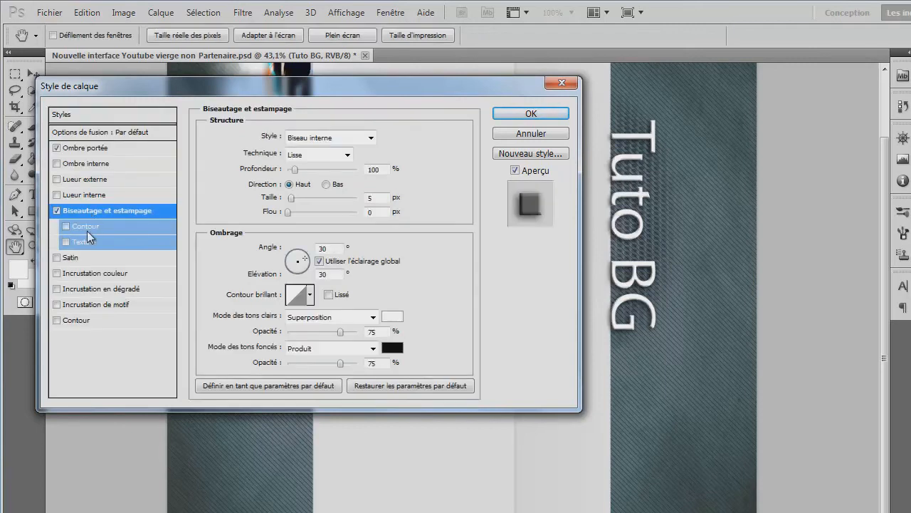
pyautogui.click(87, 226)
pyautogui.moveTo(294, 163); pyautogui.dragTo(352, 159)
pyautogui.moveTo(309, 162); pyautogui.dragTo(280, 164)
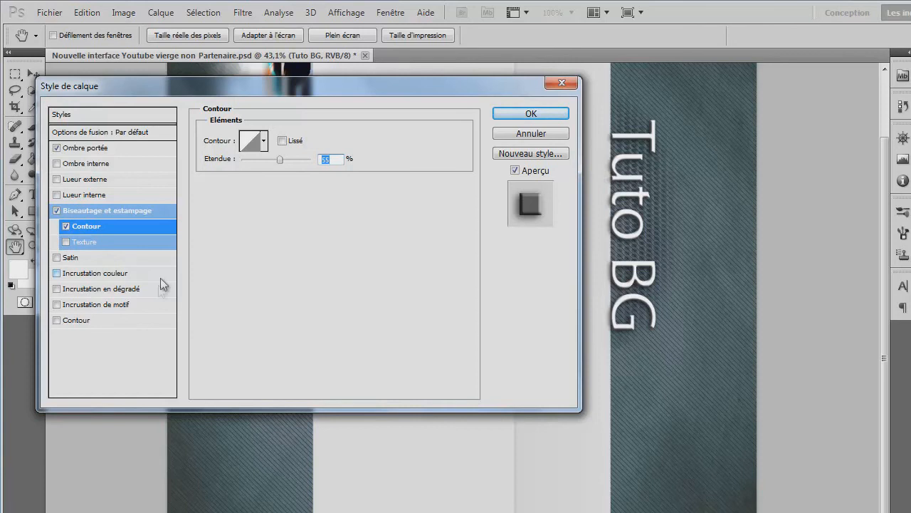
# - Add a black outer Contour stroke to the Tuto BG text, 7 px wide at 82% opacity
pyautogui.click(57, 320)
pyautogui.click(94, 319)
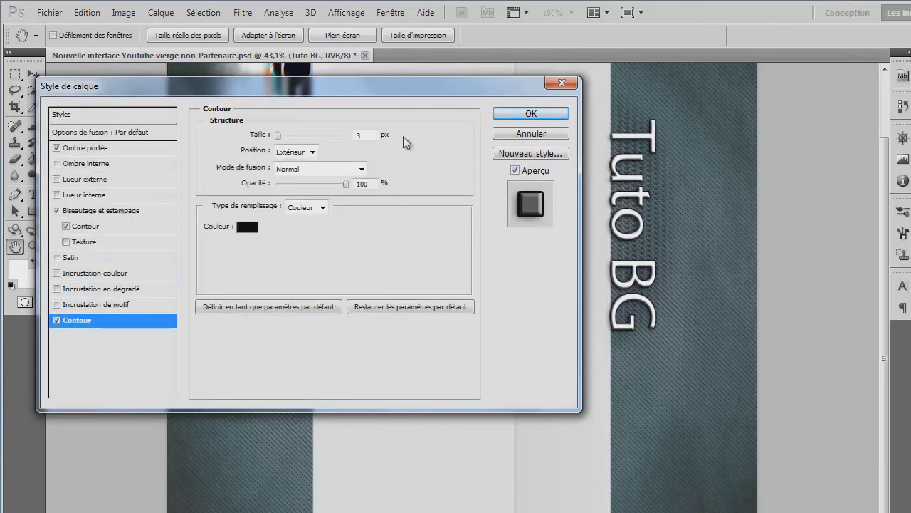
pyautogui.click(333, 184)
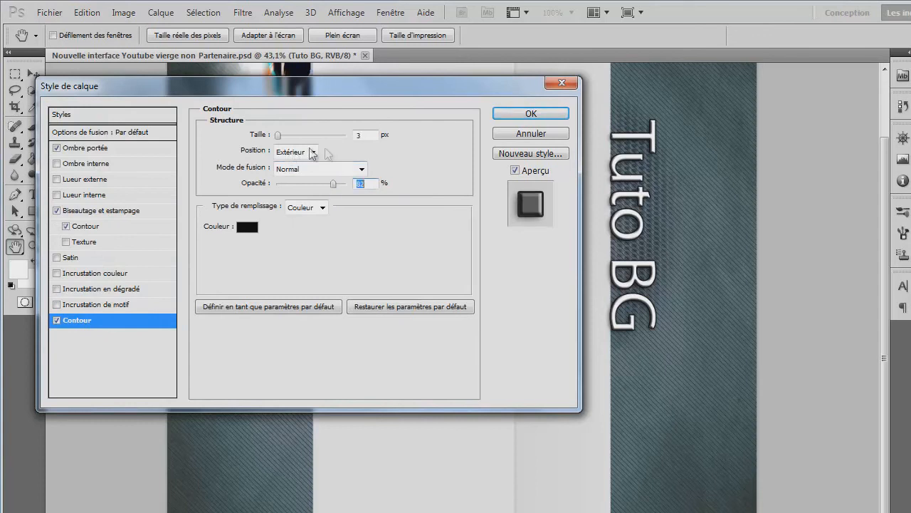
pyautogui.moveTo(309, 135); pyautogui.dragTo(285, 149)
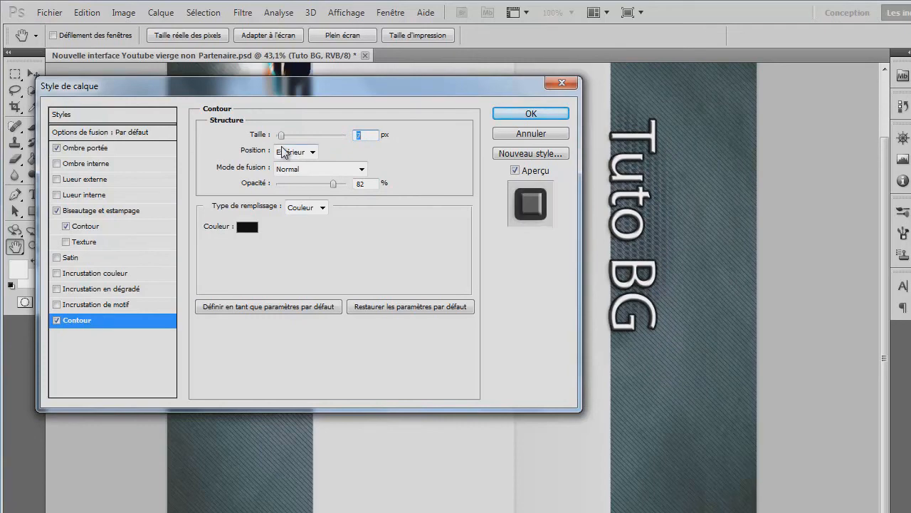
# - Add an Ombre interne effect to the Tuto BG text and apply the layer styles
pyautogui.click(99, 164)
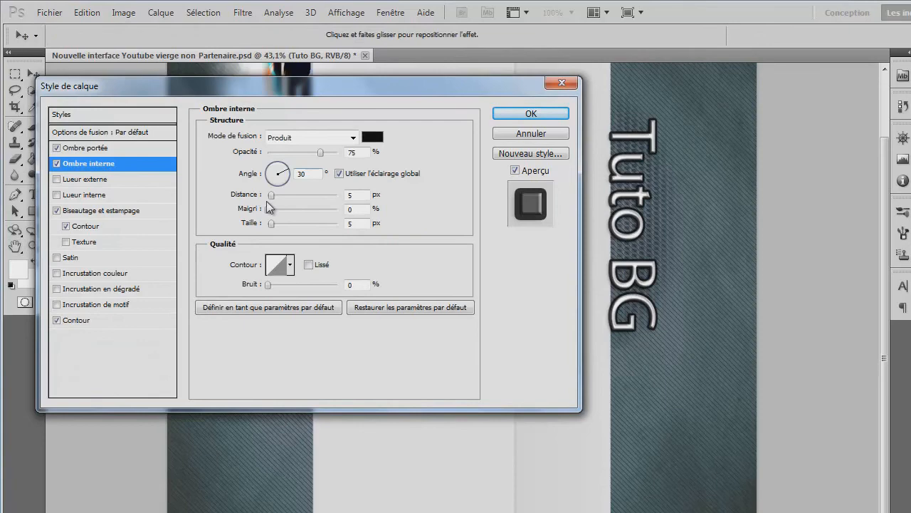
pyautogui.moveTo(270, 195); pyautogui.dragTo(272, 194)
pyautogui.click(531, 114)
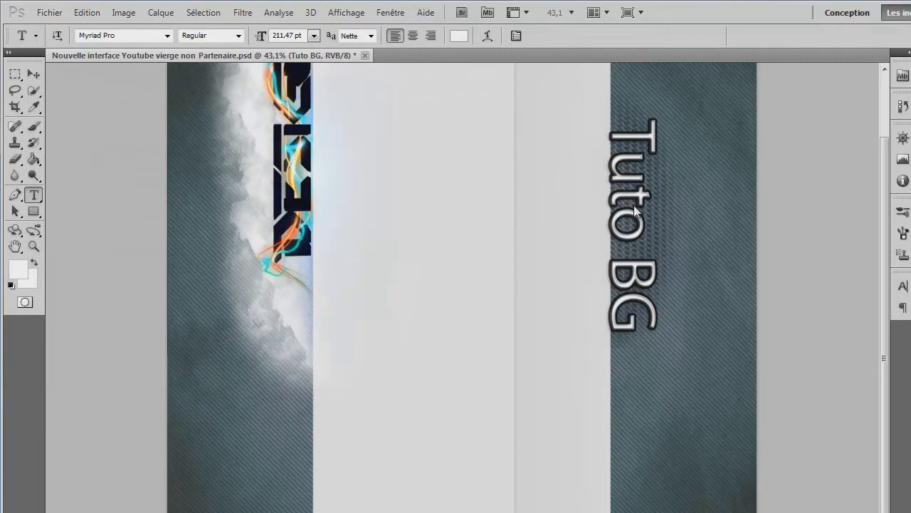
# - Move the Tuto BG text slightly up and nudge it right, fully clear of the light central column
pyautogui.click(634, 205)
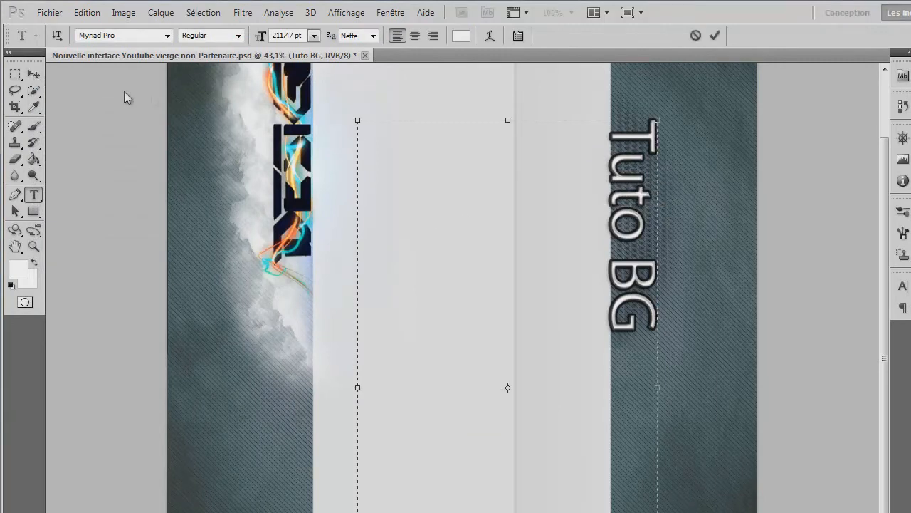
pyautogui.moveTo(620, 220)
pyautogui.mouseDown()
pyautogui.moveTo(628, 214)
pyautogui.moveTo(620, 215)
pyautogui.mouseUp()
pyautogui.press('Right')
pyautogui.press('Right')
pyautogui.press('Right')
pyautogui.press('Right')
pyautogui.press('Right')
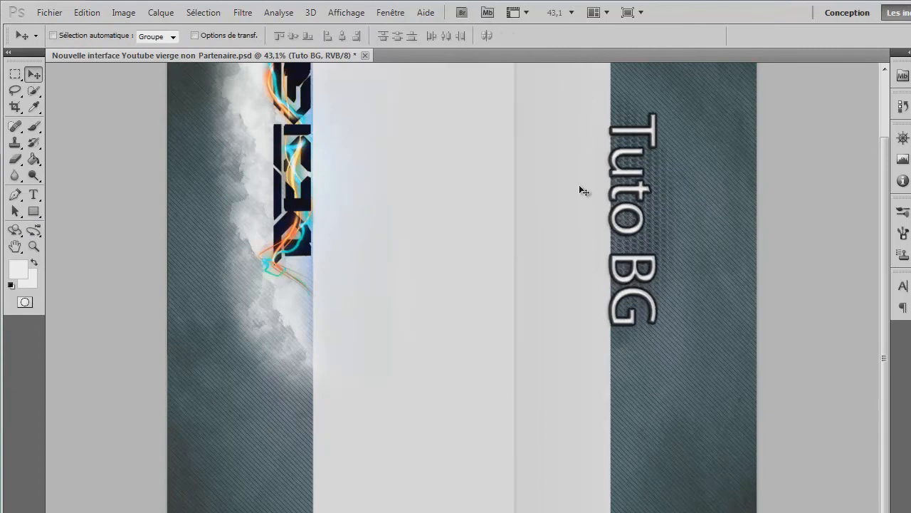
pyautogui.press('Right')
pyautogui.press('Right')
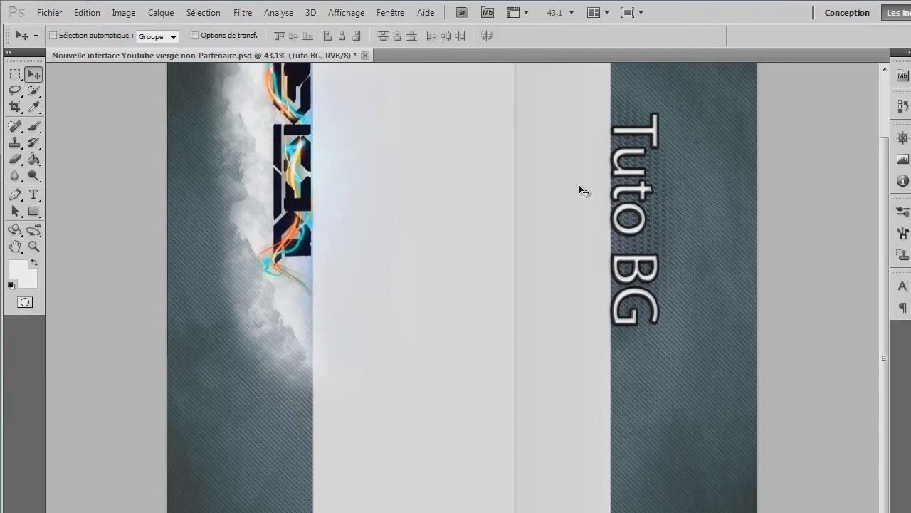
# - Fit the whole background in view and compare it with the Tutoriel ! reference image in Visionneuse de photos Windows, returning to Photoshop
pyautogui.click(34, 247)
pyautogui.click(426, 35)
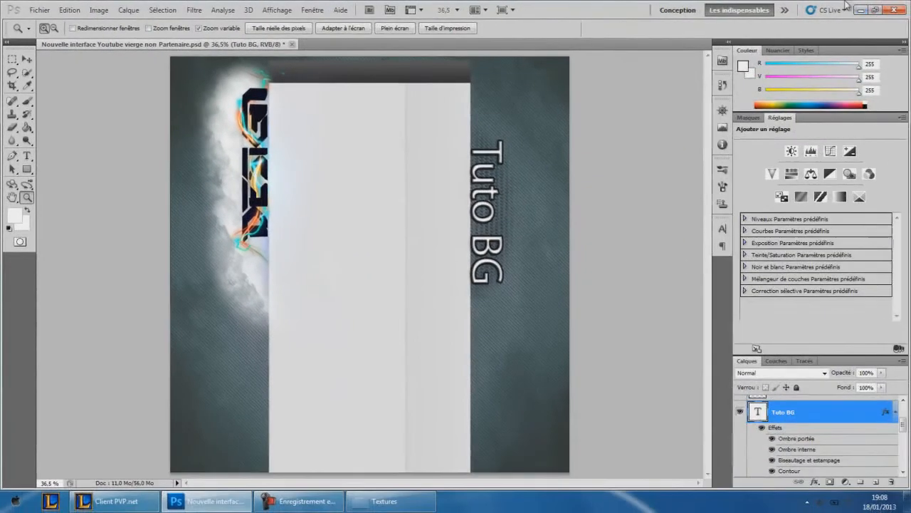
pyautogui.click(858, 6)
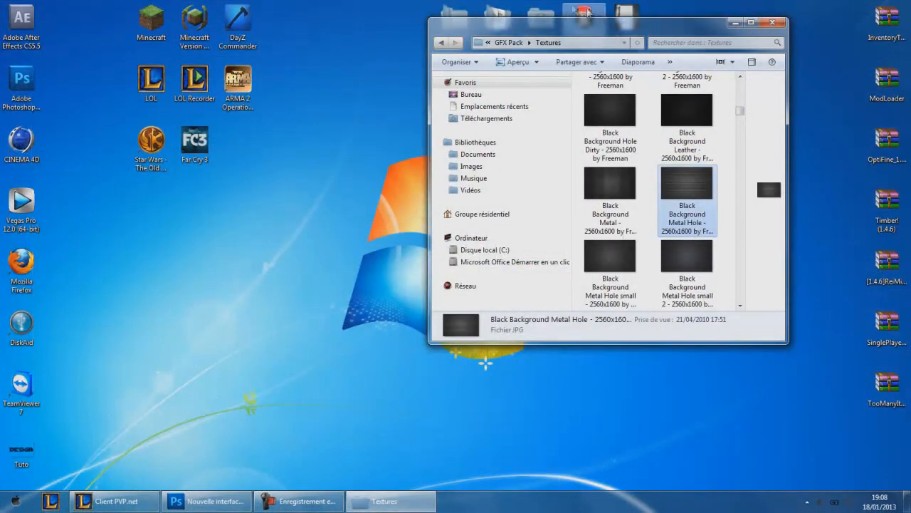
pyautogui.click(631, 10)
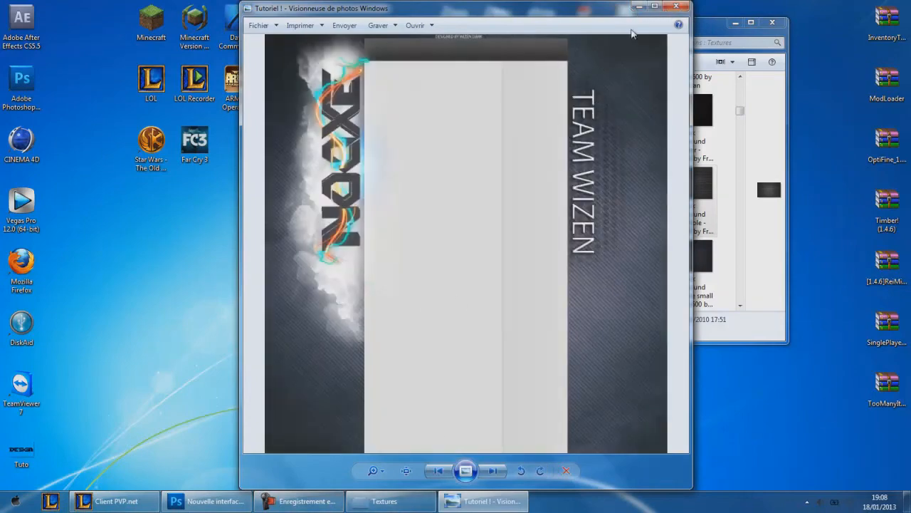
pyautogui.click(684, 9)
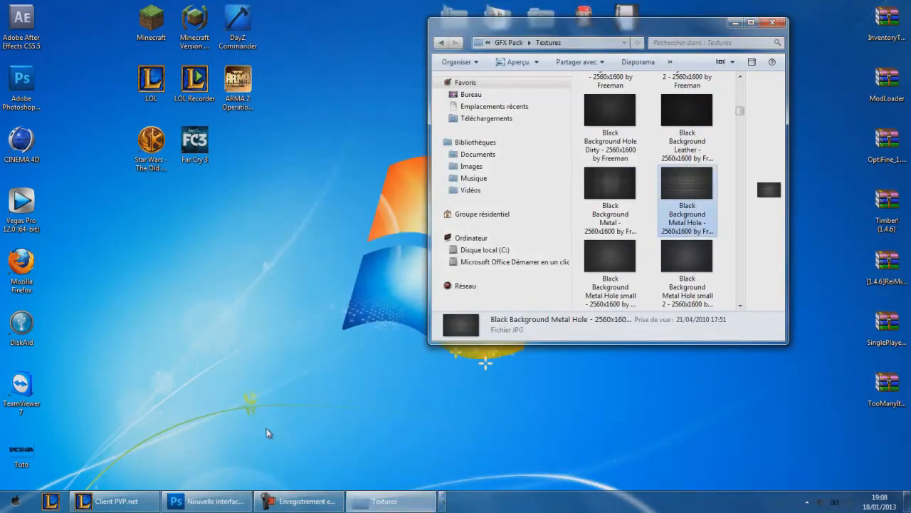
pyautogui.click(171, 501)
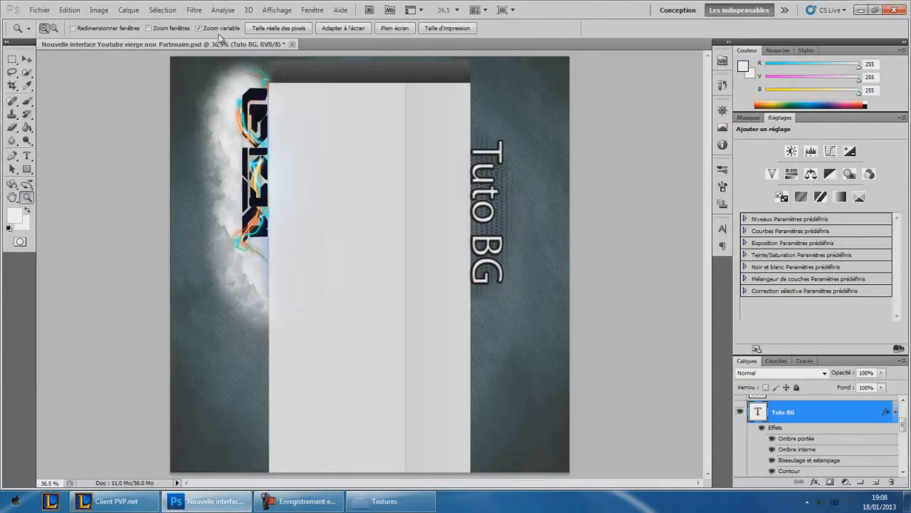
# - Fine-tune the Tuto BG text slightly higher, keeping its edge aligned just beside the central column
pyautogui.click(27, 56)
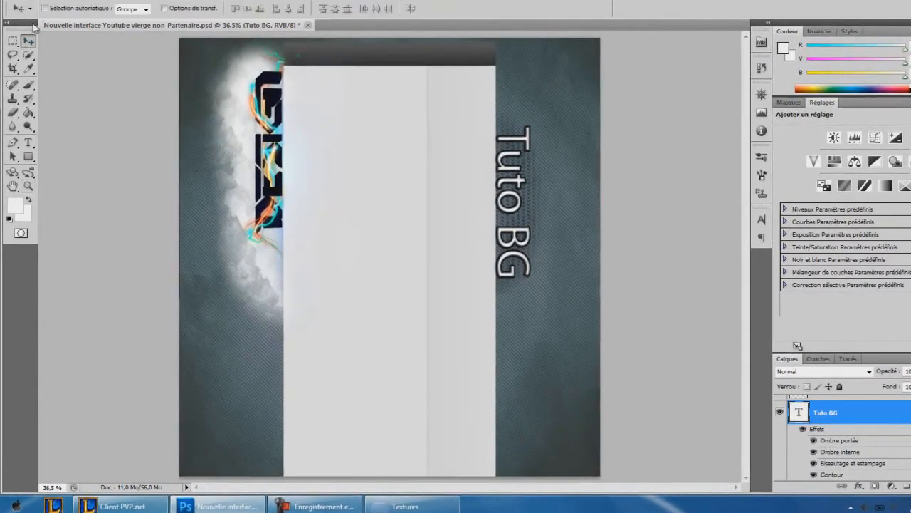
pyautogui.moveTo(328, 147)
pyautogui.mouseDown()
pyautogui.moveTo(356, 143)
pyautogui.moveTo(326, 143)
pyautogui.mouseUp()
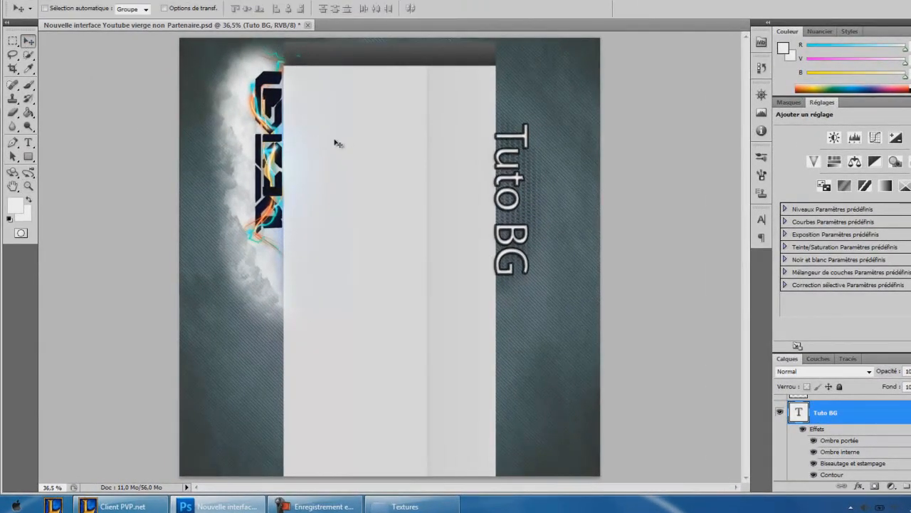
pyautogui.press('Right')
pyautogui.press('Right')
pyautogui.press('Right')
pyautogui.press('Right')
pyautogui.press('Right')
pyautogui.press('Right')
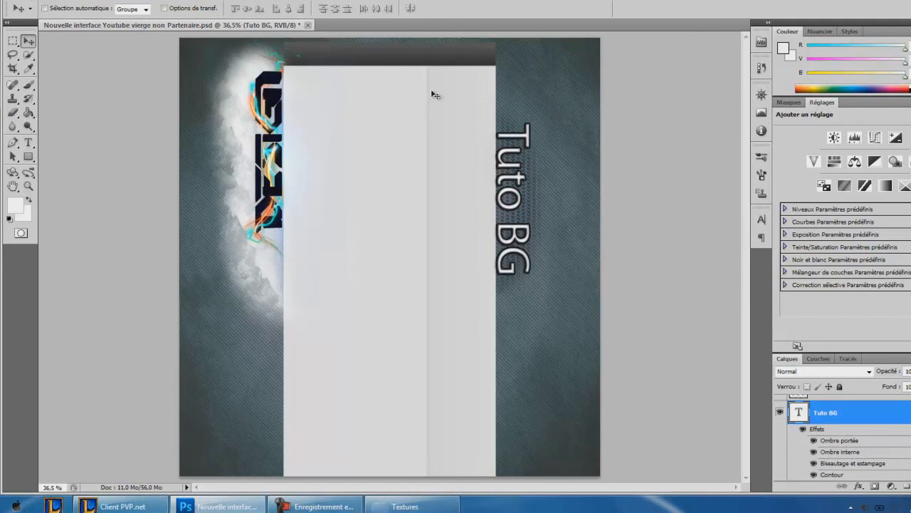
pyautogui.click(317, 506)
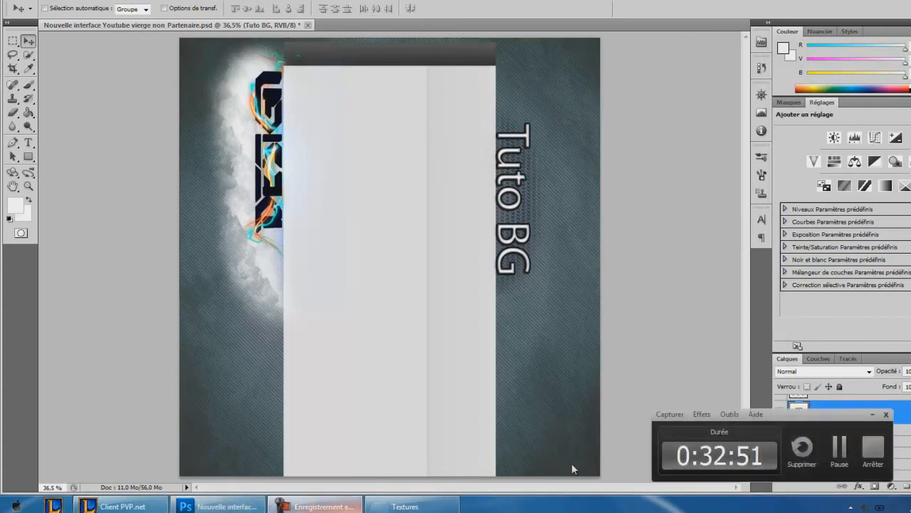